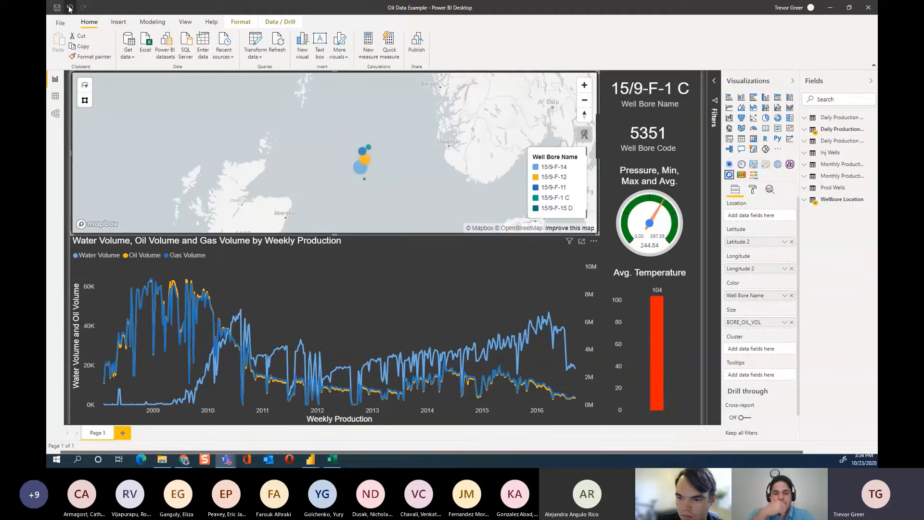
Start a new blank report and dismiss its start screen
{"action": "left_click", "coordinate": [63, 23]}
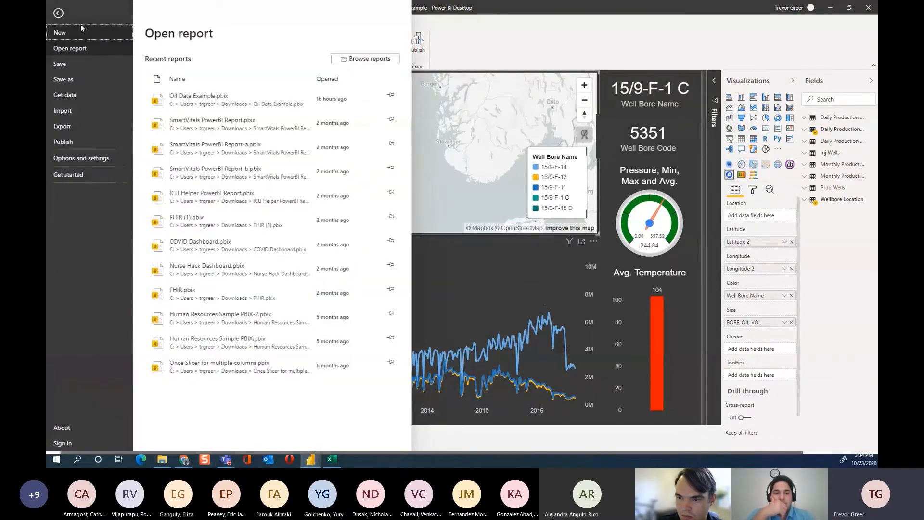
{"action": "left_click", "coordinate": [59, 13]}
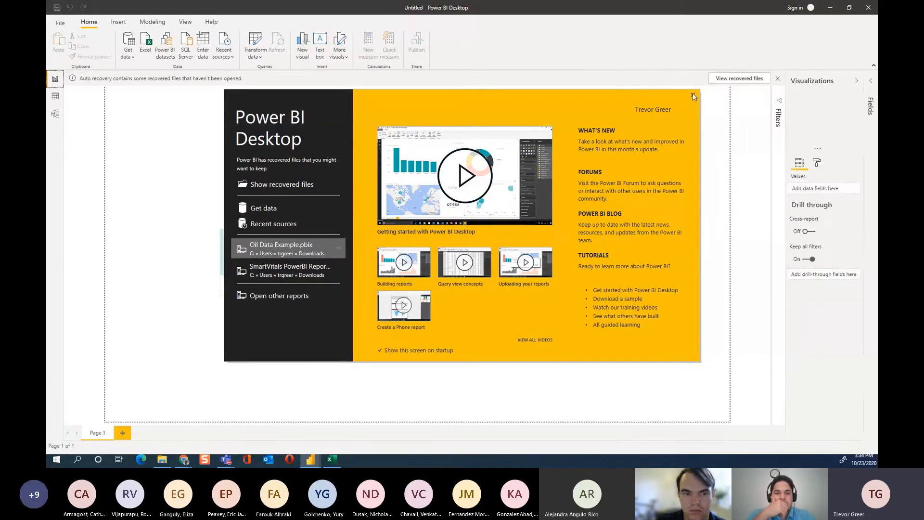
{"action": "left_click", "coordinate": [693, 94]}
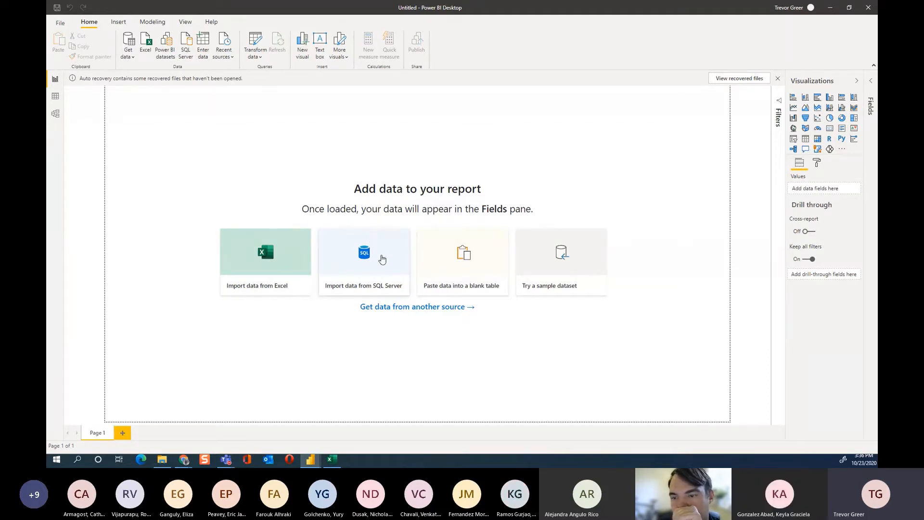
Look through the blank report's model, data and report views and expand its list of fields
{"action": "left_click", "coordinate": [55, 113]}
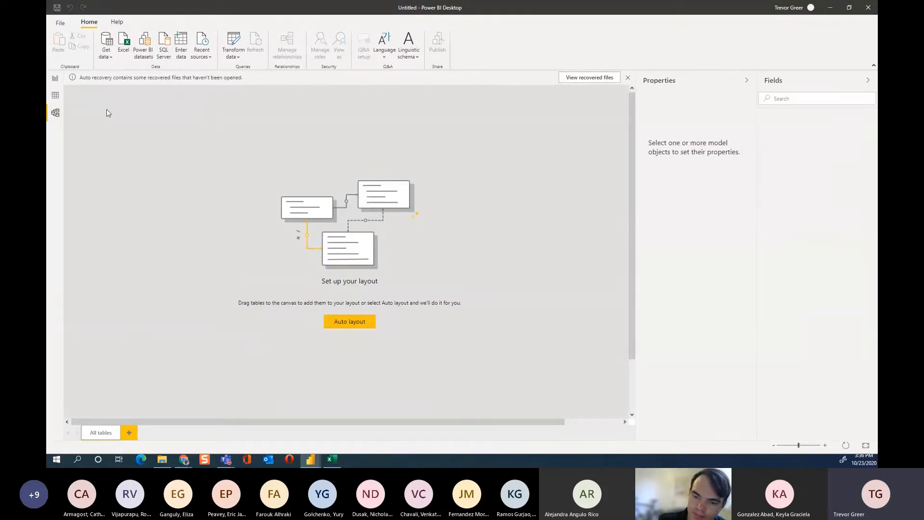
{"action": "left_click", "coordinate": [55, 79]}
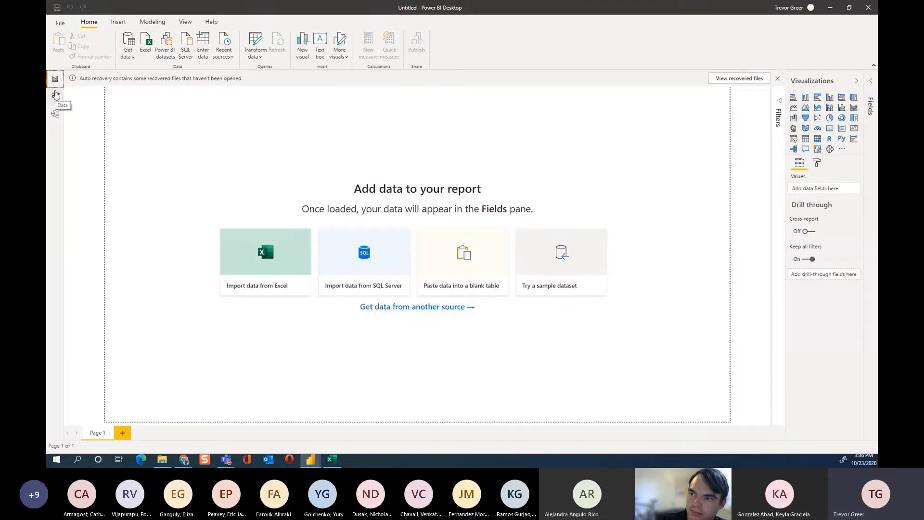
{"action": "left_click", "coordinate": [55, 94]}
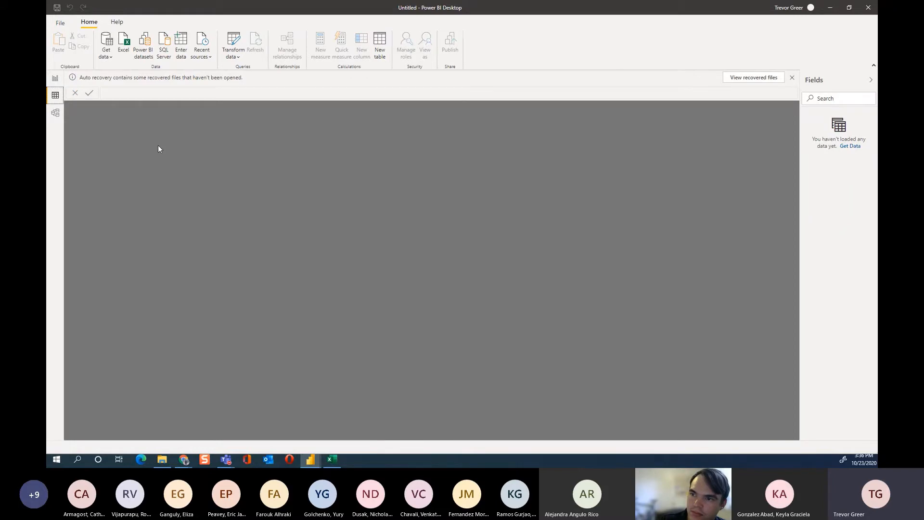
{"action": "left_click", "coordinate": [55, 113]}
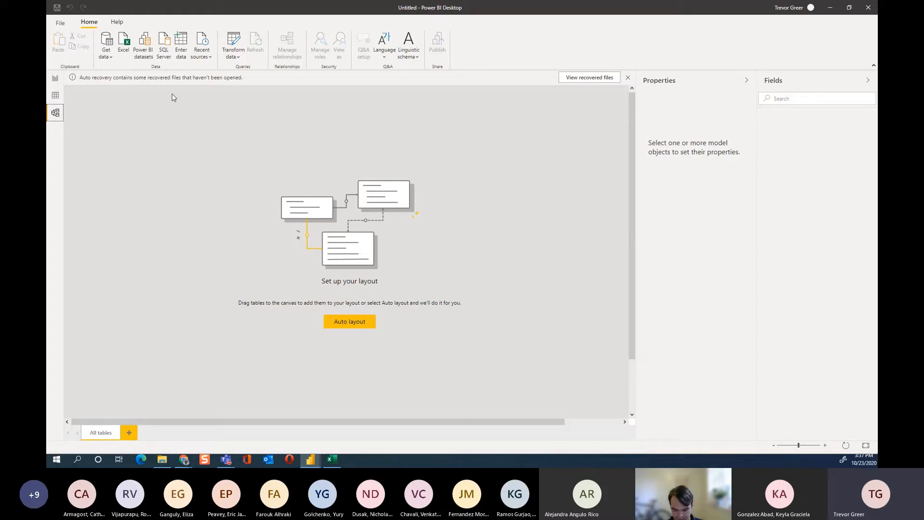
{"action": "left_click", "coordinate": [55, 79]}
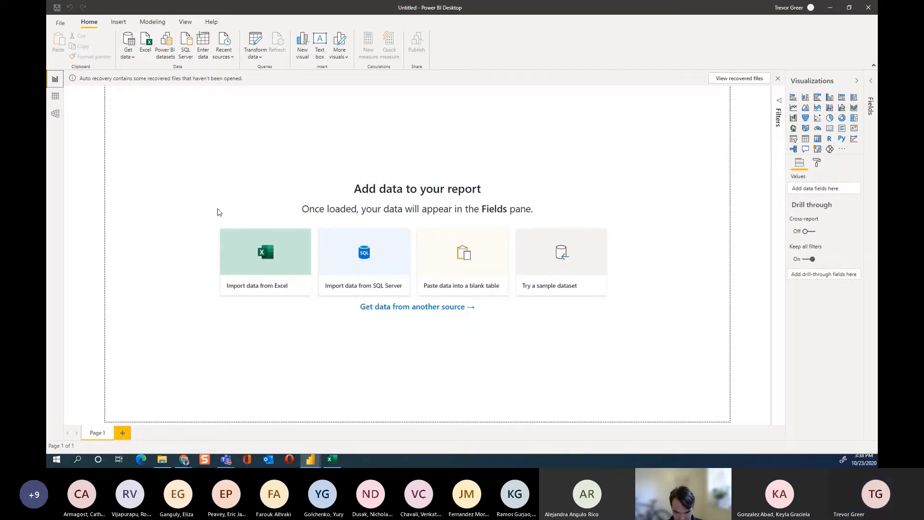
{"action": "left_click", "coordinate": [871, 80]}
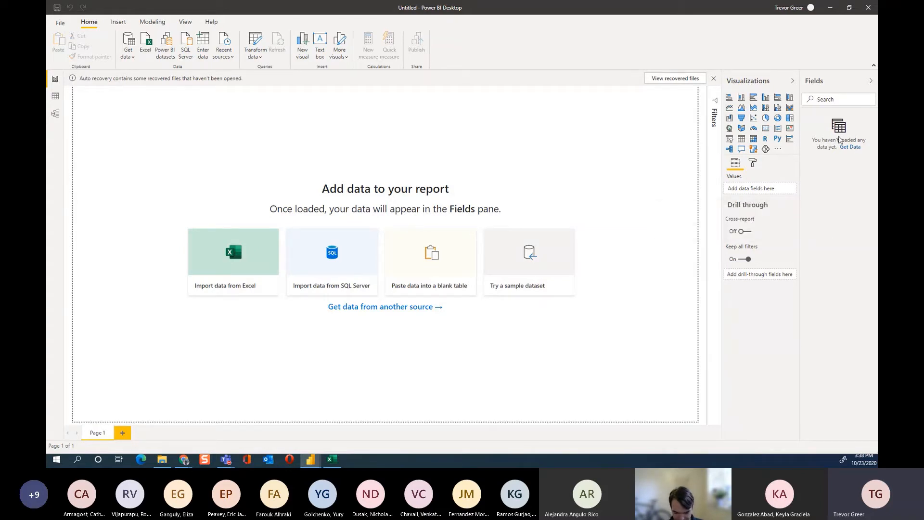
{"action": "left_click", "coordinate": [840, 101]}
Switch back to the Oil Data Example report and select the line chart of water, oil and gas volume by weekly production
{"action": "mouse_move", "coordinate": [312, 459]}
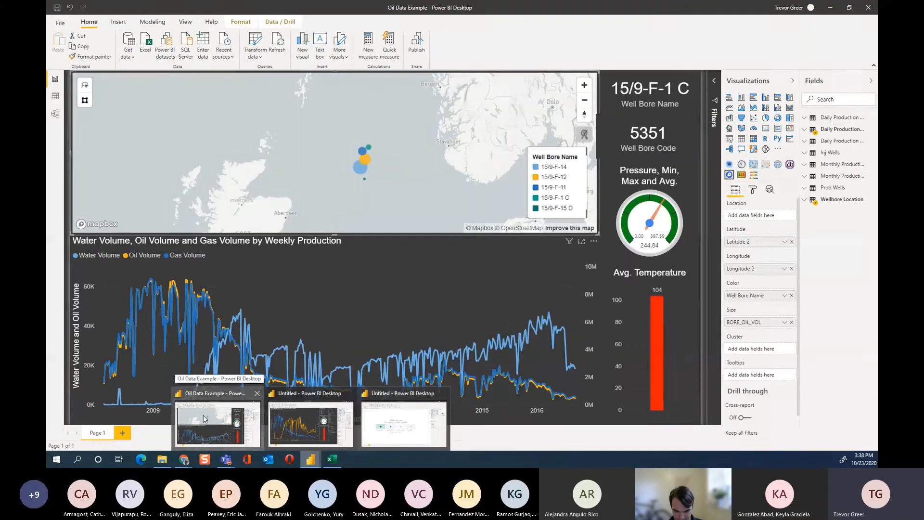
{"action": "left_click", "coordinate": [205, 419]}
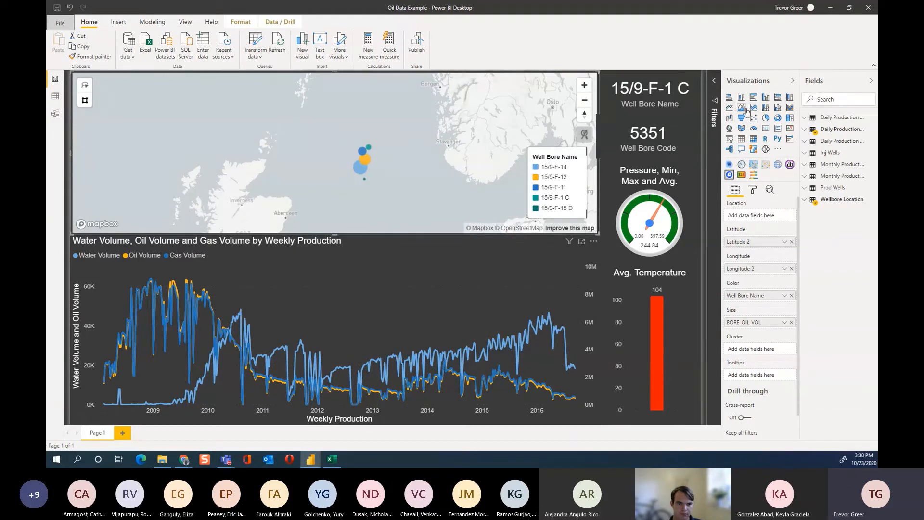
{"action": "mouse_move", "coordinate": [399, 307]}
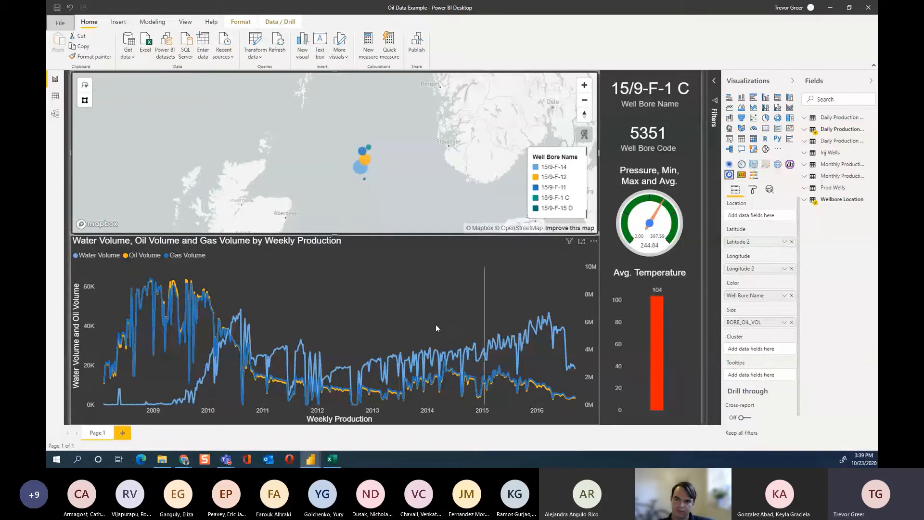
{"action": "mouse_move", "coordinate": [434, 327]}
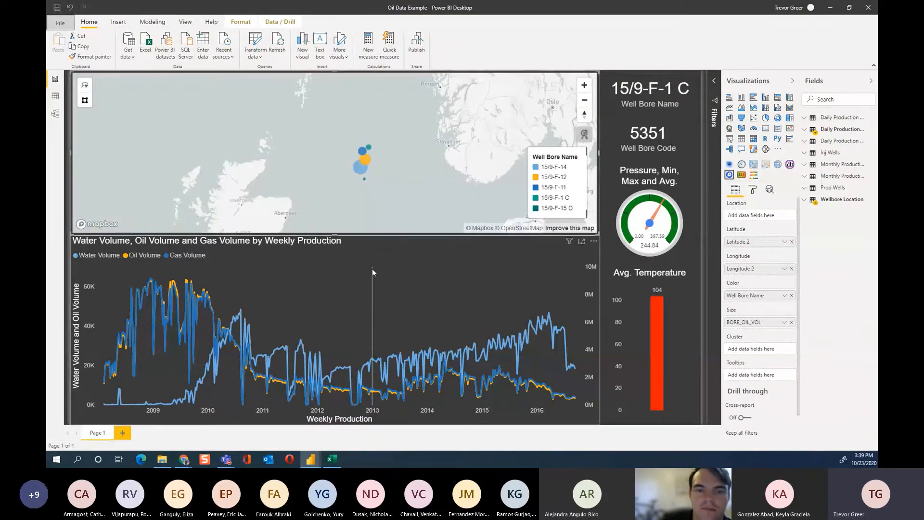
{"action": "mouse_move", "coordinate": [372, 272]}
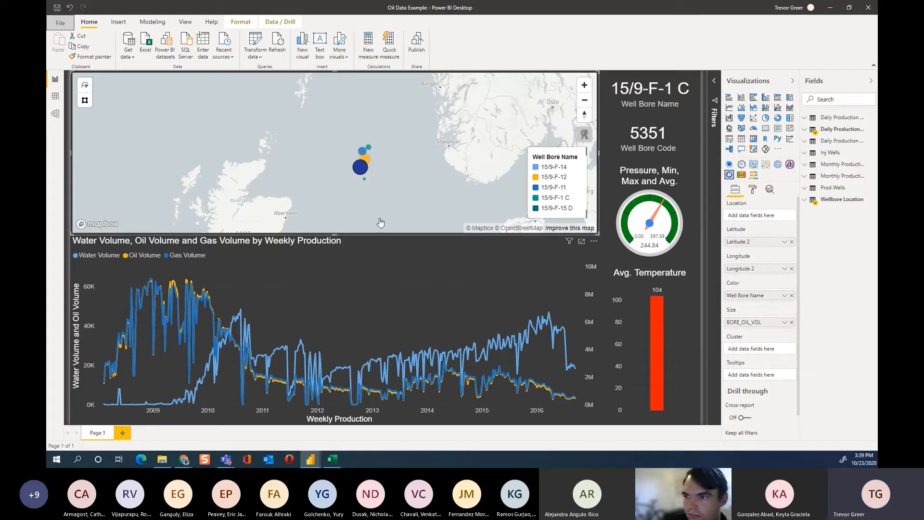
{"action": "mouse_move", "coordinate": [326, 281]}
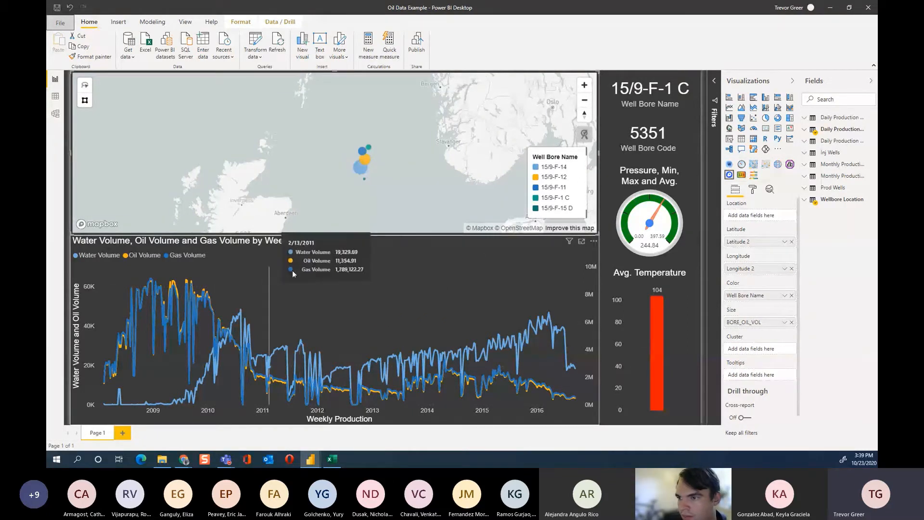
{"action": "left_click", "coordinate": [292, 270]}
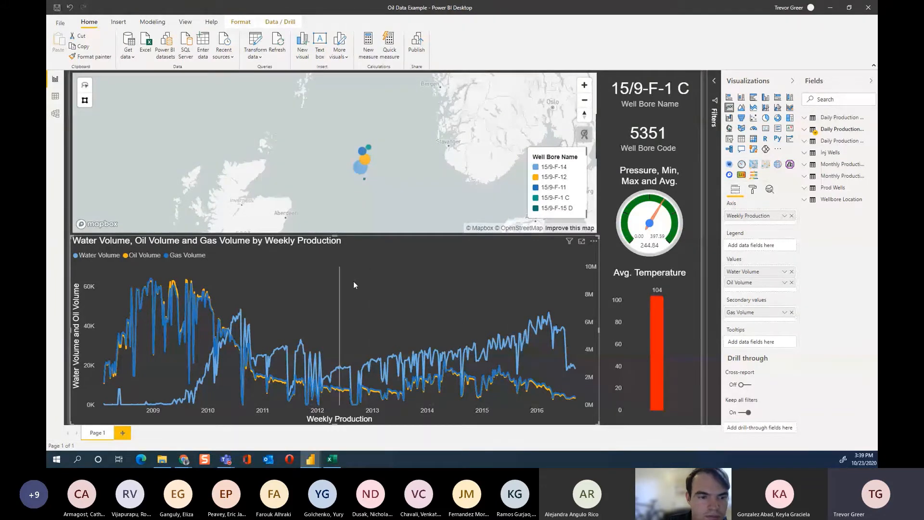
{"action": "mouse_move", "coordinate": [358, 288]}
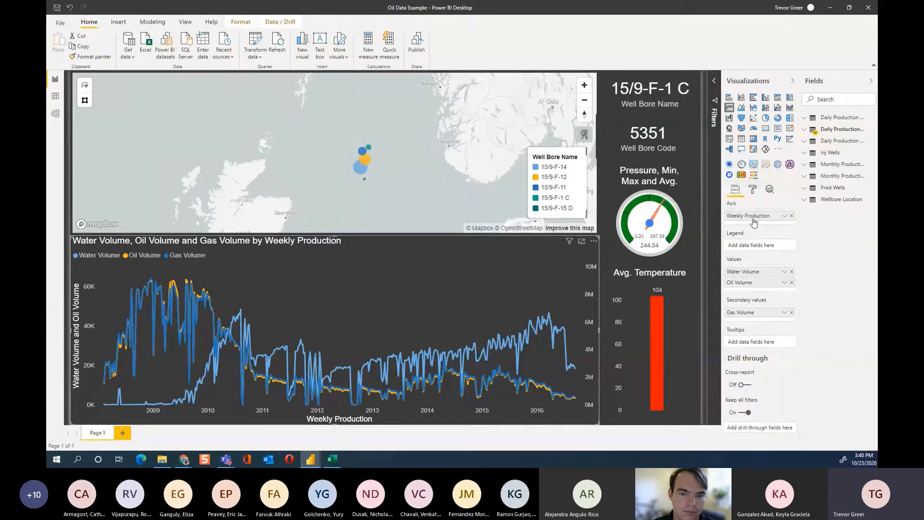
Examine the line chart's Weekly Production axis field and the columns of the Daily Production table that feeds the chart
{"action": "left_click", "coordinate": [784, 216]}
{"action": "left_click", "coordinate": [784, 216]}
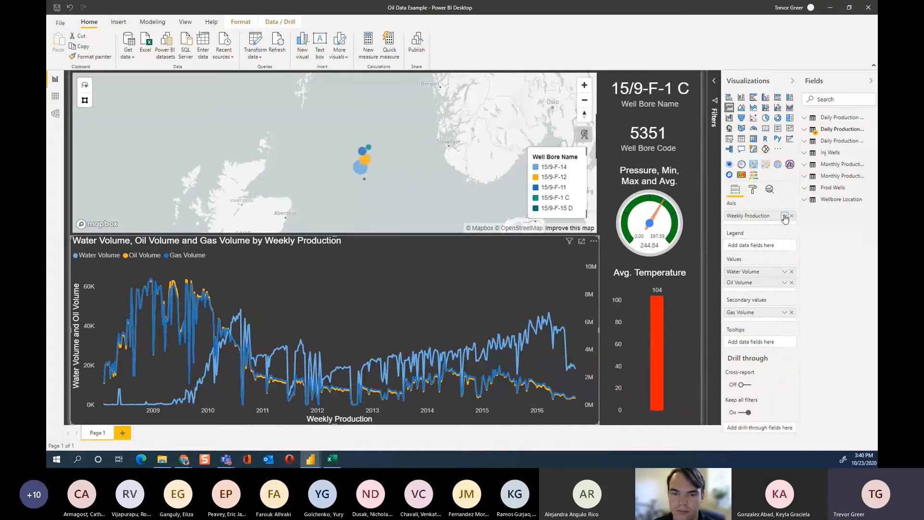
{"action": "left_click", "coordinate": [784, 216]}
{"action": "left_click", "coordinate": [754, 222]}
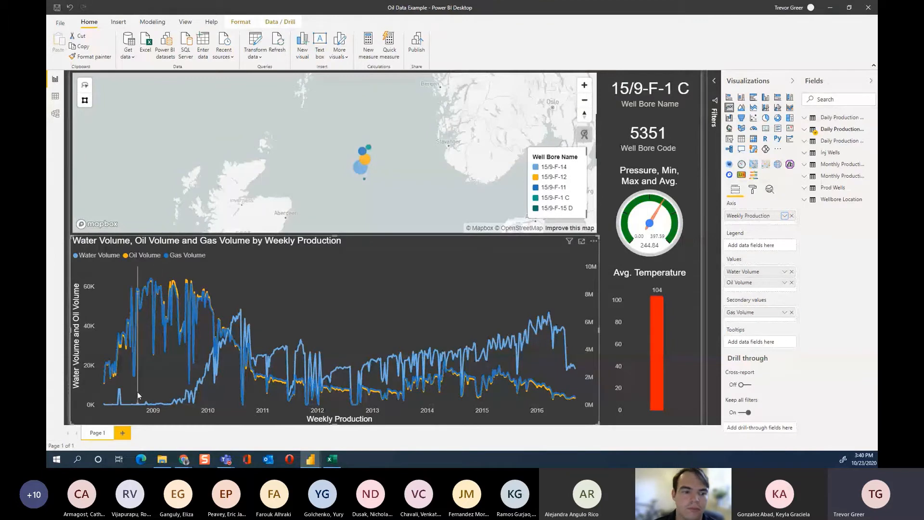
{"action": "mouse_move", "coordinate": [192, 395]}
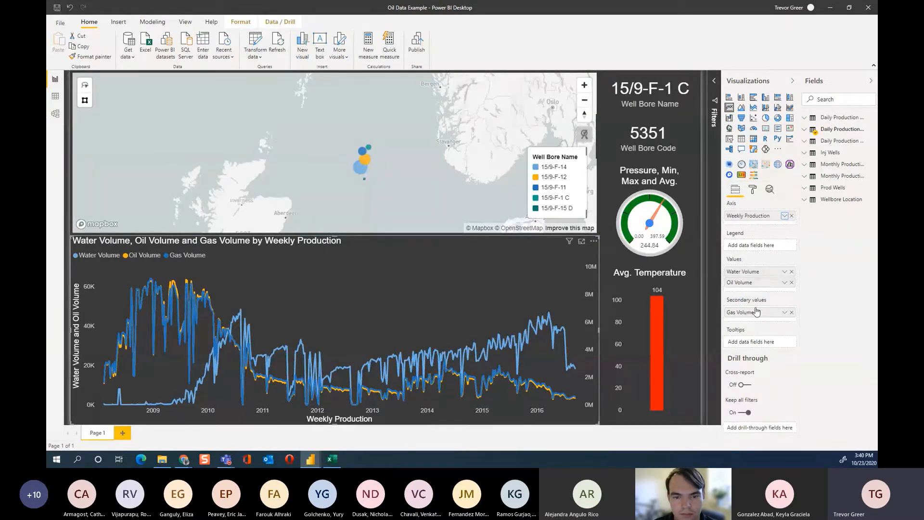
{"action": "left_click", "coordinate": [802, 130]}
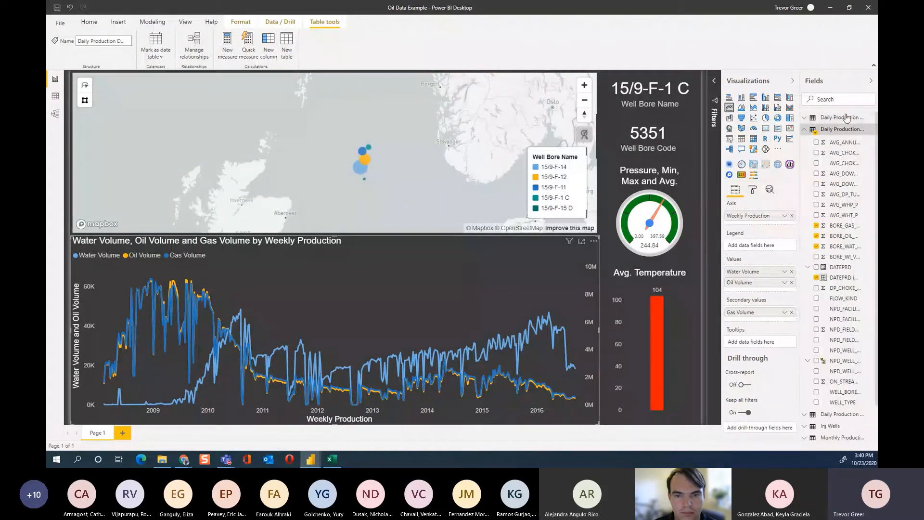
{"action": "left_click", "coordinate": [803, 130]}
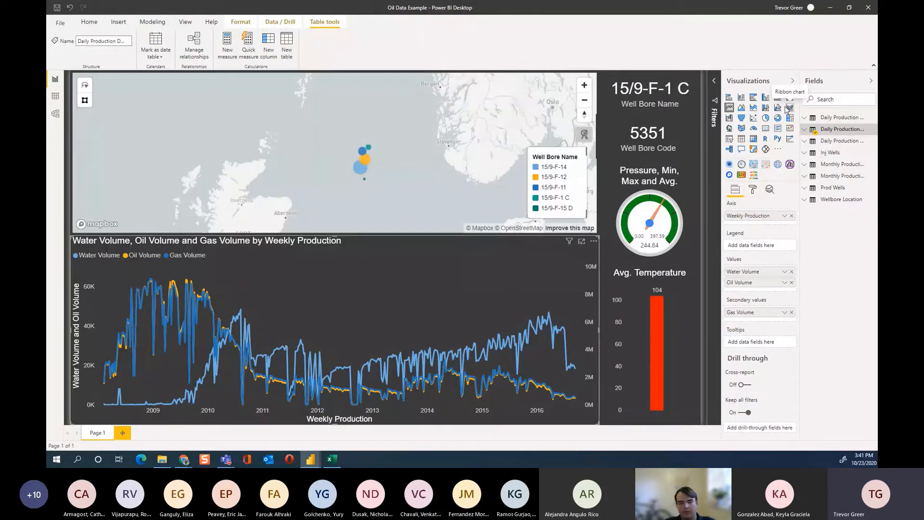
Try the weekly production chart as a stacked area chart and as an area chart, and return it to a line chart
{"action": "left_click", "coordinate": [753, 108]}
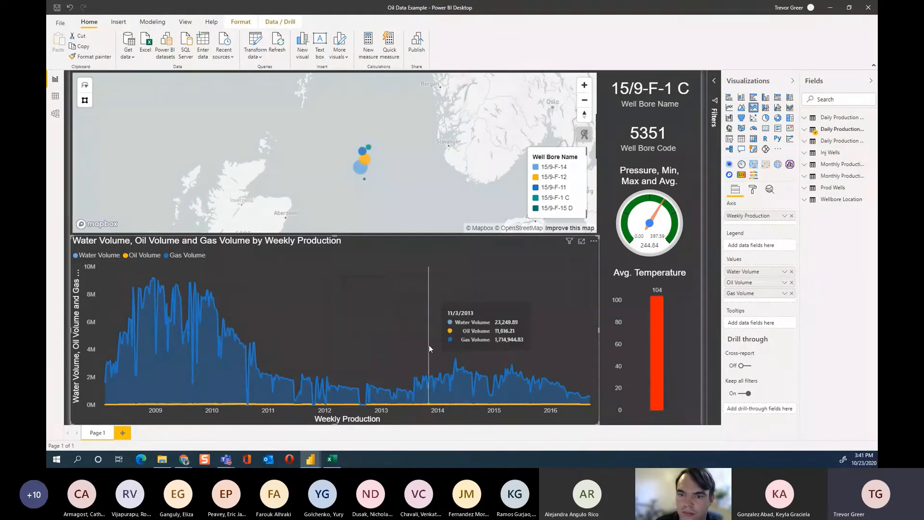
{"action": "left_click", "coordinate": [729, 107]}
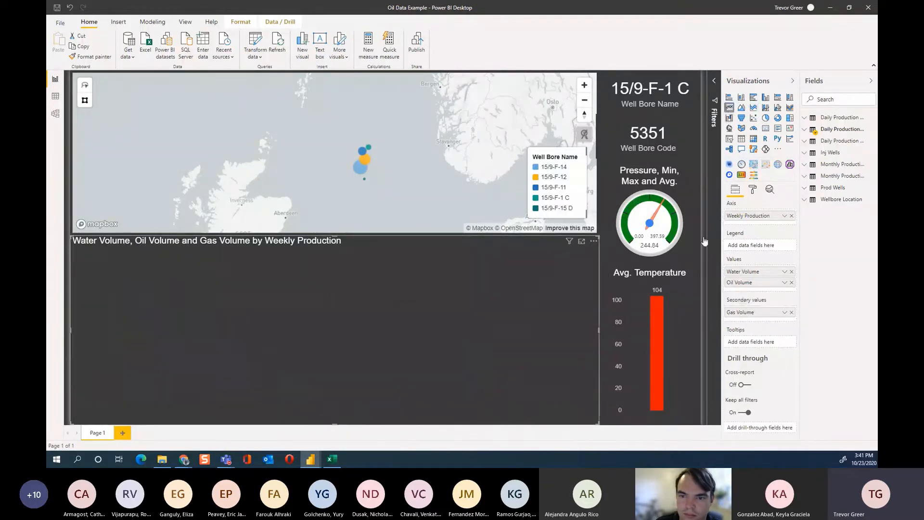
{"action": "left_click", "coordinate": [754, 112]}
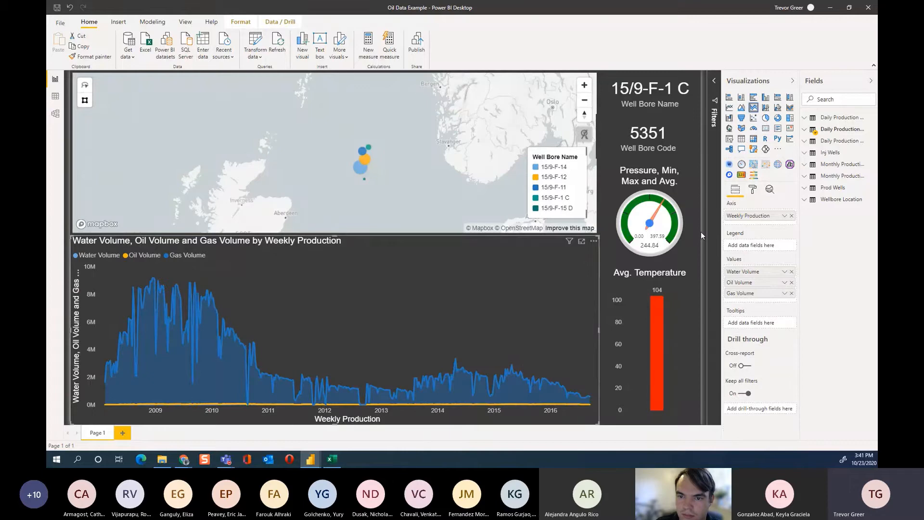
{"action": "left_click", "coordinate": [741, 106]}
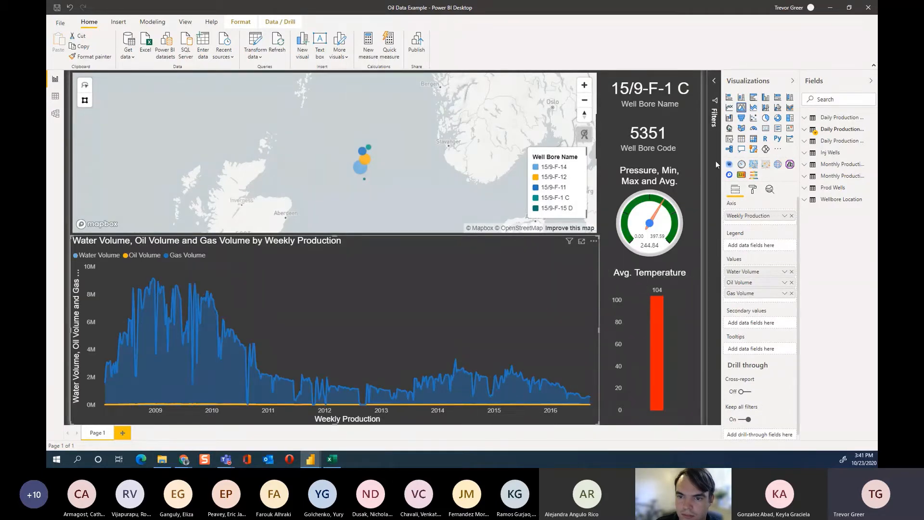
{"action": "left_click", "coordinate": [730, 107]}
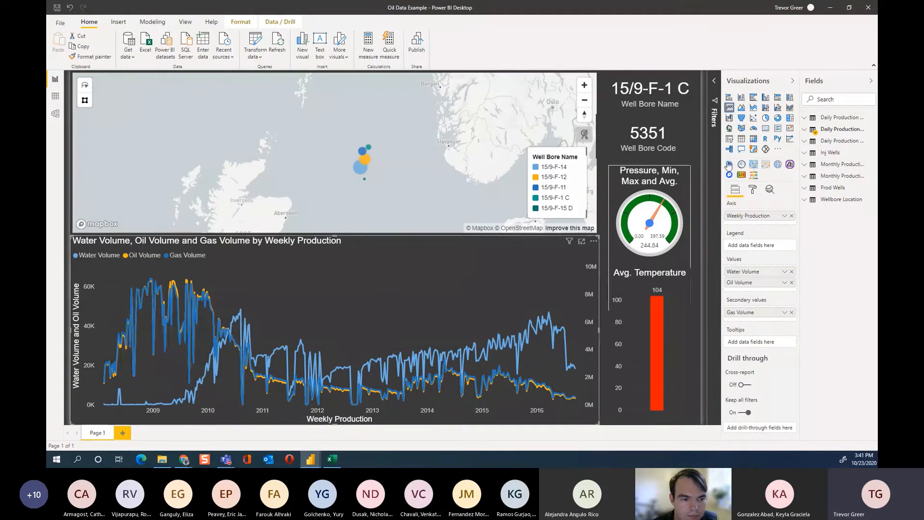
{"action": "left_click", "coordinate": [754, 110]}
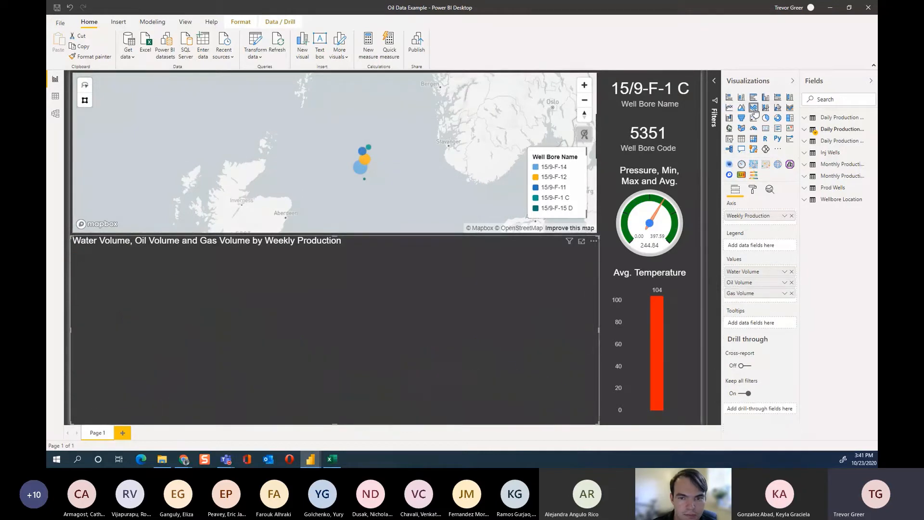
{"action": "left_click", "coordinate": [741, 109]}
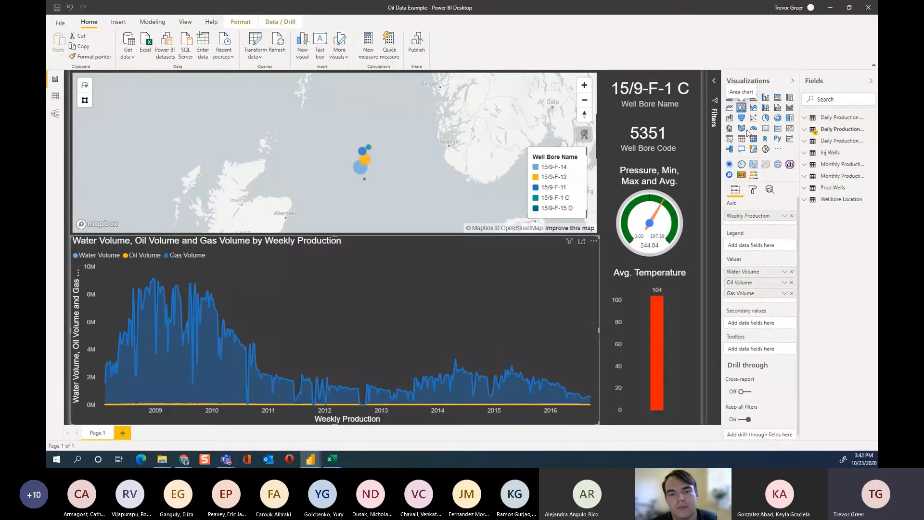
{"action": "left_click", "coordinate": [729, 107]}
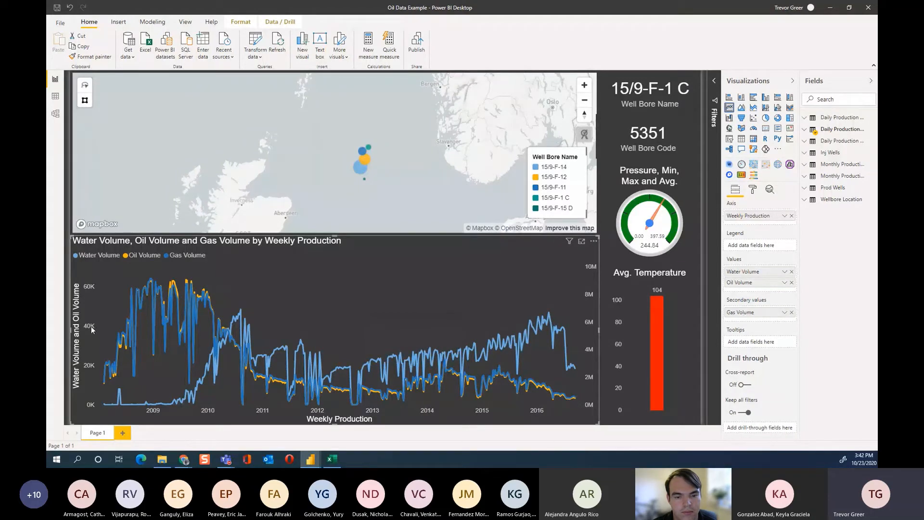
Convert the weekly production line chart to an area chart and move Gas Volume from the values to the secondary values
{"action": "left_click", "coordinate": [755, 111]}
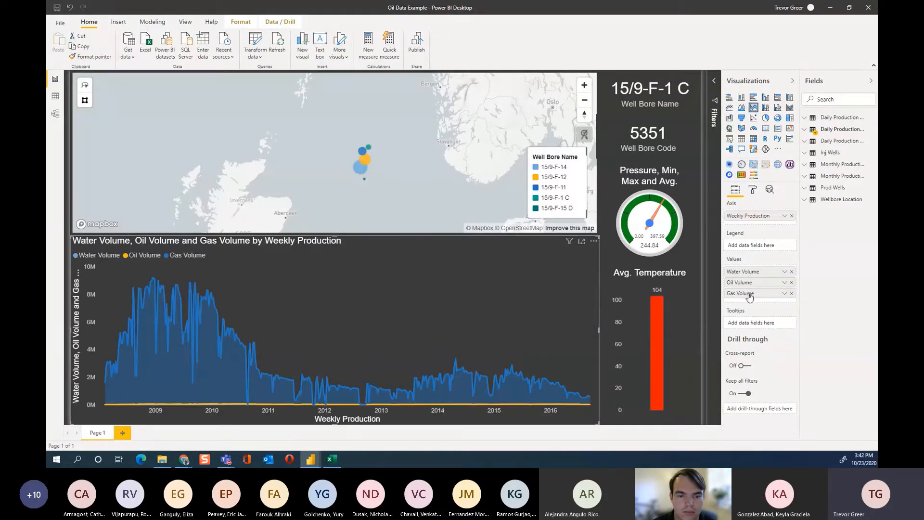
{"action": "left_click", "coordinate": [741, 107]}
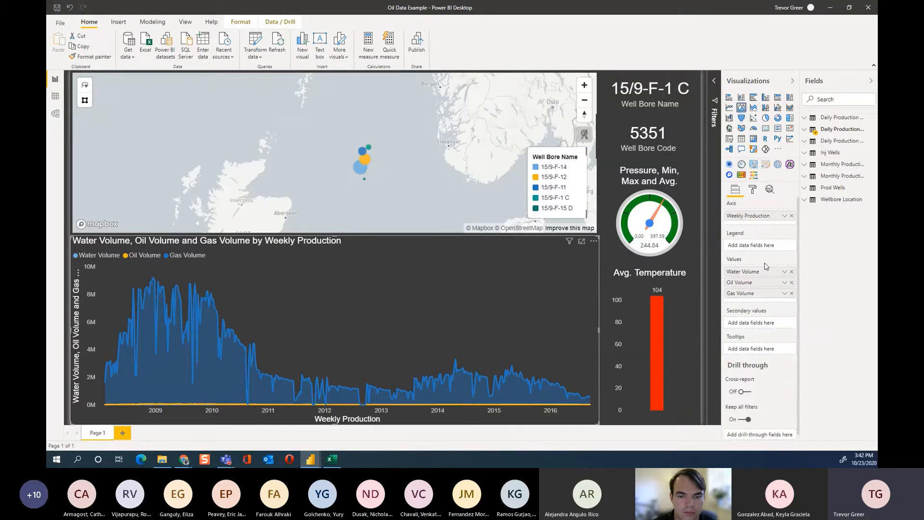
{"action": "left_click", "coordinate": [753, 107]}
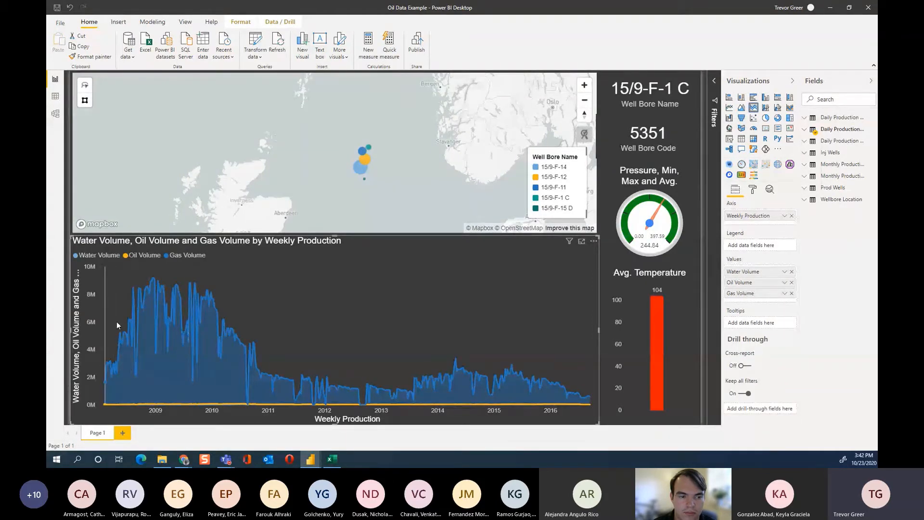
{"action": "left_click", "coordinate": [742, 108]}
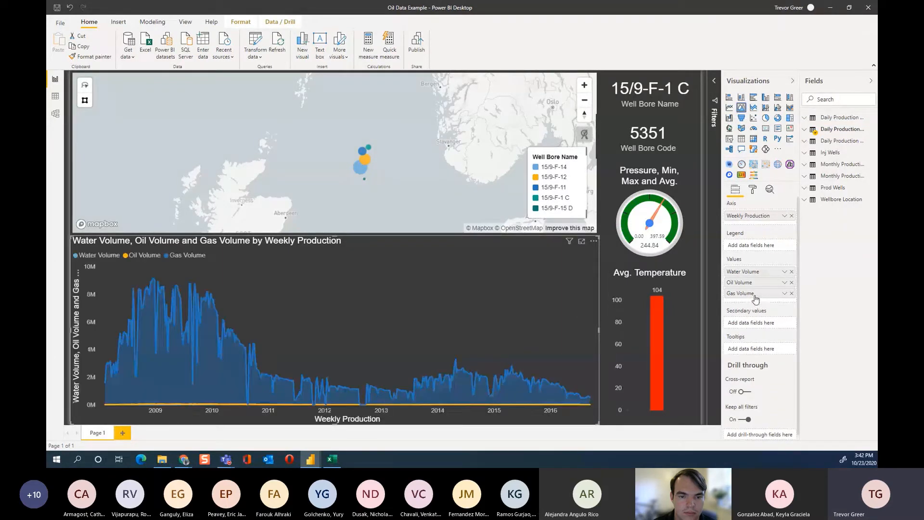
{"action": "left_click_drag", "start_coordinate": [756, 299], "coordinate": [759, 327]}
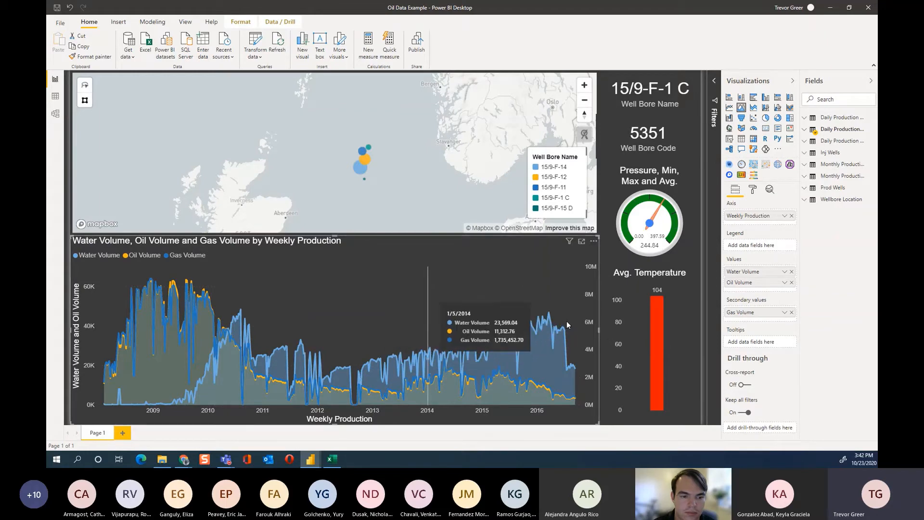
Return the weekly production chart to a line chart and check the fields behind the Well Bore Name and Well Bore Code cards
{"action": "left_click", "coordinate": [729, 107]}
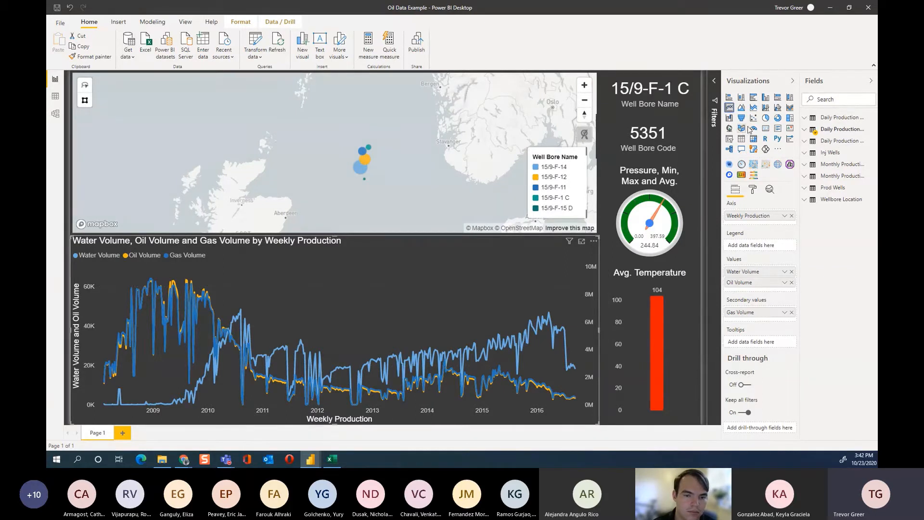
{"action": "mouse_move", "coordinate": [258, 366]}
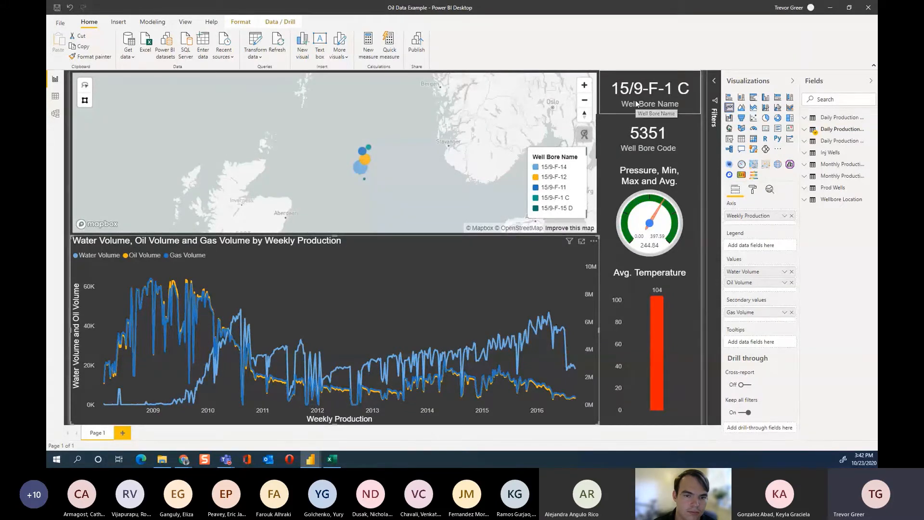
{"action": "left_click", "coordinate": [653, 140]}
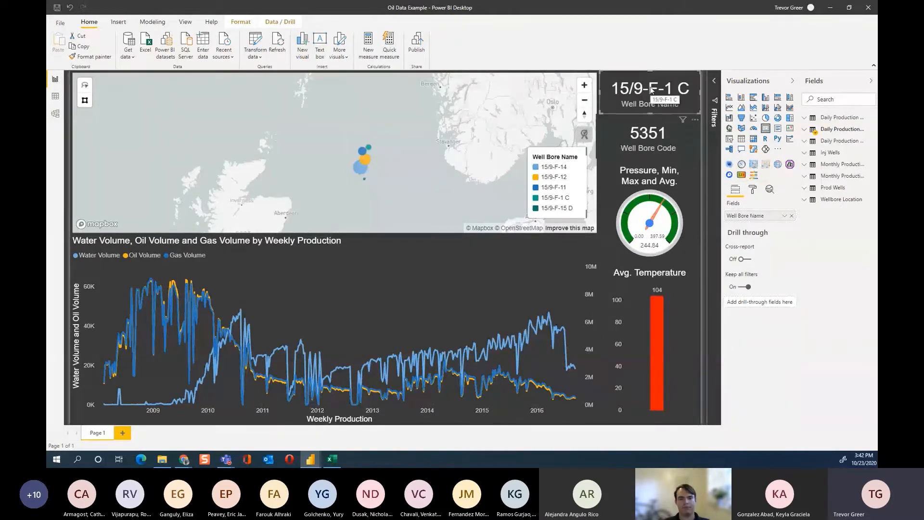
{"action": "left_click", "coordinate": [639, 104]}
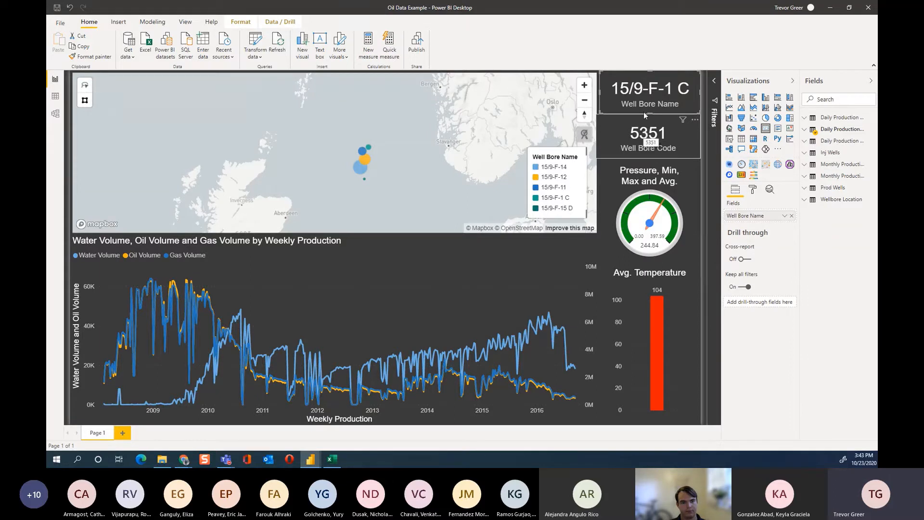
{"action": "left_click", "coordinate": [646, 132]}
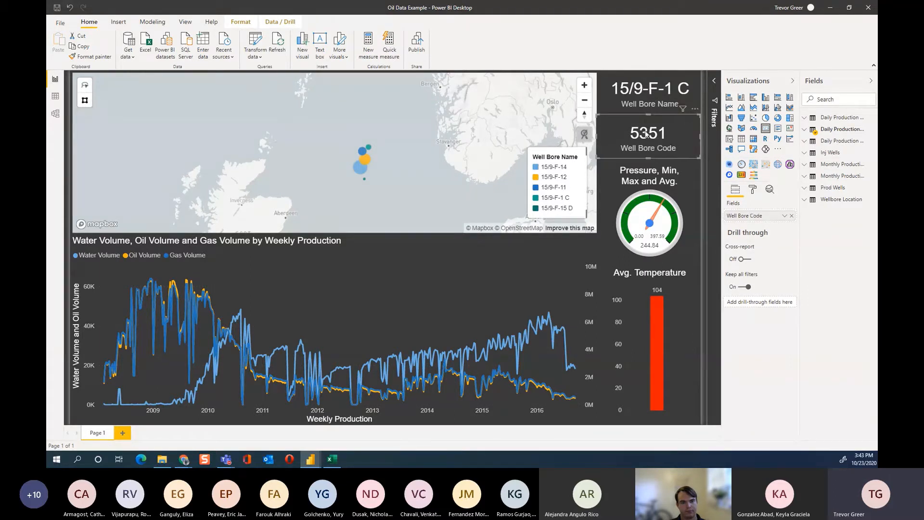
With the weekly production line chart selected, look at the options for getting more visuals from AppSource or from files
{"action": "left_click", "coordinate": [399, 267]}
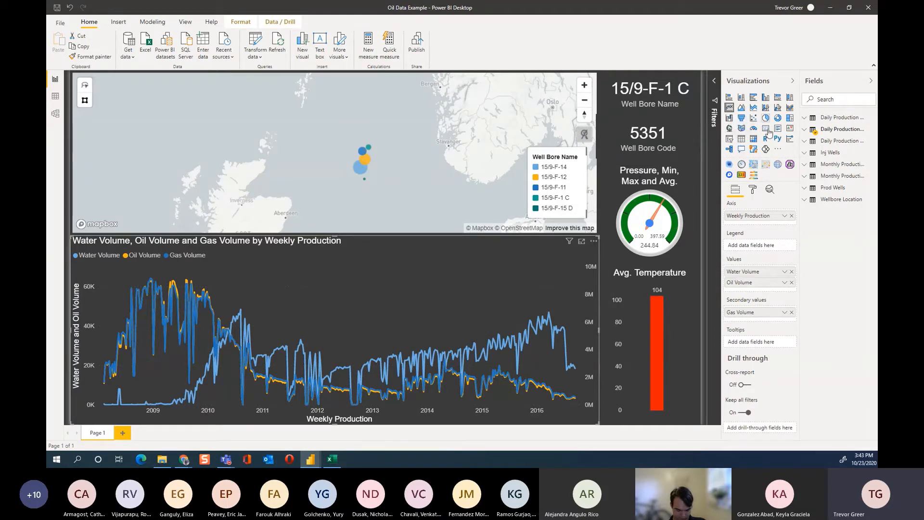
{"action": "left_click", "coordinate": [778, 150]}
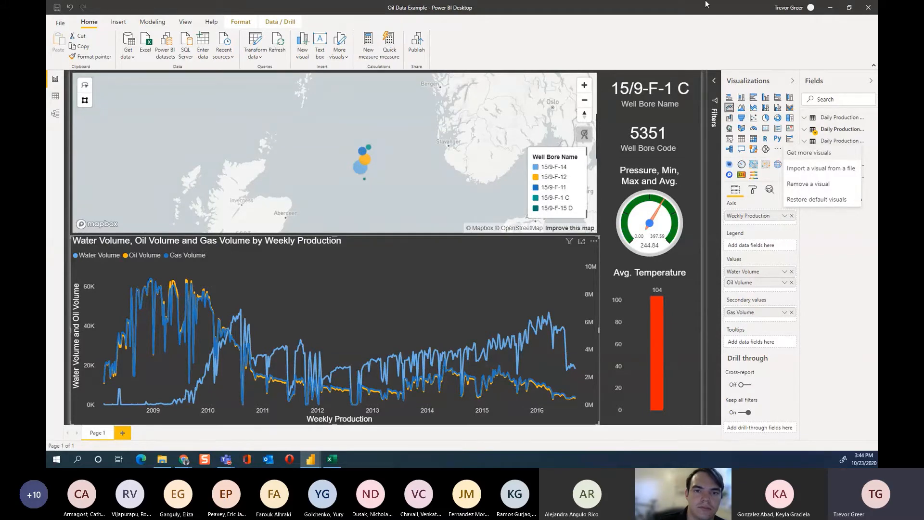
{"action": "left_click", "coordinate": [339, 55]}
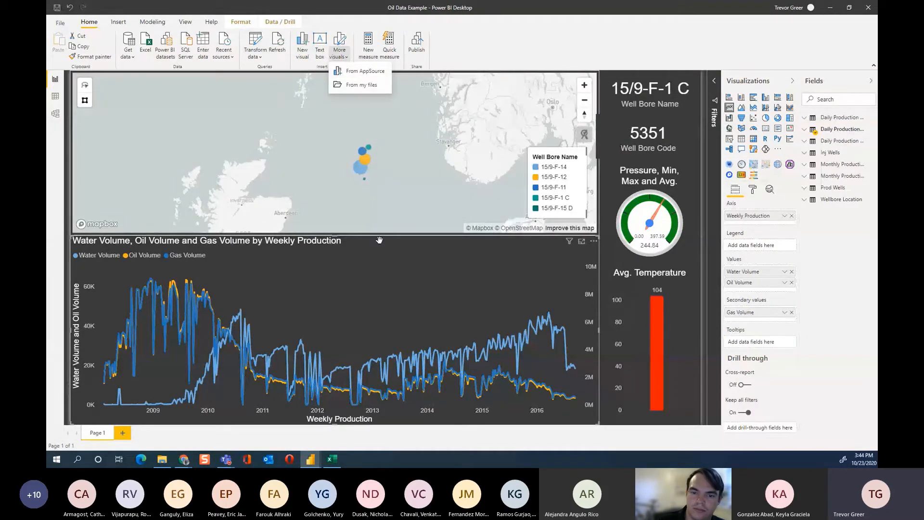
Try the pressure dial as a built-in gauge, return it to the DialGauge visual, and select the Avg. Temperature chart
{"action": "left_click", "coordinate": [670, 240]}
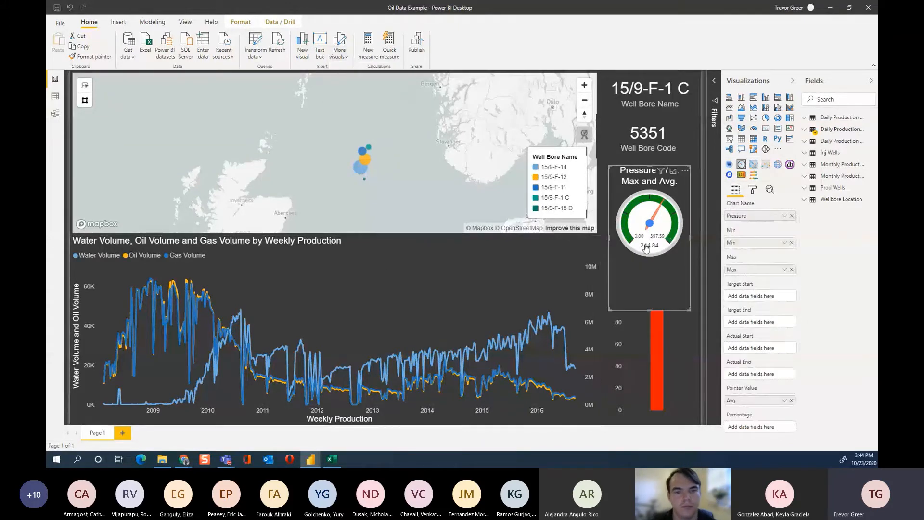
{"action": "left_click", "coordinate": [631, 339]}
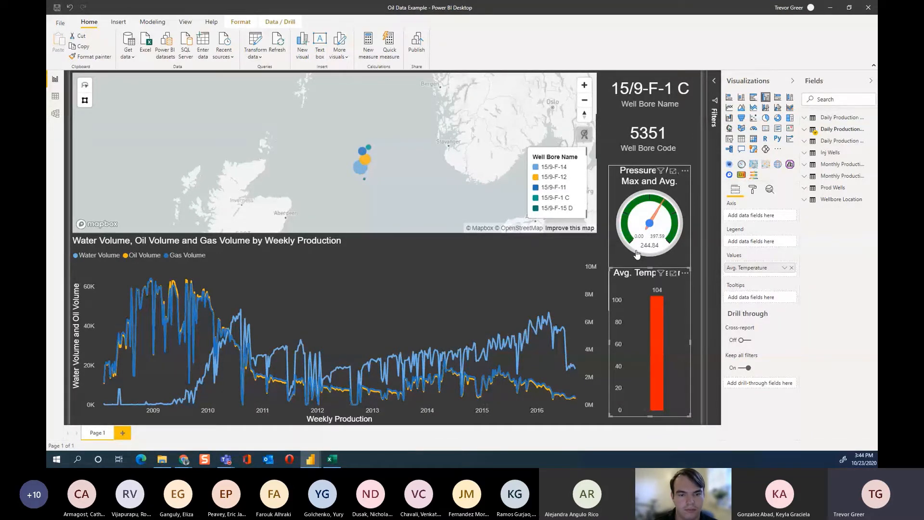
{"action": "left_click", "coordinate": [625, 178]}
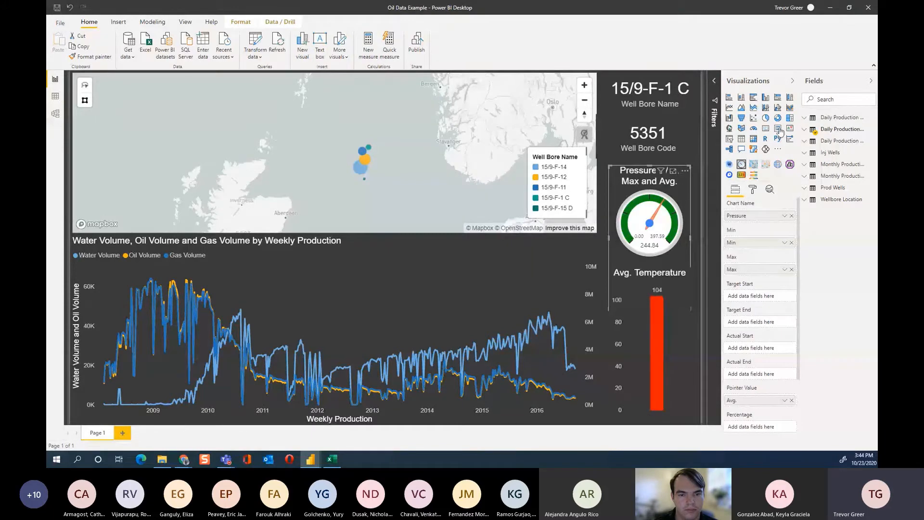
{"action": "left_click", "coordinate": [752, 129]}
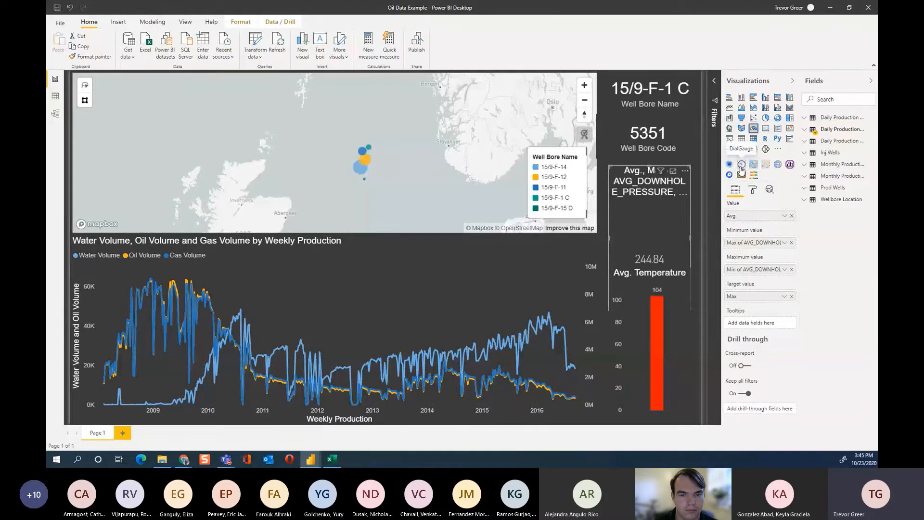
{"action": "left_click", "coordinate": [741, 164]}
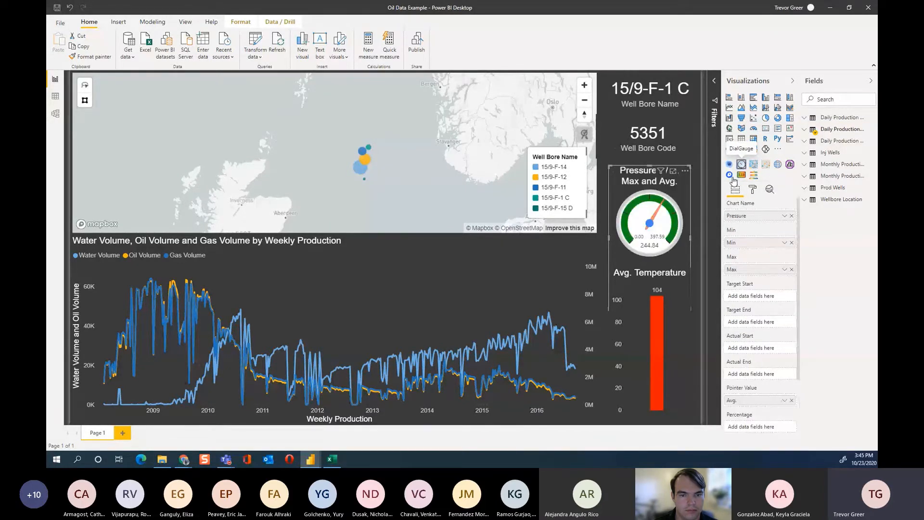
{"action": "left_click", "coordinate": [619, 368]}
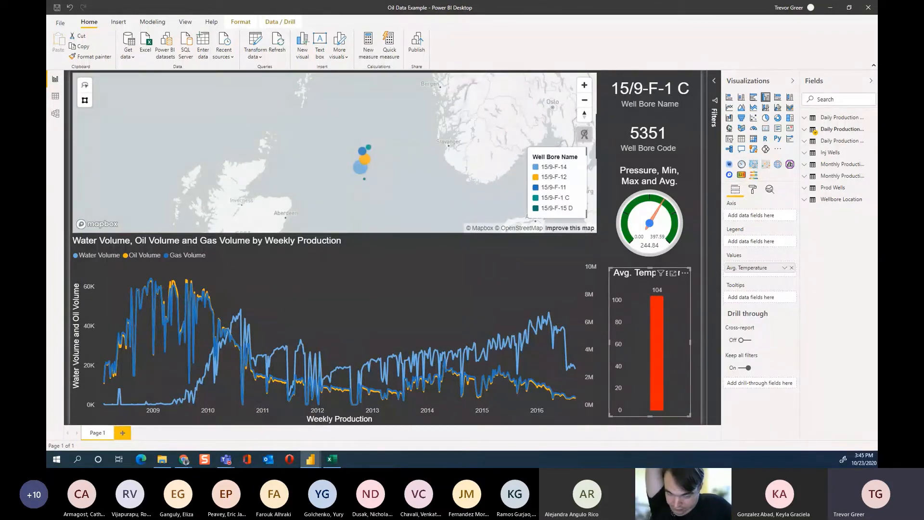
Open the AppSource visuals gallery from the Oil Data Example report, switching to the untitled production report and back while it loads
{"action": "left_click", "coordinate": [339, 52]}
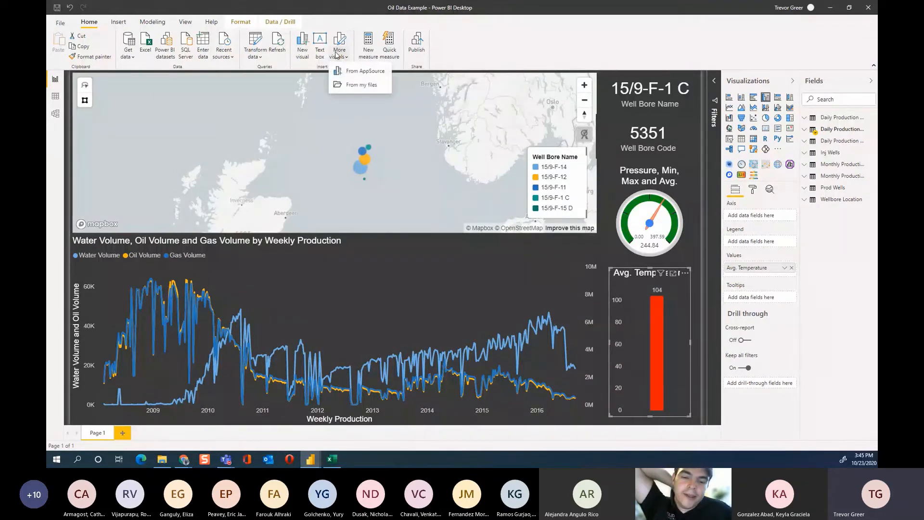
{"action": "left_click", "coordinate": [350, 72]}
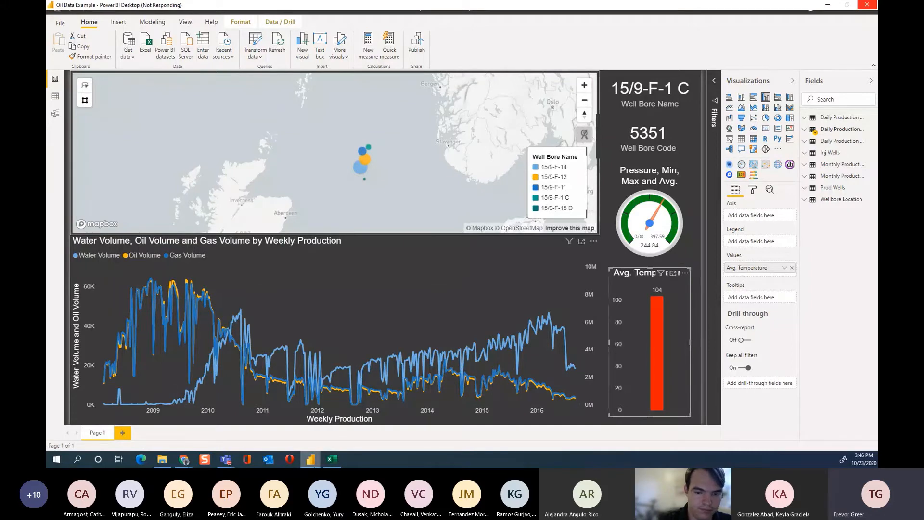
{"action": "mouse_move", "coordinate": [310, 459]}
{"action": "left_click", "coordinate": [334, 444]}
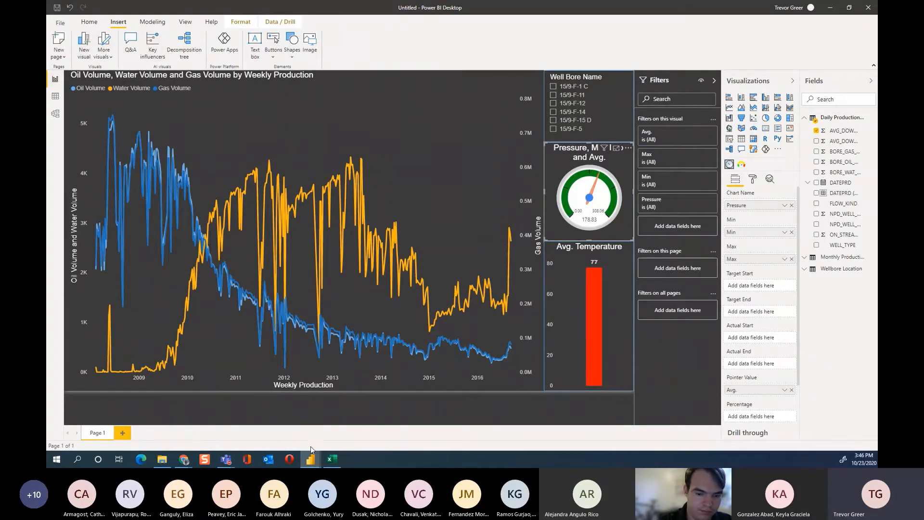
{"action": "mouse_move", "coordinate": [310, 461]}
{"action": "left_click", "coordinate": [218, 423]}
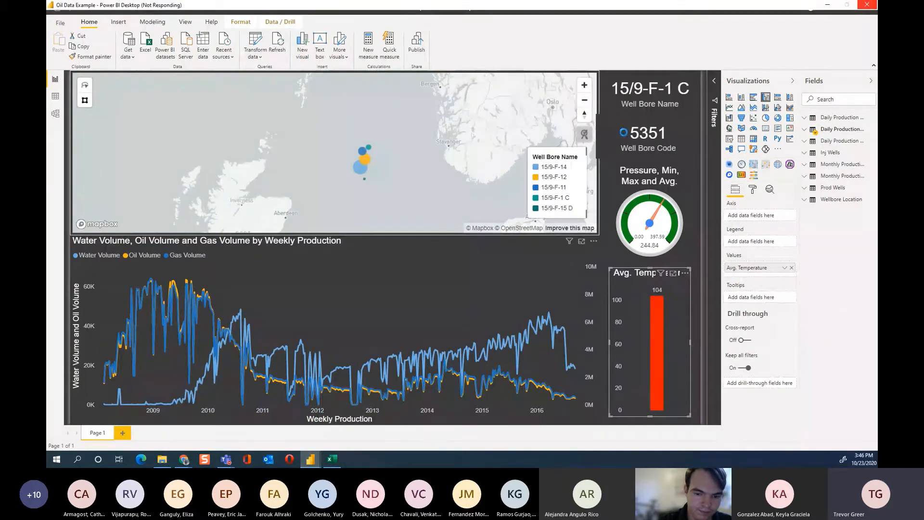
Switch to the untitled production report, open its AppSource visuals gallery, and browse the Gauges category
{"action": "mouse_move", "coordinate": [308, 460]}
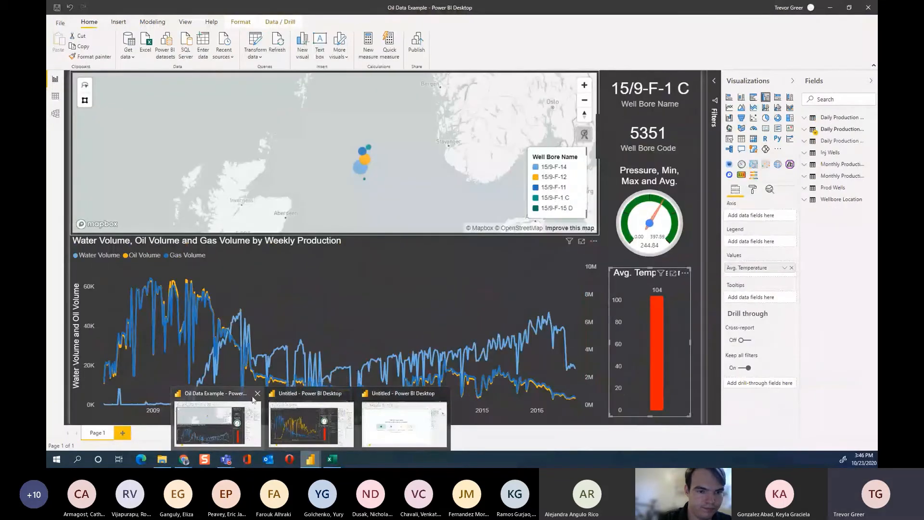
{"action": "left_click", "coordinate": [303, 418]}
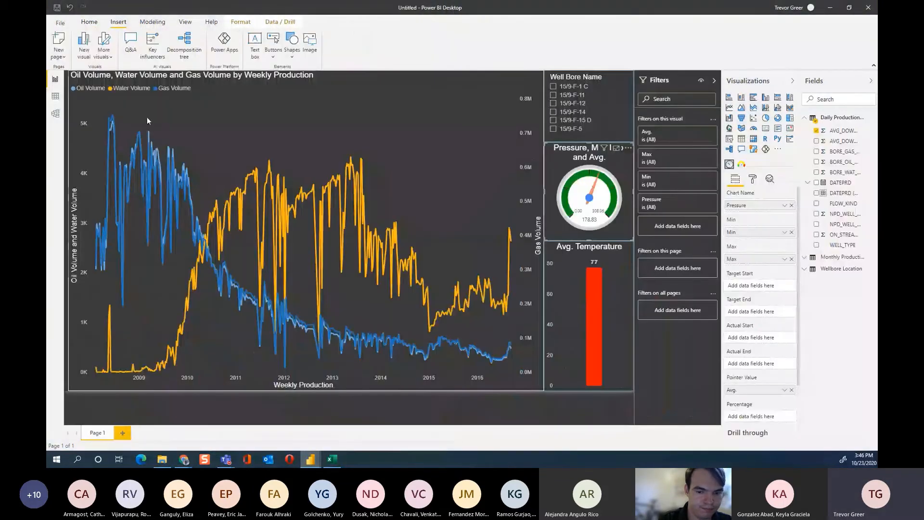
{"action": "left_click", "coordinate": [85, 54]}
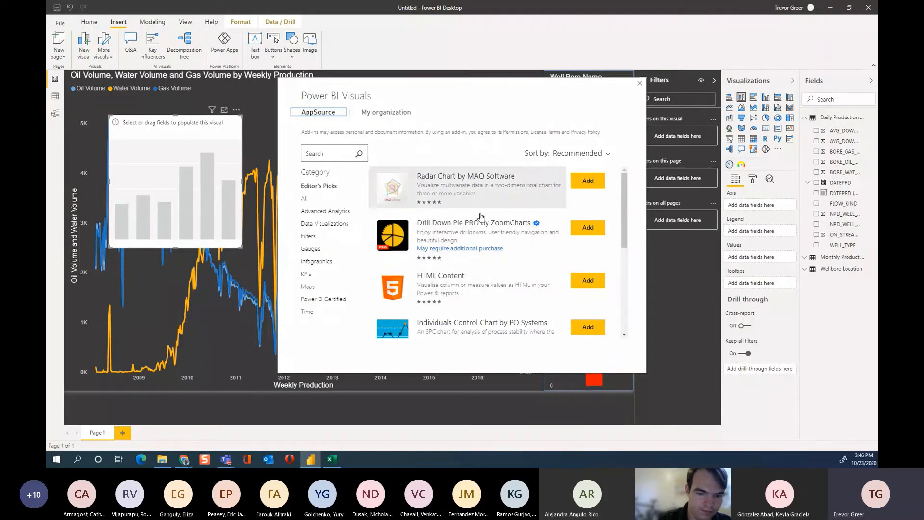
{"action": "key", "text": "alt+Tab"}
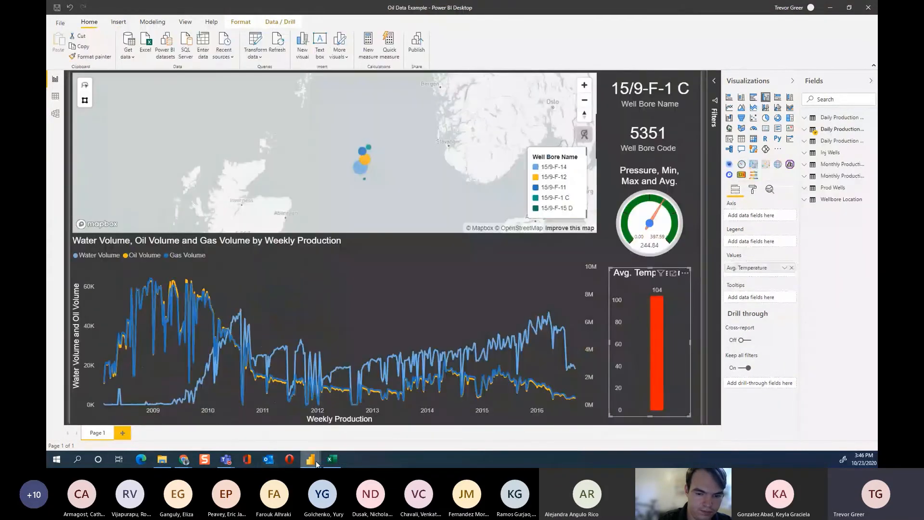
{"action": "mouse_move", "coordinate": [317, 463]}
{"action": "left_click", "coordinate": [332, 426]}
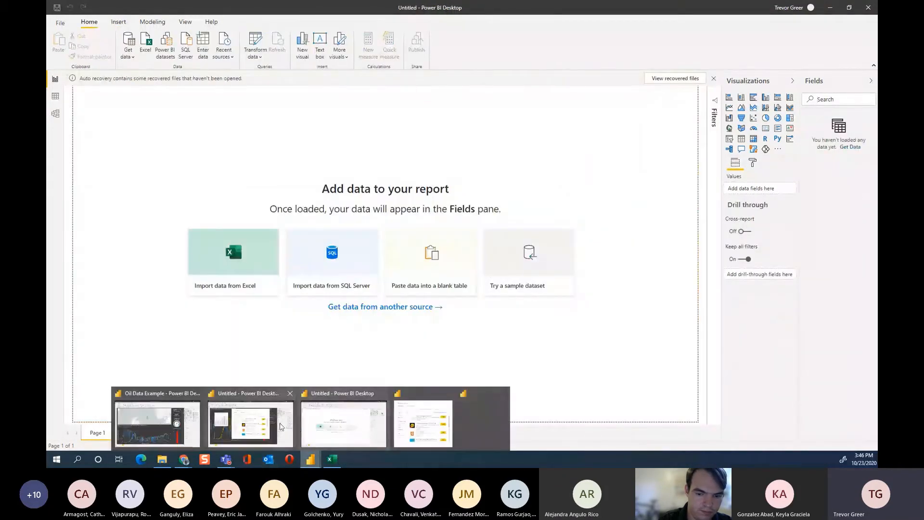
{"action": "left_click", "coordinate": [281, 426]}
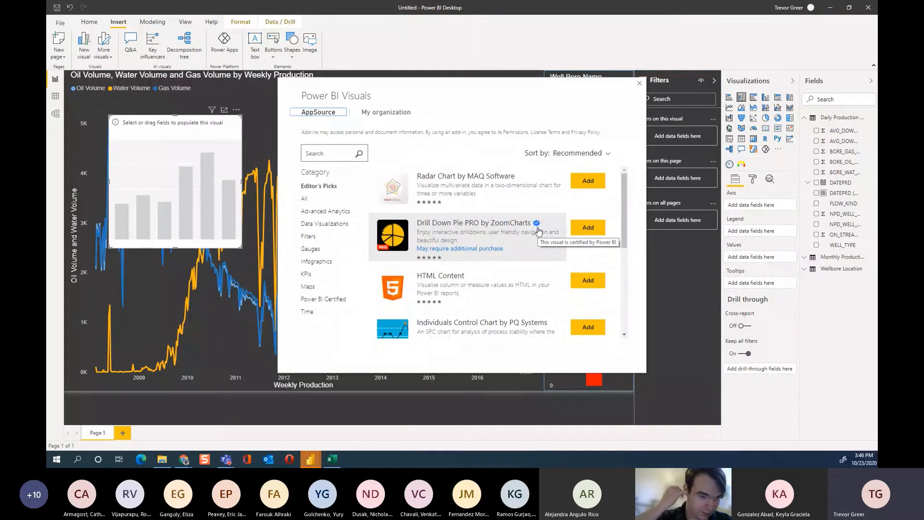
{"action": "left_click", "coordinate": [311, 250]}
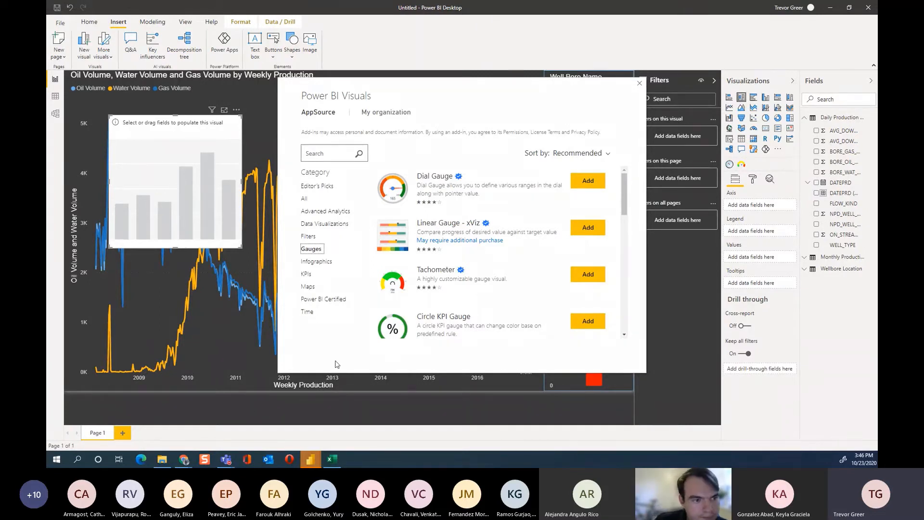
Switch back to the Oil Data Example report and close its Power BI Visuals gallery
{"action": "mouse_move", "coordinate": [310, 459]}
{"action": "left_click", "coordinate": [166, 428]}
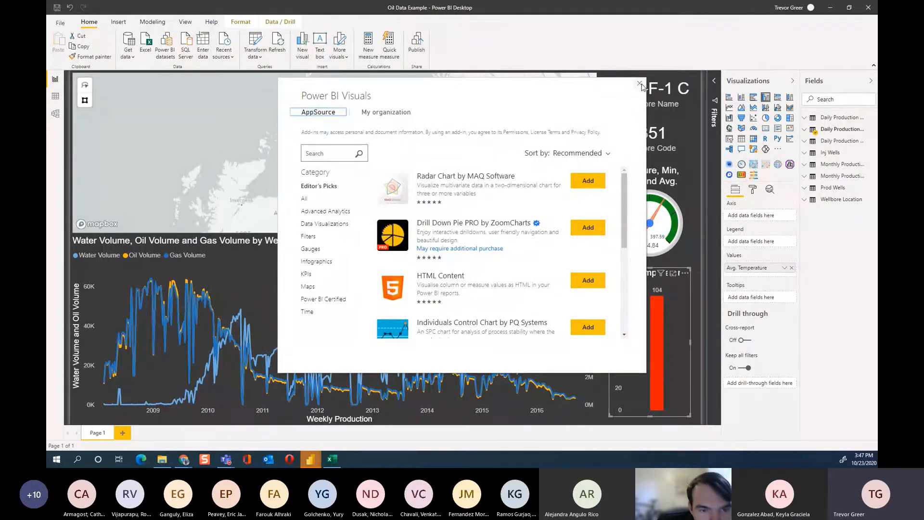
{"action": "left_click", "coordinate": [640, 84]}
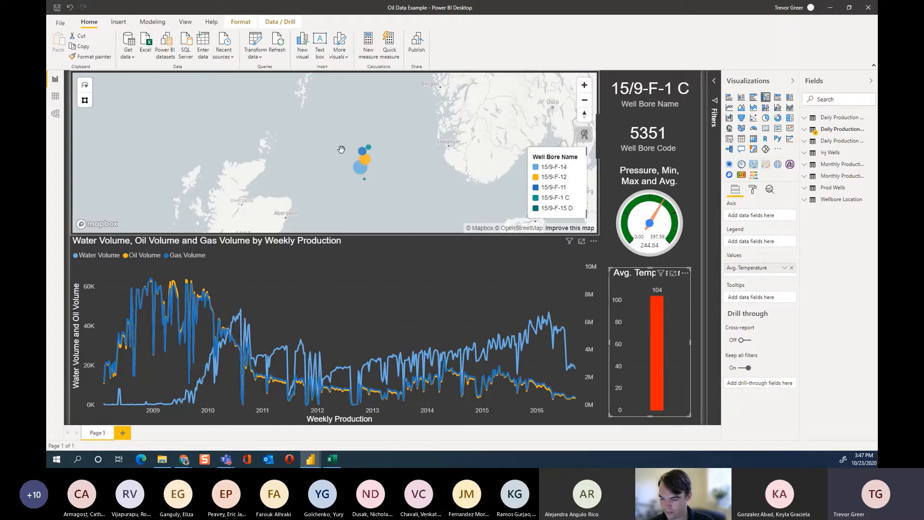
Examine the well bore map at several scales, from the North Atlantic down to the cluster of well bores off Norway
{"action": "left_click", "coordinate": [587, 102]}
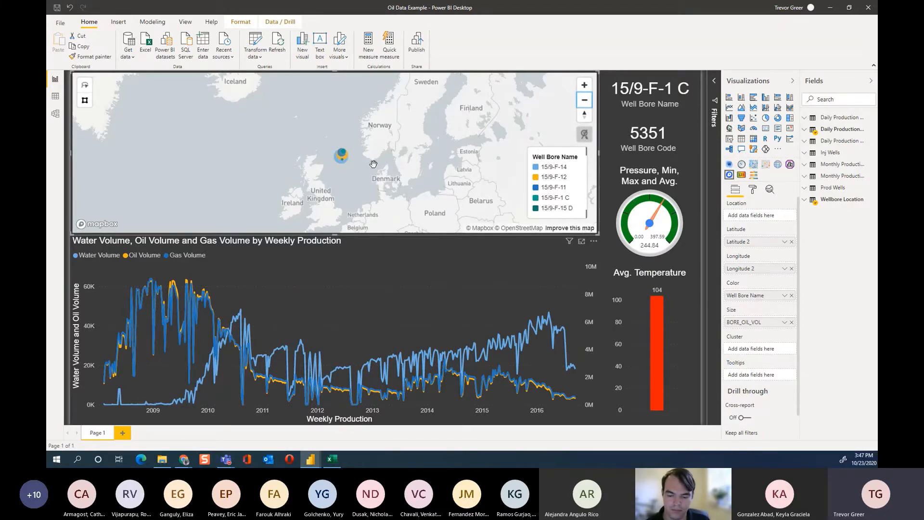
{"action": "scroll", "coordinate": [374, 164], "scroll_direction": "down", "scroll_amount": 2}
{"action": "left_click_drag", "start_coordinate": [183, 157], "coordinate": [223, 97]}
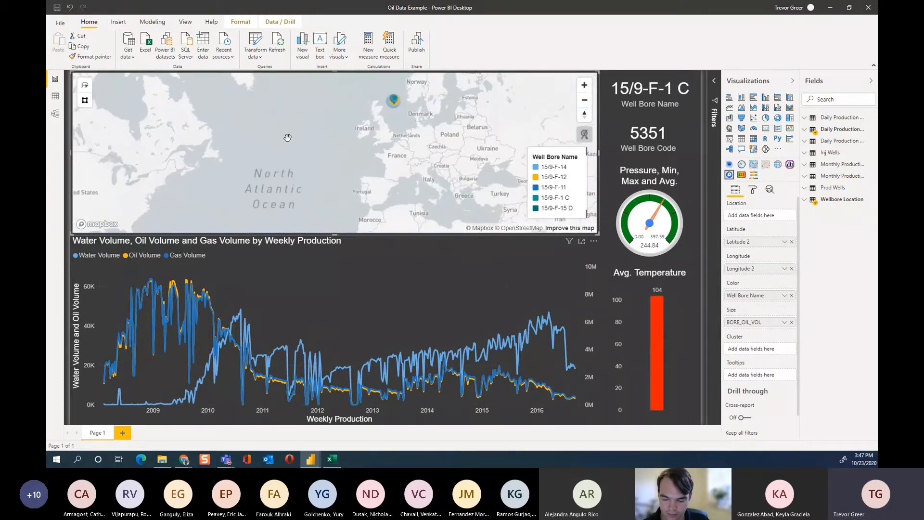
{"action": "left_click_drag", "start_coordinate": [212, 195], "coordinate": [357, 188]}
{"action": "left_click_drag", "start_coordinate": [441, 169], "coordinate": [285, 175]}
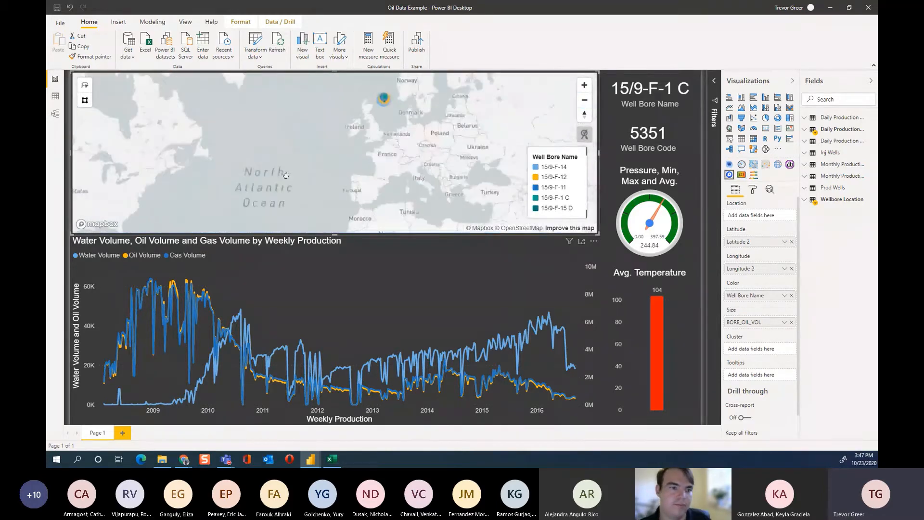
{"action": "left_click_drag", "start_coordinate": [449, 132], "coordinate": [415, 170]}
{"action": "left_click", "coordinate": [584, 85]}
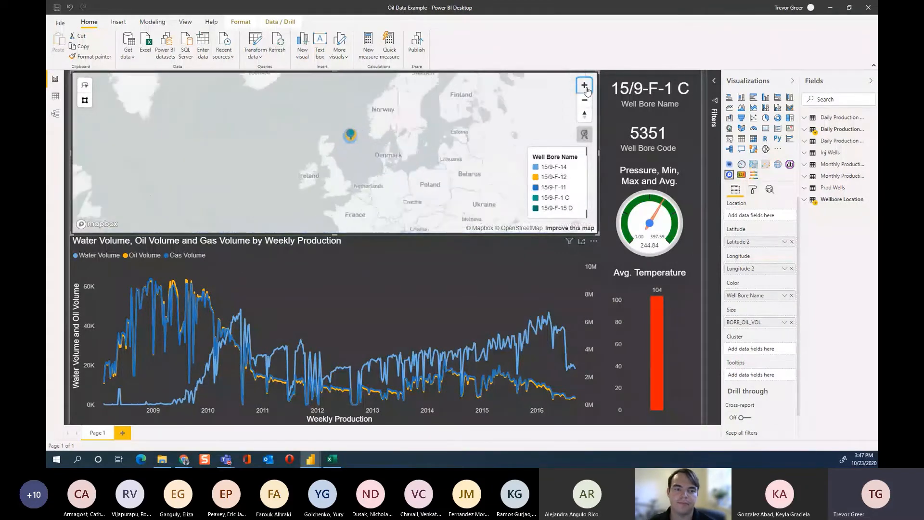
{"action": "mouse_move", "coordinate": [406, 113]}
{"action": "left_mouse_down"}
{"action": "mouse_move", "coordinate": [379, 188]}
{"action": "mouse_move", "coordinate": [285, 163]}
{"action": "mouse_move", "coordinate": [256, 168]}
{"action": "left_mouse_up"}
{"action": "left_click", "coordinate": [585, 86]}
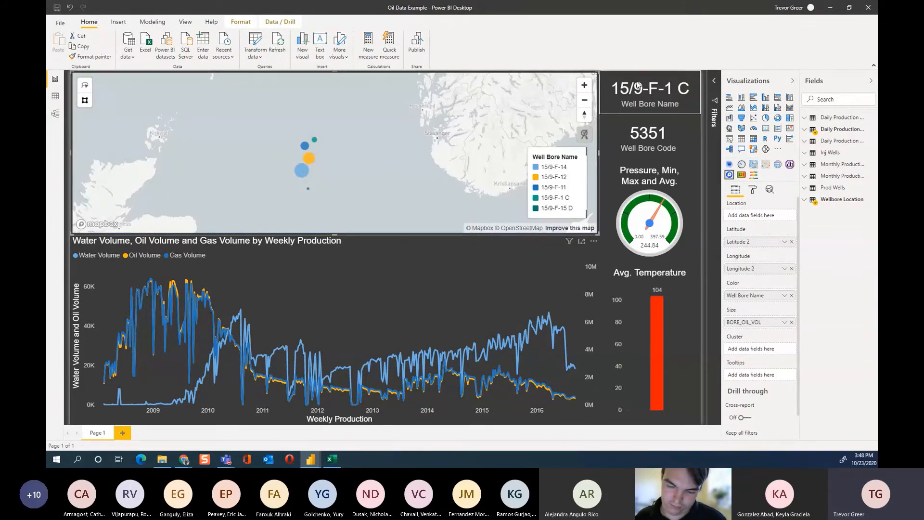
Filter the report from the map by well bore 15/9-F-14, switch the filter to 15/9-F-11, and inspect the production chart at 4/26/2015
{"action": "left_click", "coordinate": [303, 169]}
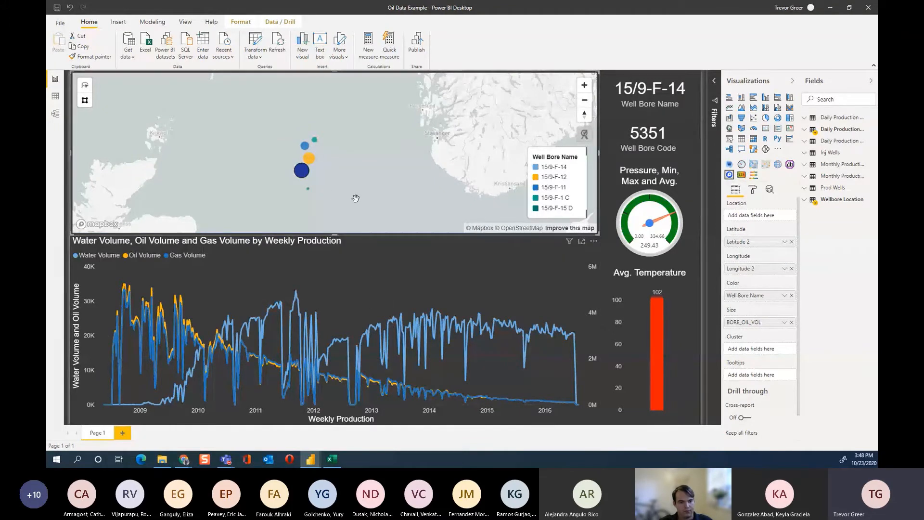
{"action": "left_click", "coordinate": [305, 145]}
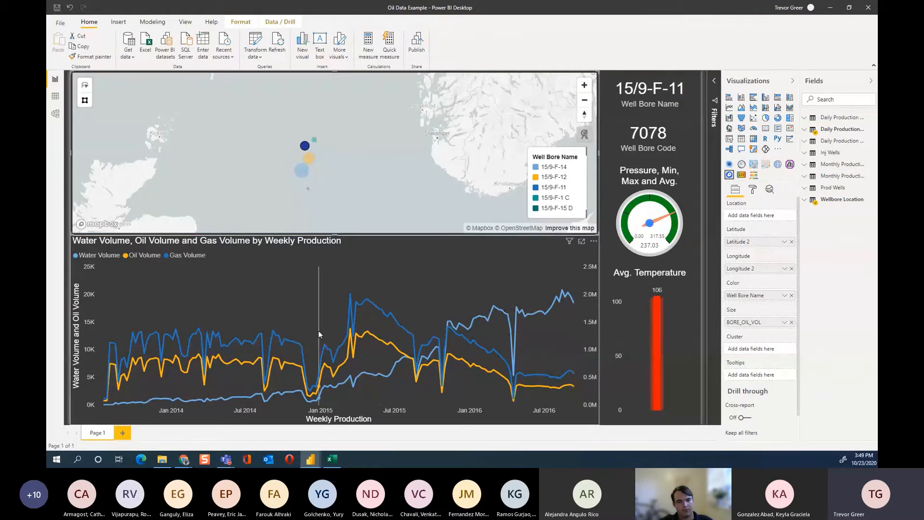
{"action": "left_click", "coordinate": [368, 334]}
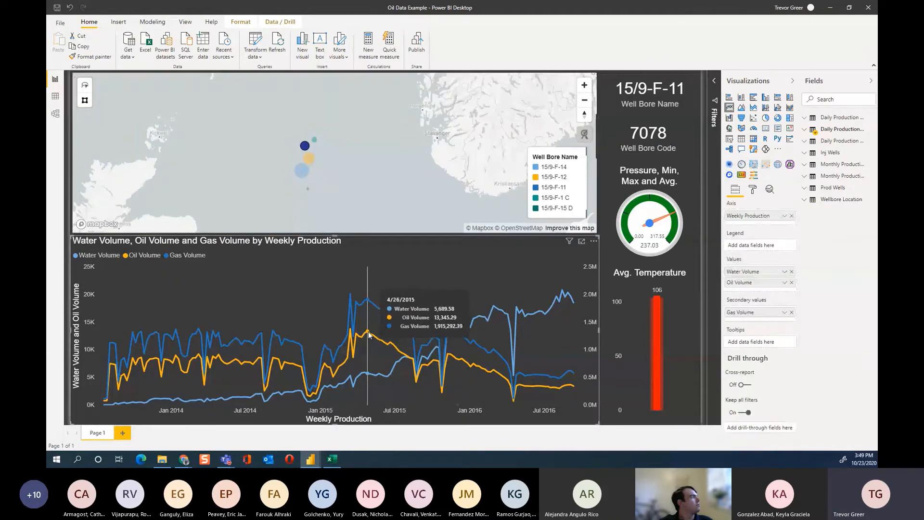
Filter the report from the map by well bore 15/9-F-1 C
{"action": "left_click", "coordinate": [312, 146]}
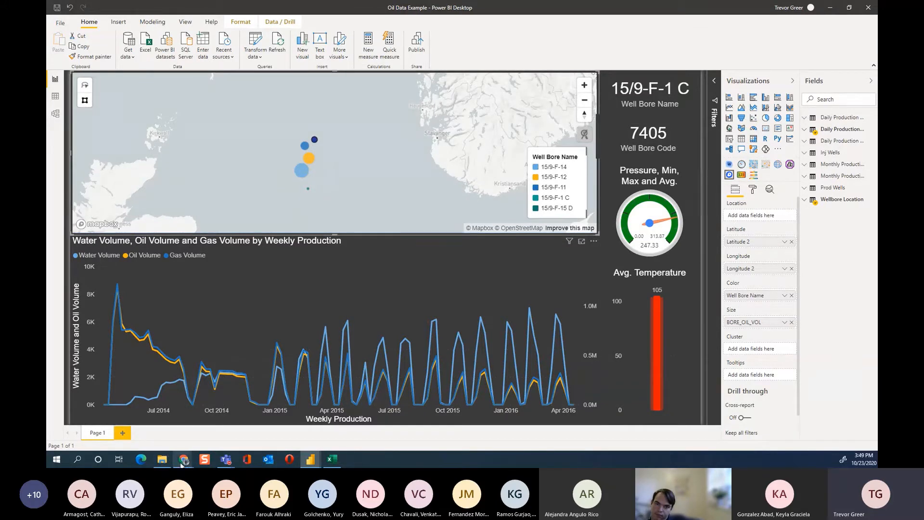
Switch to the Get samples for Power BI page in Chrome, select its web address, and switch to Teams
{"action": "mouse_move", "coordinate": [182, 465]}
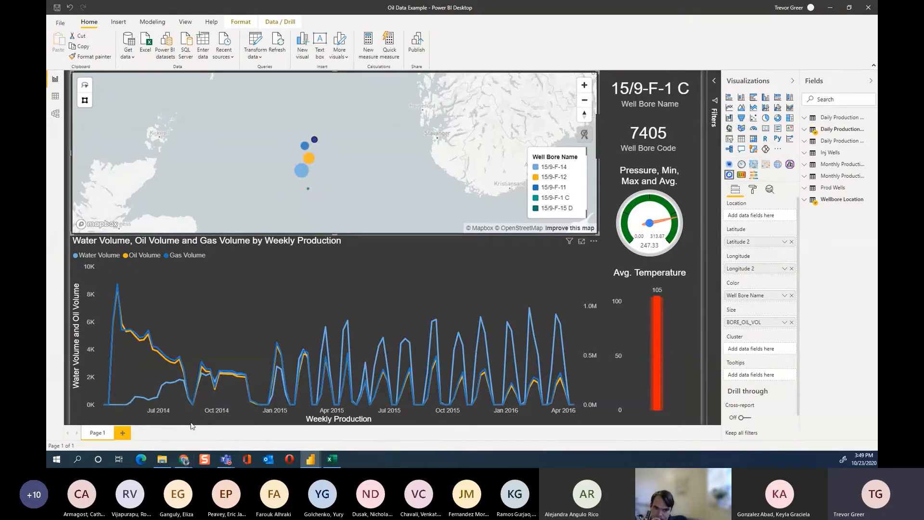
{"action": "left_click", "coordinate": [198, 442]}
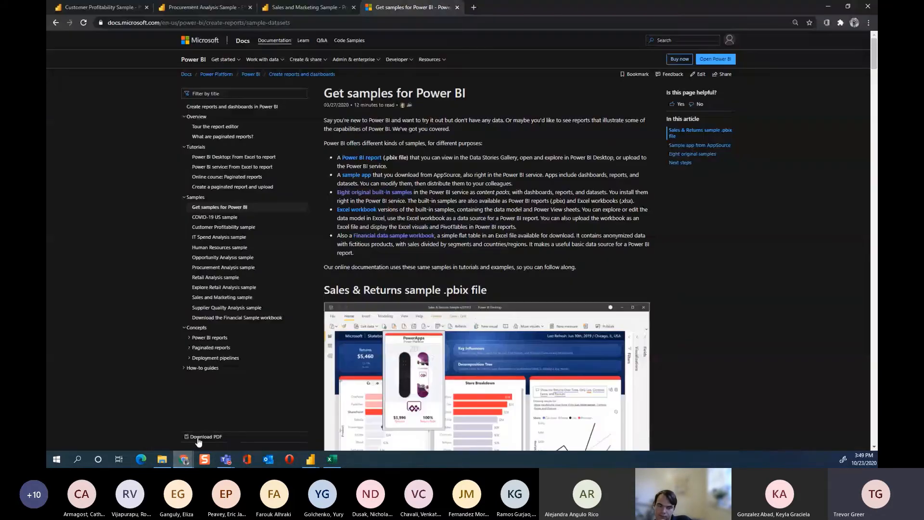
{"action": "left_click", "coordinate": [332, 22]}
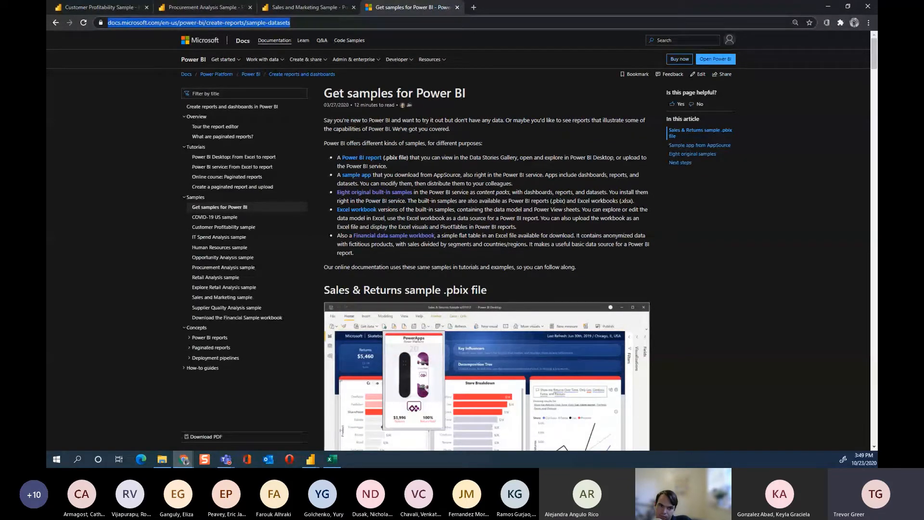
{"action": "key", "text": "alt+Tab"}
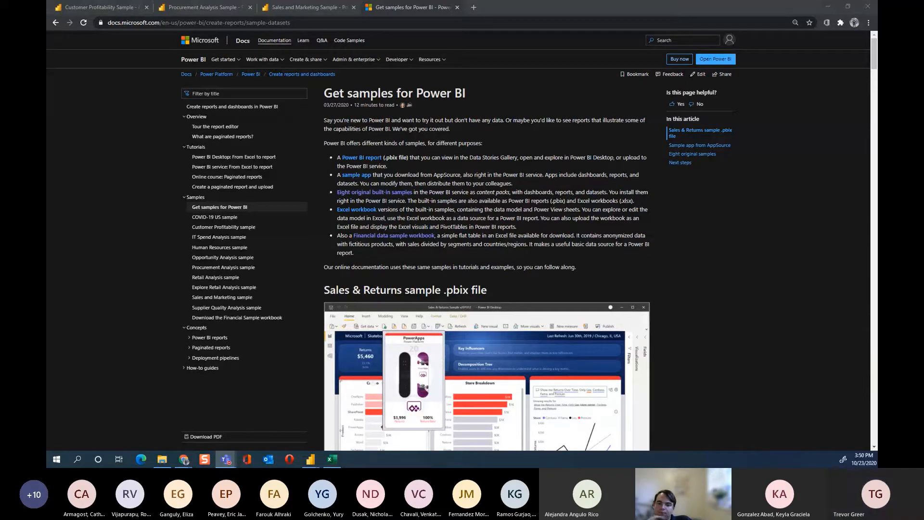
Return to the Get samples for Power BI page and look through it down to the eight original samples and their usage guidelines
{"action": "left_click", "coordinate": [456, 216]}
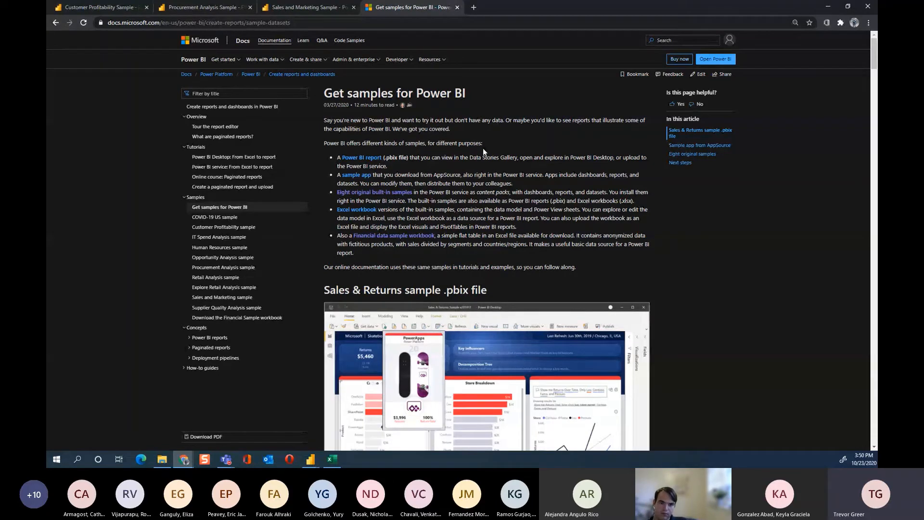
{"action": "scroll", "coordinate": [483, 149], "scroll_direction": "down", "scroll_amount": 15}
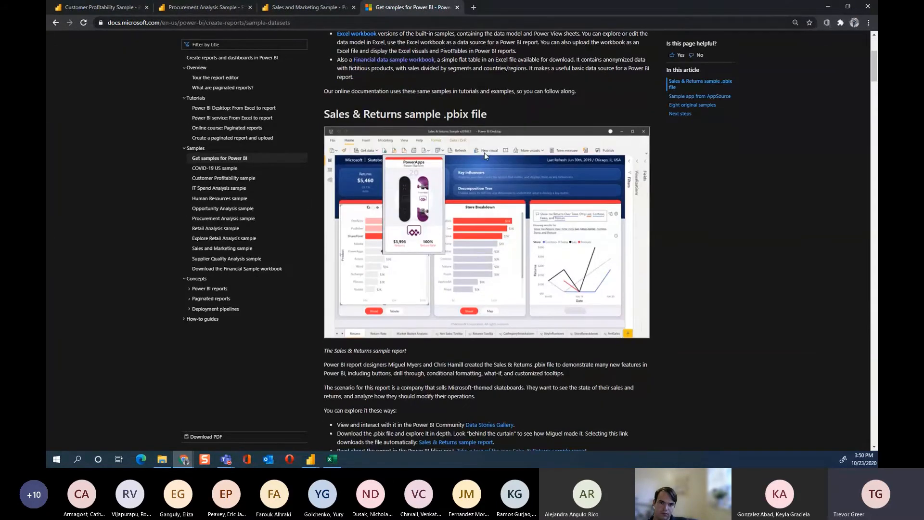
{"action": "scroll", "coordinate": [484, 153], "scroll_direction": "down", "scroll_amount": 10}
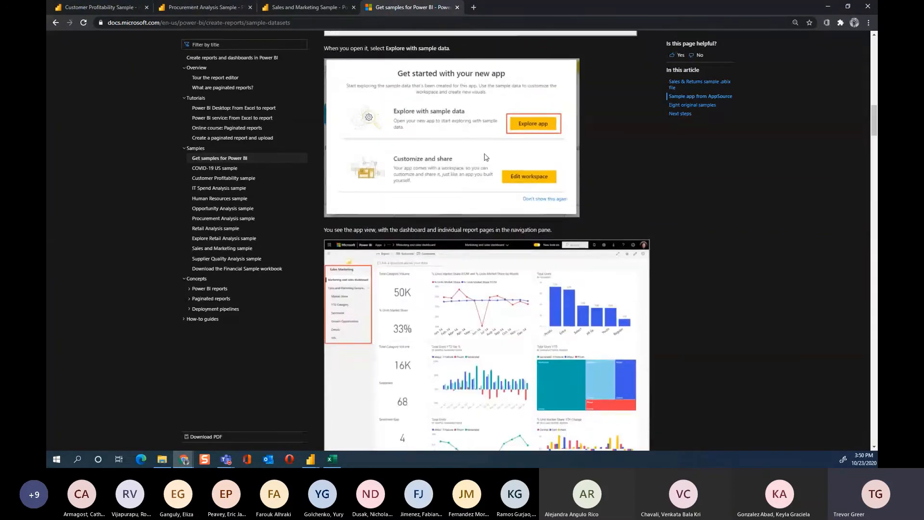
{"action": "scroll", "coordinate": [484, 157], "scroll_direction": "down", "scroll_amount": 12}
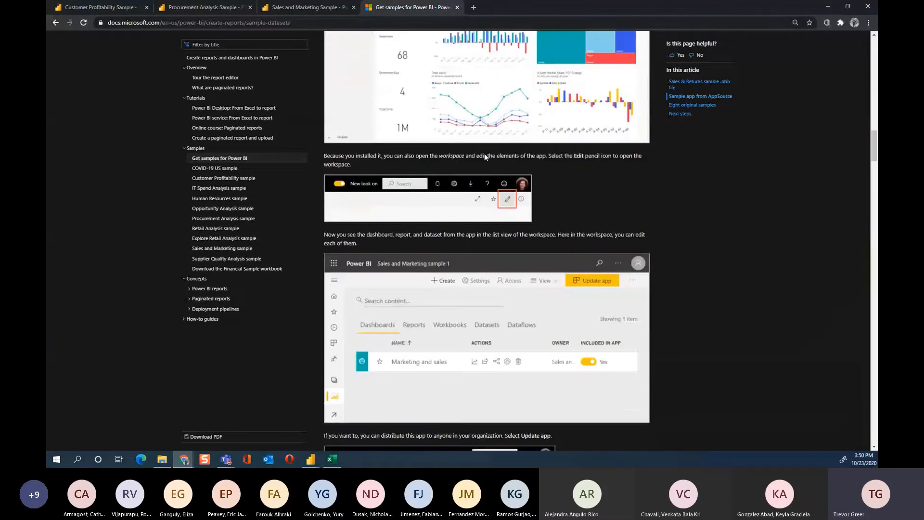
{"action": "scroll", "coordinate": [484, 156], "scroll_direction": "down", "scroll_amount": 8}
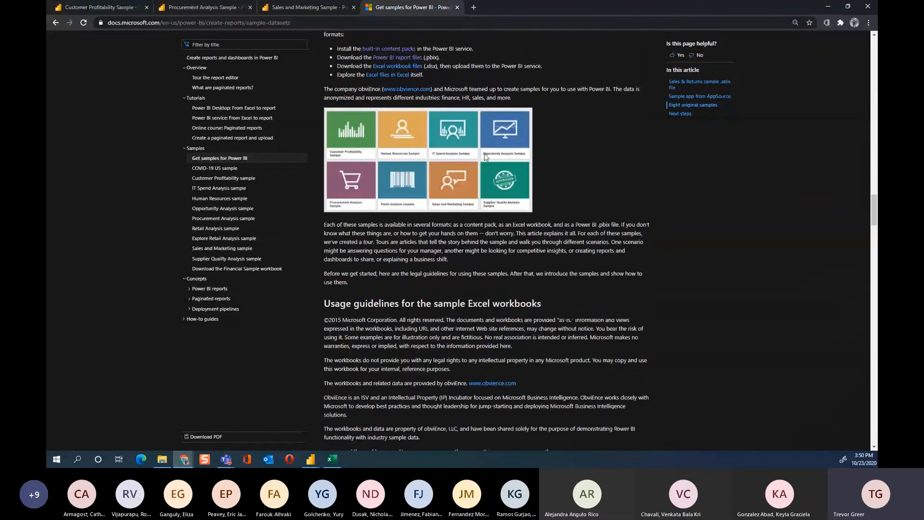
{"action": "scroll", "coordinate": [484, 157], "scroll_direction": "up", "scroll_amount": 1}
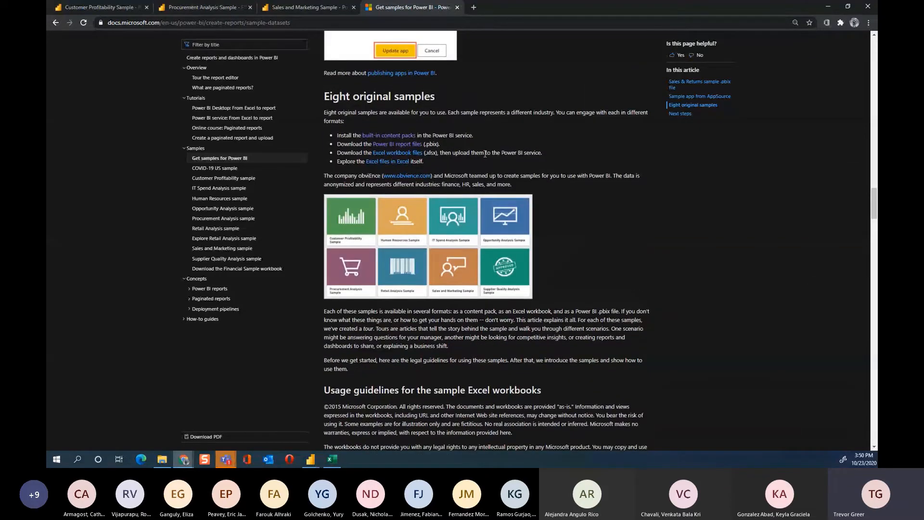
{"action": "scroll", "coordinate": [485, 154], "scroll_direction": "down", "scroll_amount": 1}
{"action": "scroll", "coordinate": [485, 154], "scroll_direction": "up", "scroll_amount": 1}
{"action": "scroll", "coordinate": [485, 154], "scroll_direction": "down", "scroll_amount": 2}
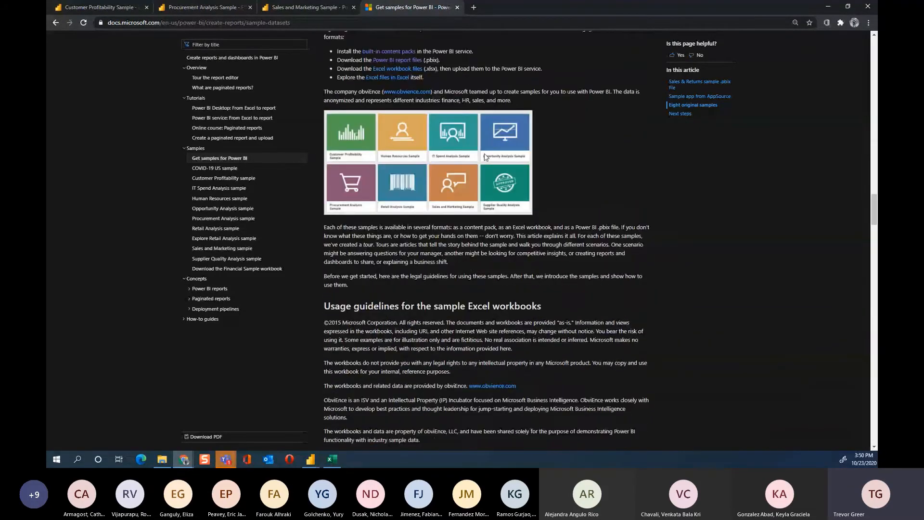
{"action": "scroll", "coordinate": [484, 153], "scroll_direction": "down", "scroll_amount": 1}
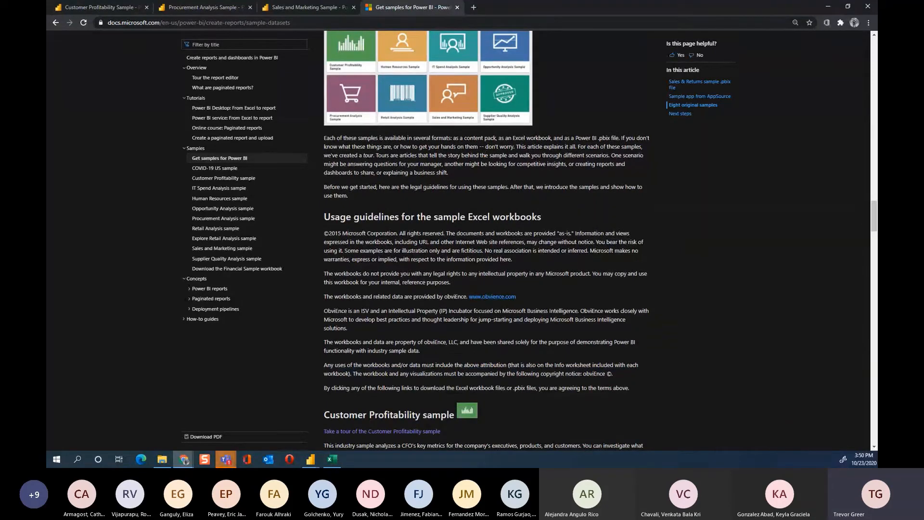
Switch back to the Oil Data Example report in Power BI Desktop and clear the map's well bore filter
{"action": "mouse_move", "coordinate": [307, 462]}
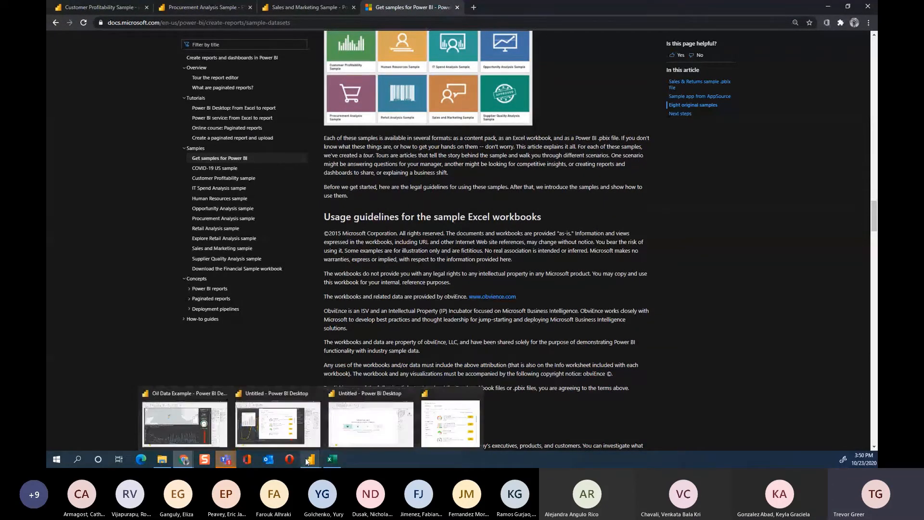
{"action": "left_click", "coordinate": [185, 423]}
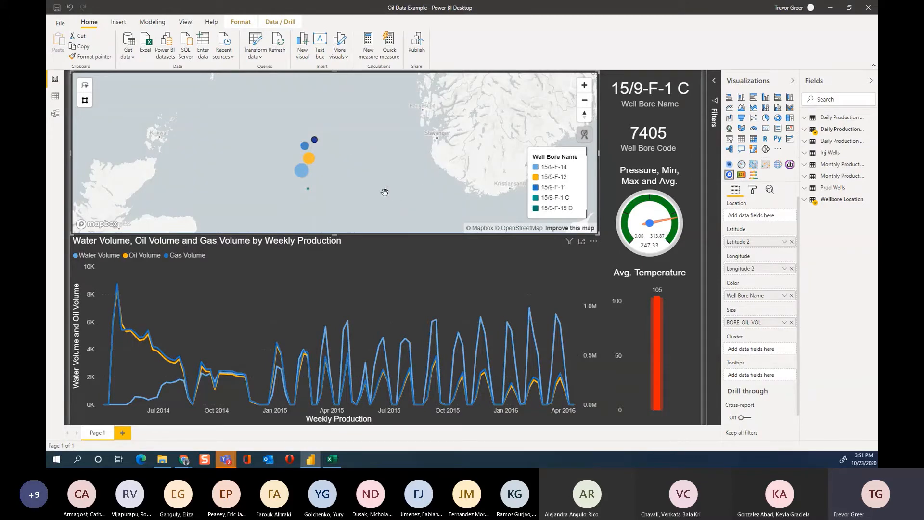
{"action": "left_click", "coordinate": [424, 206]}
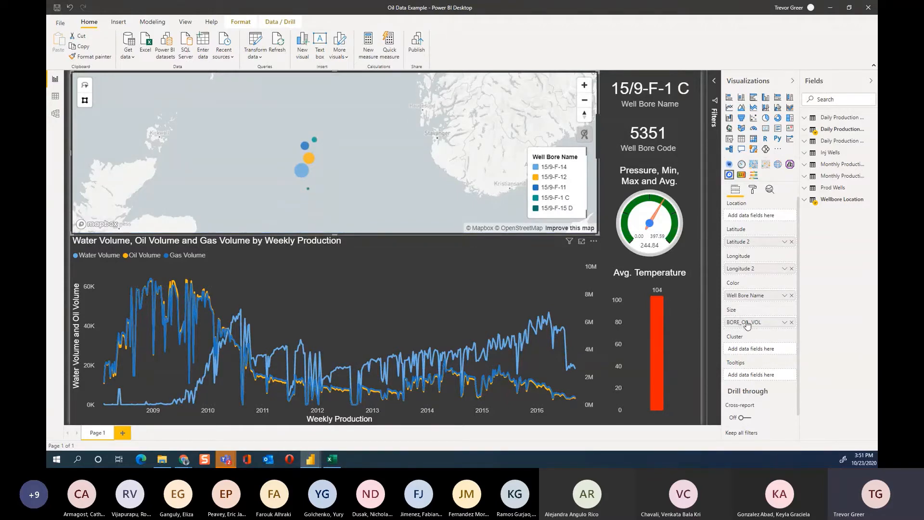
Inspect the aggregation options of the map's BORE_OIL_VOL size field and the fields behind the pressure gauge and average temperature chart
{"action": "left_click", "coordinate": [785, 322]}
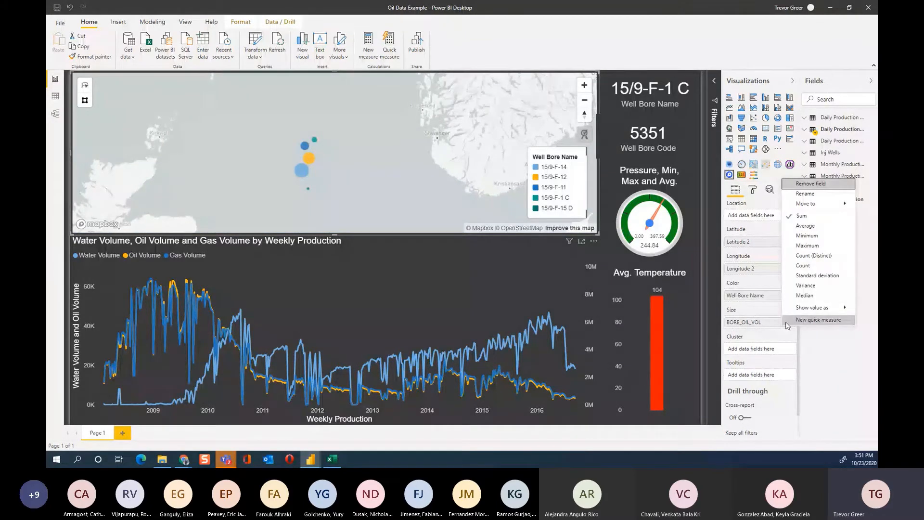
{"action": "left_click", "coordinate": [774, 342]}
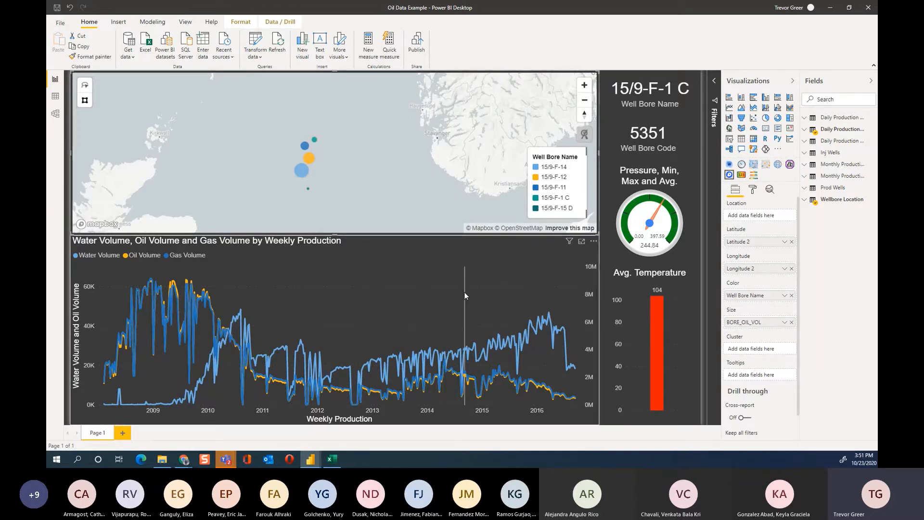
{"action": "left_click", "coordinate": [625, 239]}
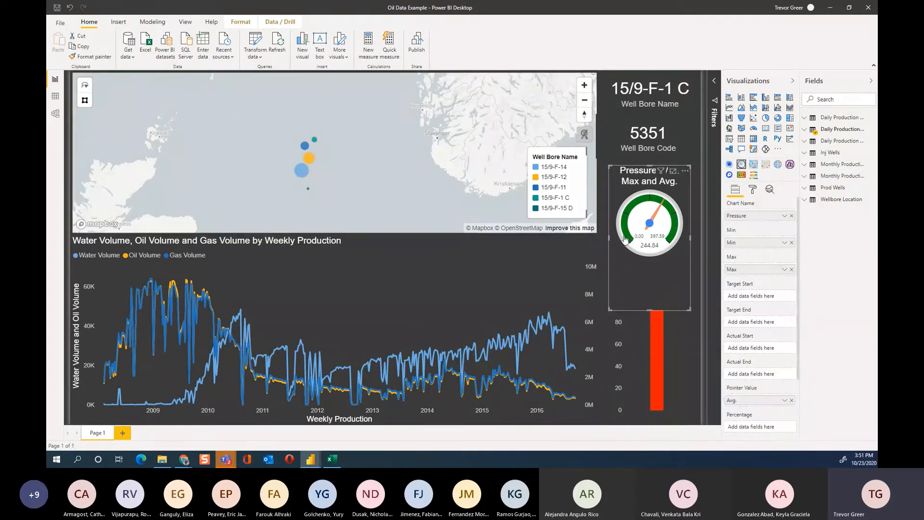
{"action": "left_click", "coordinate": [632, 319]}
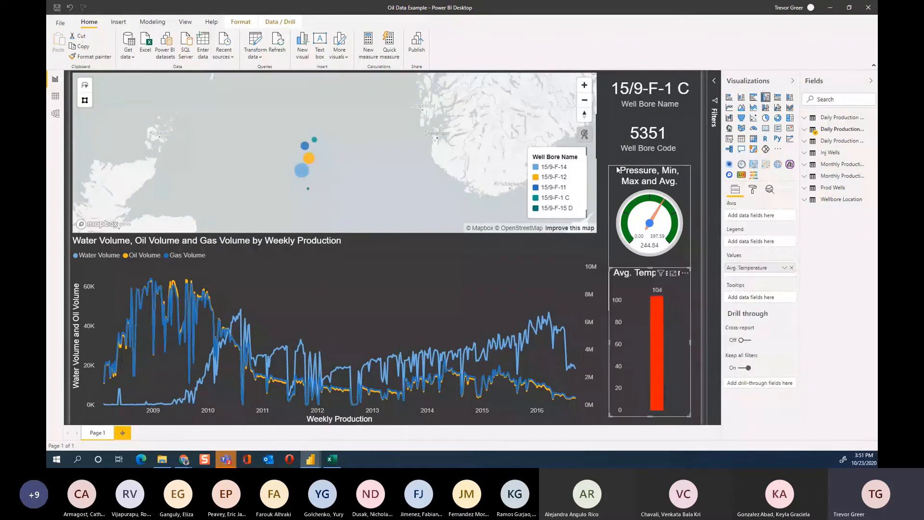
Open the map's format settings and review its layer options and the Data Colors assigned to each well bore
{"action": "left_click", "coordinate": [332, 156]}
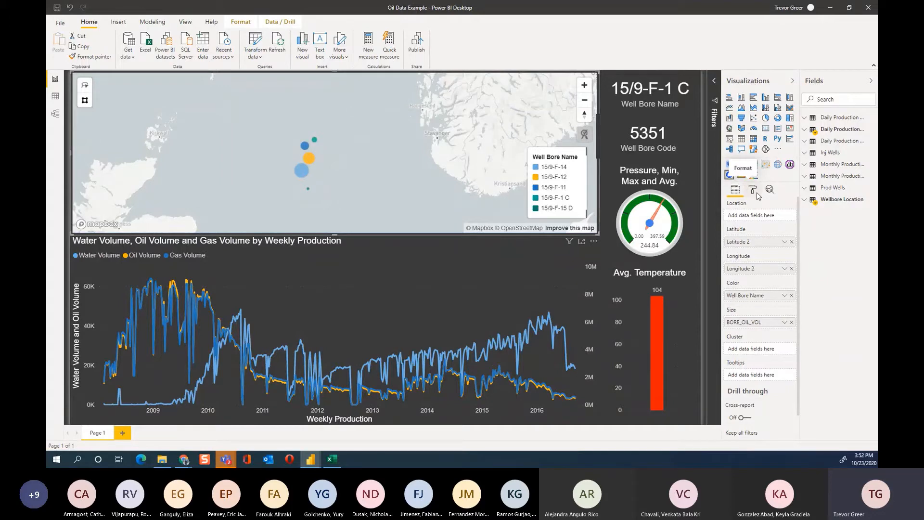
{"action": "left_click", "coordinate": [755, 192]}
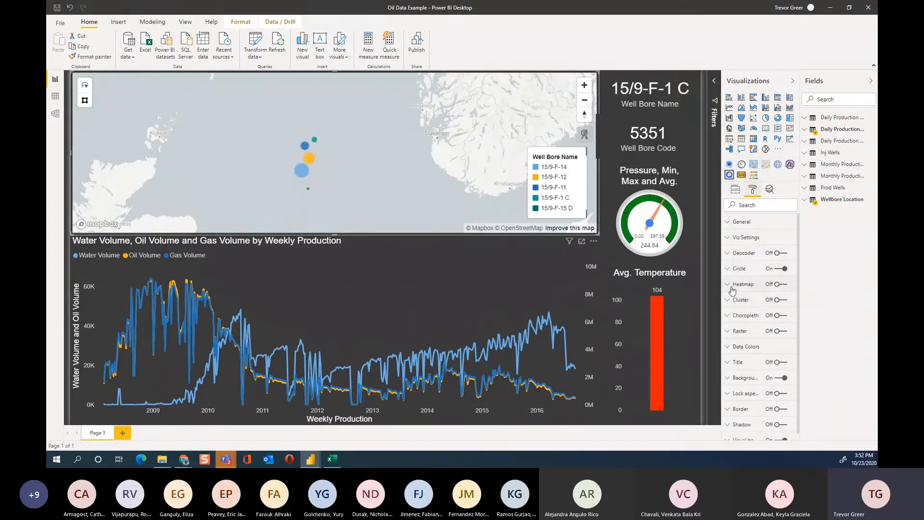
{"action": "scroll", "coordinate": [732, 290], "scroll_direction": "down", "scroll_amount": 1}
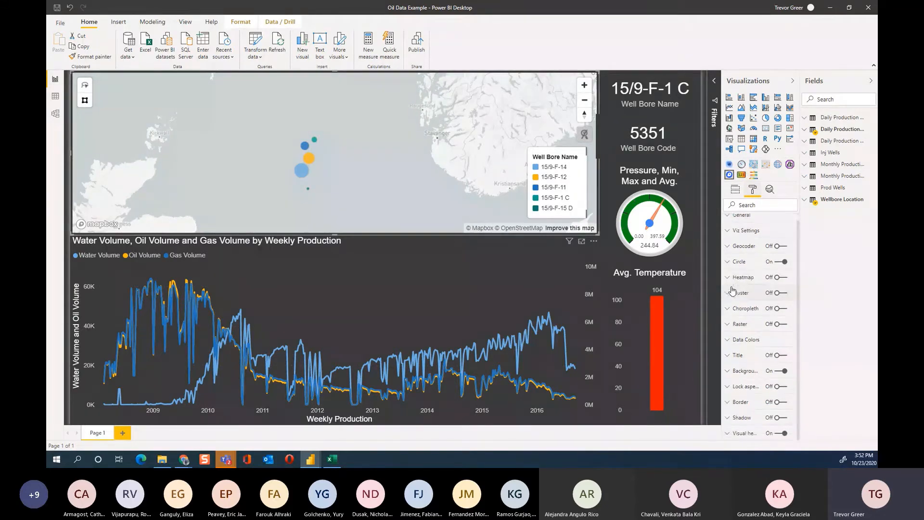
{"action": "left_click", "coordinate": [729, 341]}
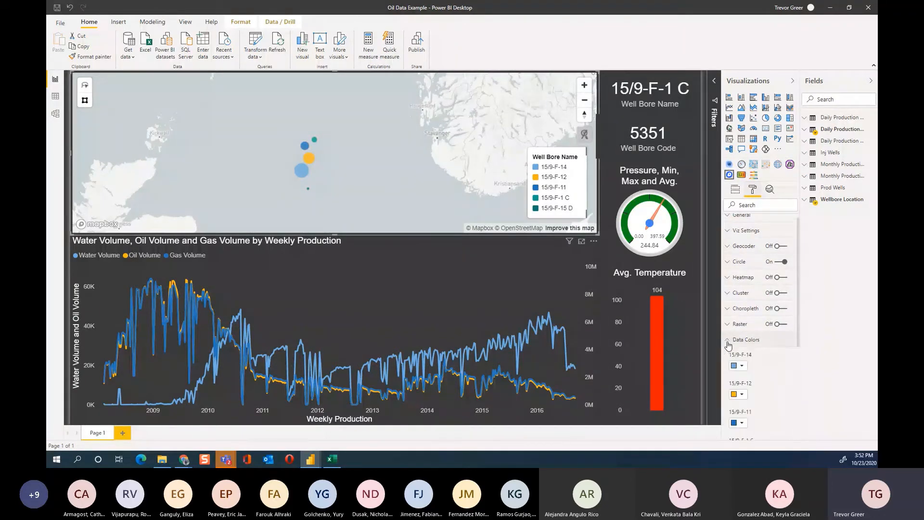
{"action": "scroll", "coordinate": [730, 344], "scroll_direction": "down", "scroll_amount": 6}
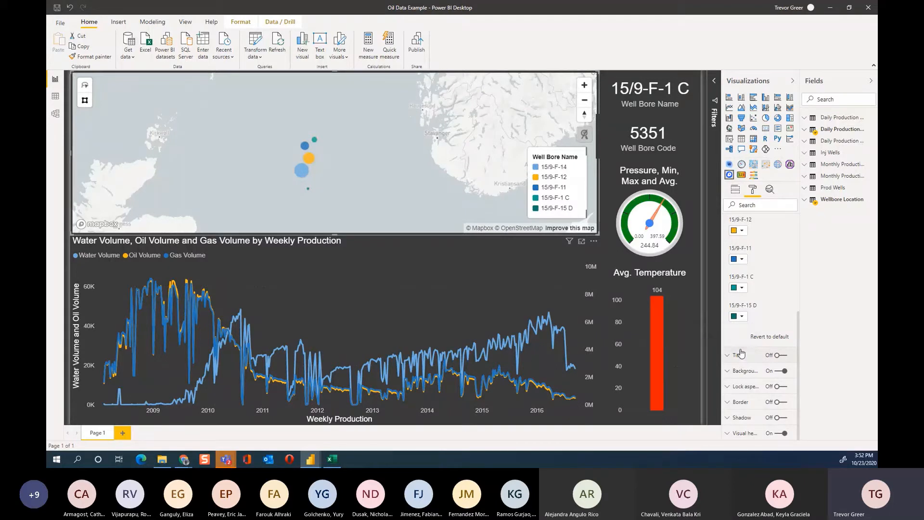
{"action": "scroll", "coordinate": [741, 353], "scroll_direction": "up", "scroll_amount": 2}
{"action": "scroll", "coordinate": [741, 353], "scroll_direction": "up", "scroll_amount": 3}
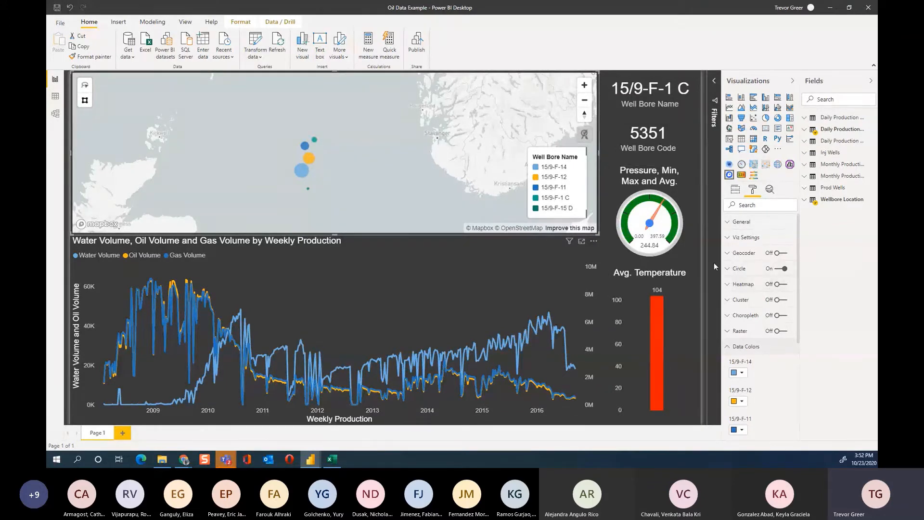
Try the map's Heatmap layer with and without the Circle layer, and restore the circle-only display
{"action": "left_click", "coordinate": [778, 285]}
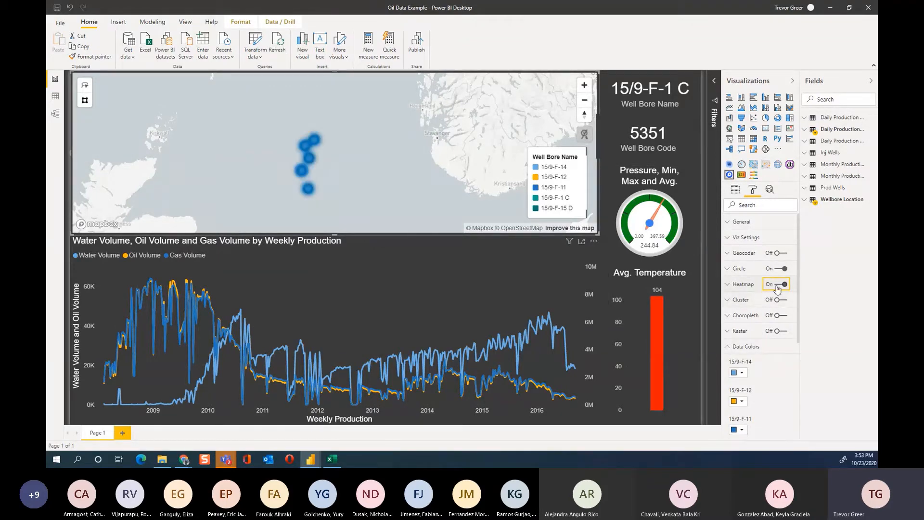
{"action": "left_click", "coordinate": [777, 269]}
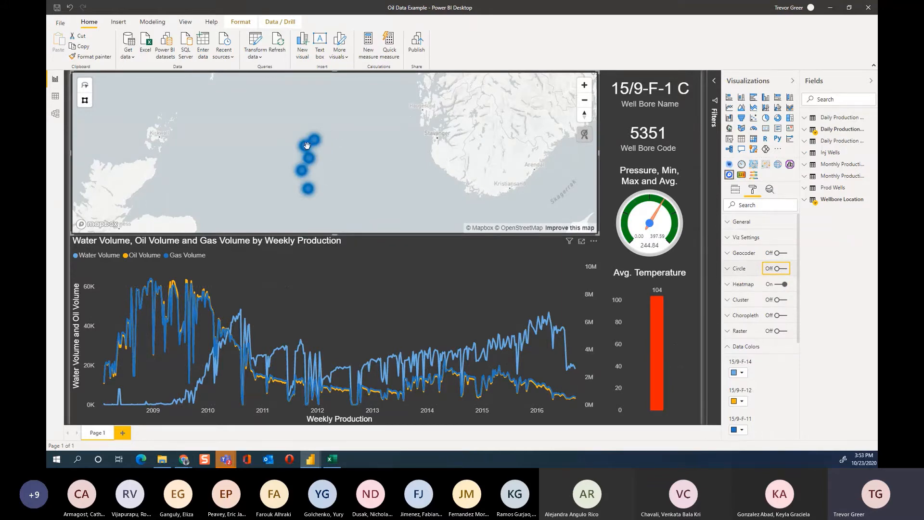
{"action": "left_click", "coordinate": [777, 270]}
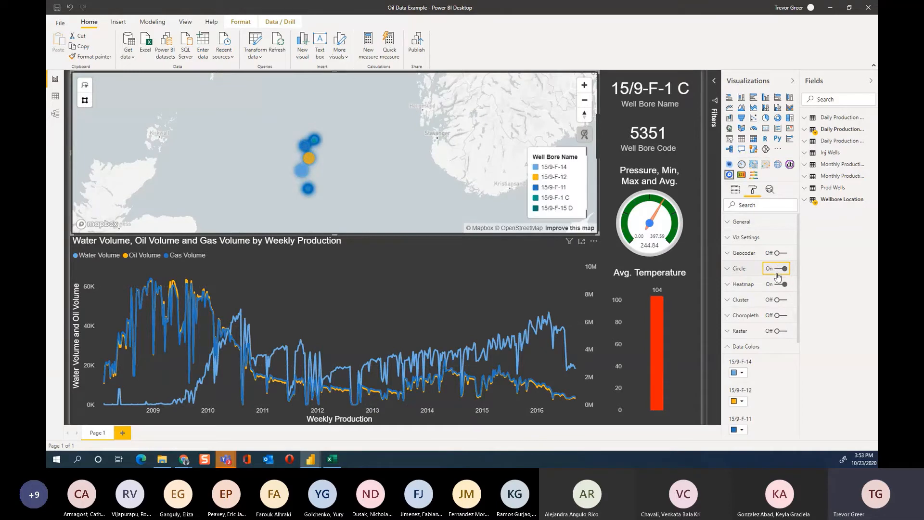
{"action": "left_click", "coordinate": [781, 285]}
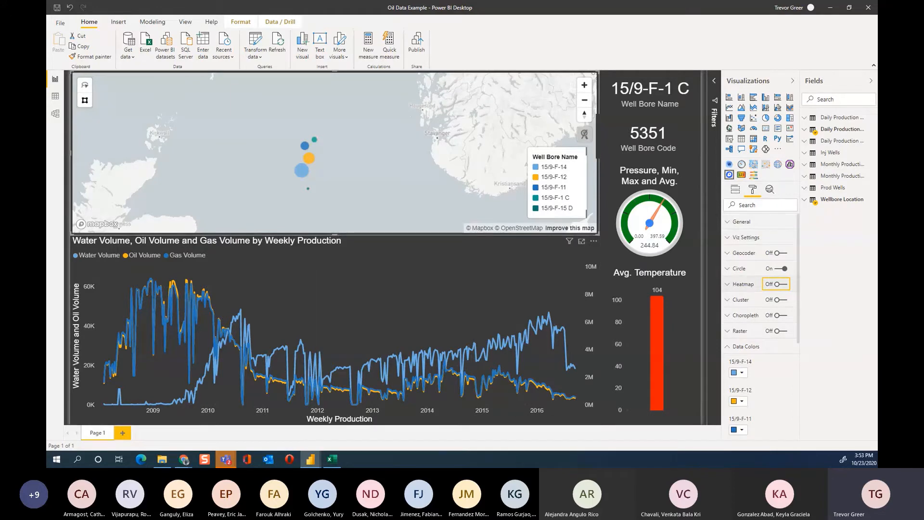
Switch to the Get samples for Power BI page in Chrome and review the sample descriptions and the PBIX and Excel downloads
{"action": "mouse_move", "coordinate": [186, 463]}
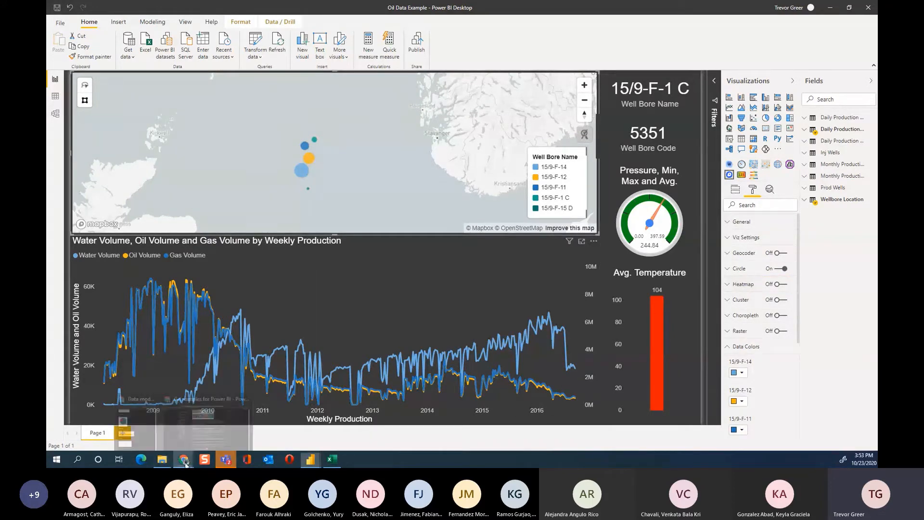
{"action": "mouse_move", "coordinate": [206, 420]}
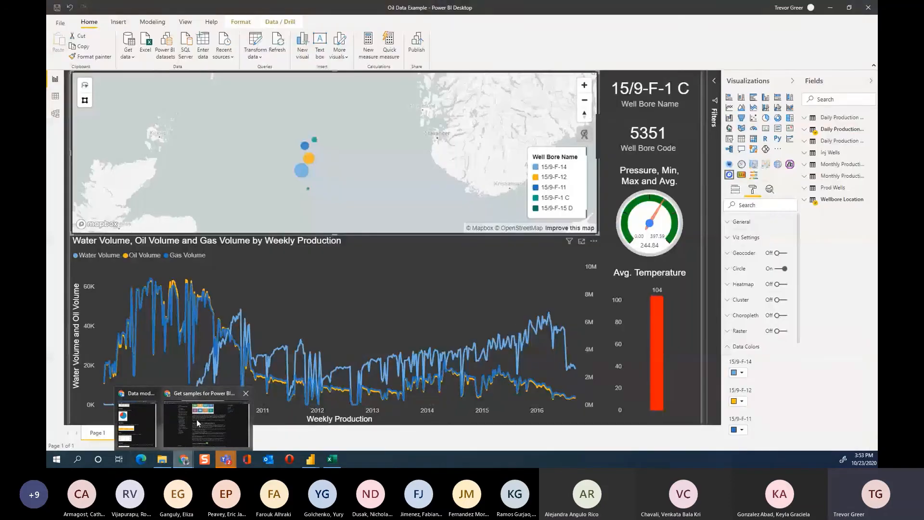
{"action": "left_click", "coordinate": [196, 420]}
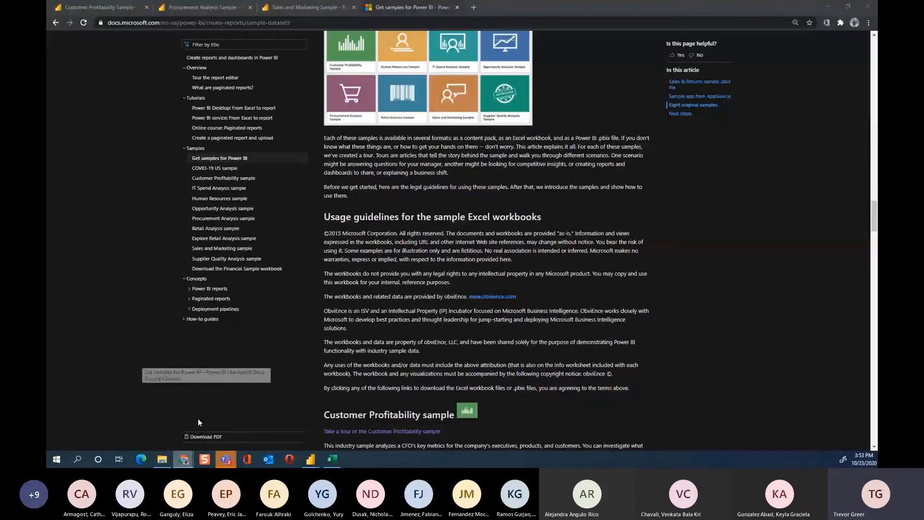
{"action": "scroll", "coordinate": [511, 302], "scroll_direction": "down", "scroll_amount": 3}
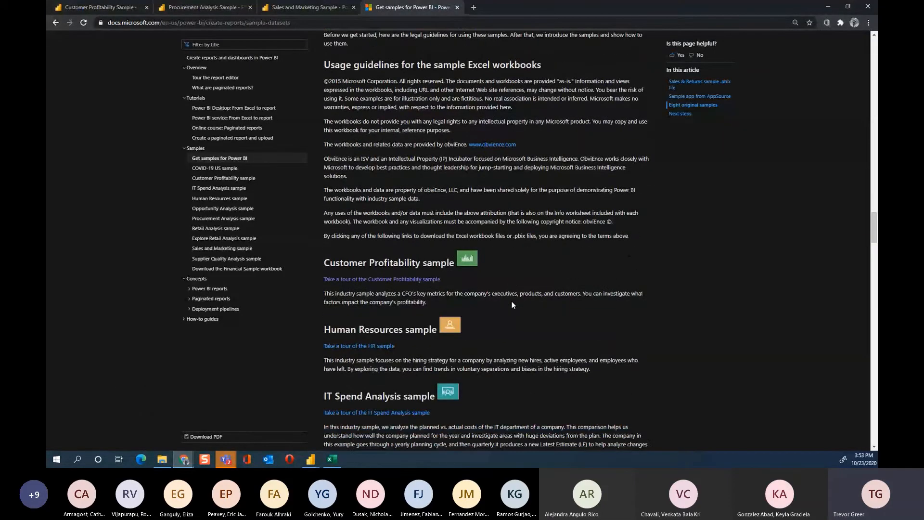
{"action": "scroll", "coordinate": [511, 301], "scroll_direction": "down", "scroll_amount": 12}
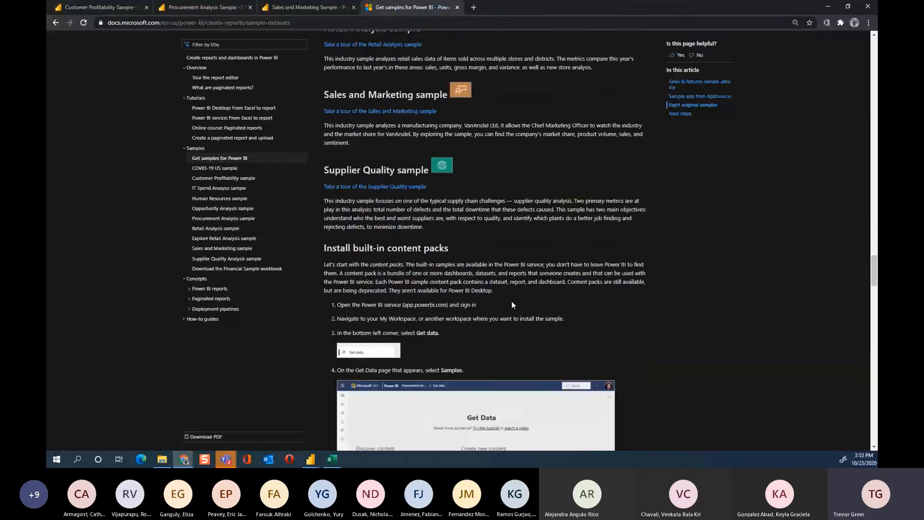
{"action": "scroll", "coordinate": [512, 304], "scroll_direction": "down", "scroll_amount": 14}
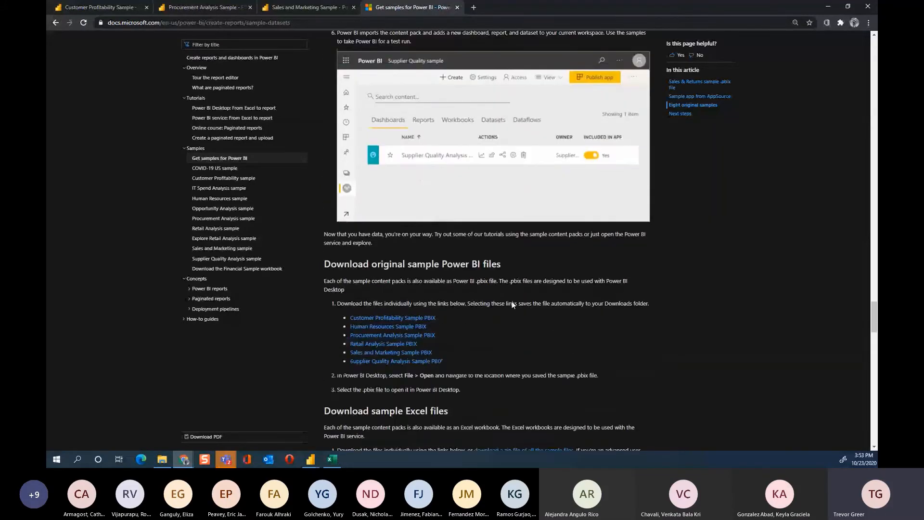
{"action": "scroll", "coordinate": [513, 305], "scroll_direction": "down", "scroll_amount": 6}
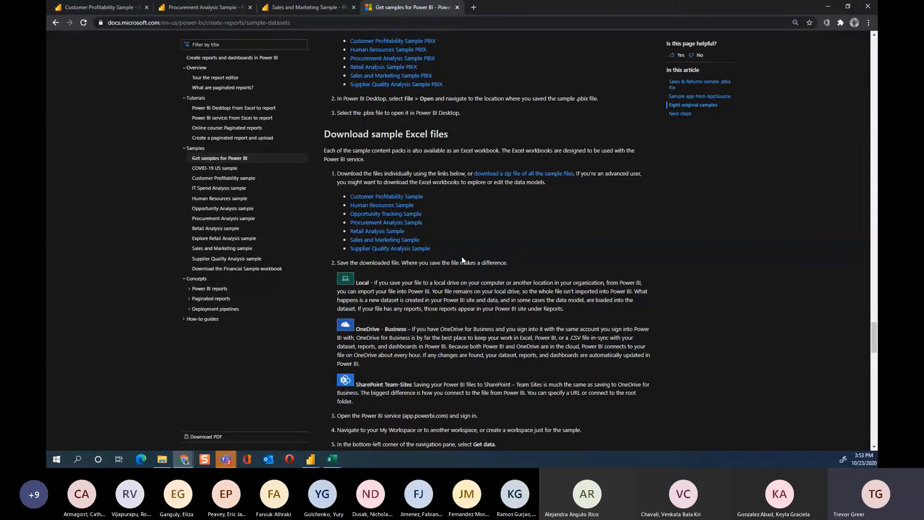
Open the Sales and Marketing Sample dashboard and review its tiles from the market share charts down to the regional change chart
{"action": "left_click", "coordinate": [313, 11]}
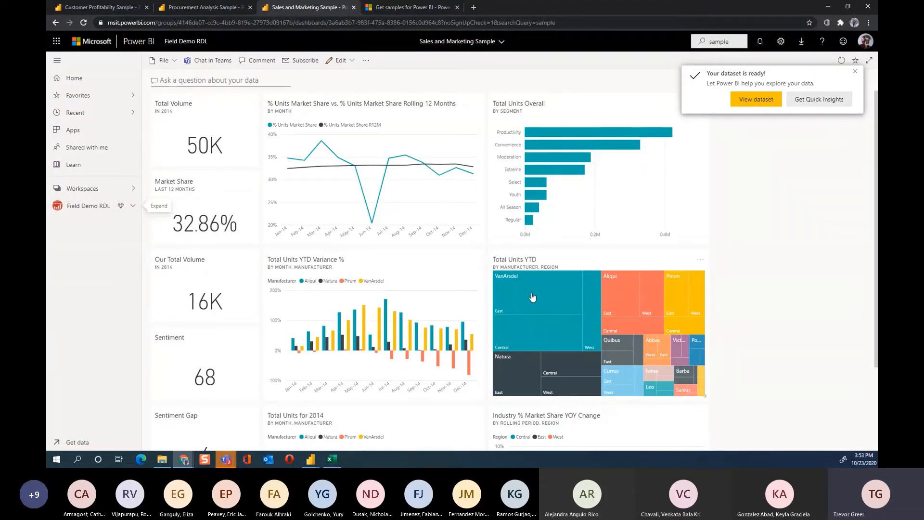
{"action": "mouse_move", "coordinate": [532, 297]}
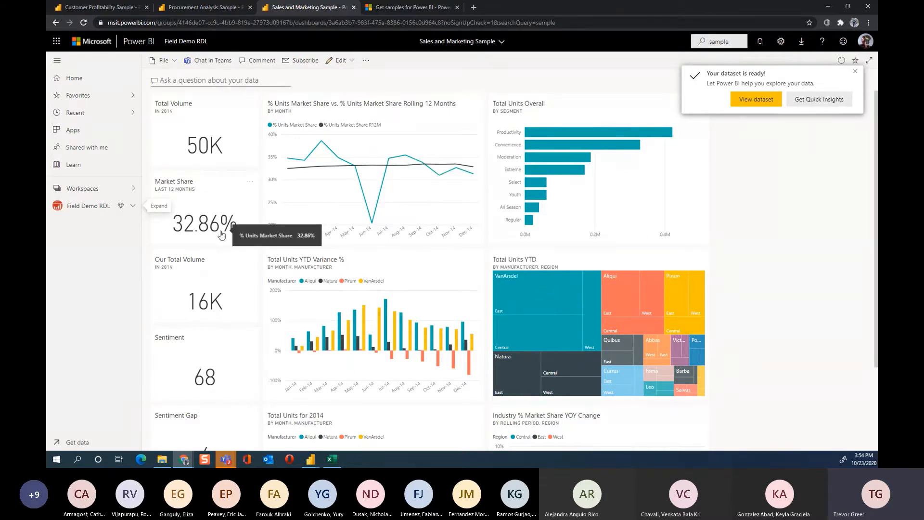
{"action": "scroll", "coordinate": [546, 158], "scroll_direction": "down", "scroll_amount": 2}
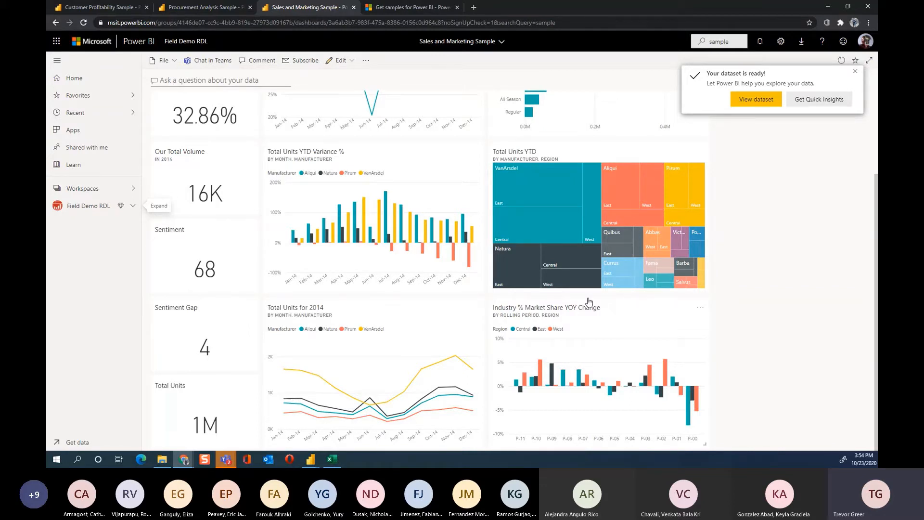
{"action": "scroll", "coordinate": [589, 302], "scroll_direction": "up", "scroll_amount": 3}
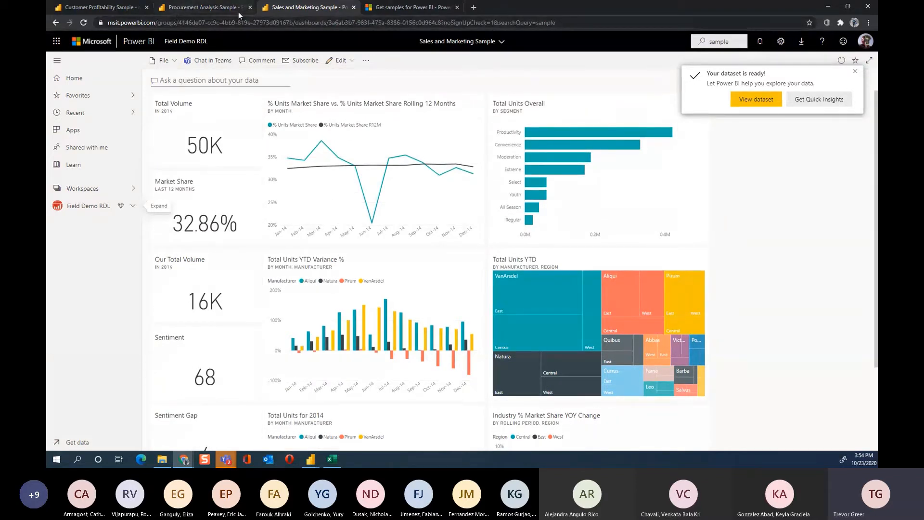
{"action": "scroll", "coordinate": [458, 178], "scroll_direction": "down", "scroll_amount": 1}
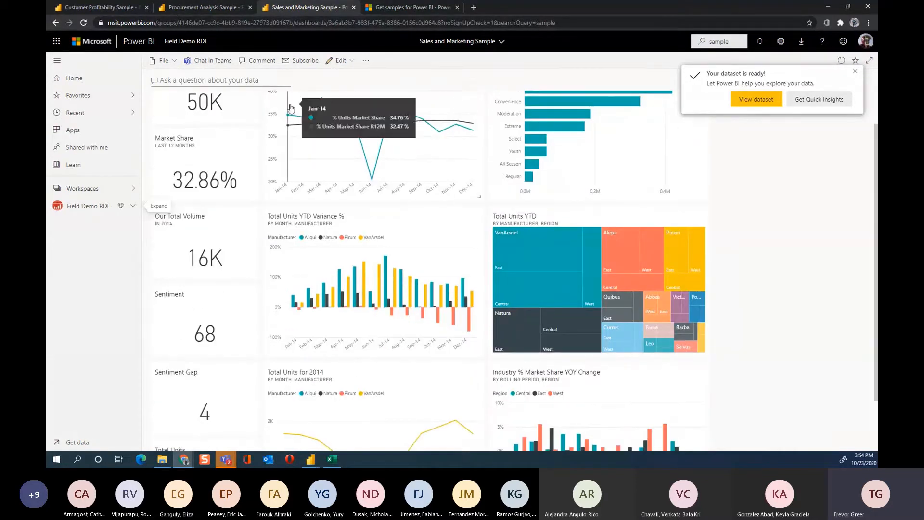
View the Discount Analysis page of the Procurement Analysis Sample and the Industry Margin Analysis page of the Customer Profitability Sample
{"action": "left_click", "coordinate": [217, 8]}
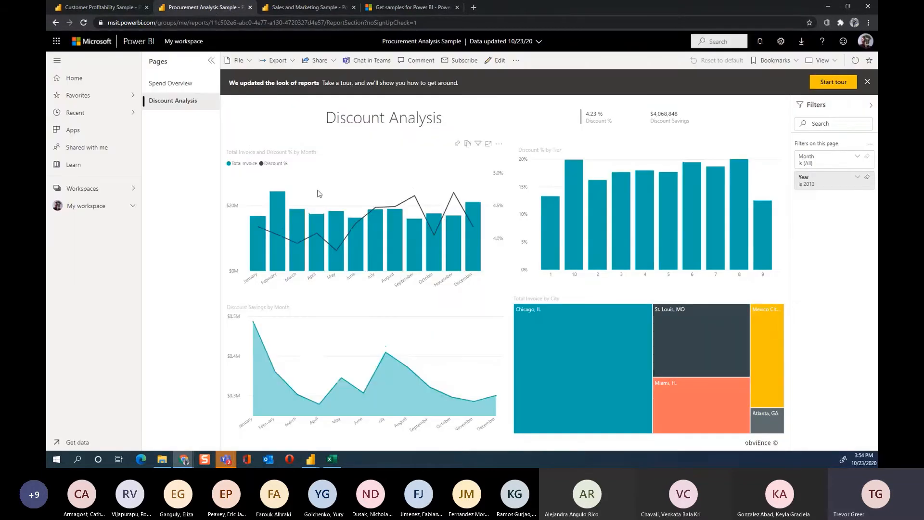
{"action": "mouse_move", "coordinate": [581, 374]}
{"action": "left_click", "coordinate": [133, 8]}
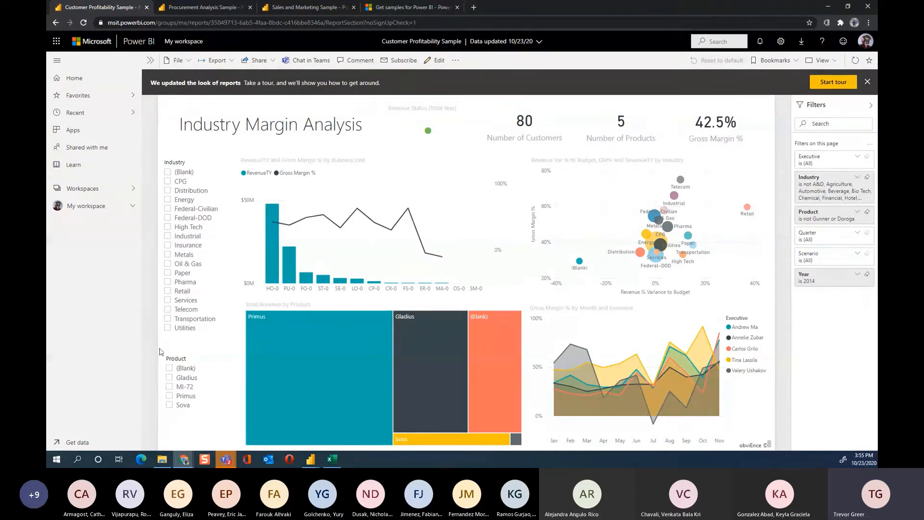
Switch back to the Oil Data Example report in Power BI Desktop and cross-filter it by well bore 15/9-F-14 on the map
{"action": "left_click", "coordinate": [310, 459]}
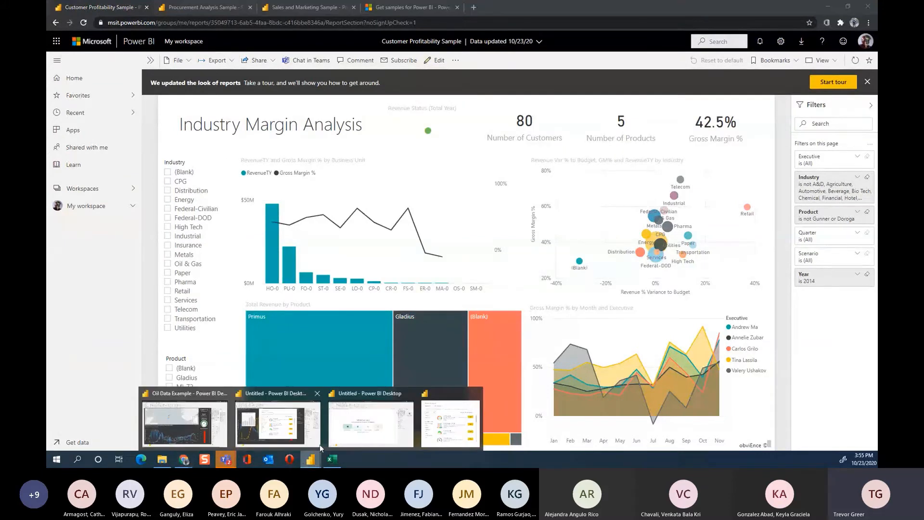
{"action": "left_click", "coordinate": [181, 413]}
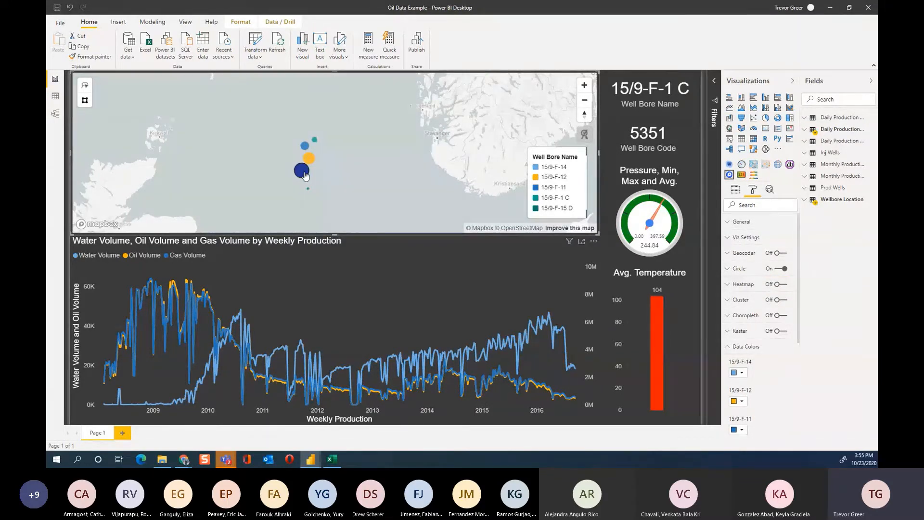
{"action": "left_click", "coordinate": [303, 173]}
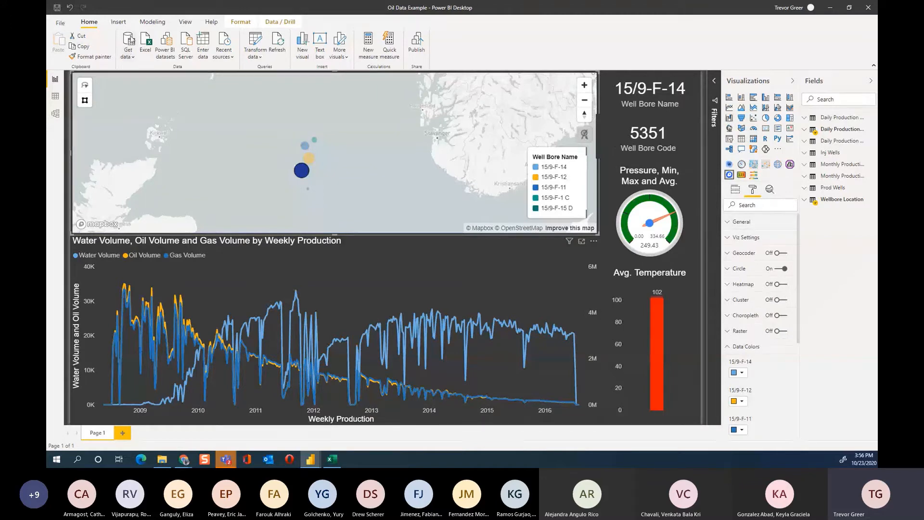
Insert a new visual, place it over the well bore cards beside the map, and convert it to a slicer
{"action": "left_click", "coordinate": [112, 23]}
{"action": "left_click", "coordinate": [84, 45]}
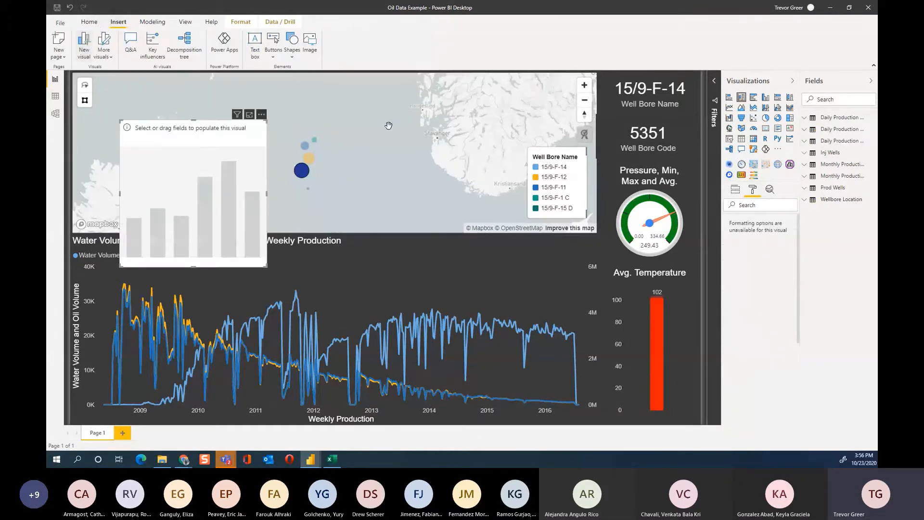
{"action": "left_click_drag", "start_coordinate": [215, 179], "coordinate": [631, 129]}
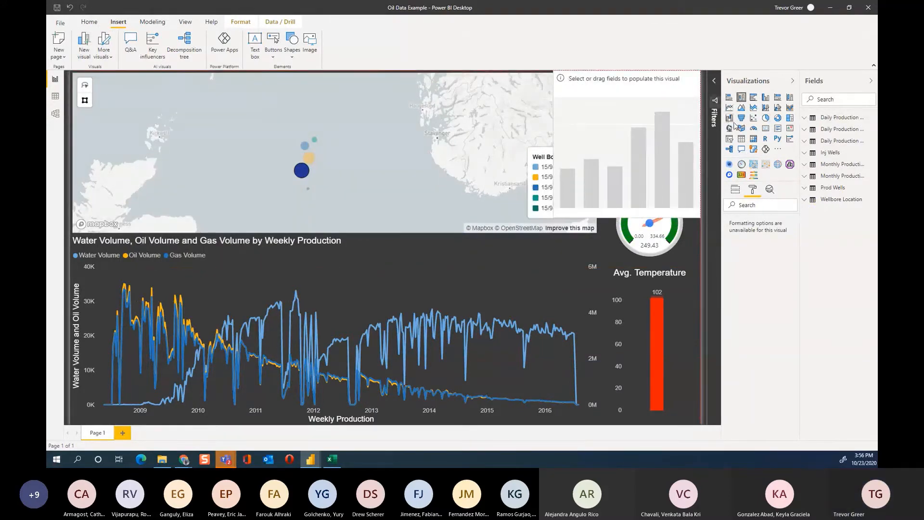
{"action": "left_click", "coordinate": [730, 139]}
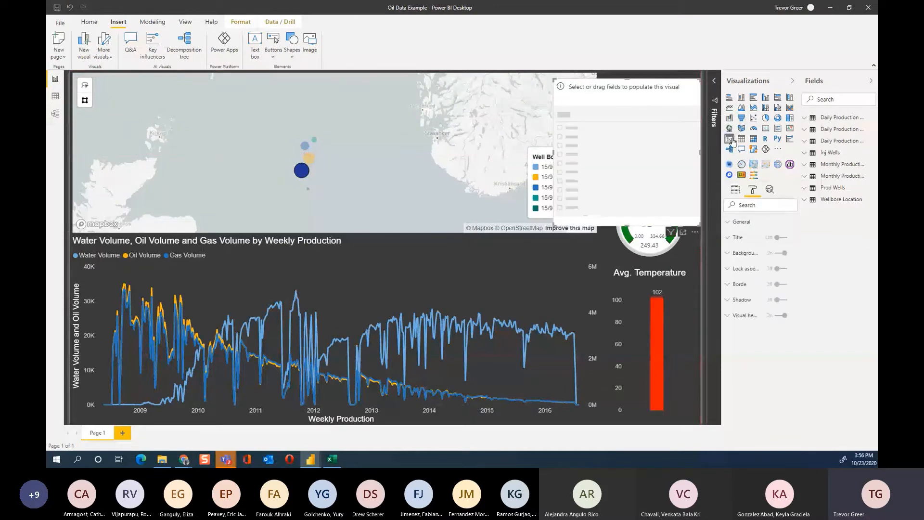
Assign NPD_WELL_BORE_NAME from the Daily Production Data table as the slicer's field
{"action": "left_click", "coordinate": [735, 191]}
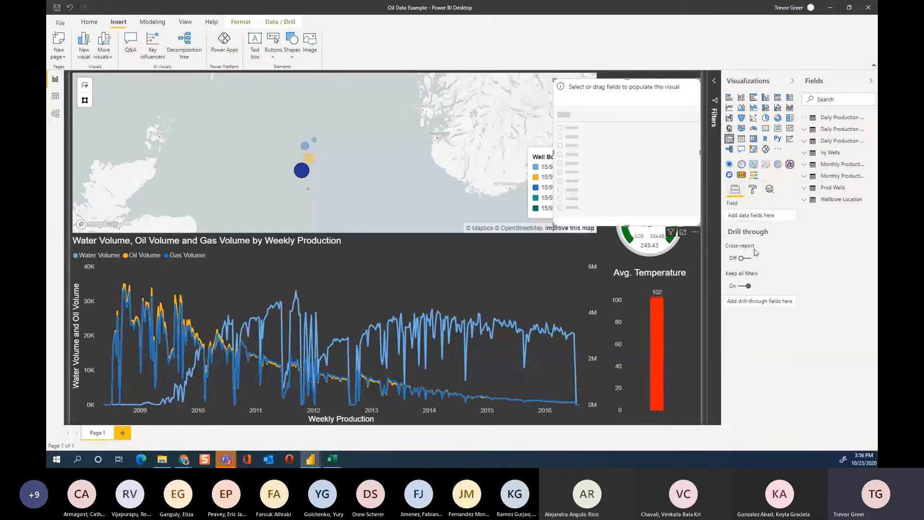
{"action": "left_click", "coordinate": [809, 118]}
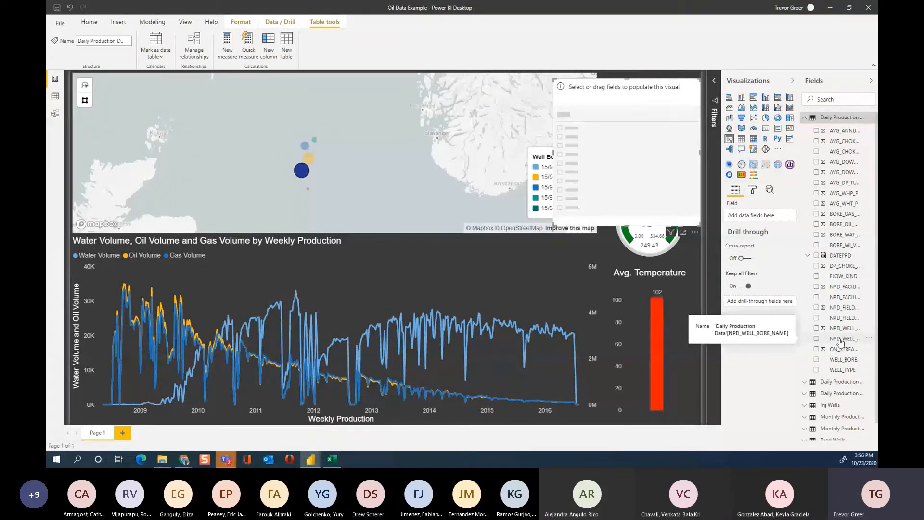
{"action": "left_click_drag", "start_coordinate": [840, 341], "coordinate": [747, 216]}
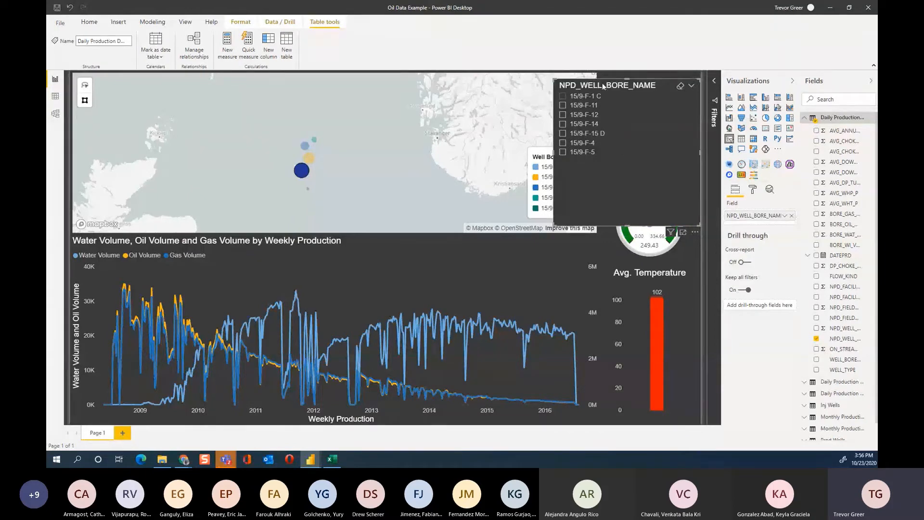
Resize the well bore slicer to fit between the map and the page edge, above the pressure gauge
{"action": "left_click_drag", "start_coordinate": [555, 82], "coordinate": [600, 79]}
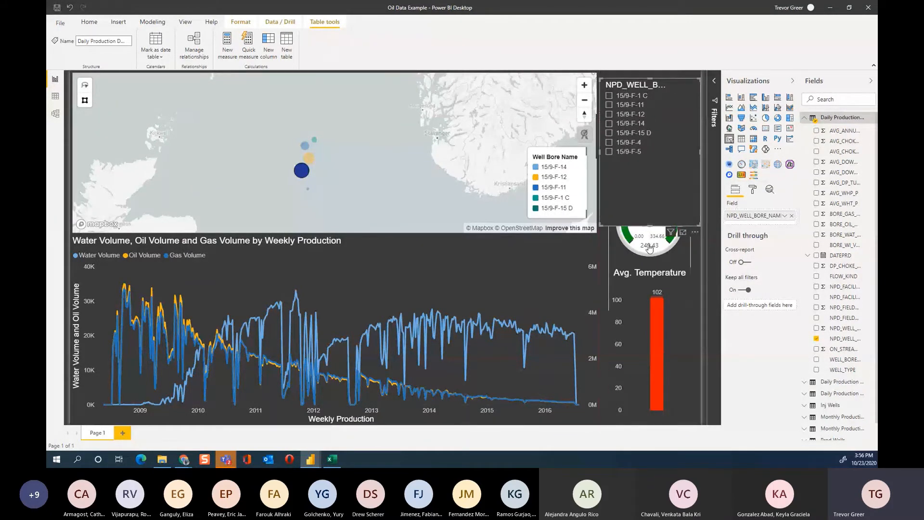
{"action": "left_click_drag", "start_coordinate": [650, 224], "coordinate": [649, 166]}
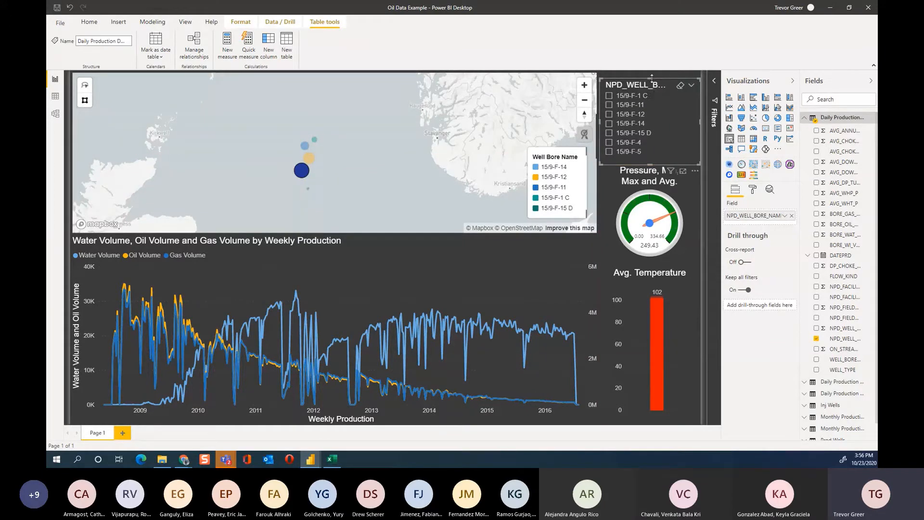
{"action": "left_click_drag", "start_coordinate": [650, 79], "coordinate": [651, 75]}
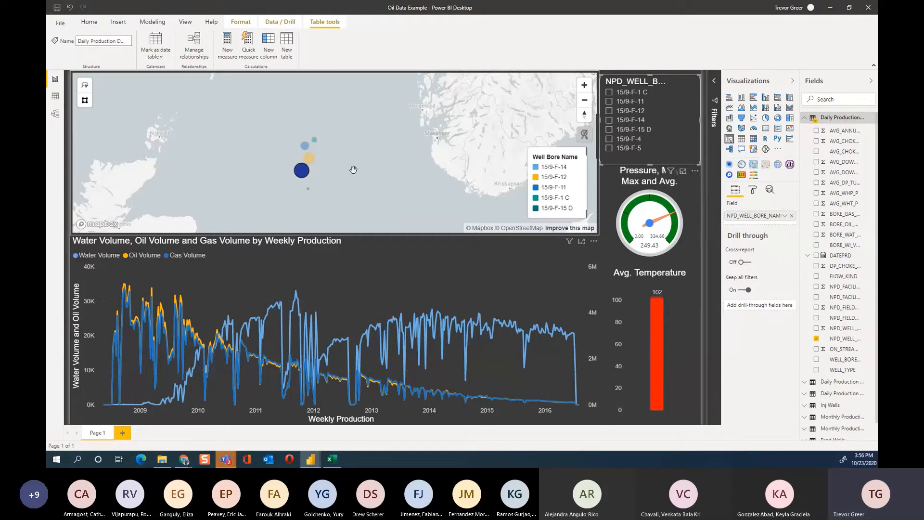
Test the slicer with well bores 15/9-F-1 C and 15/9-F-15 D, clearing the map's 15/9-F-14 selection in between
{"action": "mouse_move", "coordinate": [330, 160]}
{"action": "left_mouse_down"}
{"action": "mouse_move", "coordinate": [306, 180]}
{"action": "mouse_move", "coordinate": [333, 154]}
{"action": "left_mouse_up"}
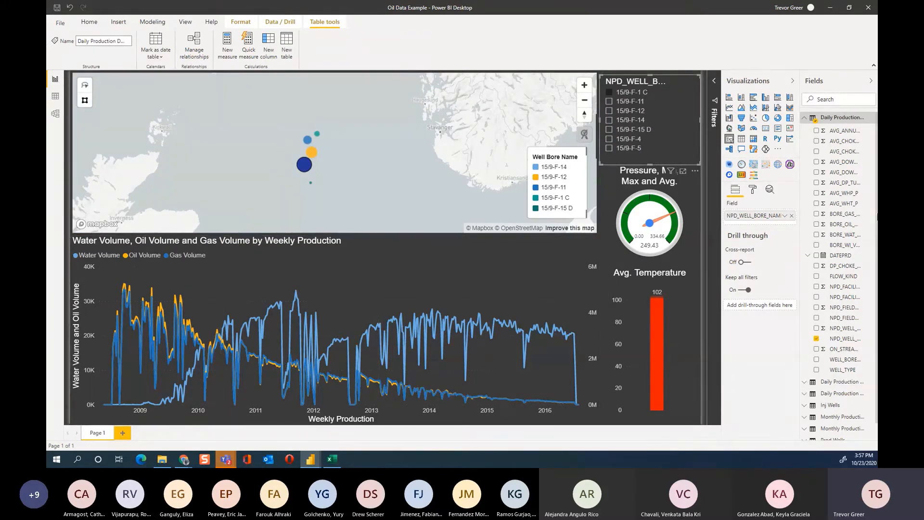
{"action": "scroll", "coordinate": [835, 315], "scroll_direction": "down", "scroll_amount": 2}
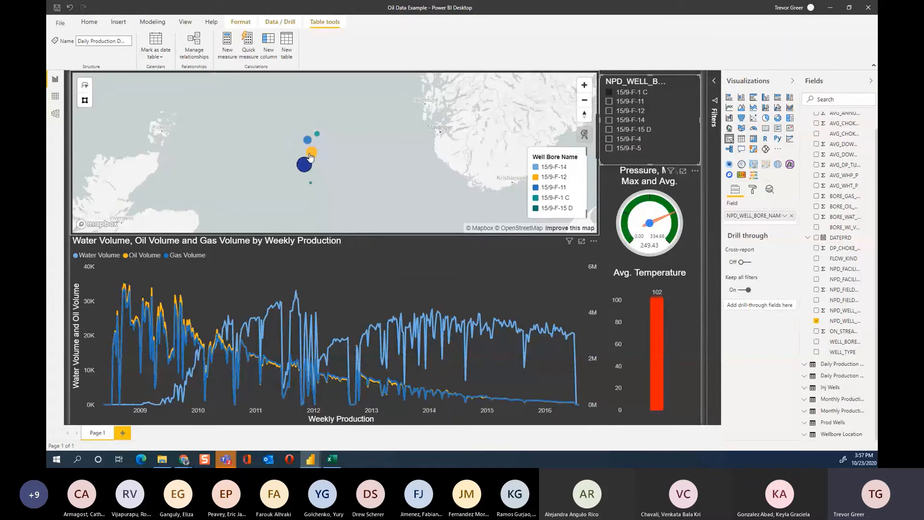
{"action": "left_click", "coordinate": [518, 136]}
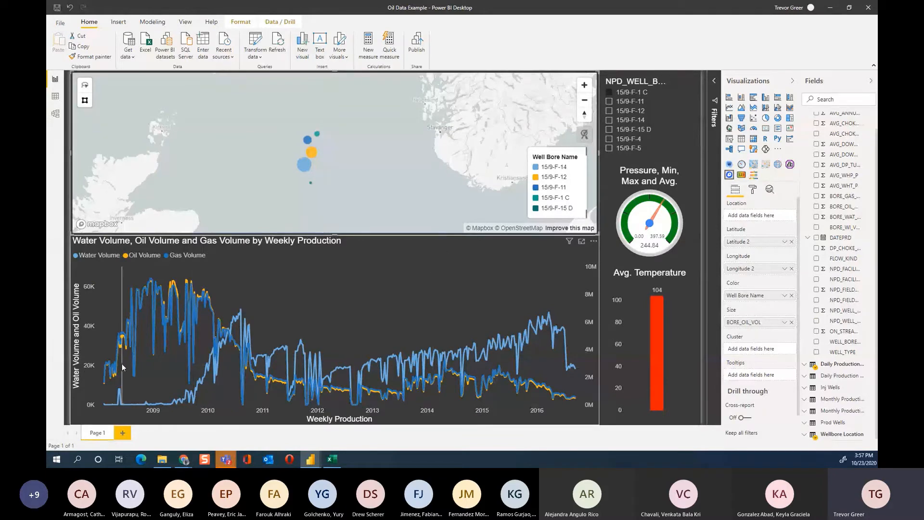
{"action": "left_click", "coordinate": [609, 129]}
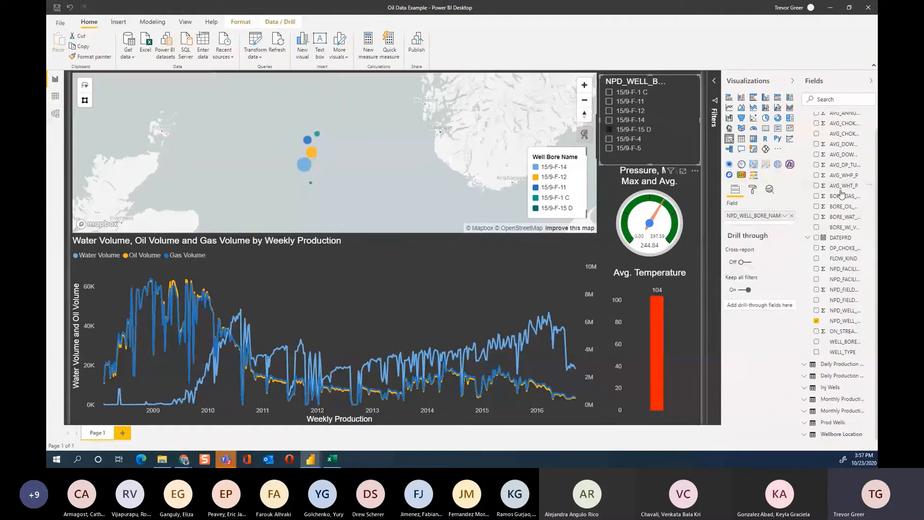
Try adding NPD_WELL_BORE_NAME from the Daily Production Data - OP table as a second slicer field, and remove it
{"action": "scroll", "coordinate": [836, 255], "scroll_direction": "up", "scroll_amount": 1}
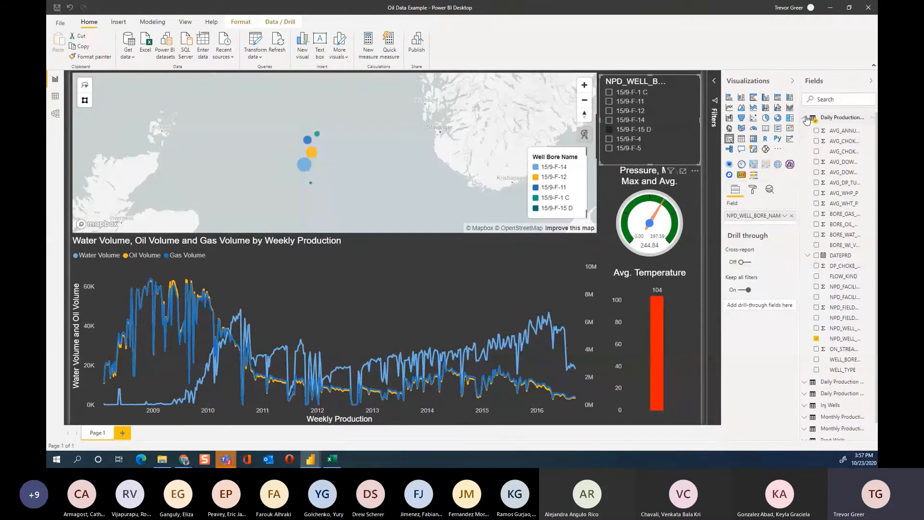
{"action": "left_click", "coordinate": [807, 120]}
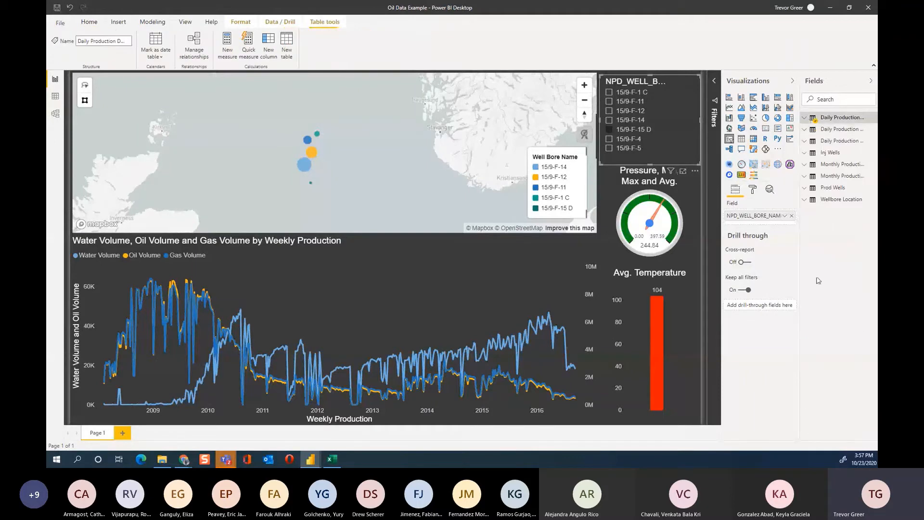
{"action": "left_click", "coordinate": [806, 130]}
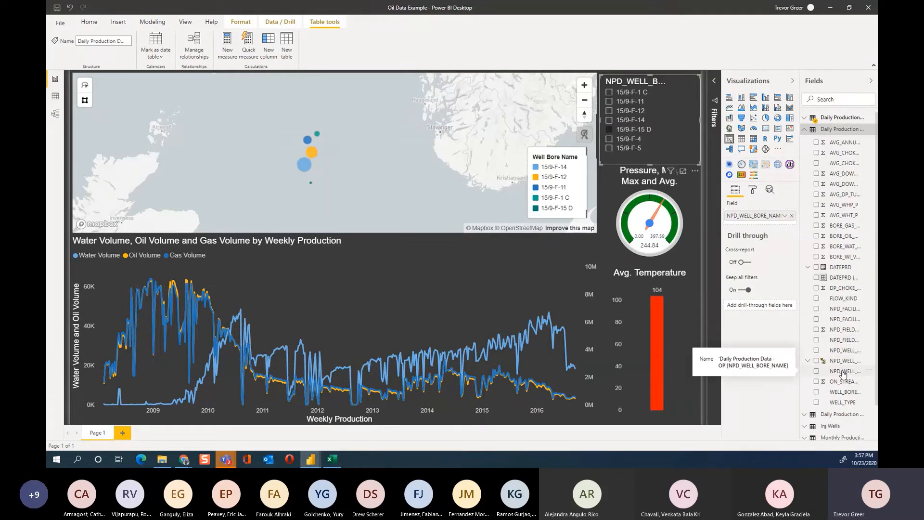
{"action": "left_click_drag", "start_coordinate": [843, 374], "coordinate": [748, 206]}
{"action": "left_click_drag", "start_coordinate": [754, 223], "coordinate": [754, 223]}
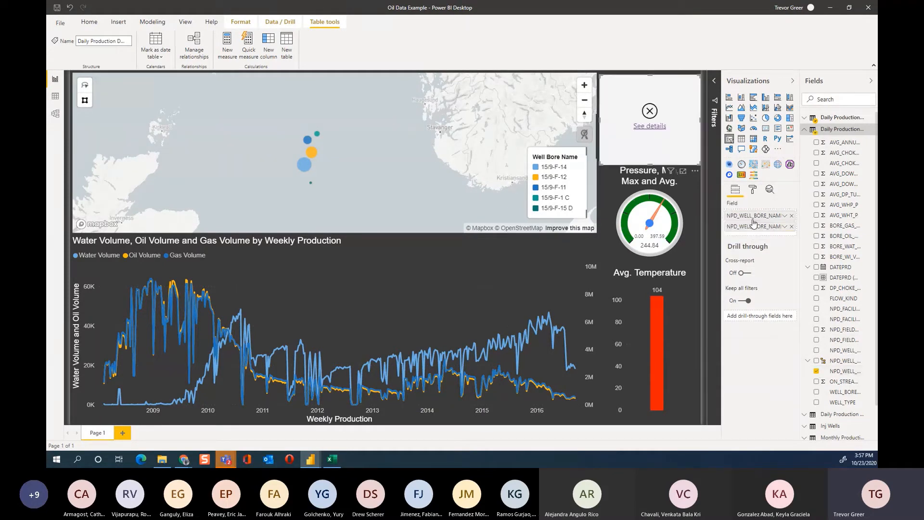
{"action": "left_click", "coordinate": [791, 227]}
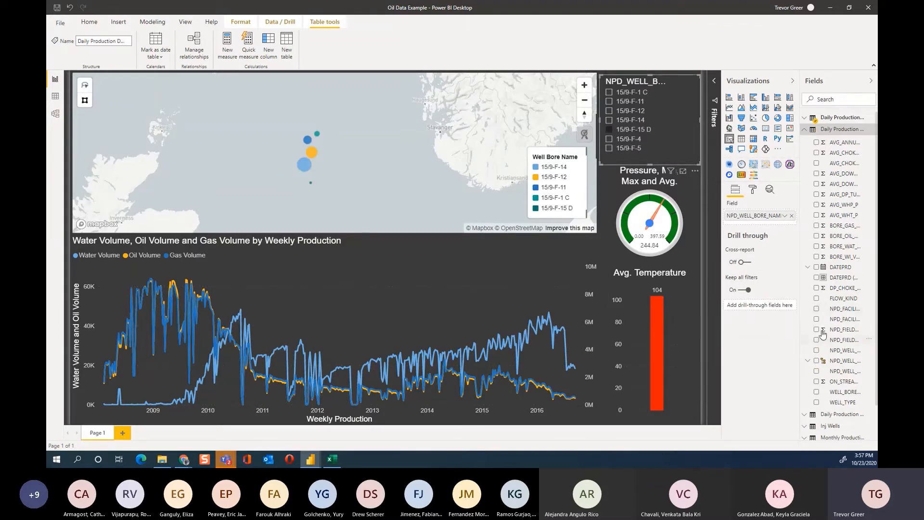
Replace the slicer's field with NPD_WELL_BORE_NAME from Daily Production Data - OP, and test it with well bores 15/9-F-12 and 15/9-F-14
{"action": "left_click", "coordinate": [791, 216]}
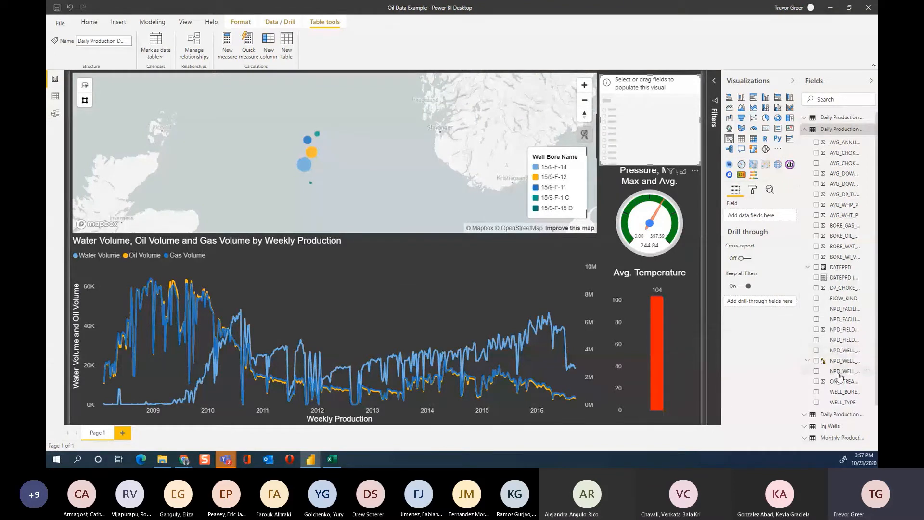
{"action": "left_click_drag", "start_coordinate": [840, 376], "coordinate": [749, 220]}
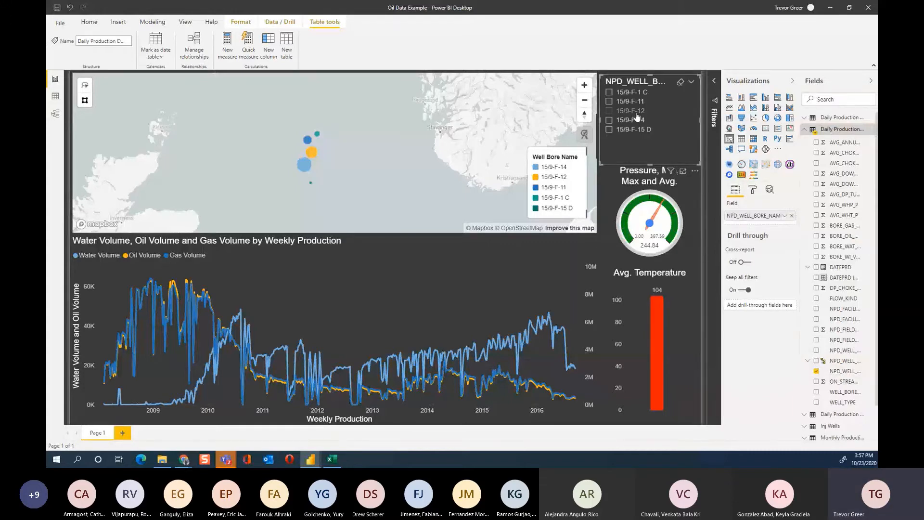
{"action": "left_click", "coordinate": [636, 115]}
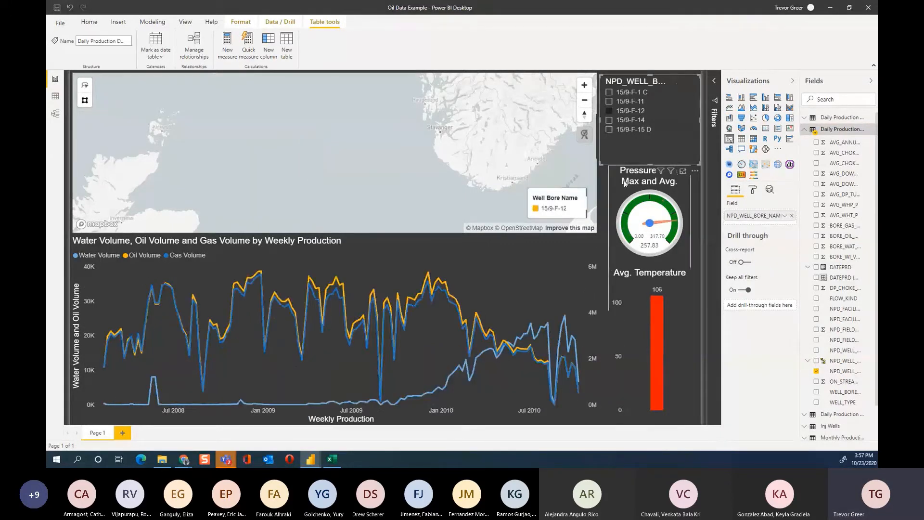
{"action": "left_click", "coordinate": [626, 112]}
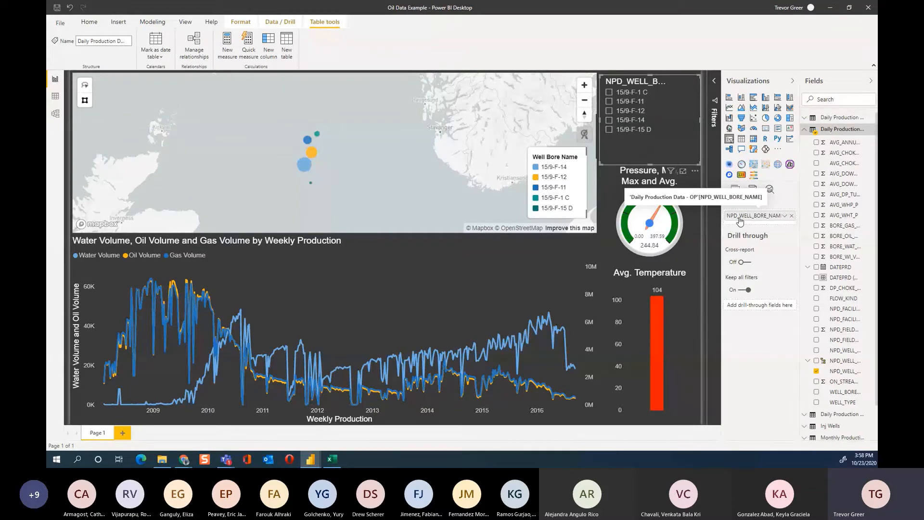
{"action": "left_click", "coordinate": [638, 122]}
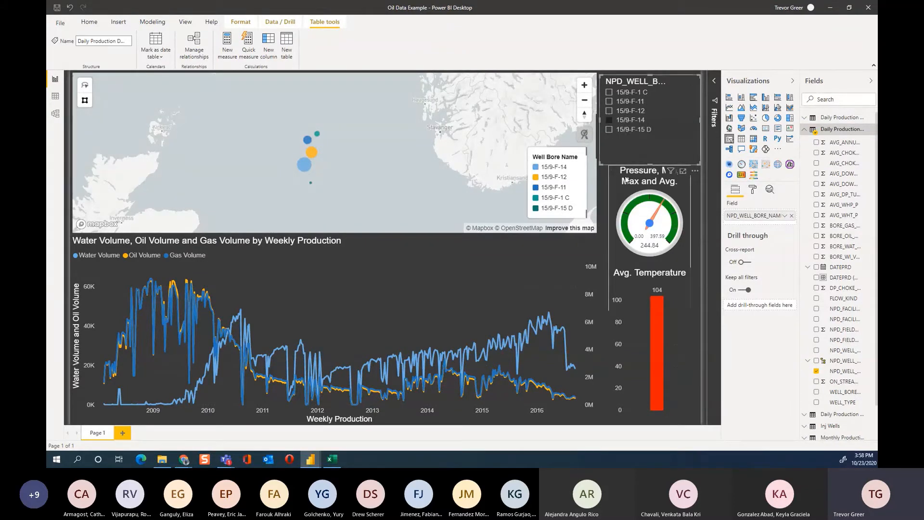
{"action": "left_click", "coordinate": [640, 121]}
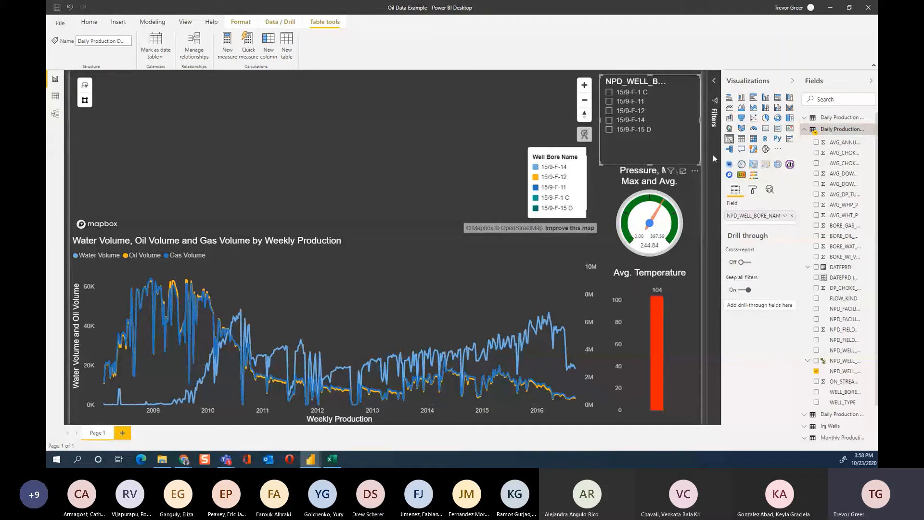
Remove the Excluded filter for 4/9/2010 from the weekly production line chart
{"action": "left_click", "coordinate": [715, 82]}
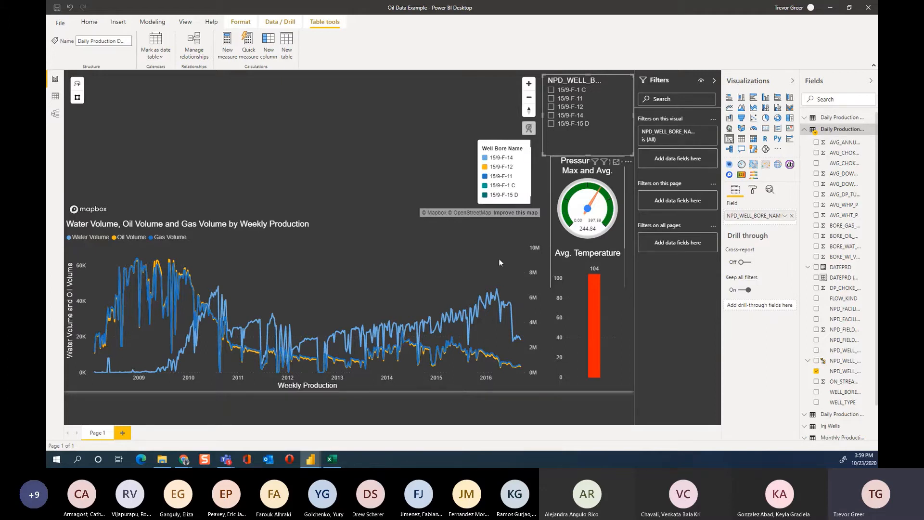
{"action": "left_click", "coordinate": [527, 242]}
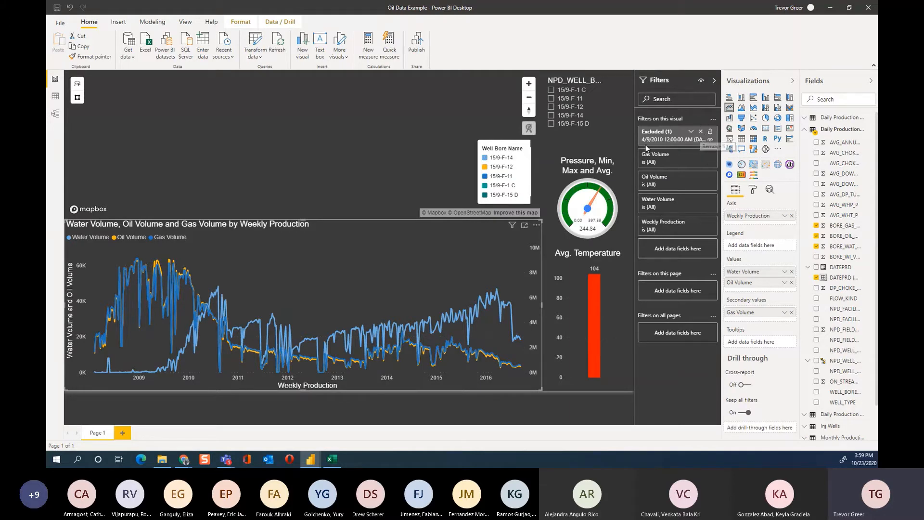
{"action": "left_click", "coordinate": [701, 132]}
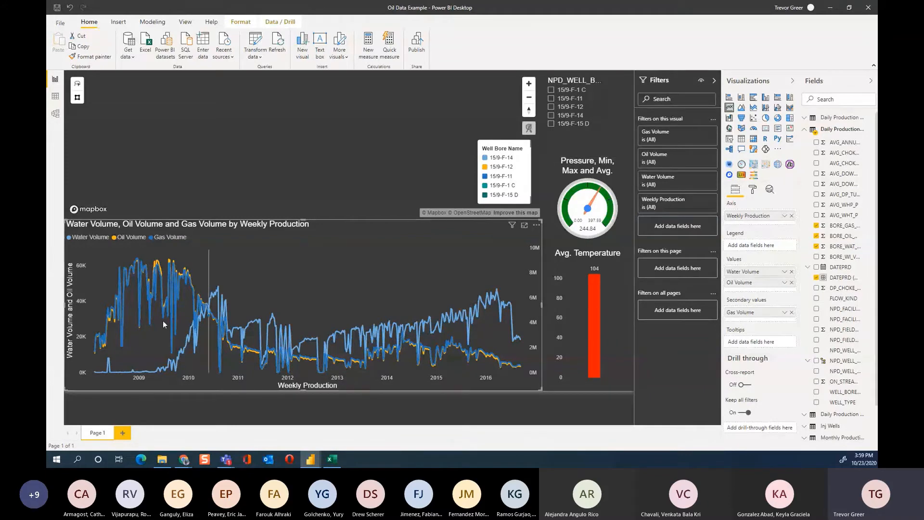
{"action": "mouse_move", "coordinate": [163, 321]}
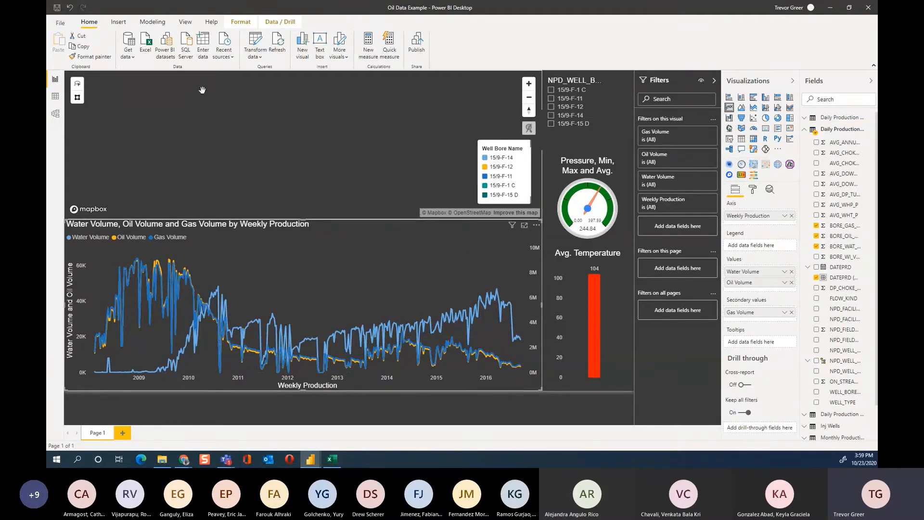
Review the button types that can be inserted into the report and the Transform data options
{"action": "left_click", "coordinate": [119, 22]}
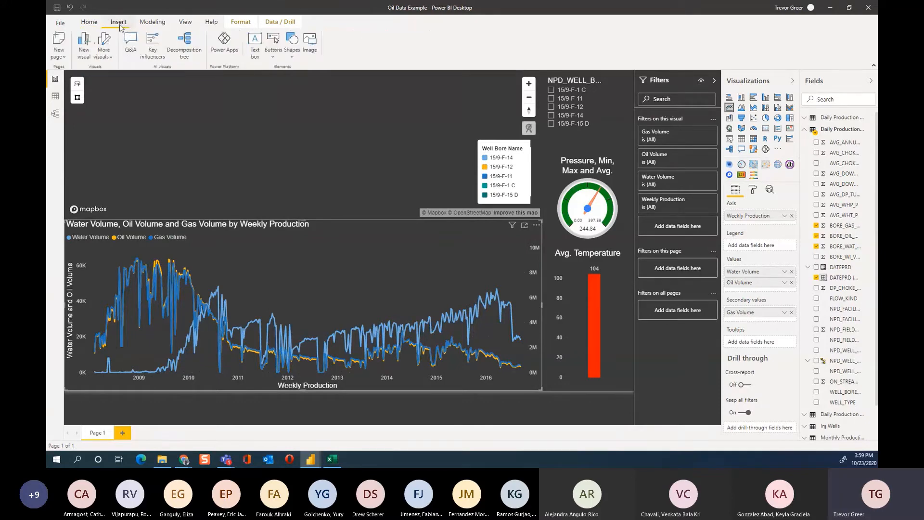
{"action": "left_click", "coordinate": [275, 43]}
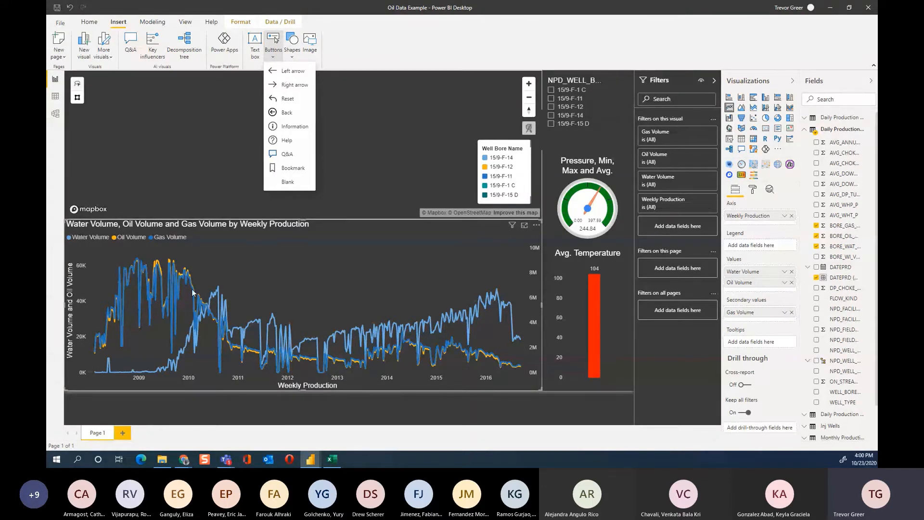
{"action": "left_click", "coordinate": [89, 21]}
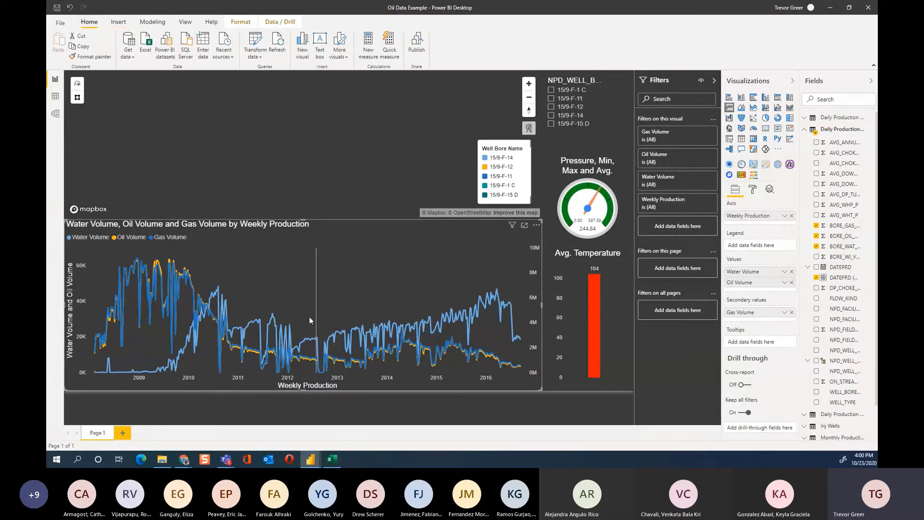
{"action": "left_click", "coordinate": [255, 53]}
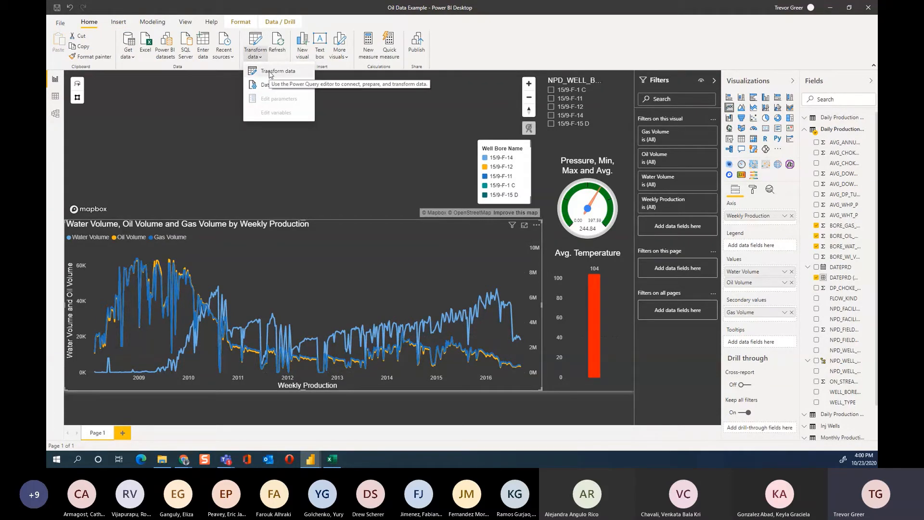
Show the Daily Production Data table in the data view and inspect its date, well bore, field, facility and downhole pressure columns
{"action": "left_click", "coordinate": [56, 102]}
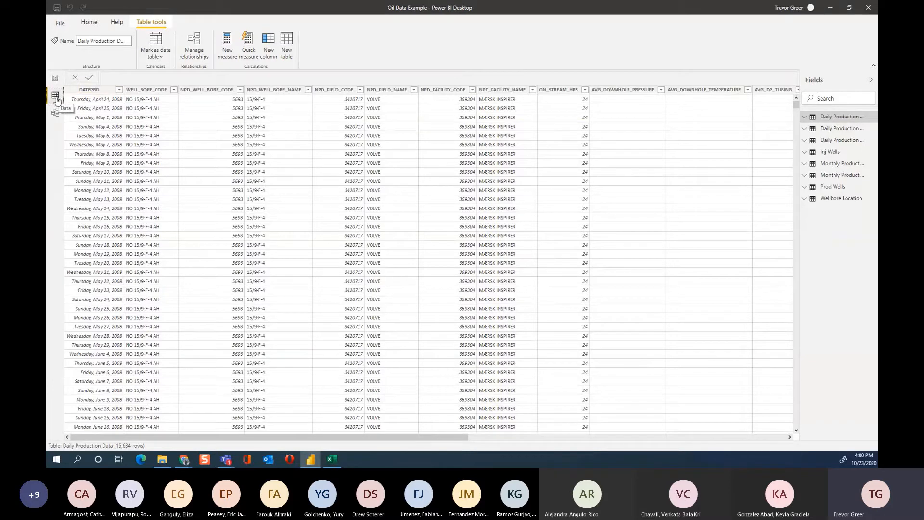
{"action": "left_click", "coordinate": [90, 104]}
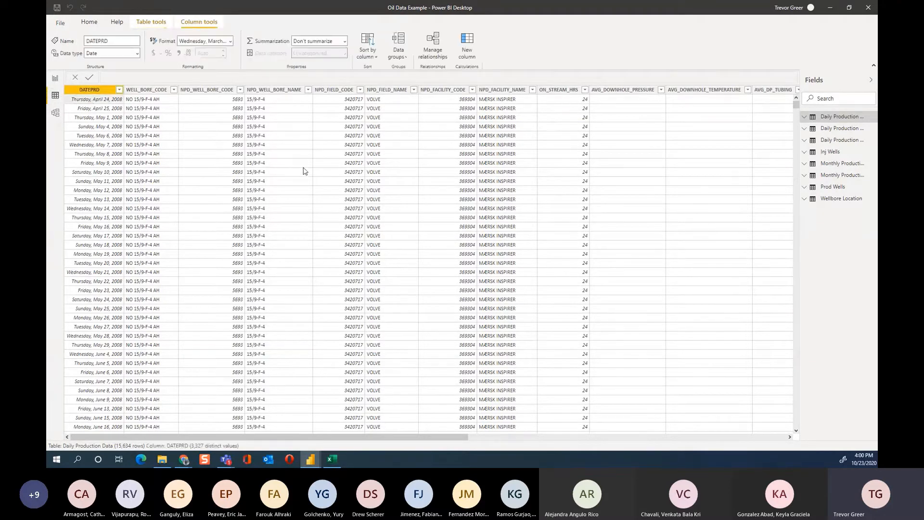
{"action": "left_click", "coordinate": [308, 164]}
{"action": "left_click", "coordinate": [377, 145]}
{"action": "left_click", "coordinate": [491, 140]}
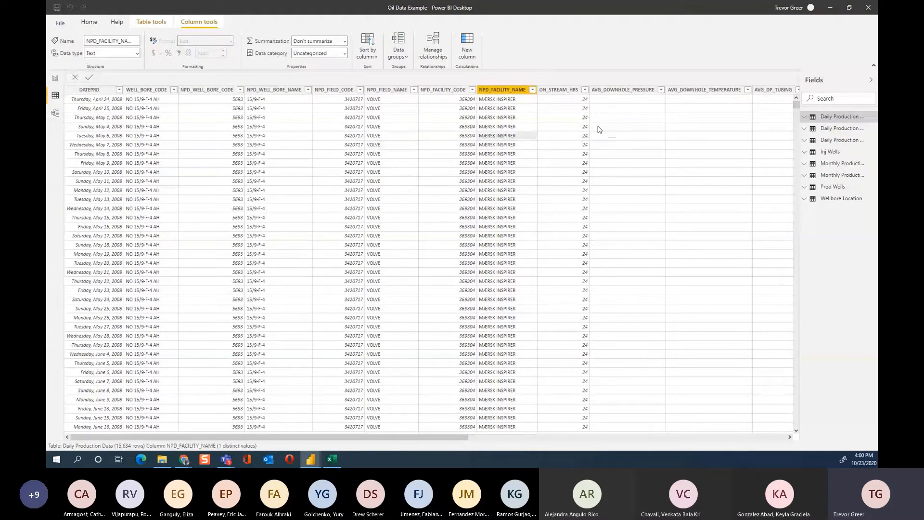
{"action": "left_click", "coordinate": [598, 128]}
{"action": "left_click_drag", "start_coordinate": [381, 437], "coordinate": [88, 74]}
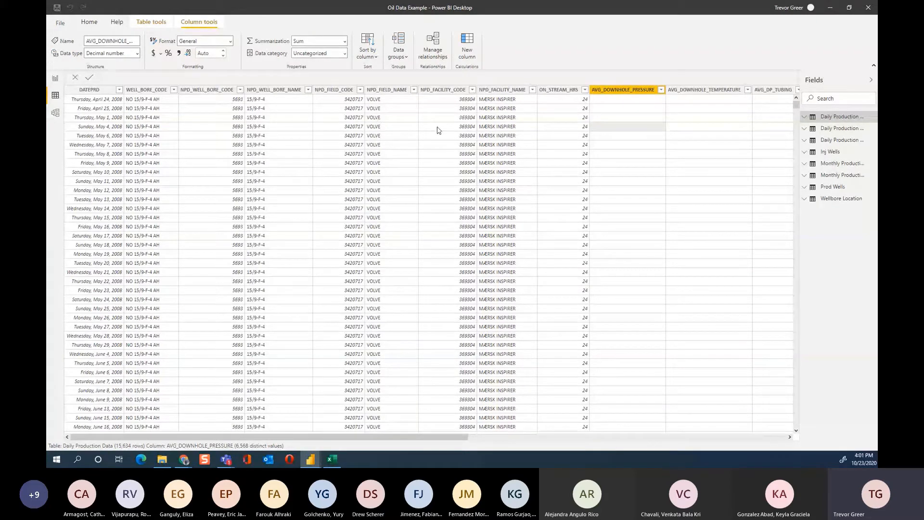
Review the column options for WELL_BORE_CODE and the number filters available for NPD_FIELD_CODE
{"action": "right_click", "coordinate": [136, 92]}
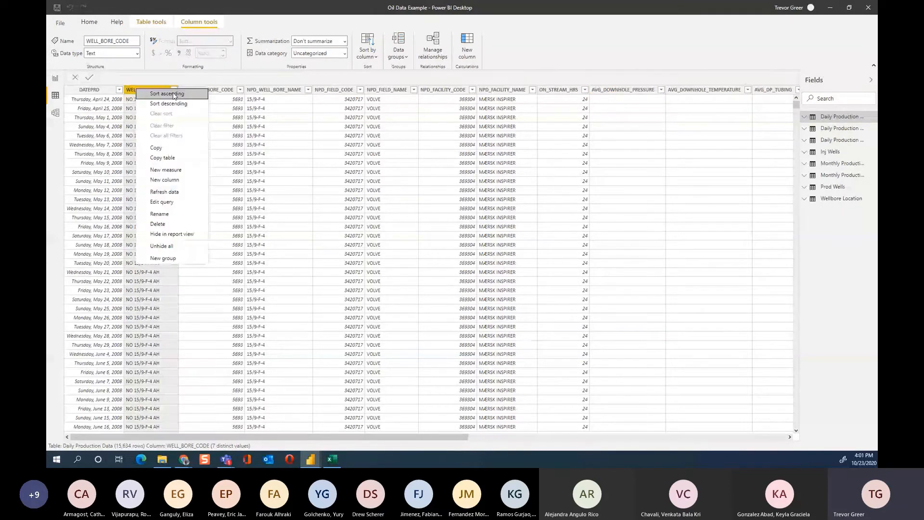
{"action": "left_click", "coordinate": [364, 154]}
{"action": "left_click", "coordinate": [361, 154]}
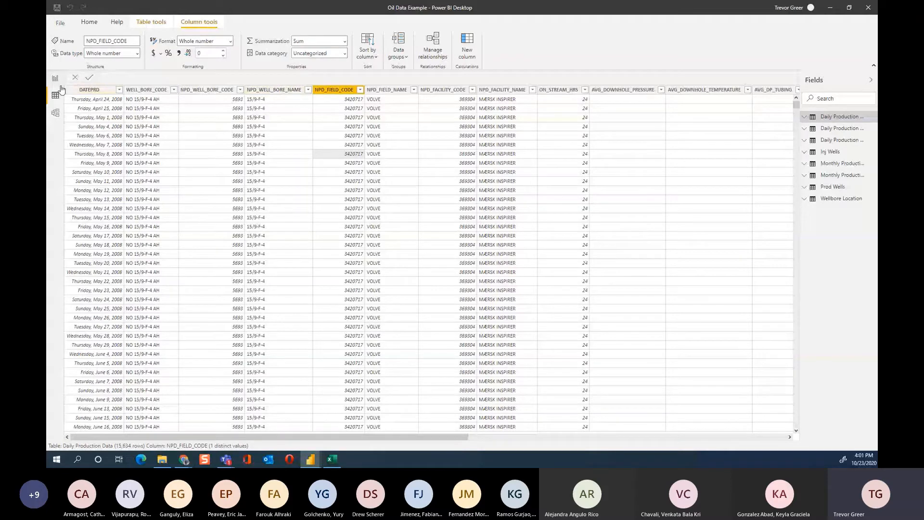
{"action": "left_click", "coordinate": [361, 90]}
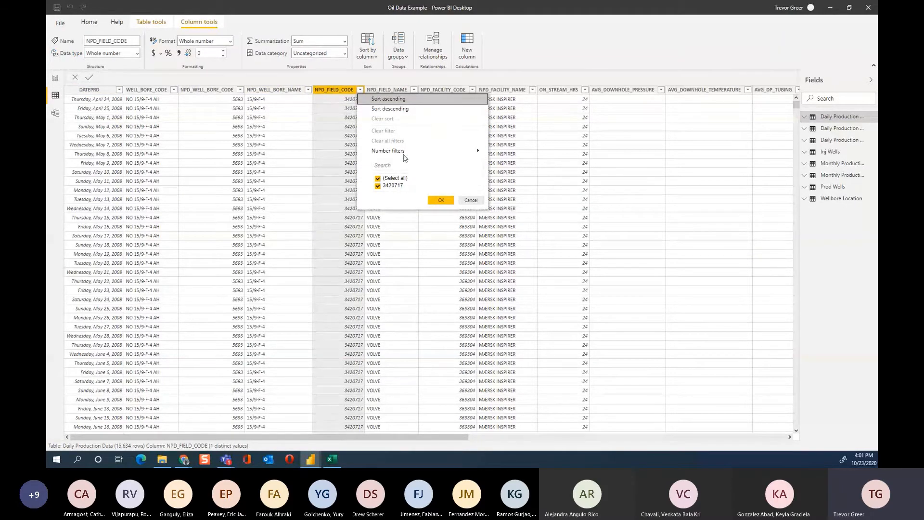
{"action": "mouse_move", "coordinate": [406, 151]}
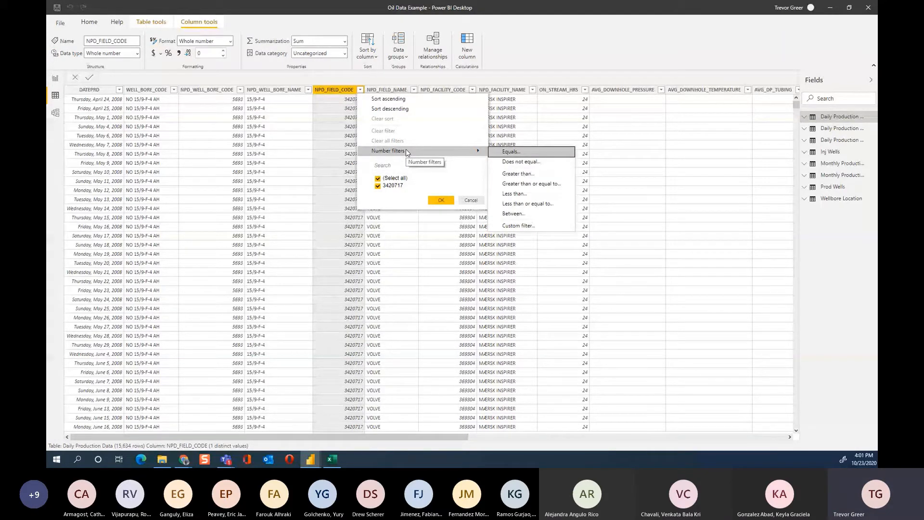
{"action": "left_click", "coordinate": [373, 355]}
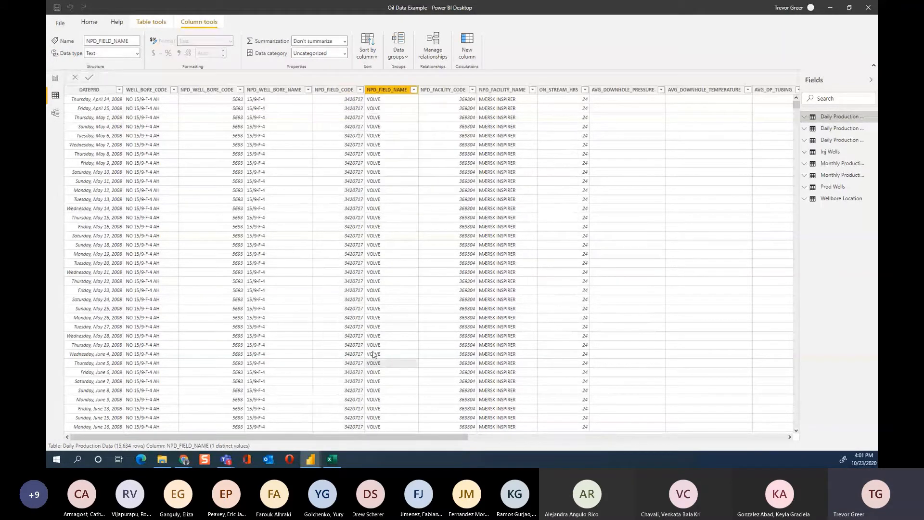
{"action": "left_click", "coordinate": [360, 91]}
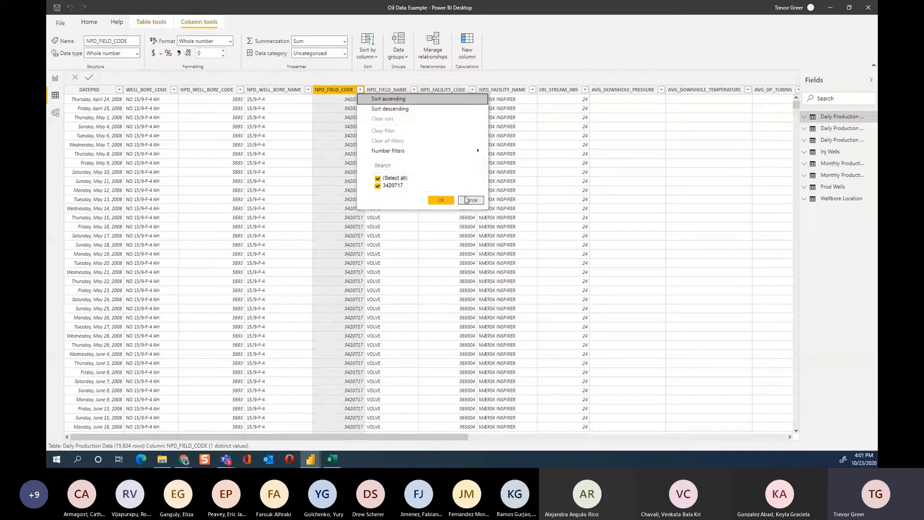
{"action": "mouse_move", "coordinate": [452, 153]}
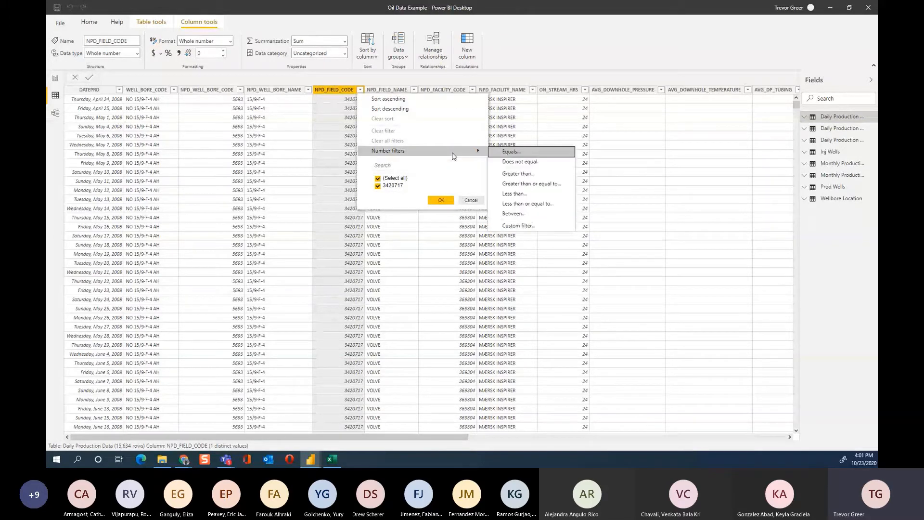
{"action": "left_click", "coordinate": [646, 320]}
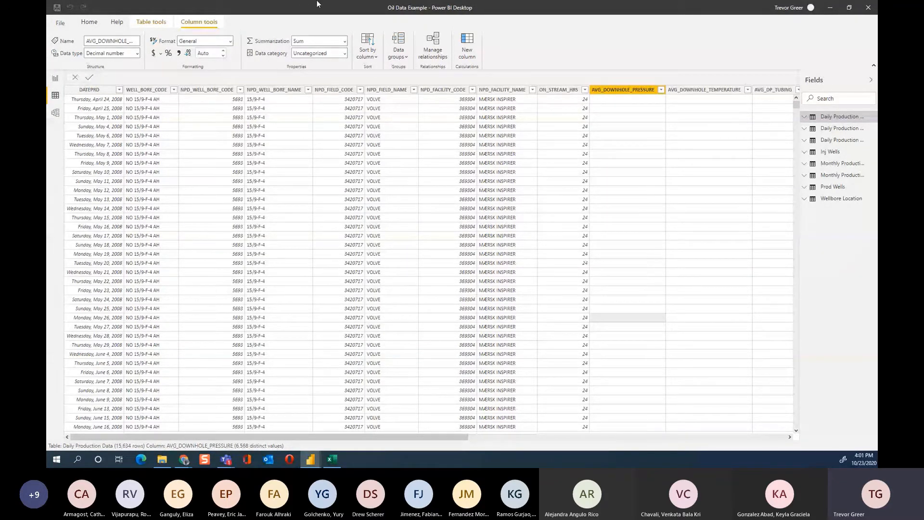
Open the Daily Production Data query for editing in Power Query Editor from the NPD_WELL_BORE_NAME column
{"action": "right_click", "coordinate": [270, 92]}
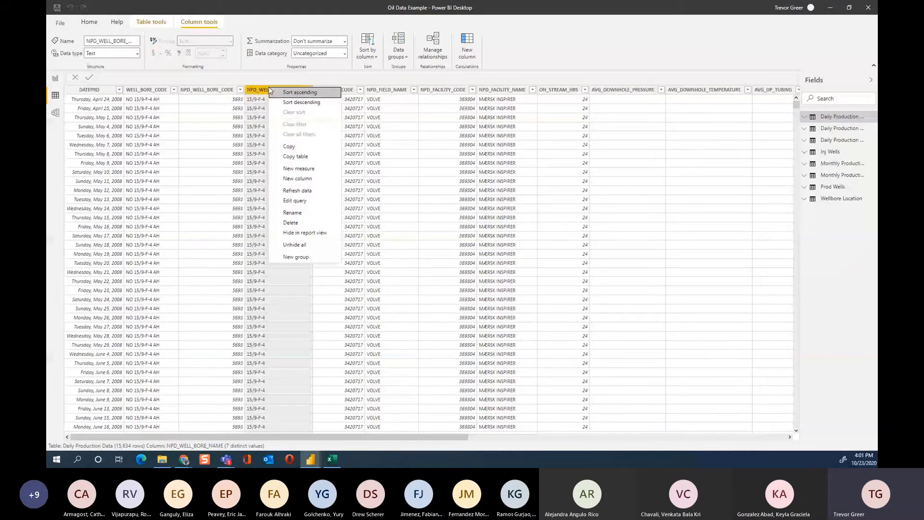
{"action": "left_click", "coordinate": [416, 199]}
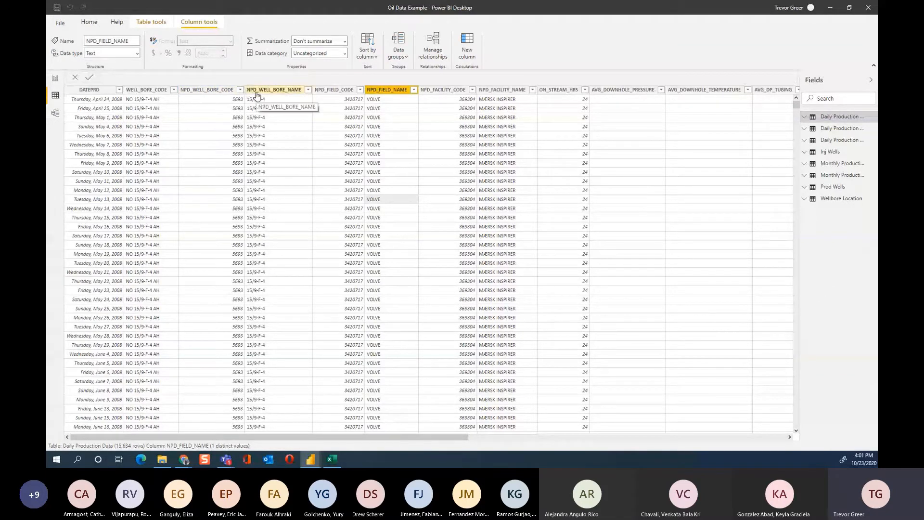
{"action": "right_click", "coordinate": [258, 95]}
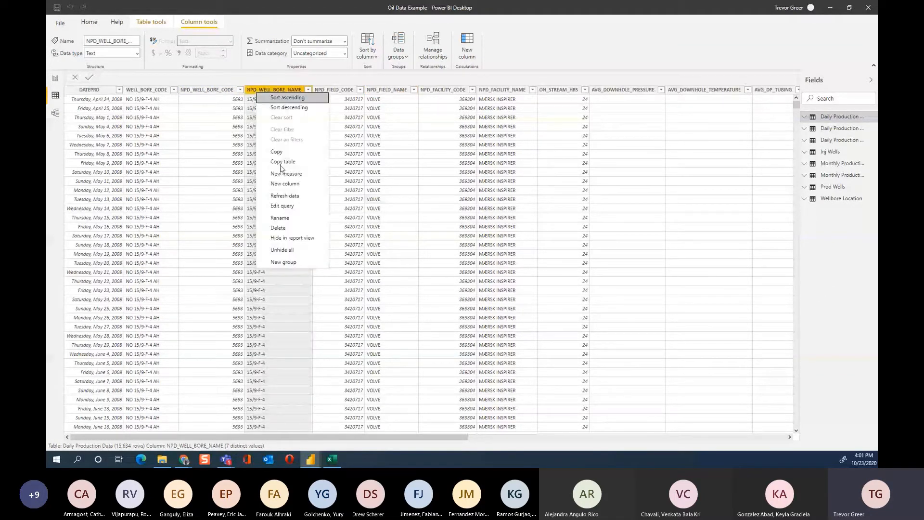
{"action": "left_click", "coordinate": [287, 206]}
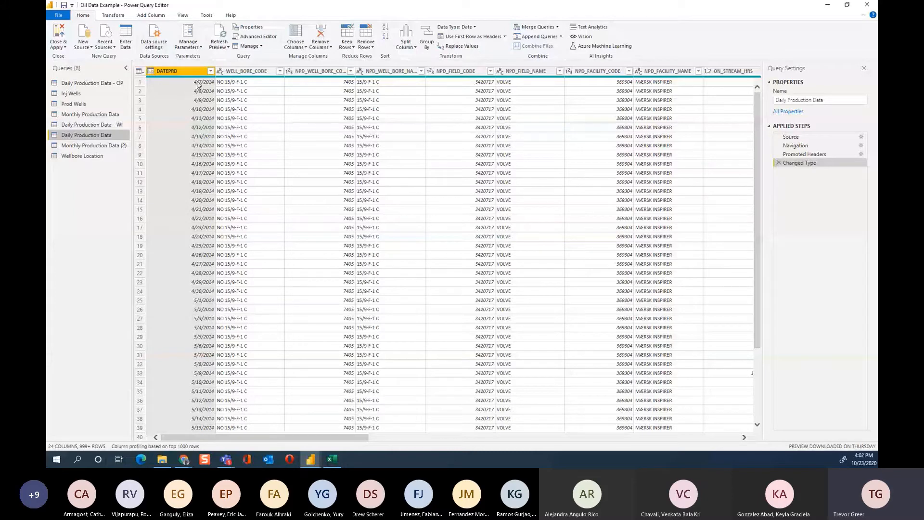
Examine the Daily Production Data query's code in the Advanced Editor, including the Changed Type line, and close it without changes
{"action": "left_click", "coordinate": [267, 37]}
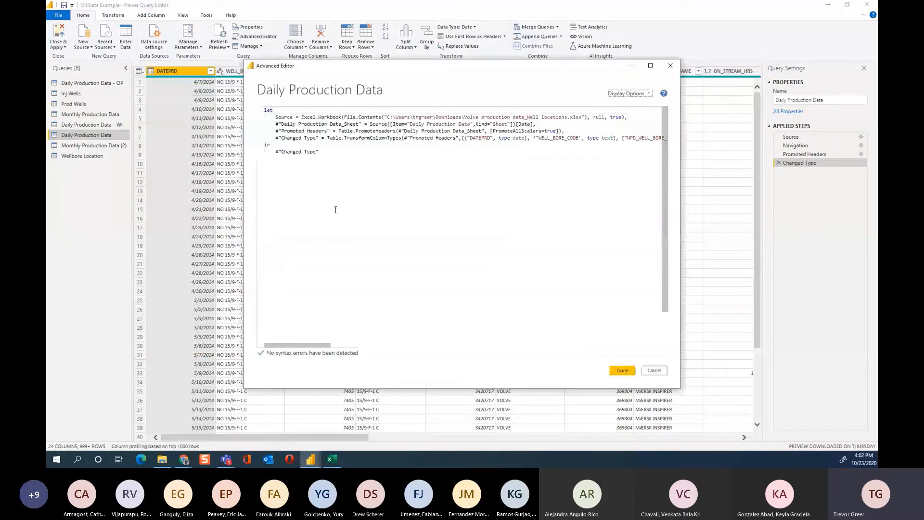
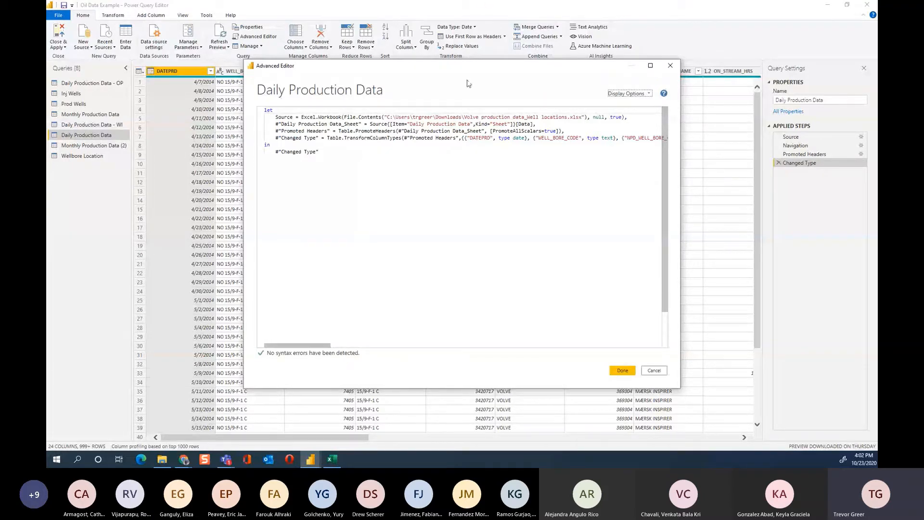
{"action": "left_click", "coordinate": [367, 118]}
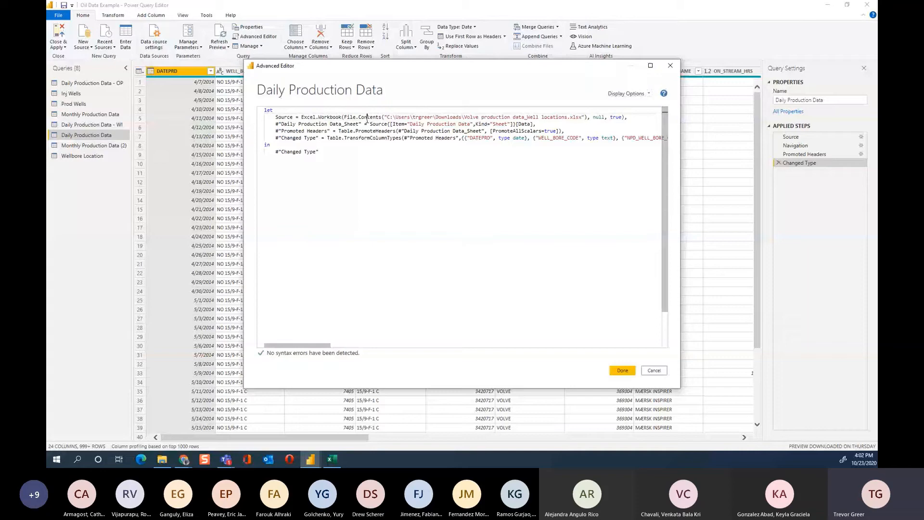
{"action": "triple_click", "coordinate": [368, 138]}
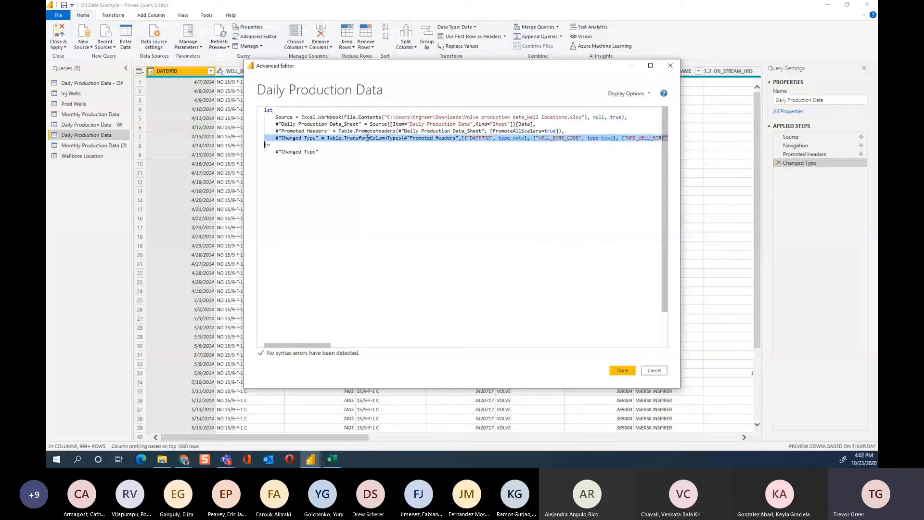
{"action": "left_click", "coordinate": [652, 371]}
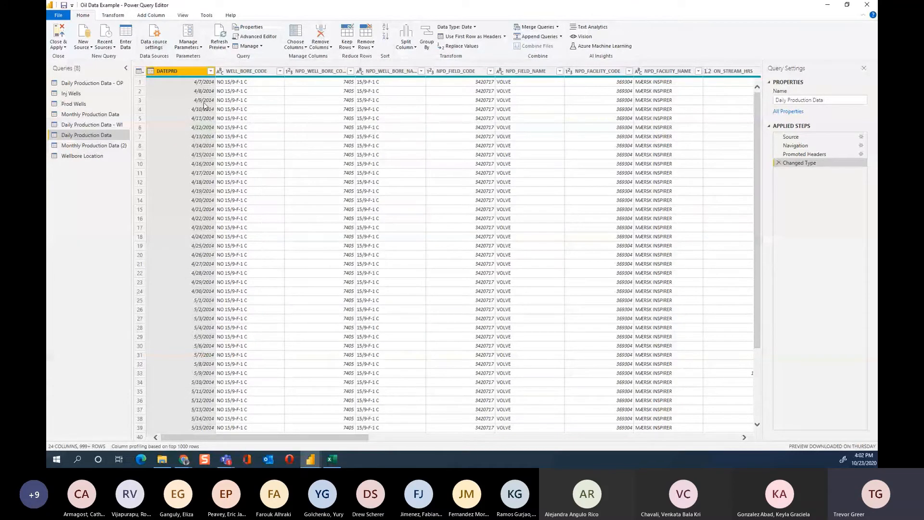
Review the text filter values available for the WELL_BORE_CODE column without applying a filter
{"action": "left_click", "coordinate": [279, 71]}
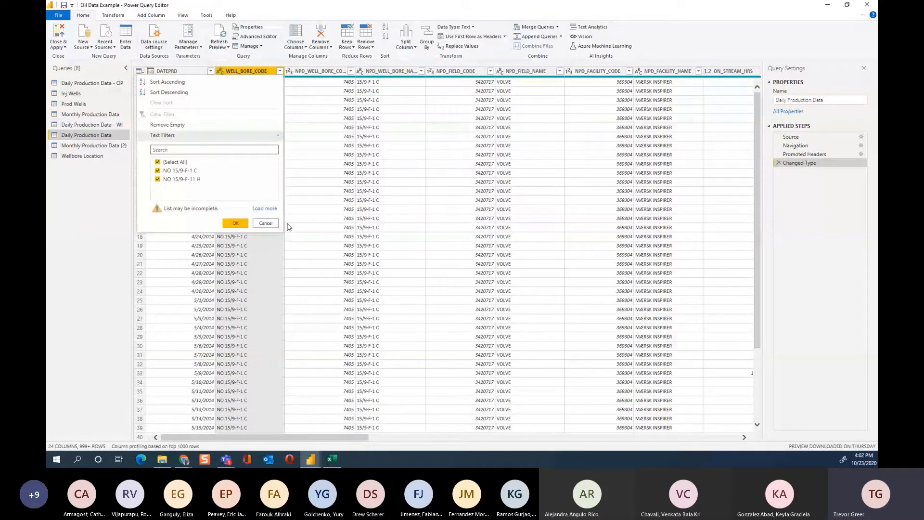
{"action": "left_click", "coordinate": [266, 223]}
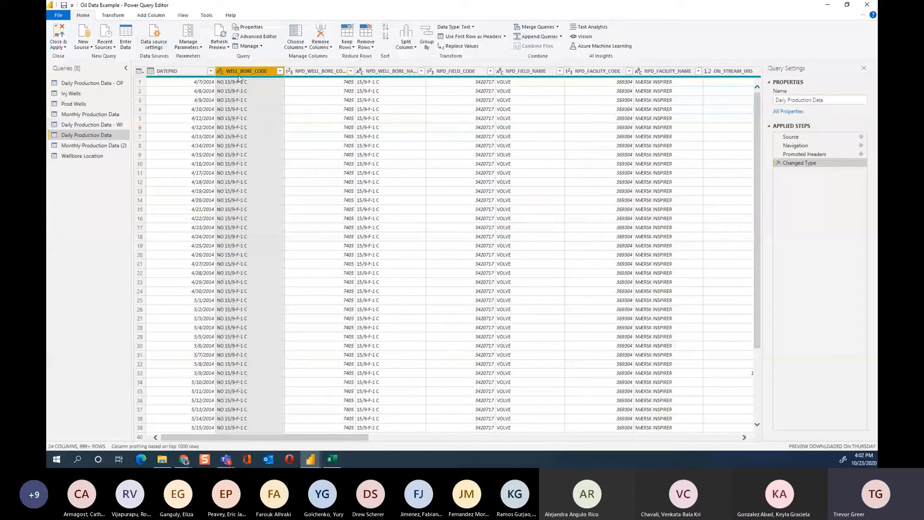
Filter the DATEPRD column to keep only rows dated before 5/10/2017
{"action": "left_click", "coordinate": [211, 71]}
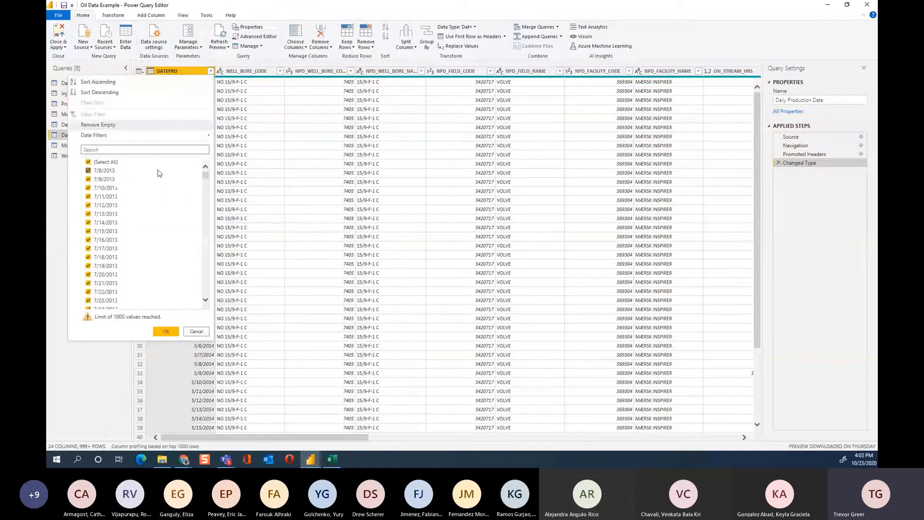
{"action": "mouse_move", "coordinate": [157, 137]}
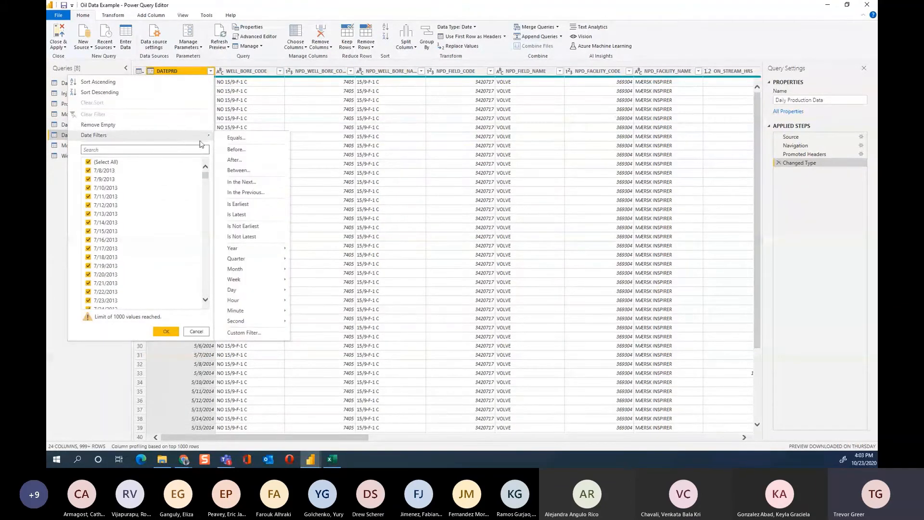
{"action": "left_click", "coordinate": [236, 149]}
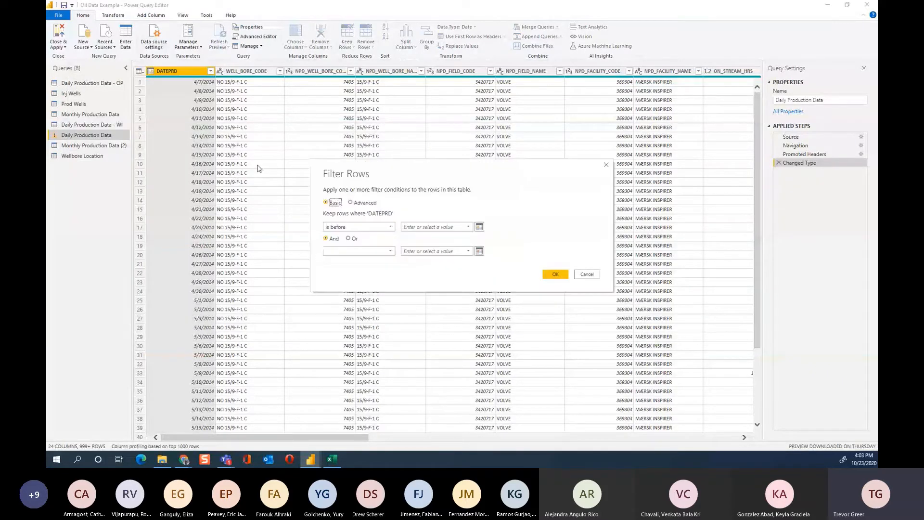
{"action": "left_click", "coordinate": [479, 227]}
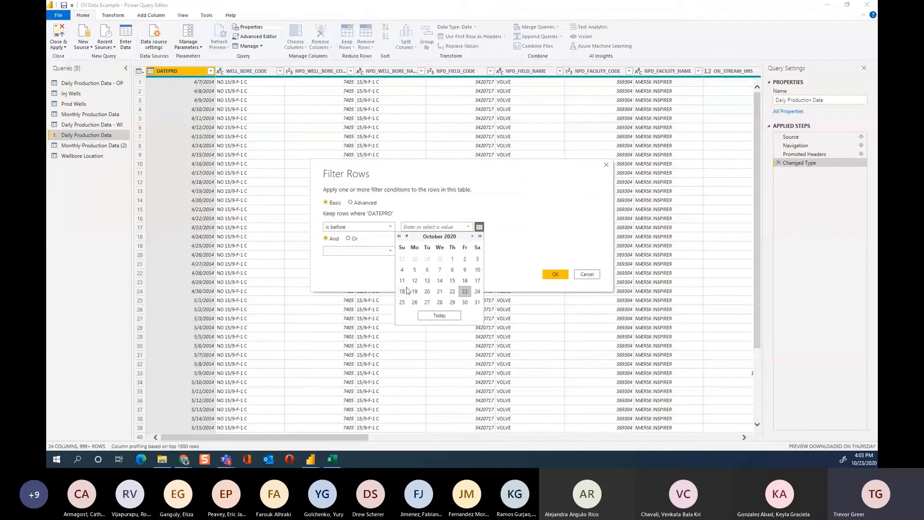
{"action": "left_click", "coordinate": [407, 236]}
{"action": "left_click", "coordinate": [408, 236]}
{"action": "left_click", "coordinate": [407, 237]}
{"action": "left_click", "coordinate": [408, 237]}
{"action": "left_click", "coordinate": [408, 237]}
{"action": "left_click", "coordinate": [399, 236]}
{"action": "left_click", "coordinate": [399, 236]}
{"action": "left_click", "coordinate": [399, 236]}
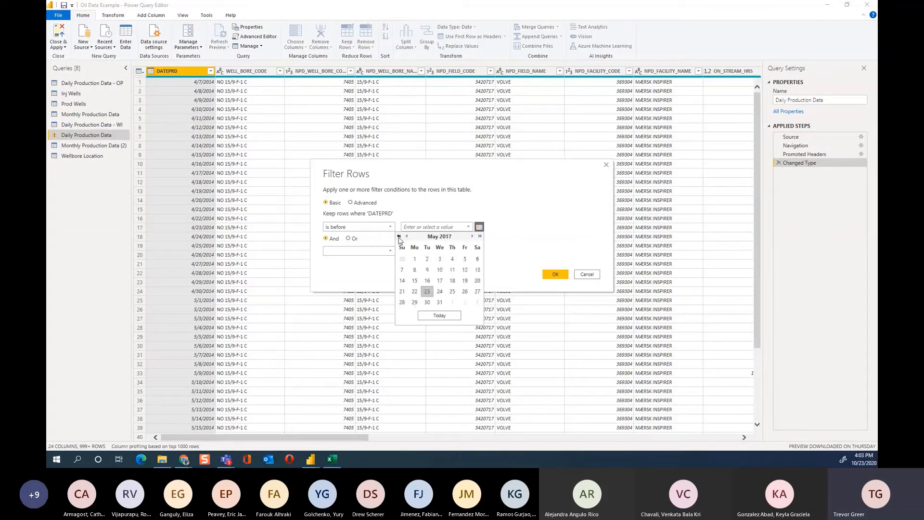
{"action": "left_click", "coordinate": [440, 270]}
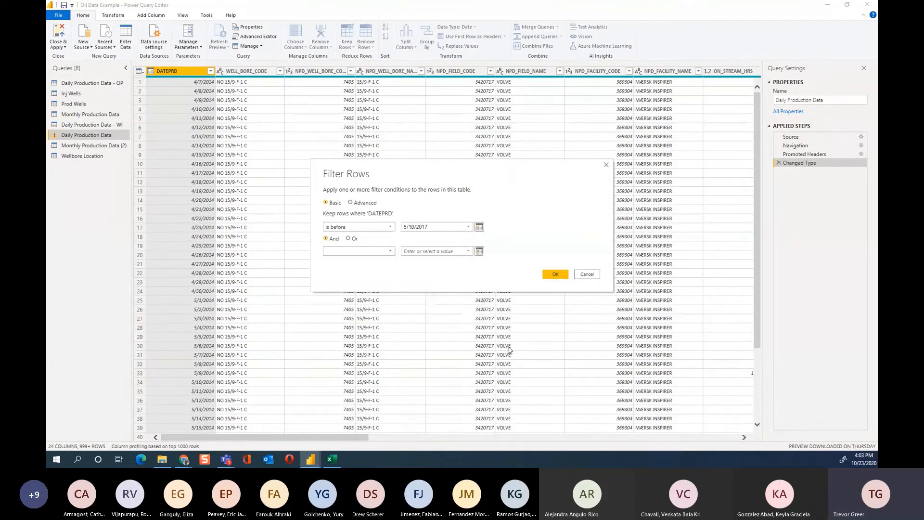
{"action": "left_click", "coordinate": [555, 274]}
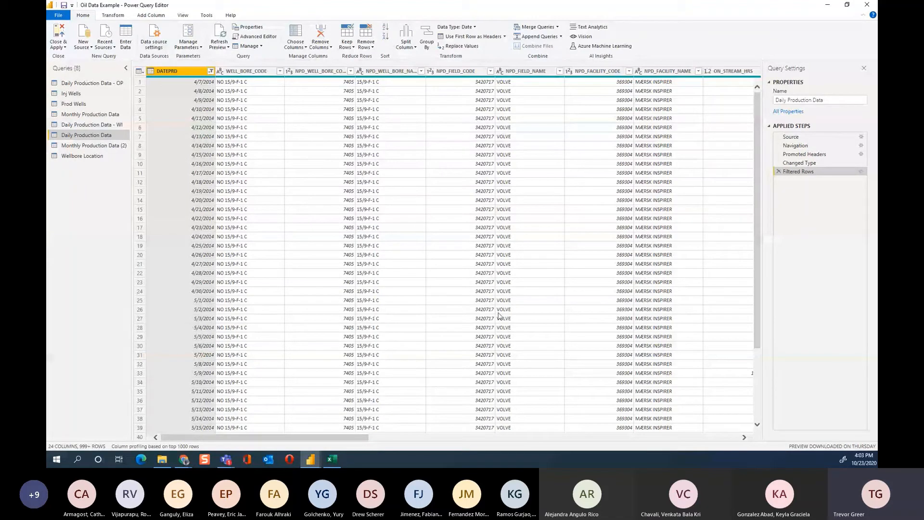
Compare the table at the Promoted Headers, Changed Type and Filtered Rows stages of the applied steps
{"action": "left_click", "coordinate": [428, 193]}
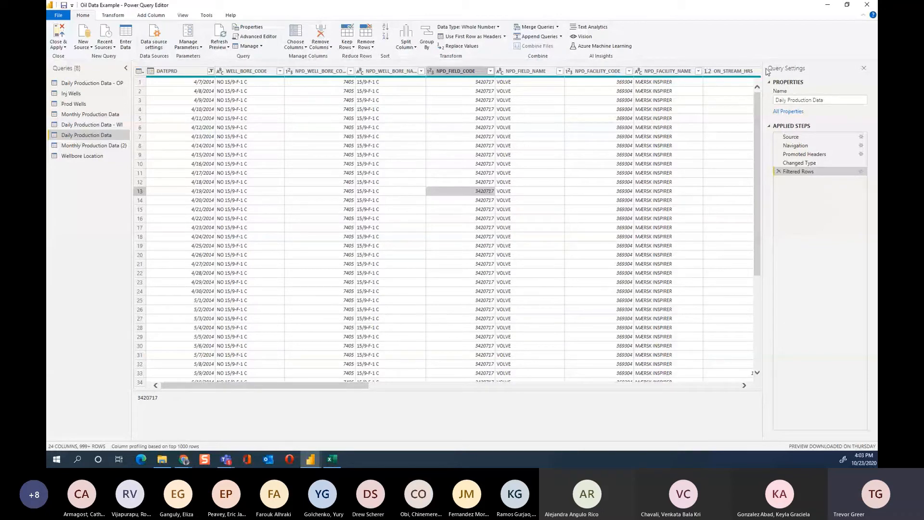
{"action": "mouse_move", "coordinate": [764, 71]}
{"action": "left_mouse_down"}
{"action": "mouse_move", "coordinate": [772, 71]}
{"action": "mouse_move", "coordinate": [761, 71]}
{"action": "left_mouse_up"}
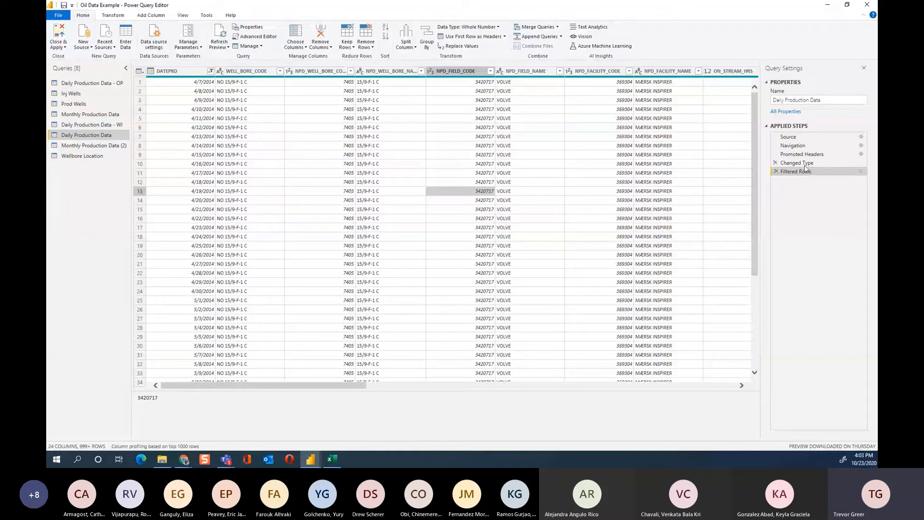
{"action": "left_click", "coordinate": [805, 162]}
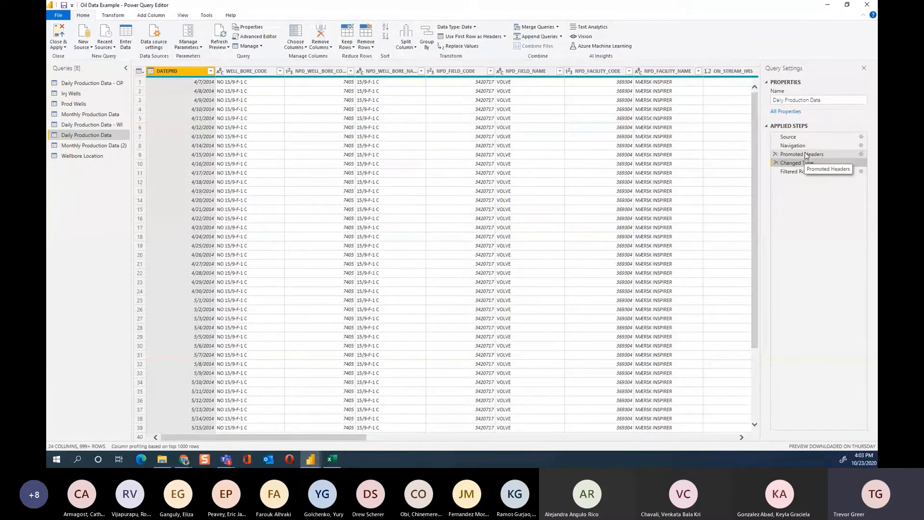
{"action": "left_click", "coordinate": [803, 154]}
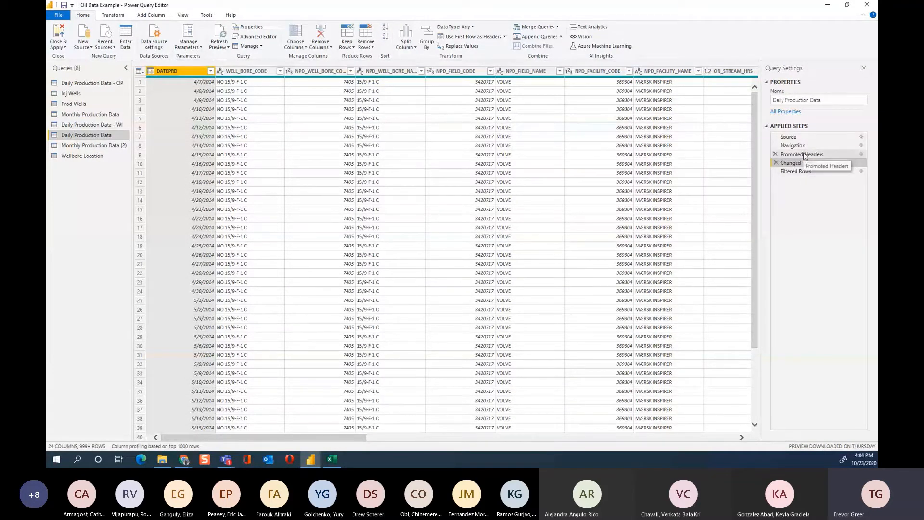
{"action": "left_click", "coordinate": [798, 171]}
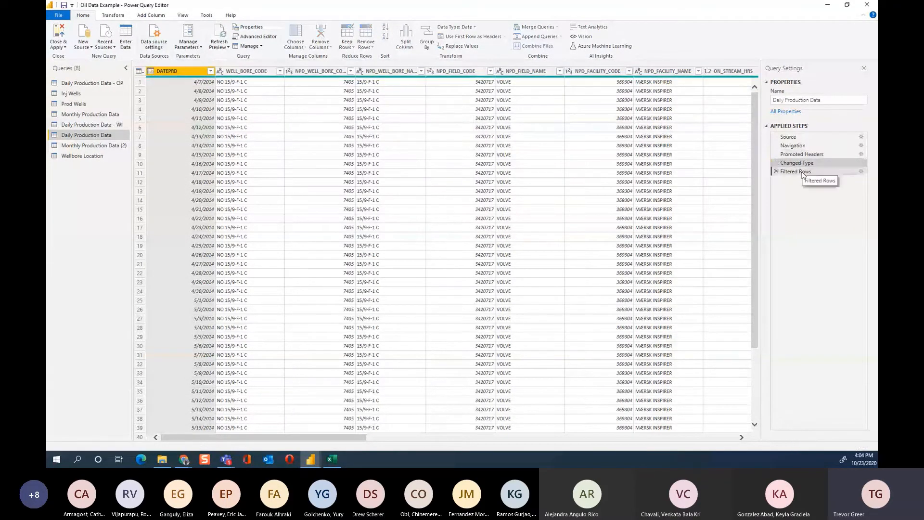
{"action": "left_click", "coordinate": [801, 153]}
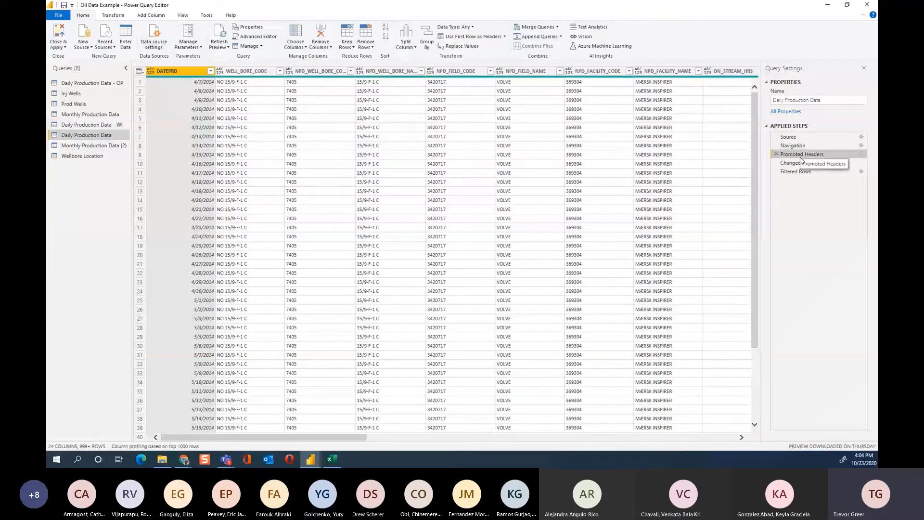
{"action": "left_click", "coordinate": [801, 166]}
{"action": "left_click", "coordinate": [792, 137]}
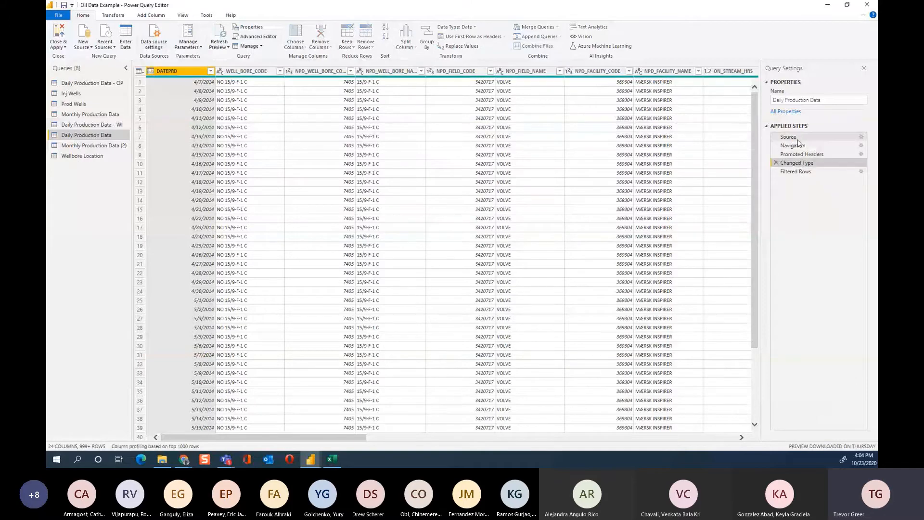
{"action": "left_click", "coordinate": [800, 163]}
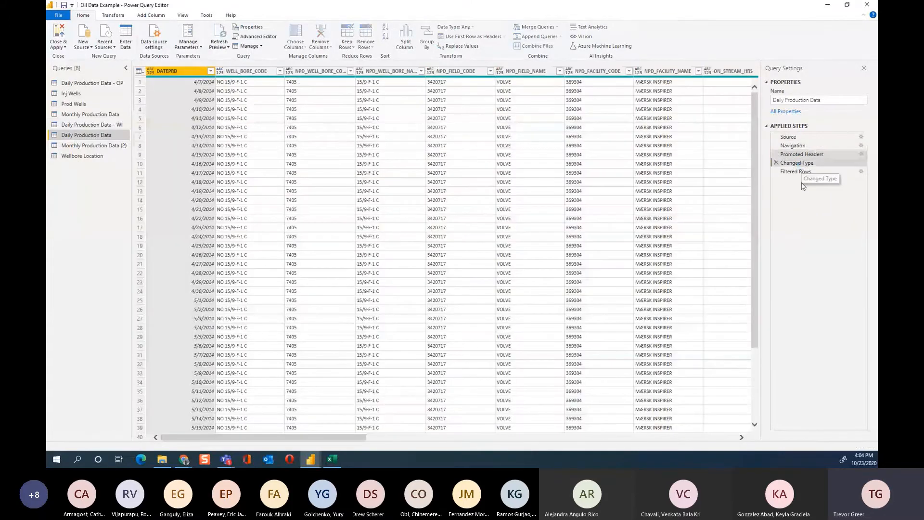
{"action": "left_click", "coordinate": [799, 172]}
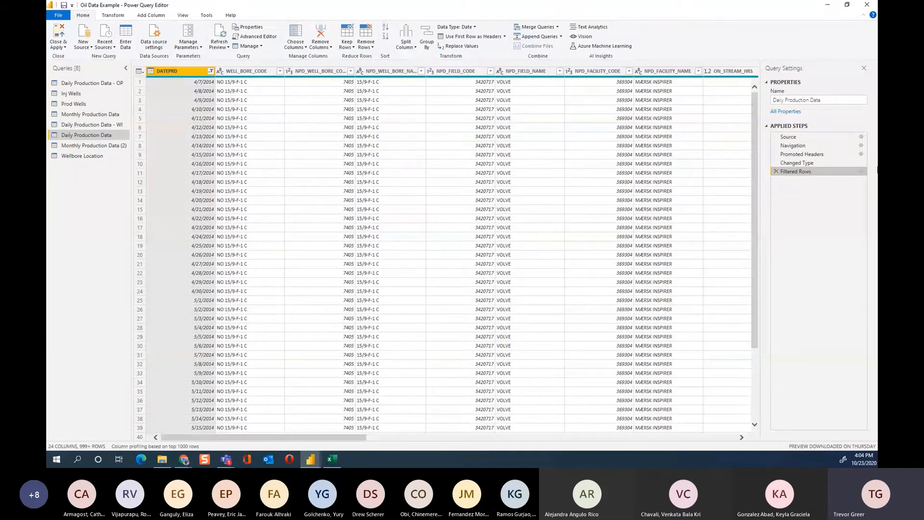
Reopen the Filtered Rows step's settings, revisit the DATEPRD cutoff date in the calendar and confirm the filter
{"action": "left_click", "coordinate": [861, 172]}
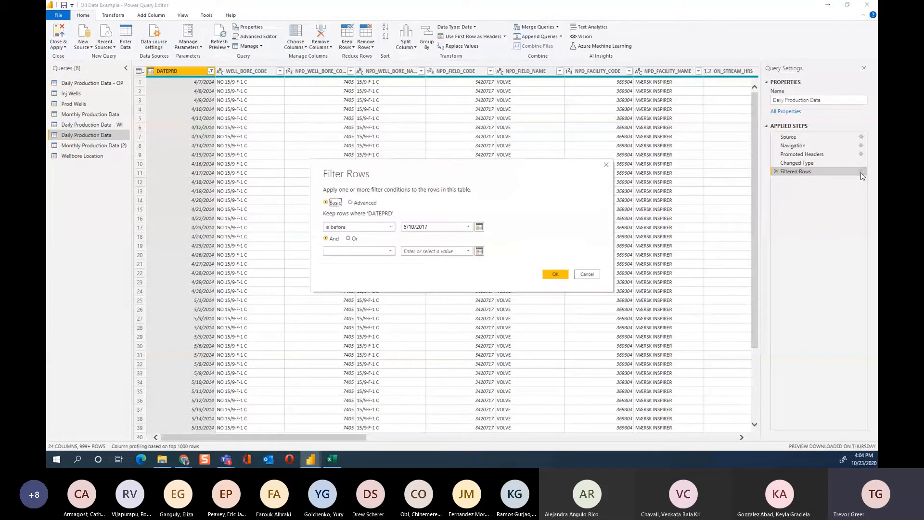
{"action": "left_click", "coordinate": [592, 274]}
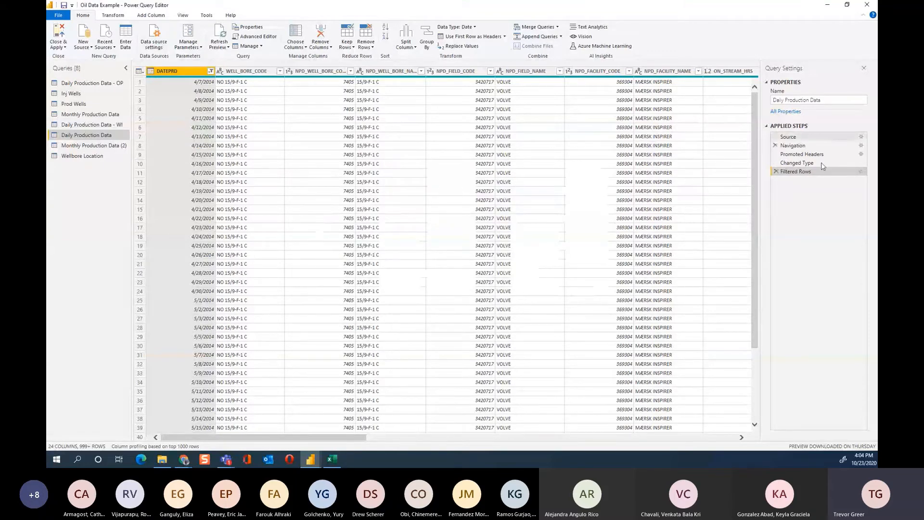
{"action": "left_click", "coordinate": [862, 172]}
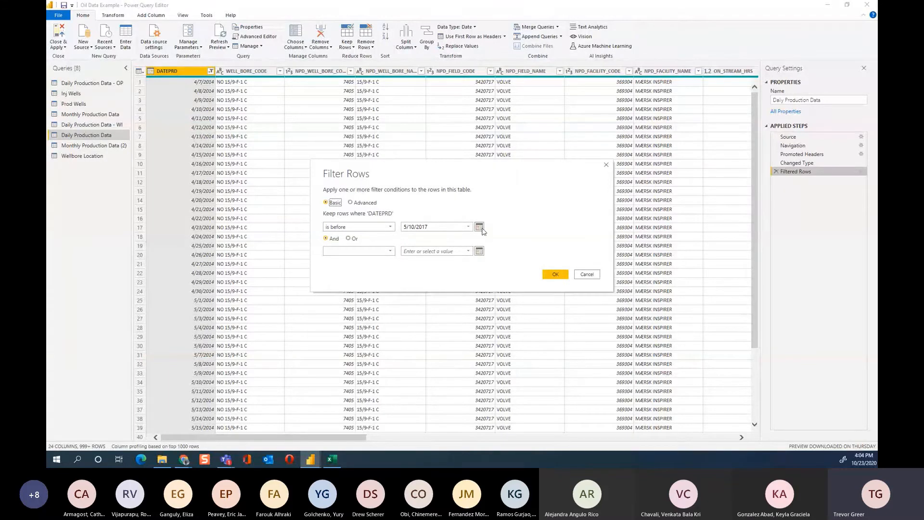
{"action": "left_click", "coordinate": [479, 227]}
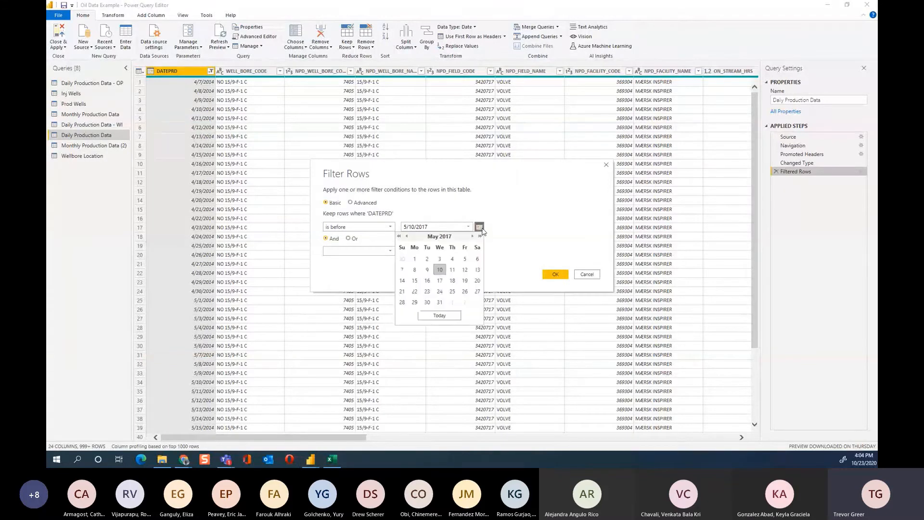
{"action": "left_click", "coordinate": [415, 259]}
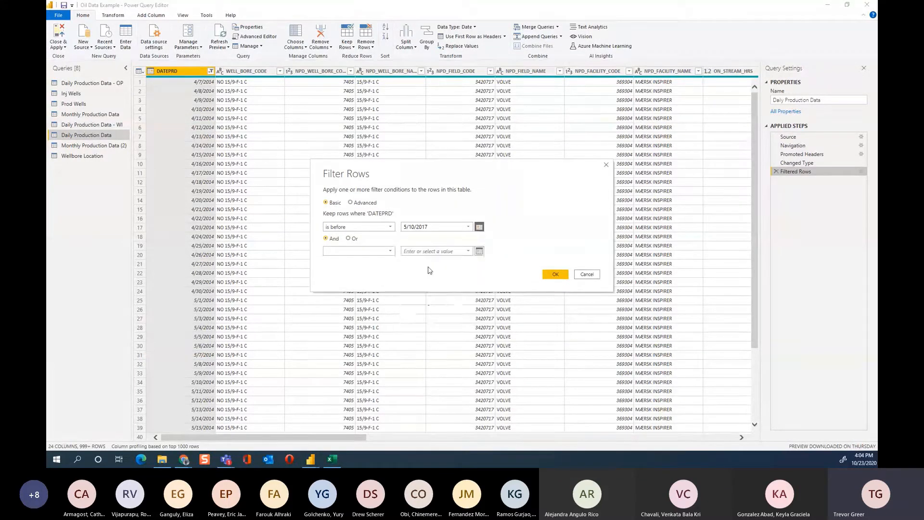
{"action": "left_click", "coordinate": [553, 274]}
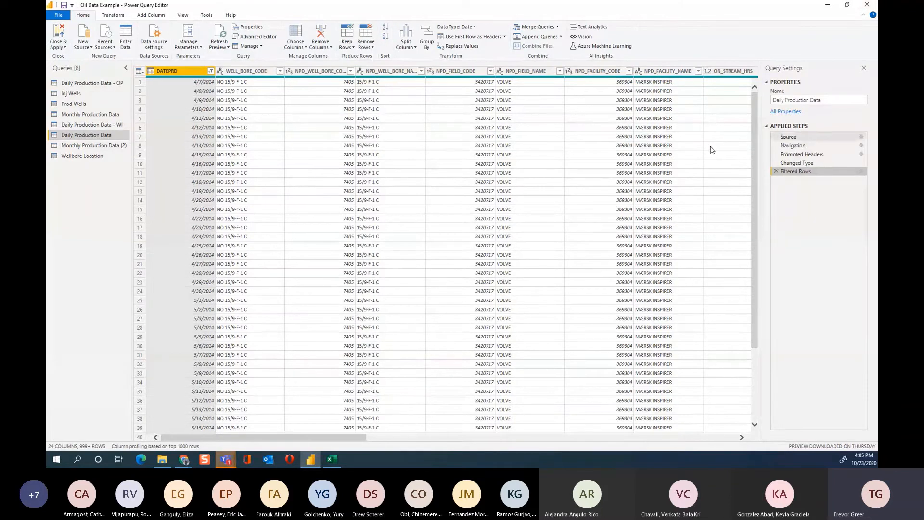
Close Power Query Editor without applying the query changes now, and return to the report view
{"action": "left_click", "coordinate": [344, 139]}
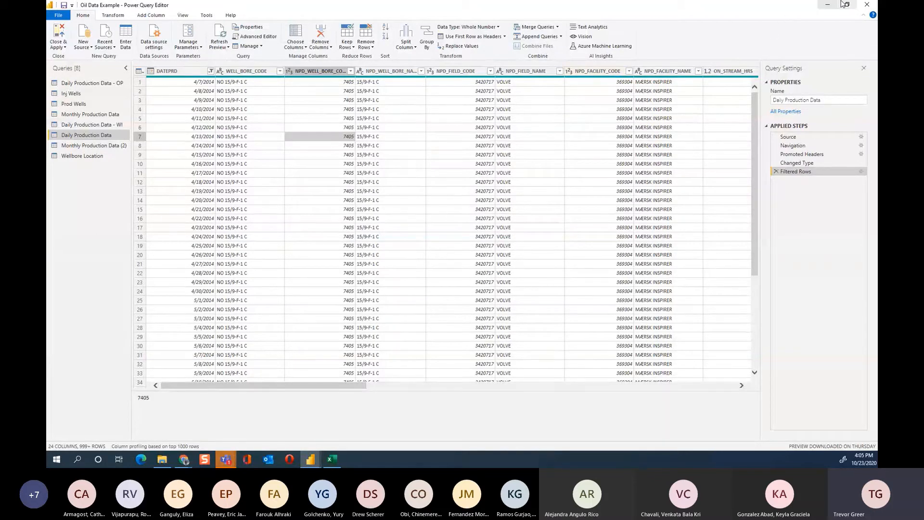
{"action": "left_click", "coordinate": [867, 4]}
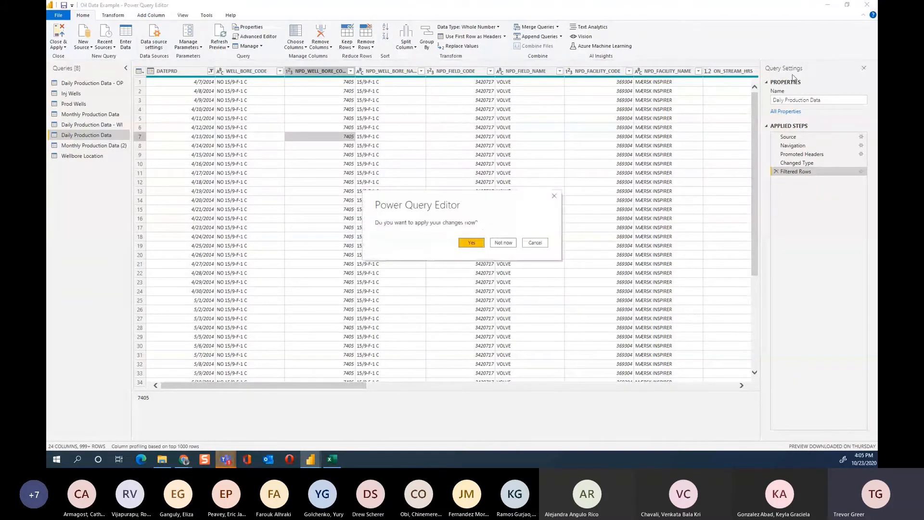
{"action": "left_click", "coordinate": [529, 243]}
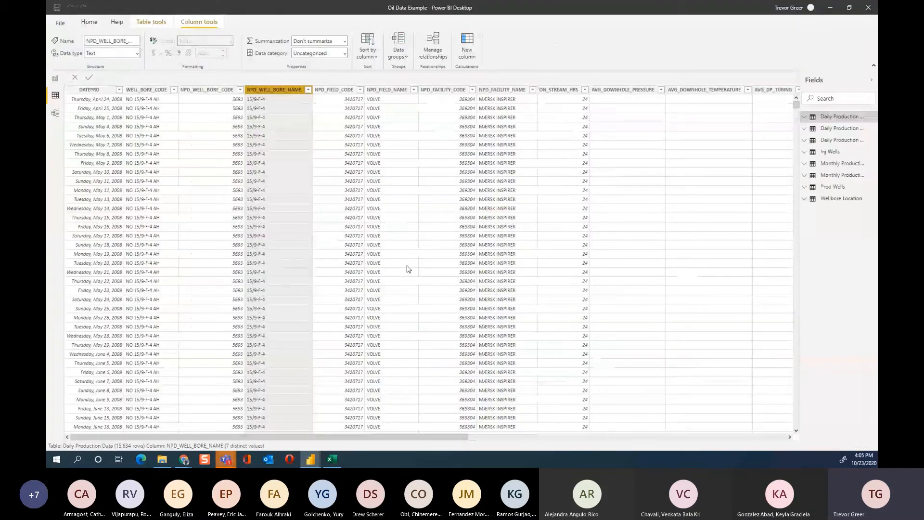
{"action": "left_click", "coordinate": [54, 81]}
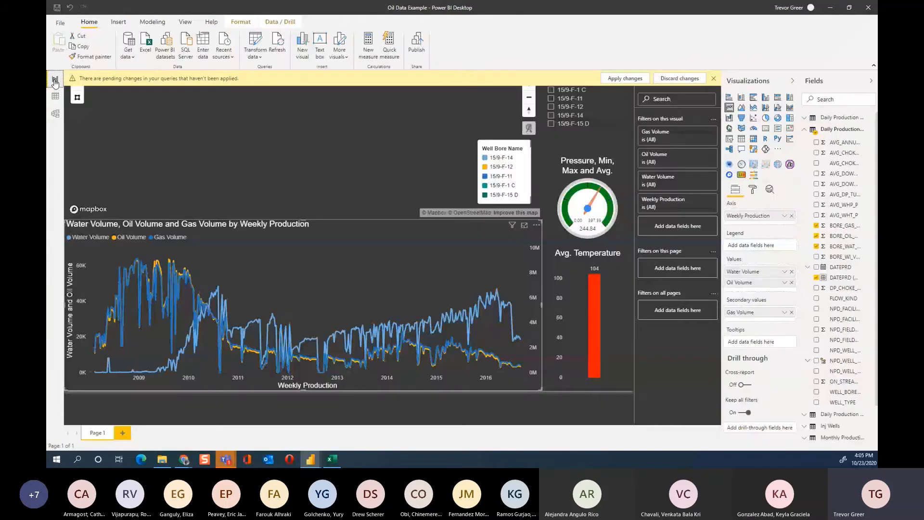
Browse the common data sources and the full list of Get Data connectors, including the database and Azure options
{"action": "left_click", "coordinate": [59, 22]}
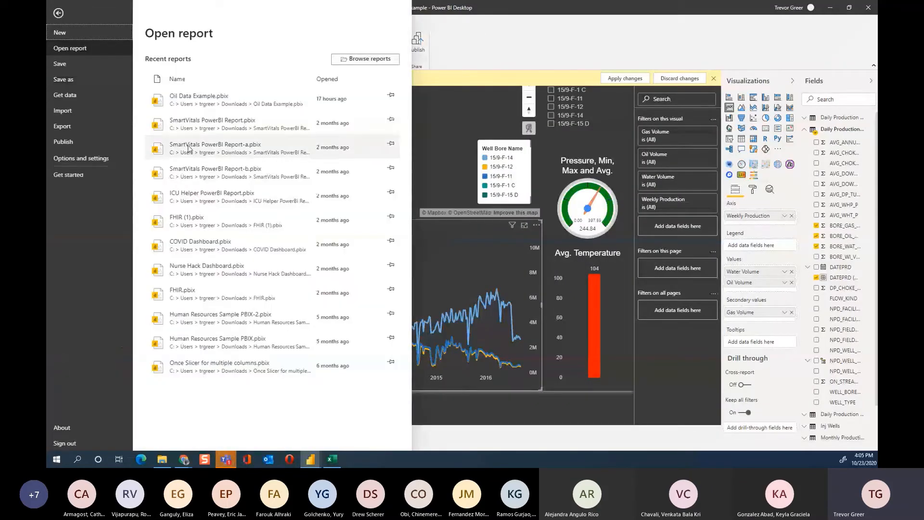
{"action": "left_click", "coordinate": [70, 98]}
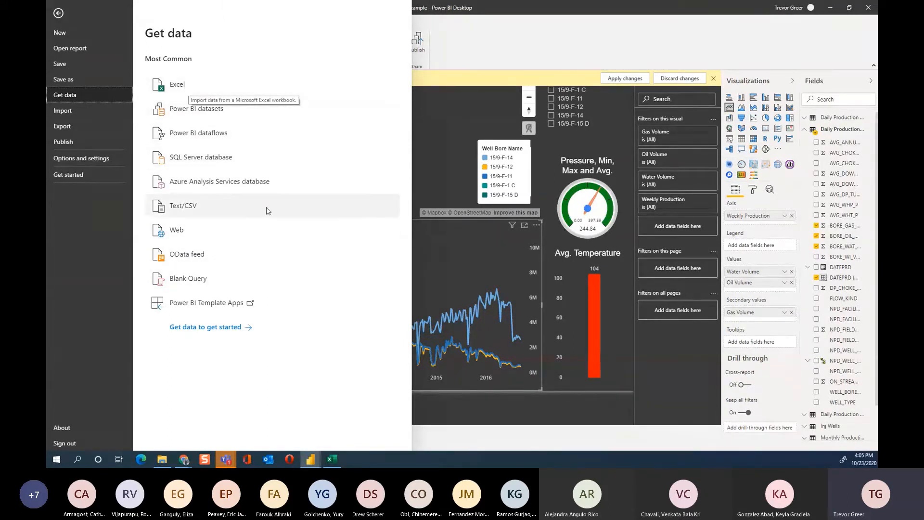
{"action": "key", "text": "Escape"}
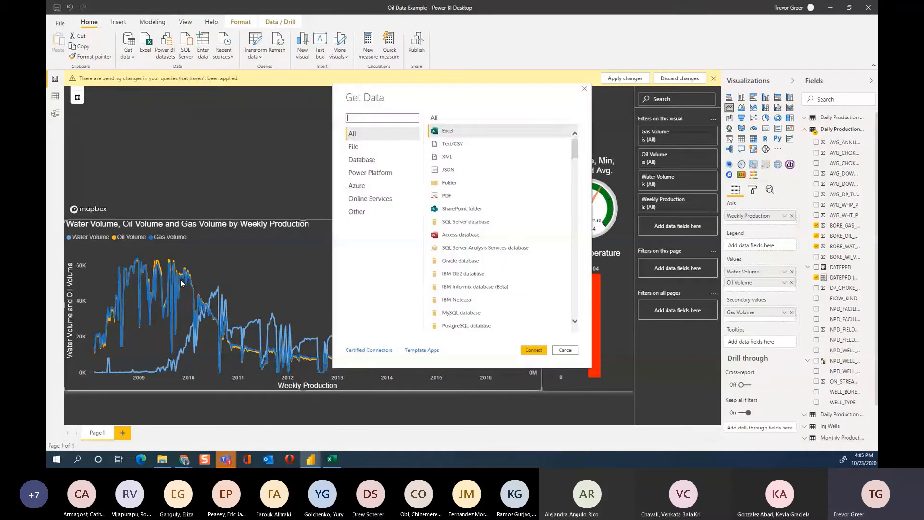
{"action": "scroll", "coordinate": [548, 183], "scroll_direction": "down", "scroll_amount": 3}
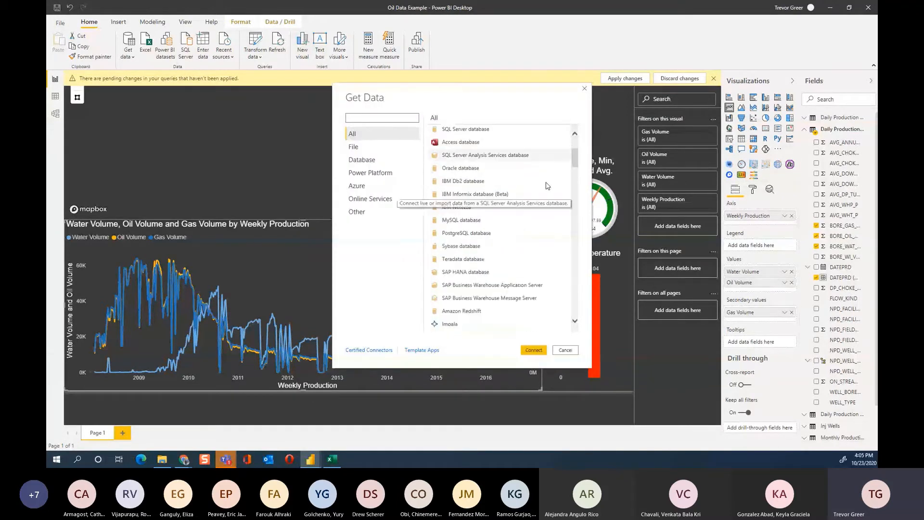
{"action": "scroll", "coordinate": [547, 186], "scroll_direction": "down", "scroll_amount": 2}
{"action": "scroll", "coordinate": [548, 185], "scroll_direction": "down", "scroll_amount": 2}
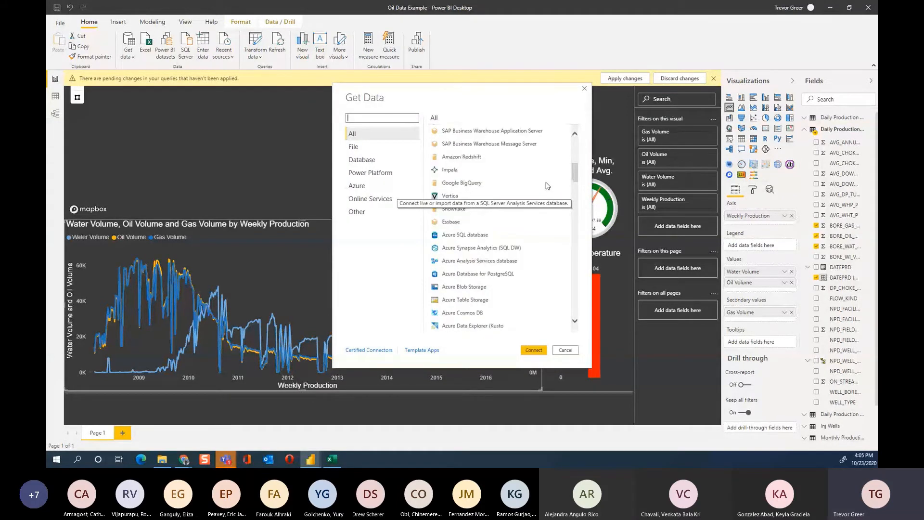
{"action": "scroll", "coordinate": [547, 186], "scroll_direction": "up", "scroll_amount": 7}
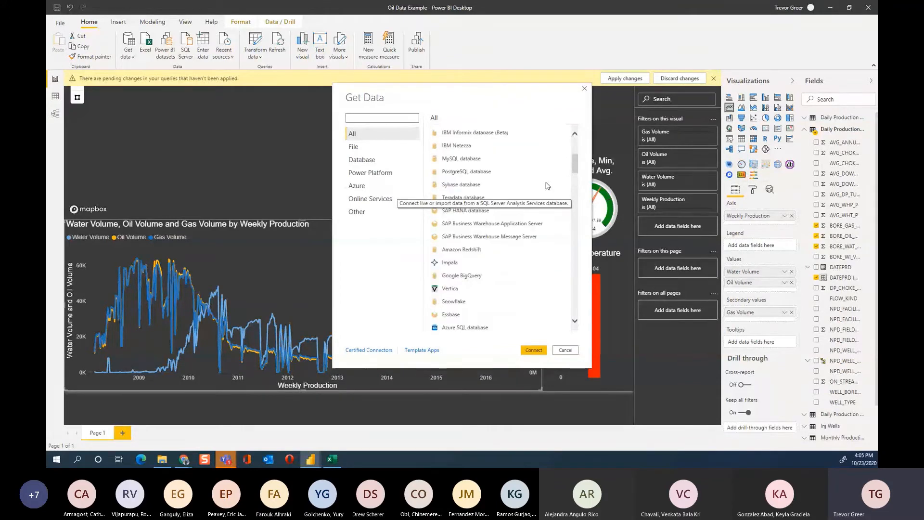
{"action": "scroll", "coordinate": [548, 186], "scroll_direction": "down", "scroll_amount": 6}
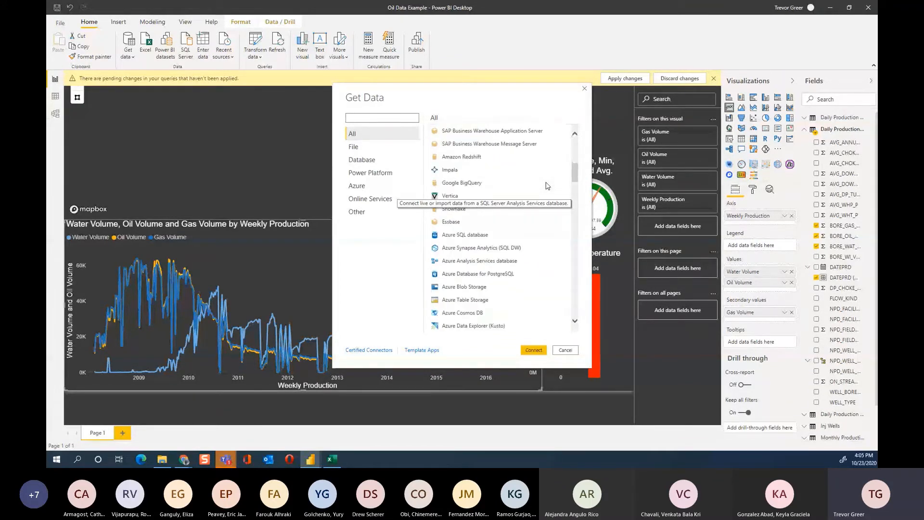
Look through the remaining Get Data connectors, including the online services and beta entries, and close the list without connecting
{"action": "scroll", "coordinate": [547, 186], "scroll_direction": "down", "scroll_amount": 6}
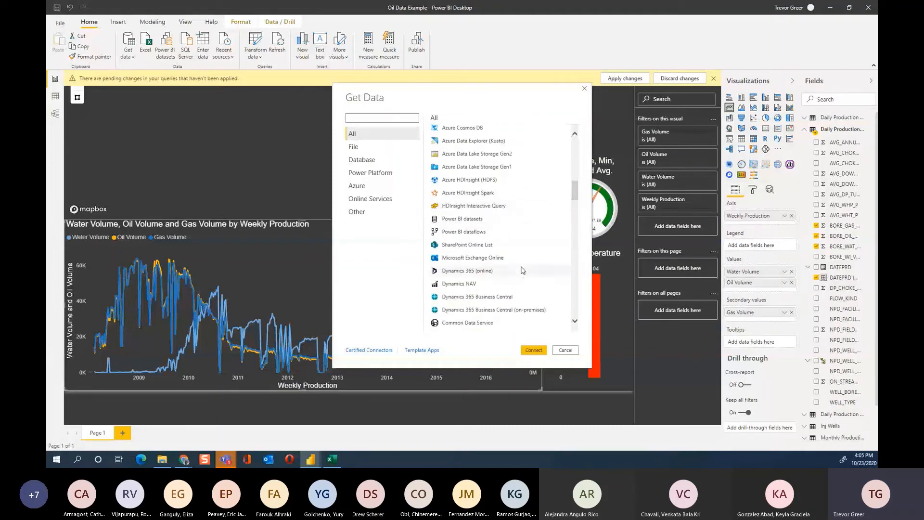
{"action": "scroll", "coordinate": [494, 246], "scroll_direction": "up", "scroll_amount": 2}
{"action": "scroll", "coordinate": [494, 247], "scroll_direction": "down", "scroll_amount": 6}
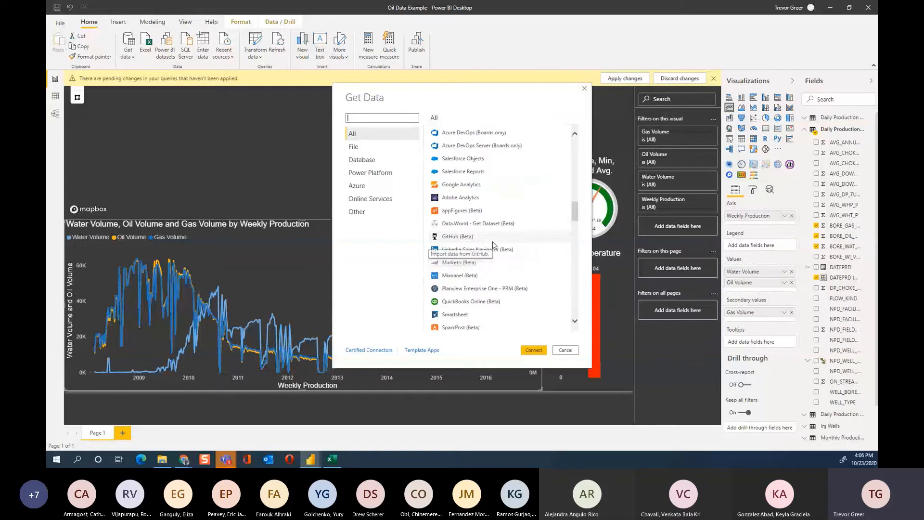
{"action": "scroll", "coordinate": [493, 245], "scroll_direction": "down", "scroll_amount": 10}
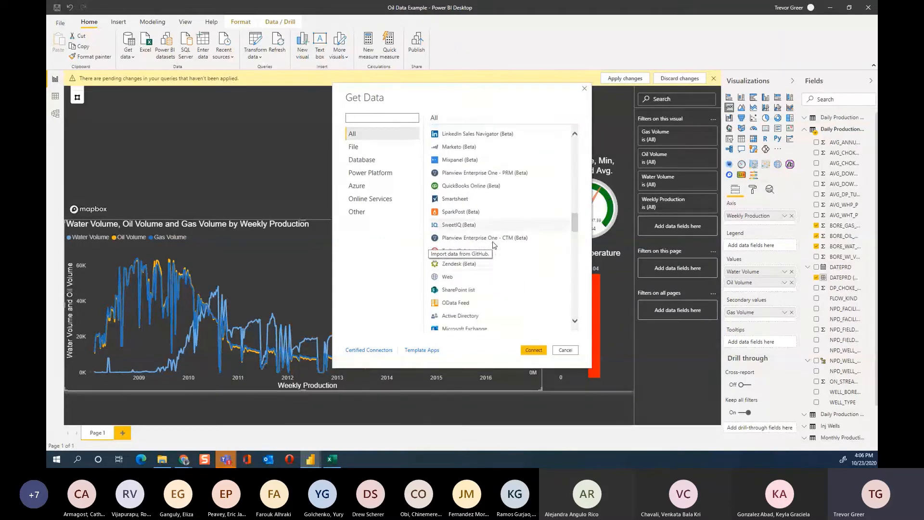
{"action": "scroll", "coordinate": [494, 246], "scroll_direction": "down", "scroll_amount": 10}
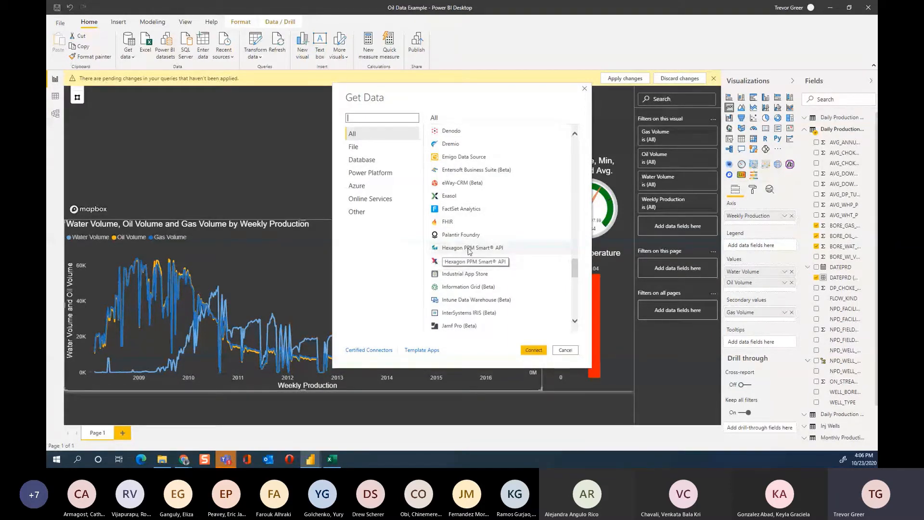
{"action": "scroll", "coordinate": [487, 285], "scroll_direction": "down", "scroll_amount": 2}
{"action": "scroll", "coordinate": [487, 285], "scroll_direction": "down", "scroll_amount": 15}
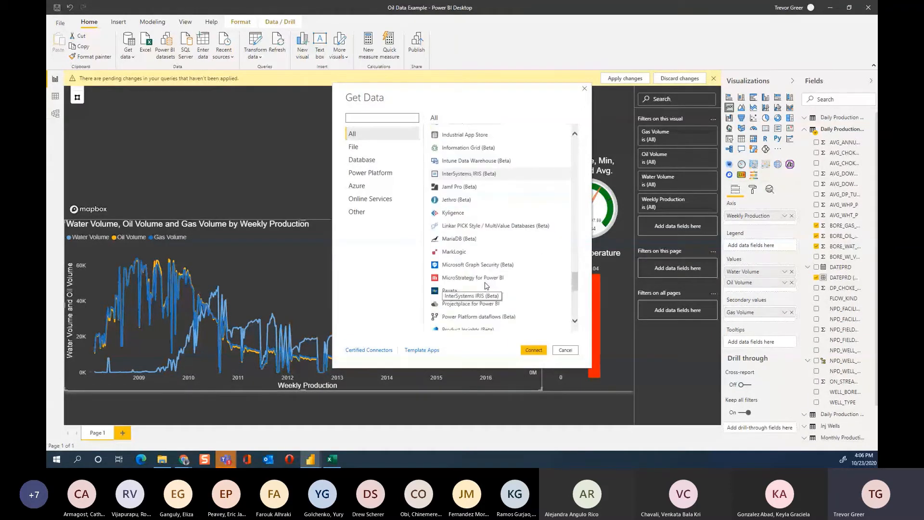
{"action": "scroll", "coordinate": [486, 286], "scroll_direction": "down", "scroll_amount": 3}
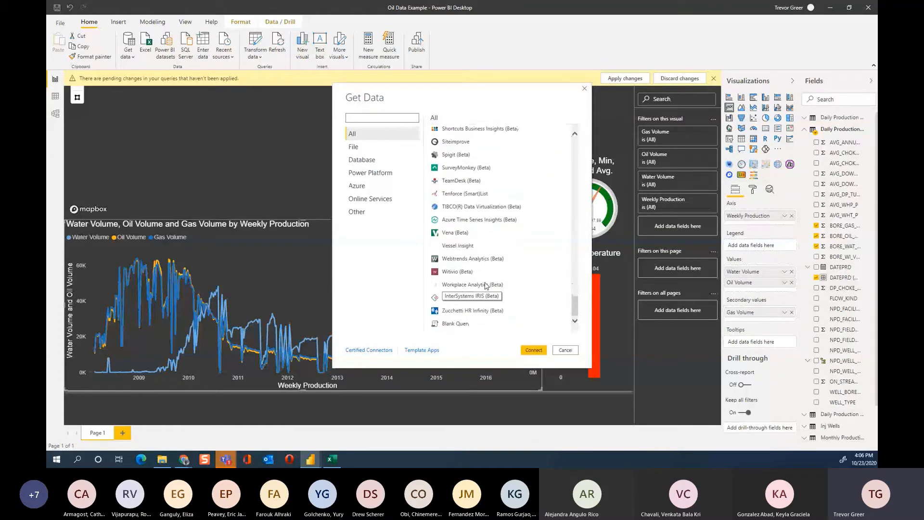
{"action": "scroll", "coordinate": [486, 285], "scroll_direction": "up", "scroll_amount": 20}
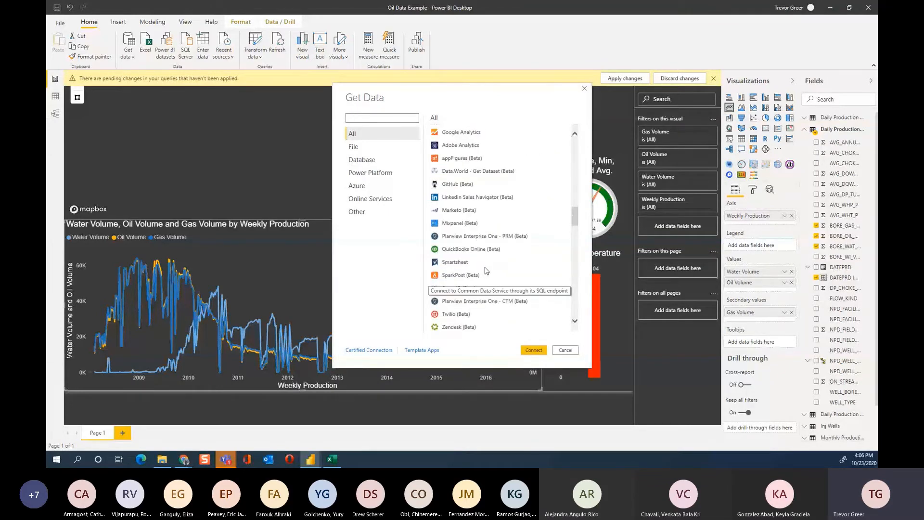
{"action": "scroll", "coordinate": [485, 270], "scroll_direction": "up", "scroll_amount": 8}
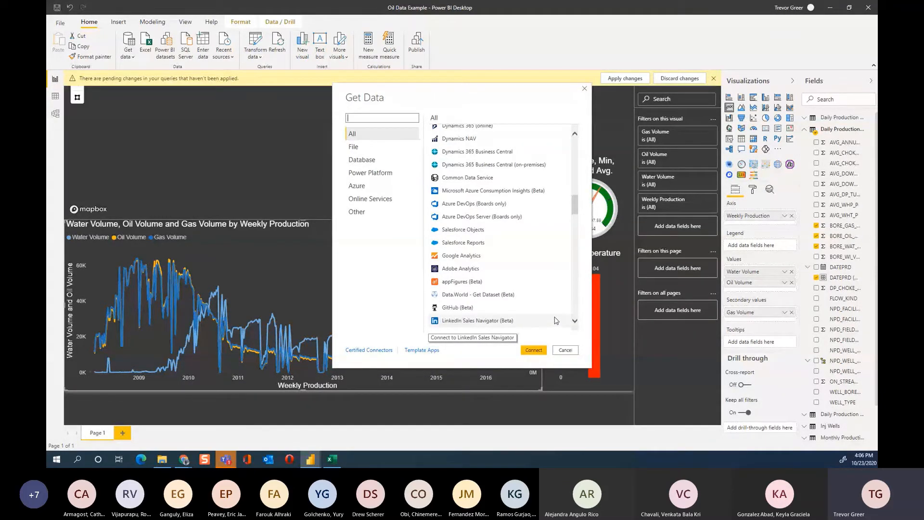
{"action": "scroll", "coordinate": [490, 281], "scroll_direction": "up", "scroll_amount": 5}
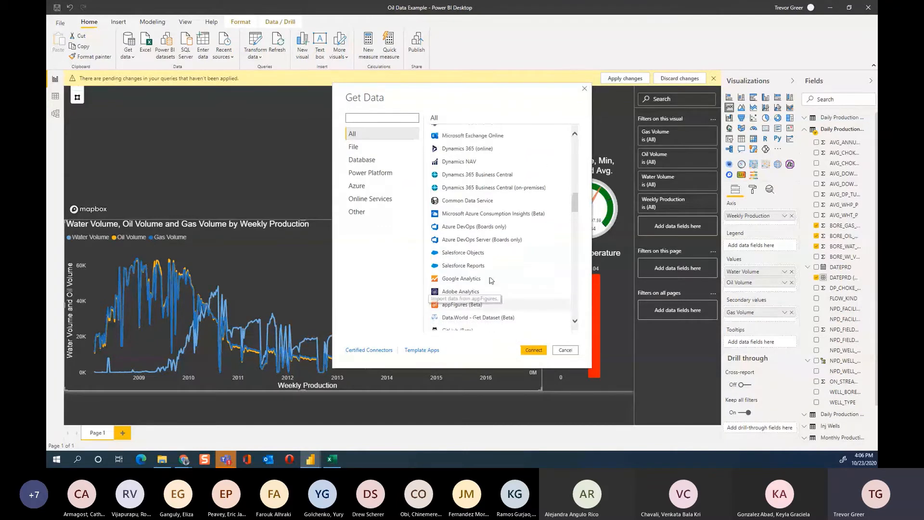
{"action": "scroll", "coordinate": [490, 281], "scroll_direction": "up", "scroll_amount": 6}
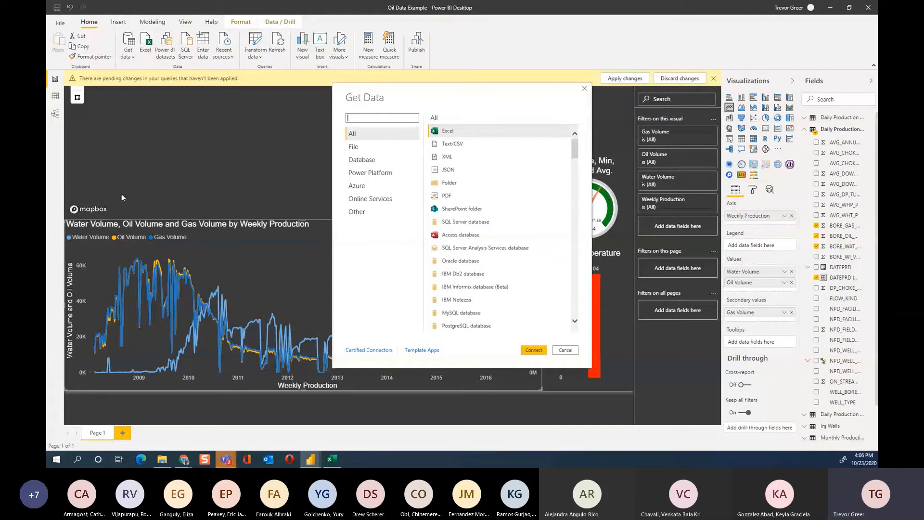
{"action": "left_click", "coordinate": [566, 350]}
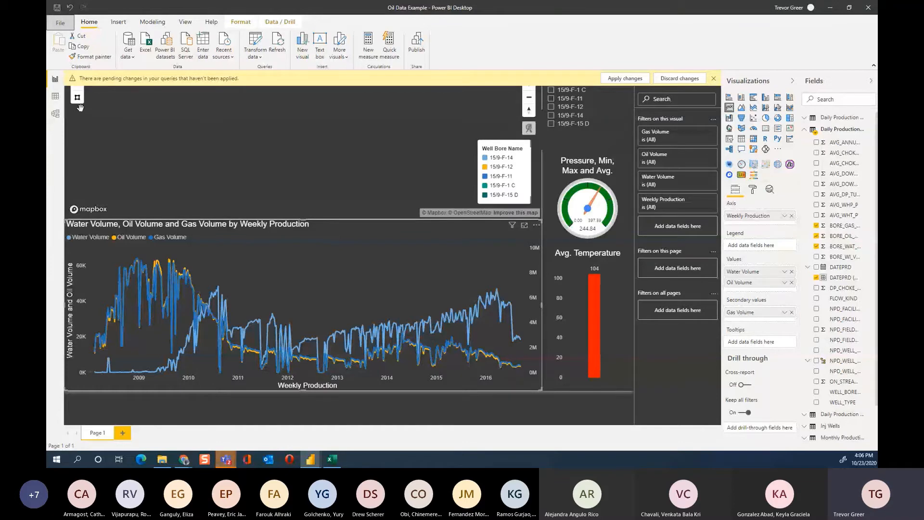
Inspect the NPD_WELL_BORE_CODE and WELL_BORE_CODE columns in the data view and return to the report view
{"action": "left_click", "coordinate": [54, 95]}
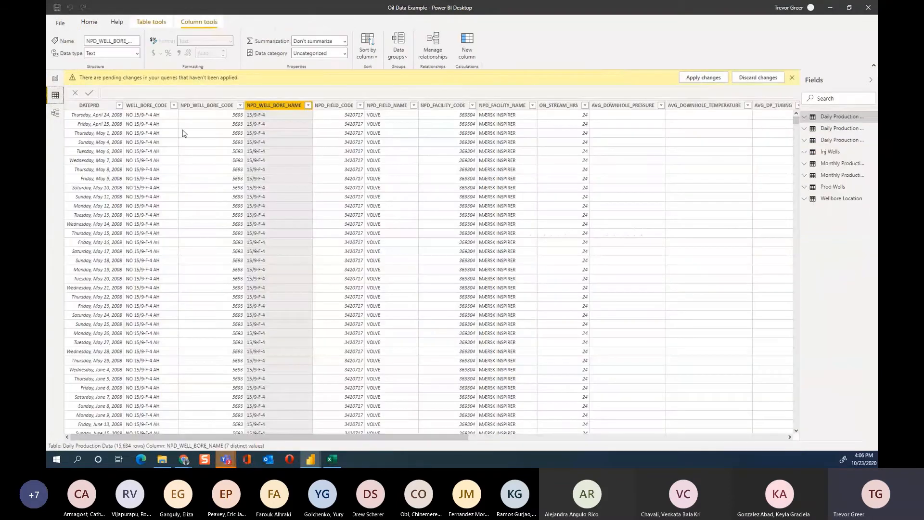
{"action": "left_click", "coordinate": [206, 105]}
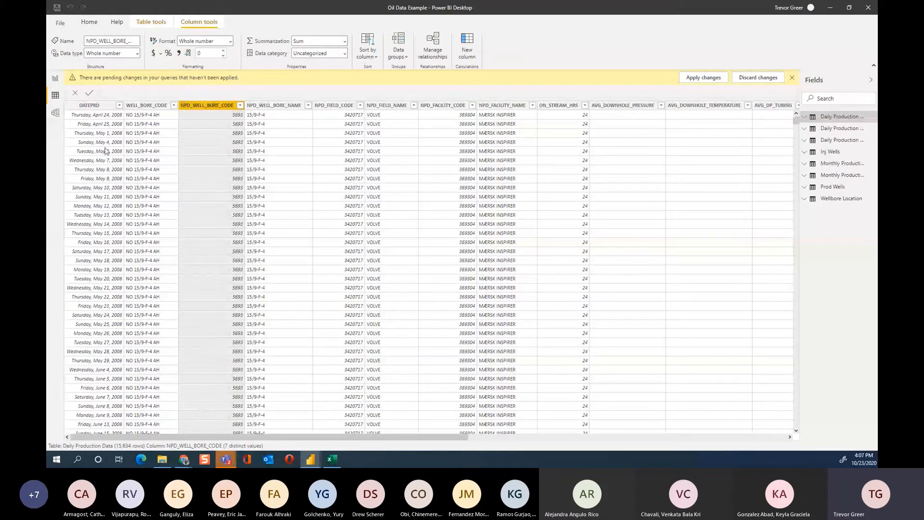
{"action": "left_click", "coordinate": [144, 178]}
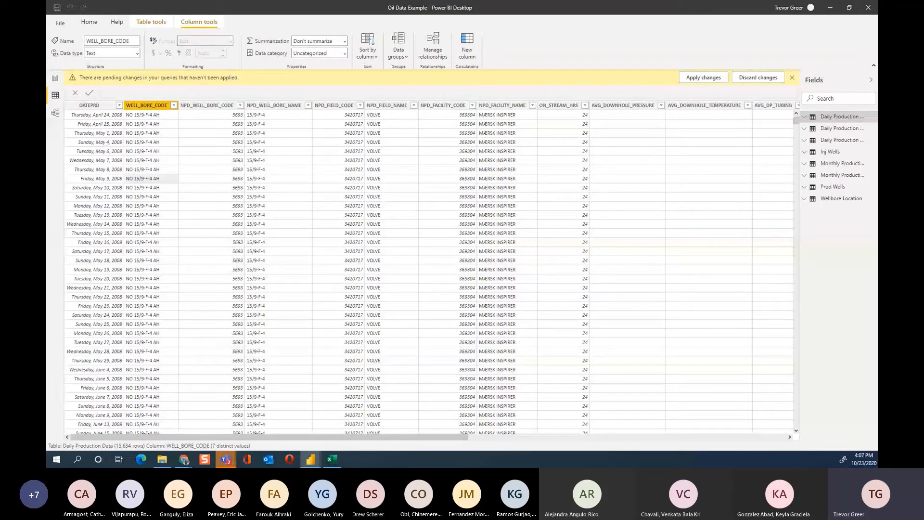
{"action": "left_click", "coordinate": [55, 80]}
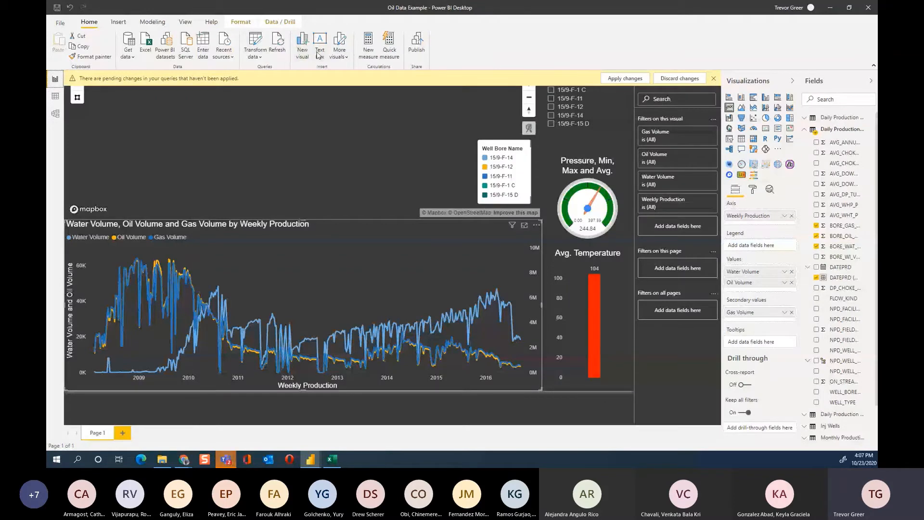
Open Power Query Editor and check the data types of the DATEPRD, well bore, field and facility columns in Daily Production Data - OP
{"action": "left_click", "coordinate": [258, 54]}
{"action": "left_click", "coordinate": [259, 68]}
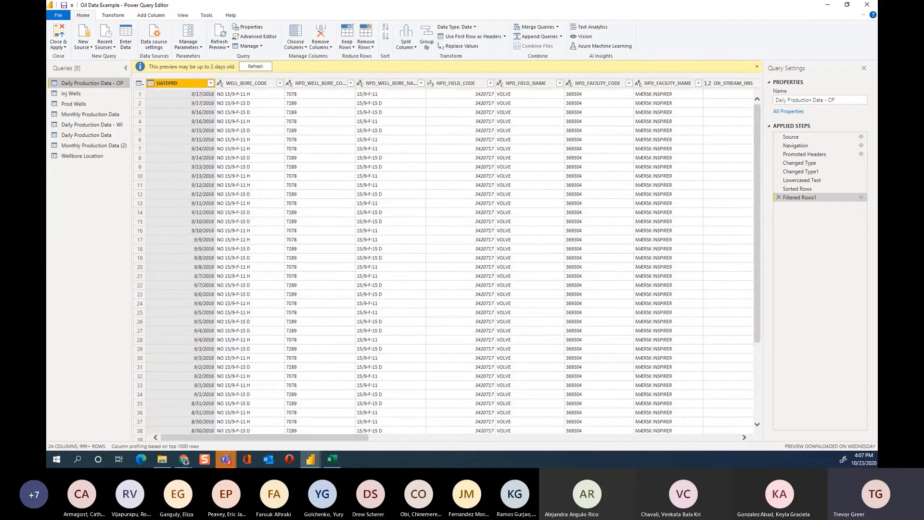
{"action": "left_click", "coordinate": [139, 132]}
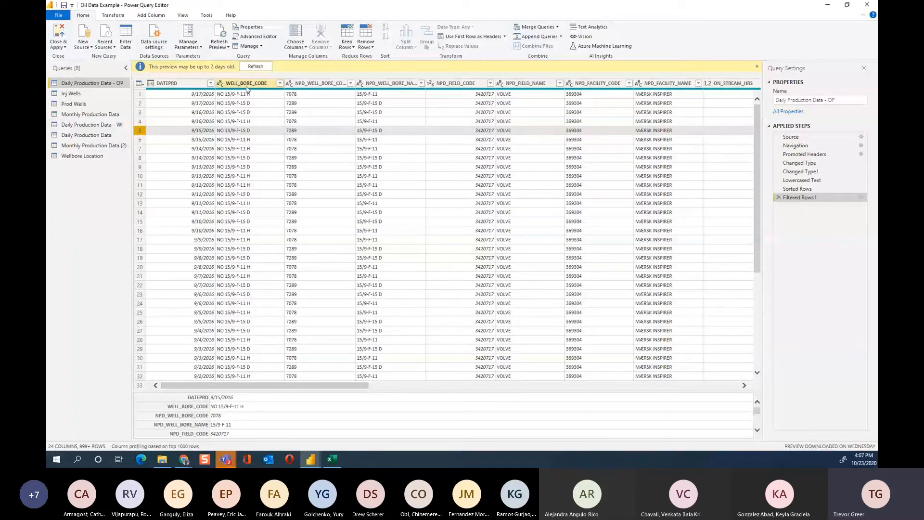
{"action": "left_click", "coordinate": [337, 167]}
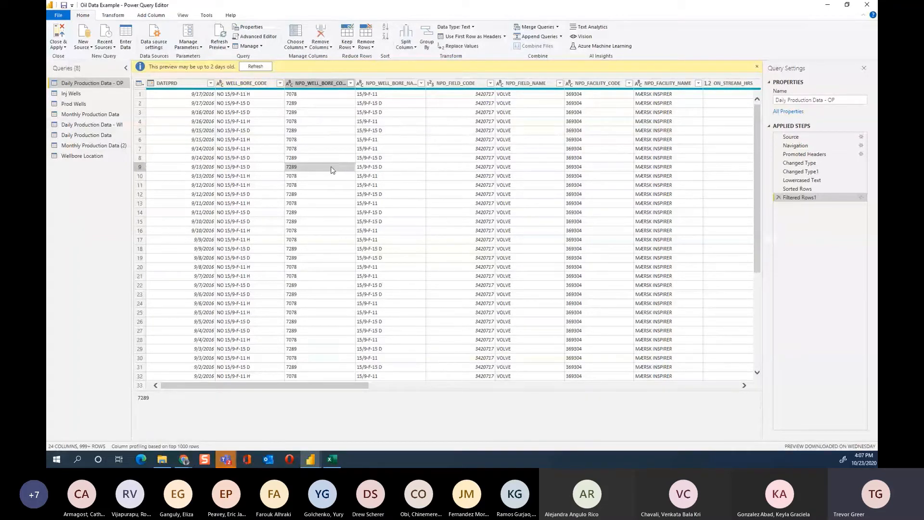
{"action": "left_click", "coordinate": [450, 81]}
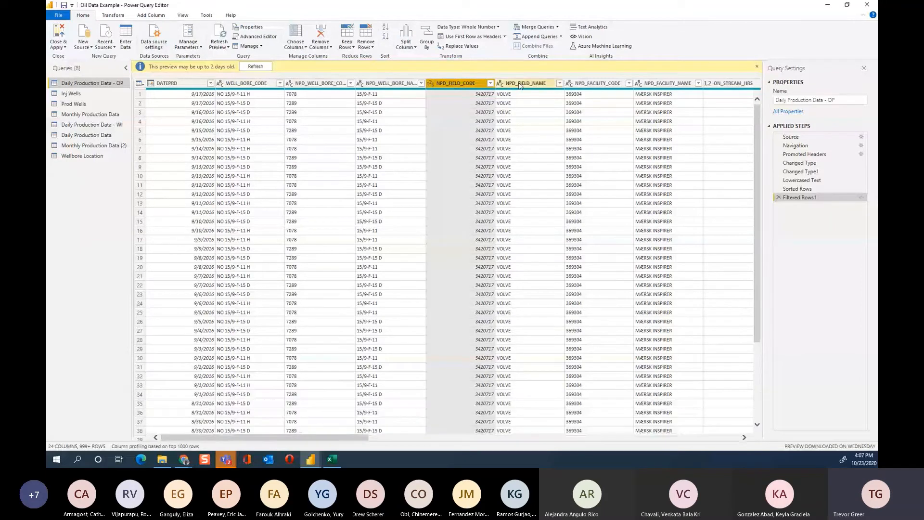
{"action": "left_click", "coordinate": [520, 84]}
{"action": "left_click", "coordinate": [573, 84]}
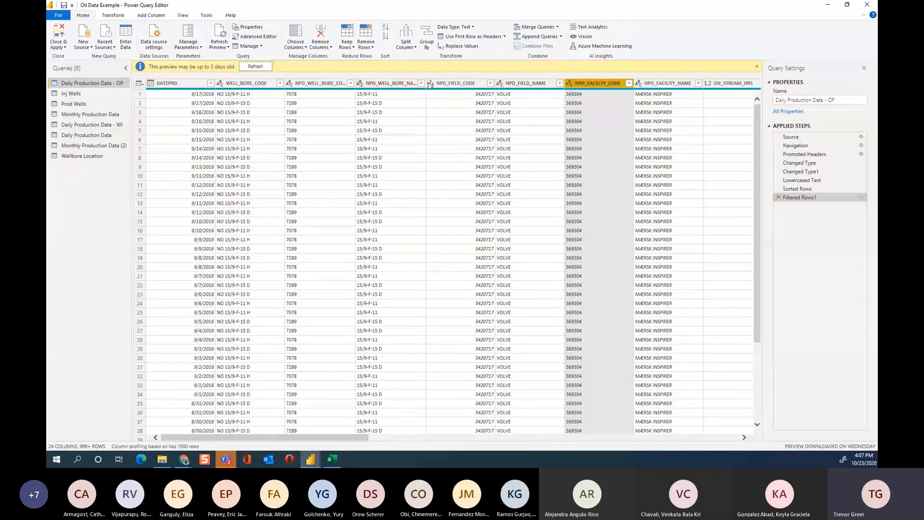
{"action": "left_click", "coordinate": [315, 86]}
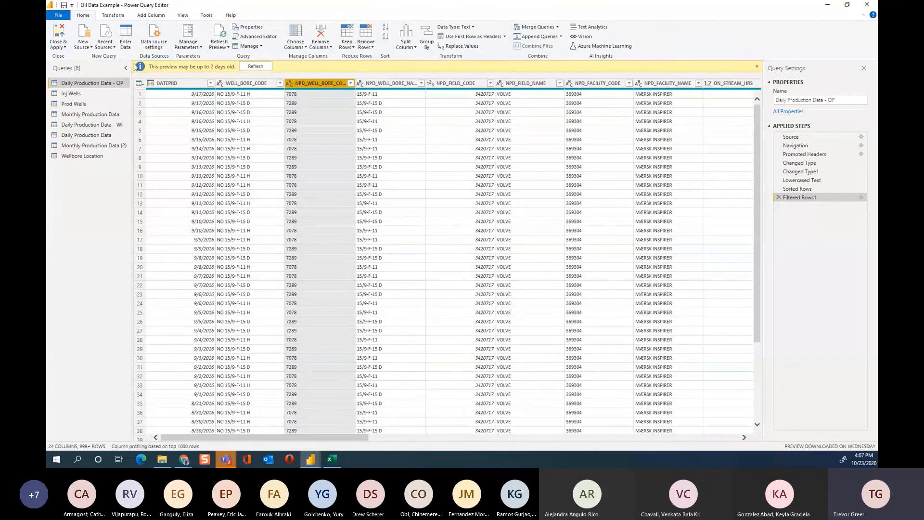
{"action": "left_click", "coordinate": [162, 85]}
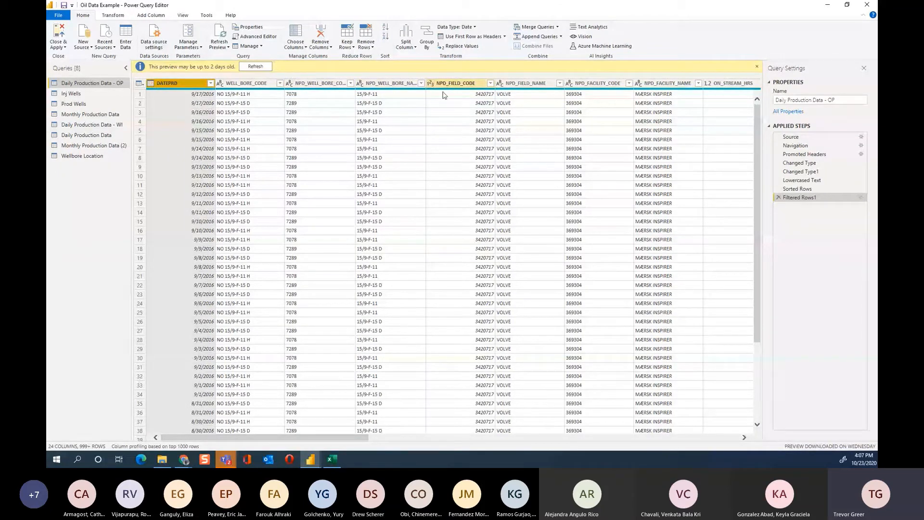
Compare the text type of NPD_WELL_BORE_CODE with the whole number type of NPD_FIELD_CODE, and view the neighbouring columns
{"action": "left_click_drag", "start_coordinate": [251, 441], "coordinate": [323, 440]}
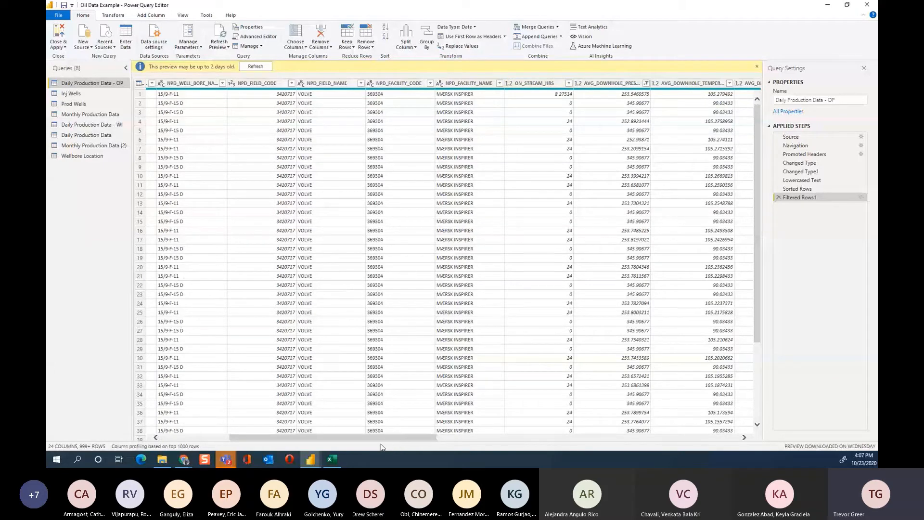
{"action": "left_click_drag", "start_coordinate": [375, 440], "coordinate": [346, 439]}
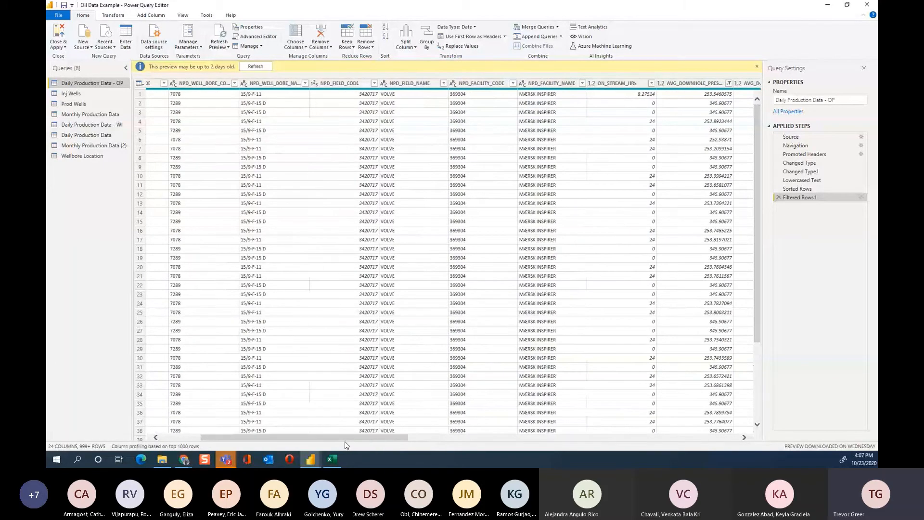
{"action": "left_click", "coordinate": [195, 84]}
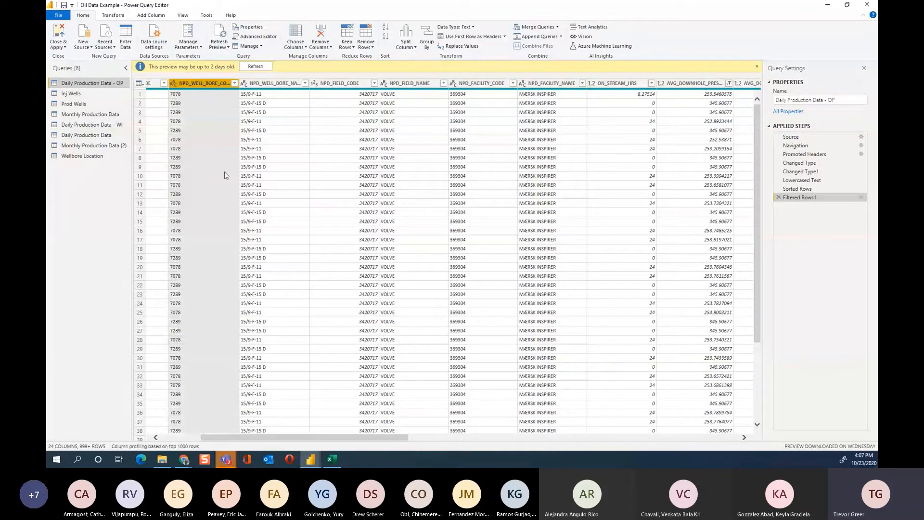
{"action": "left_click", "coordinate": [191, 95]}
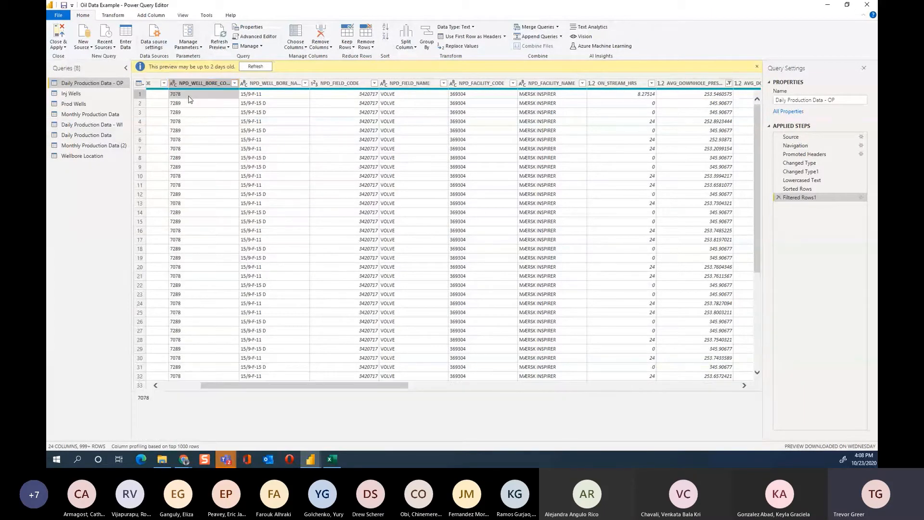
{"action": "left_click", "coordinate": [188, 177]}
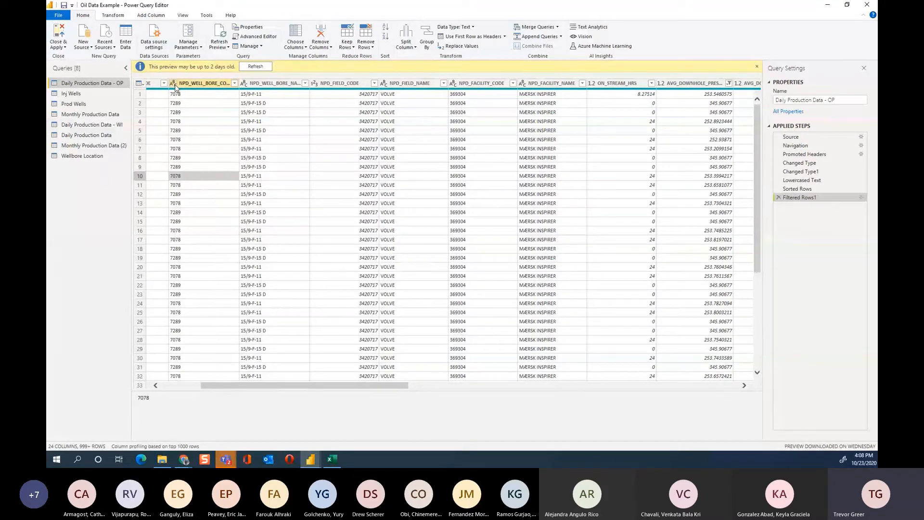
{"action": "left_click", "coordinate": [188, 123]}
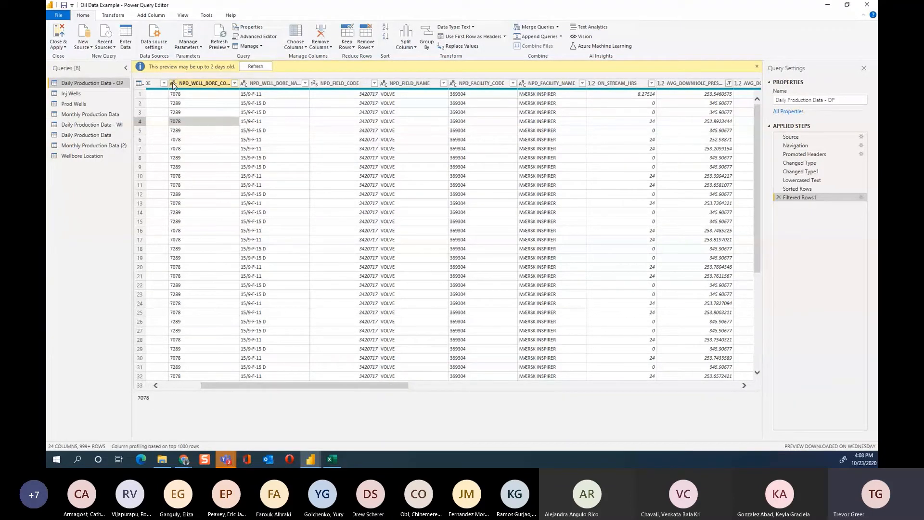
{"action": "left_click", "coordinate": [336, 86]}
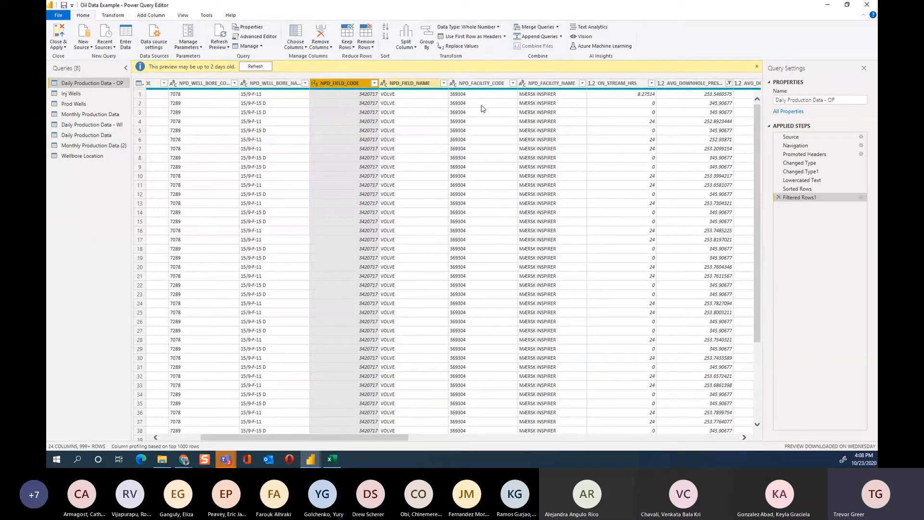
{"action": "left_click_drag", "start_coordinate": [398, 440], "coordinate": [415, 440]}
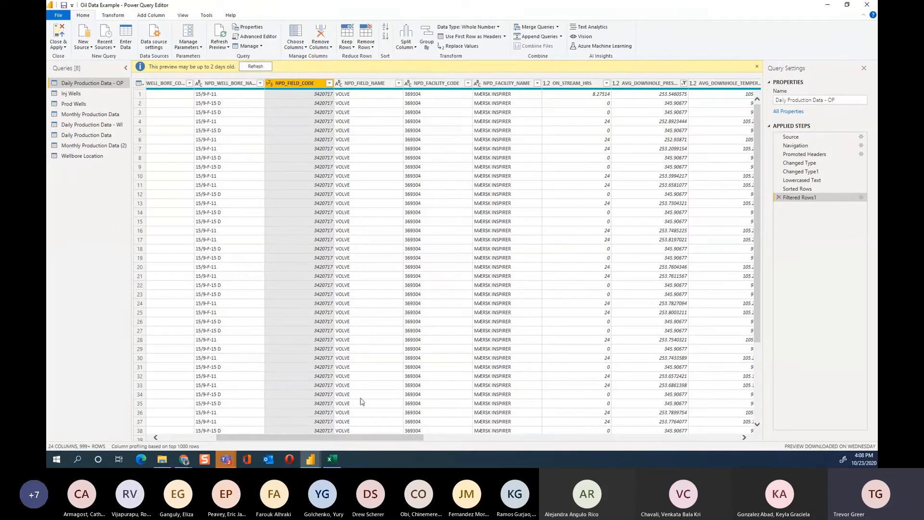
Close Power Query Editor and return to the Oil Data Example report
{"action": "key", "text": "alt+Tab"}
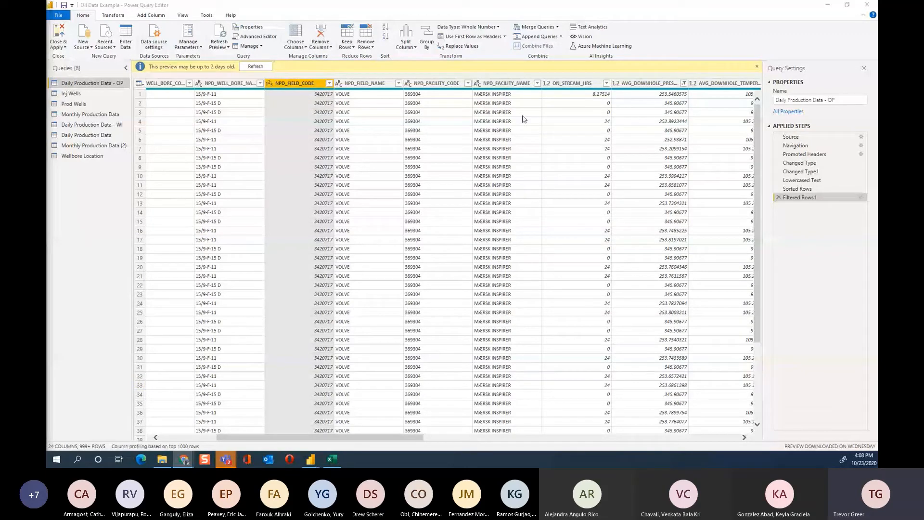
{"action": "left_click", "coordinate": [388, 124]}
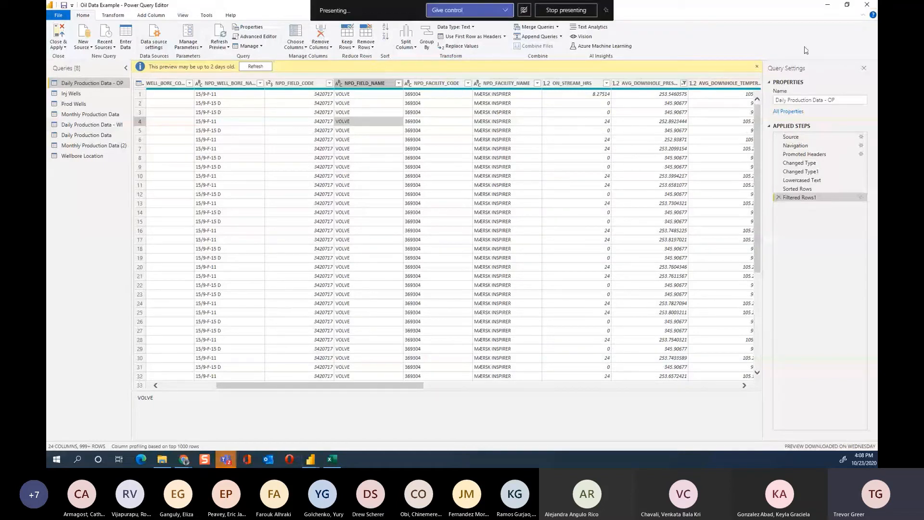
{"action": "left_click", "coordinate": [406, 294]}
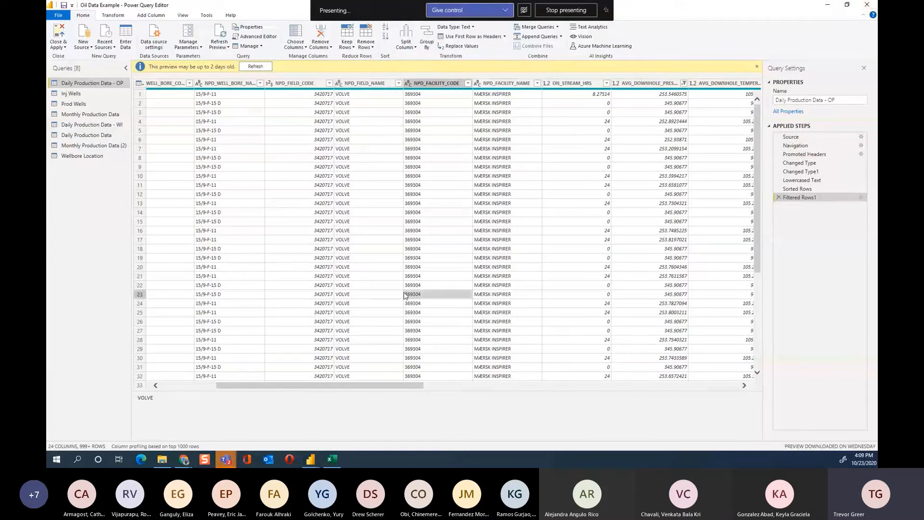
{"action": "left_click", "coordinate": [863, 9]}
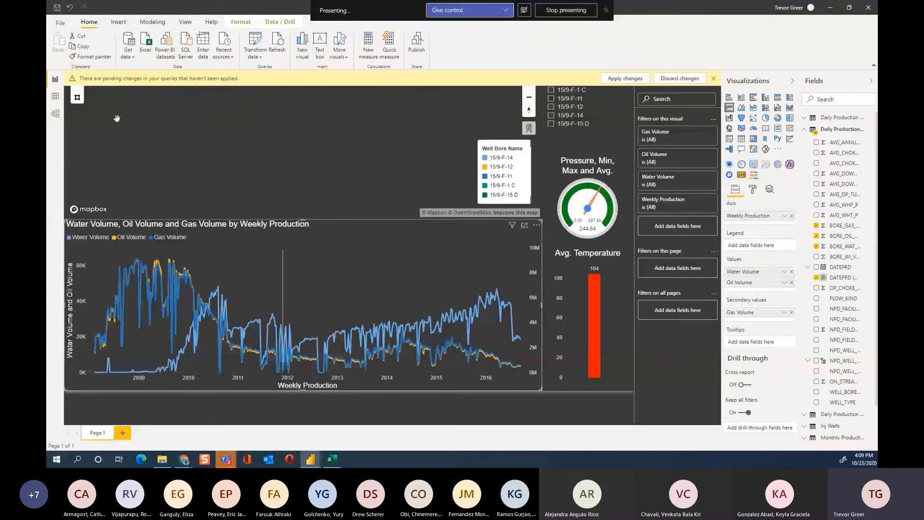
{"action": "left_click", "coordinate": [714, 78]}
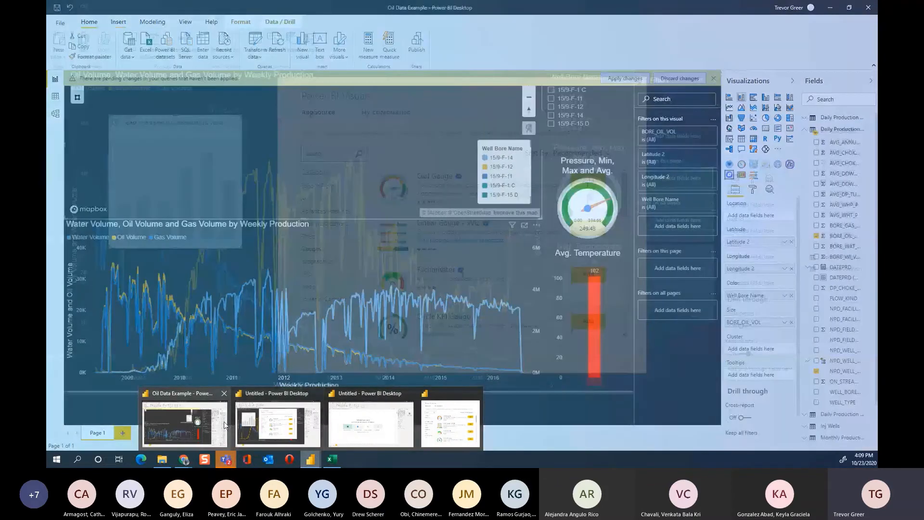
Switch to the untitled oil volume report, close the Power BI Visuals store and delete the empty column chart placeholder
{"action": "left_click", "coordinate": [278, 426]}
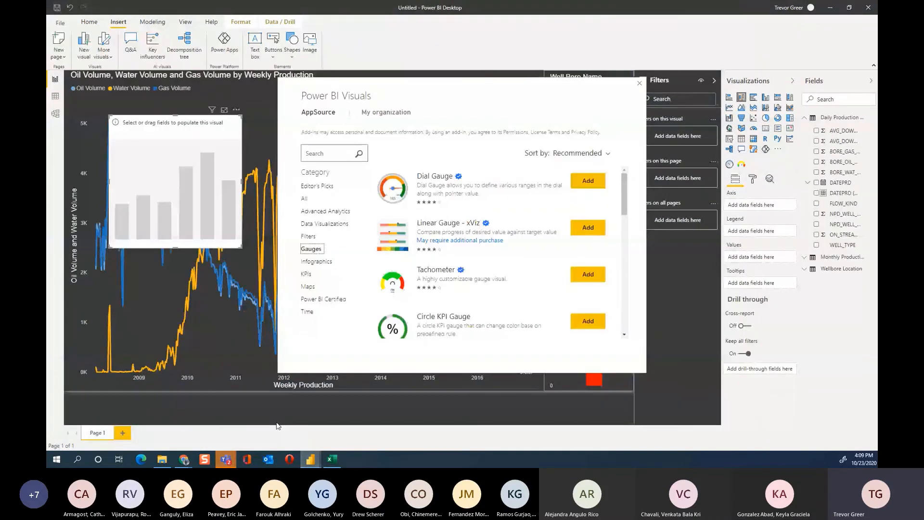
{"action": "left_click", "coordinate": [639, 83]}
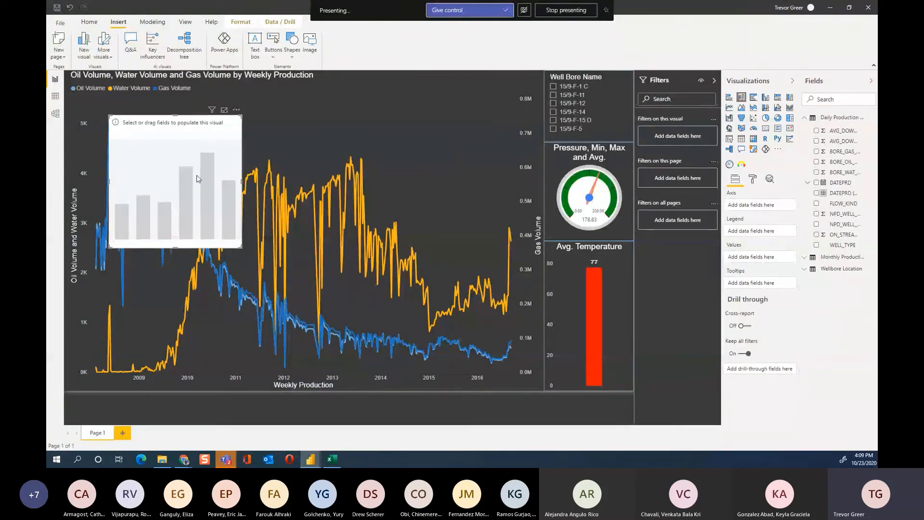
{"action": "key", "text": "Delete"}
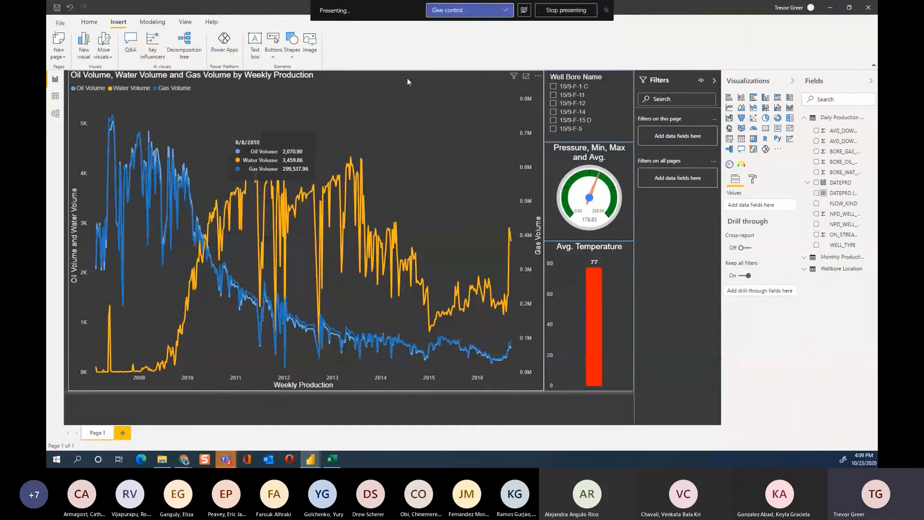
View the aggregation options of the Oil Volume field in the weekly production line chart
{"action": "left_click", "coordinate": [477, 140]}
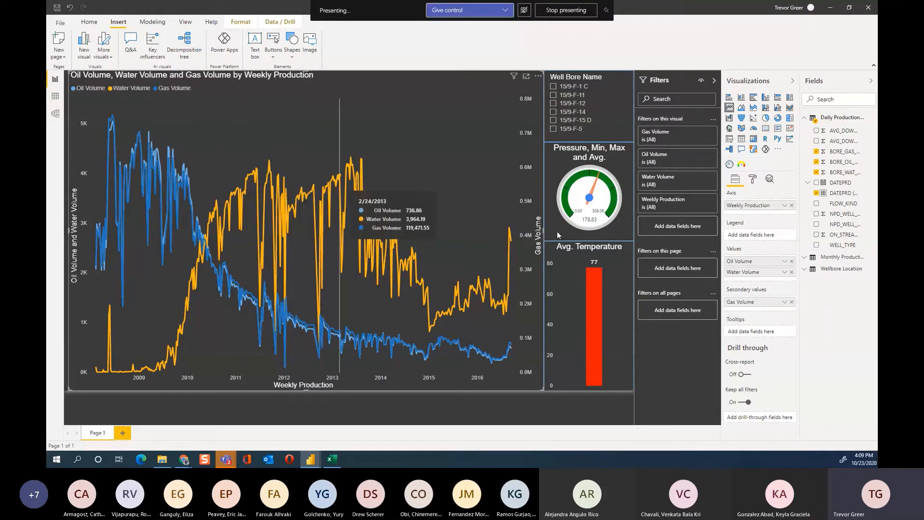
{"action": "left_click", "coordinate": [785, 262]}
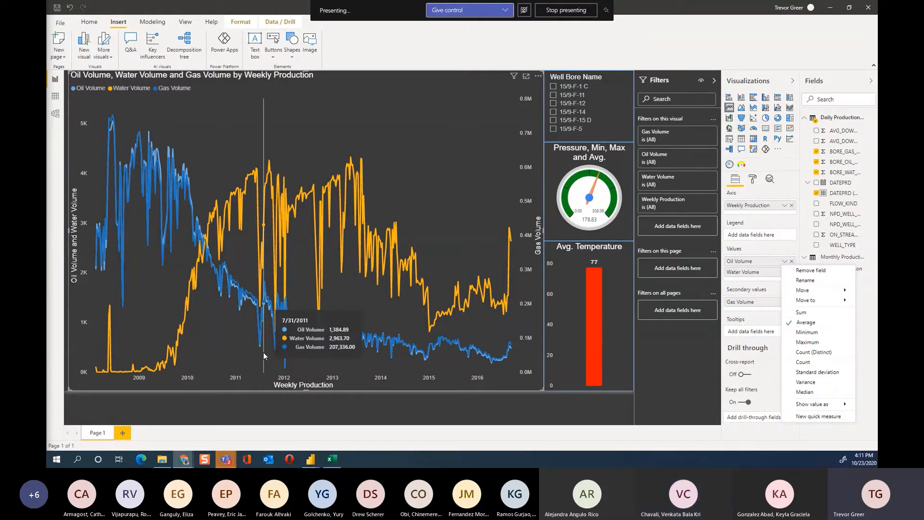
Switch to the blank Power BI report and connect it to the Excel workbook Volve production data_Well locations.xlsx
{"action": "mouse_move", "coordinate": [312, 464]}
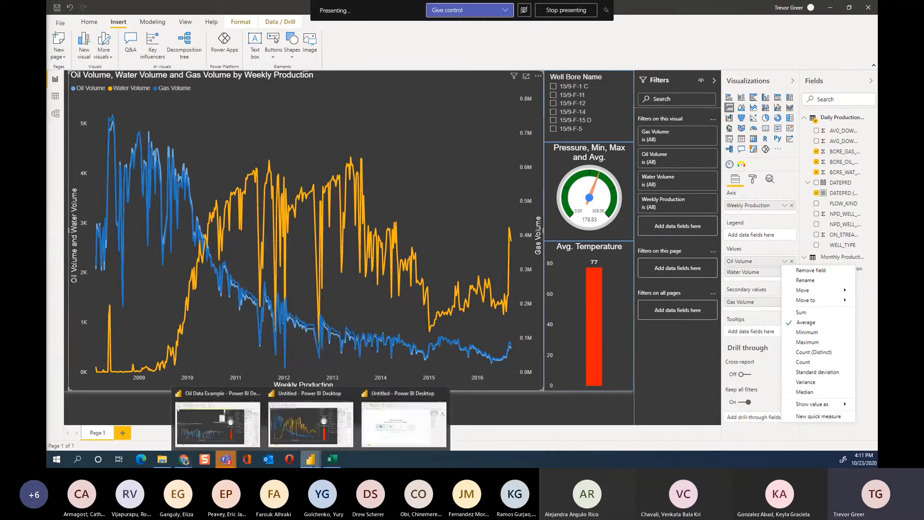
{"action": "left_click", "coordinate": [403, 417]}
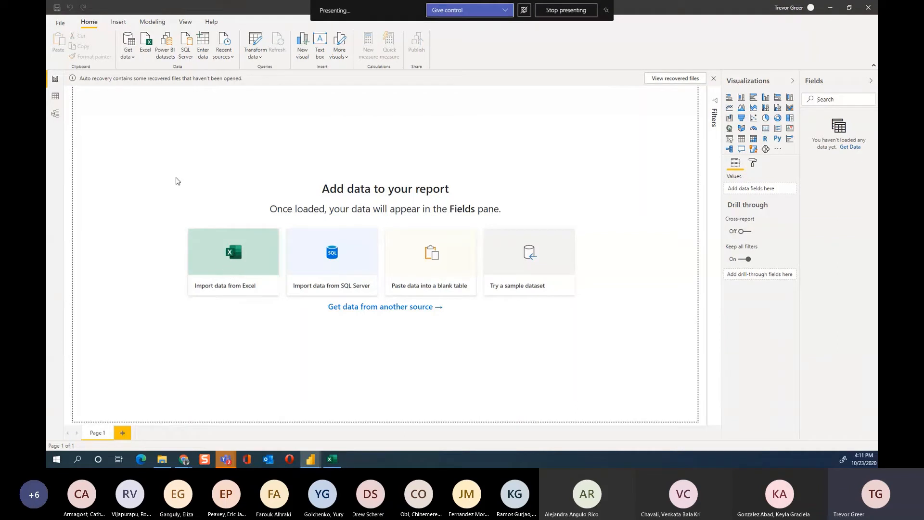
{"action": "left_click", "coordinate": [56, 24]}
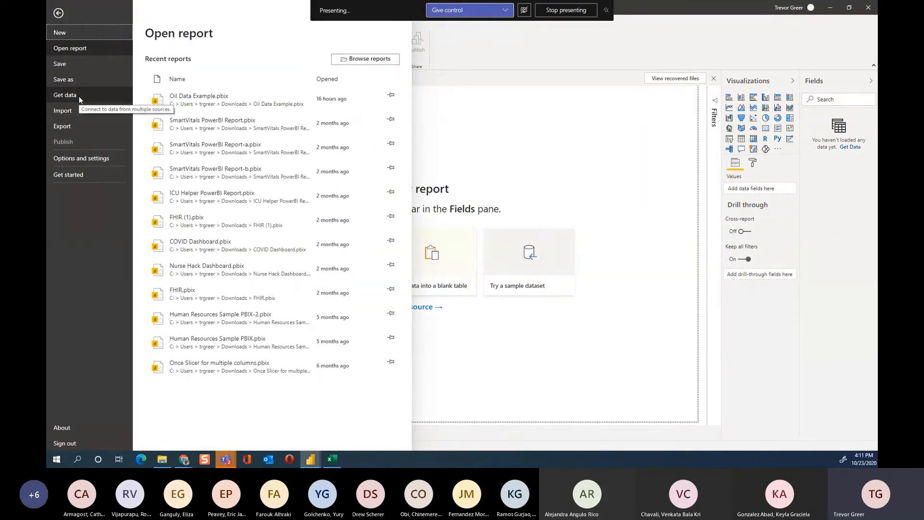
{"action": "left_click", "coordinate": [72, 95]}
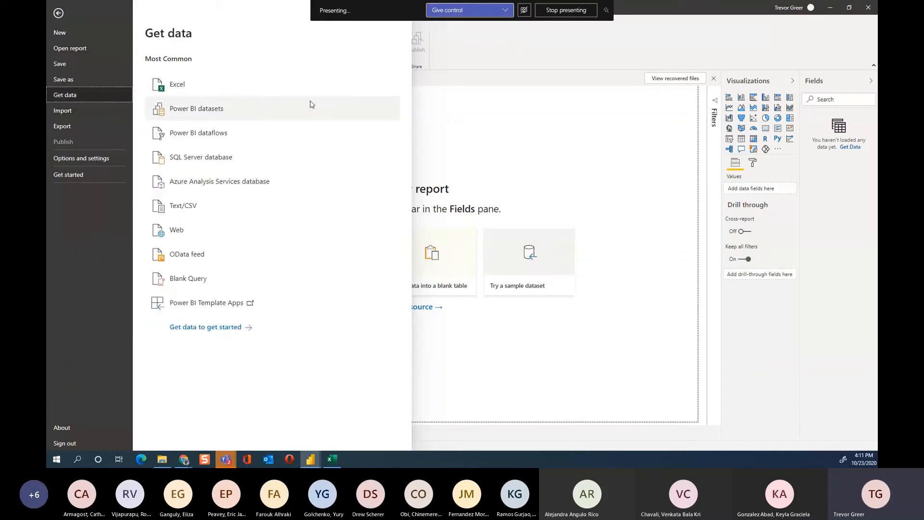
{"action": "left_click", "coordinate": [229, 92]}
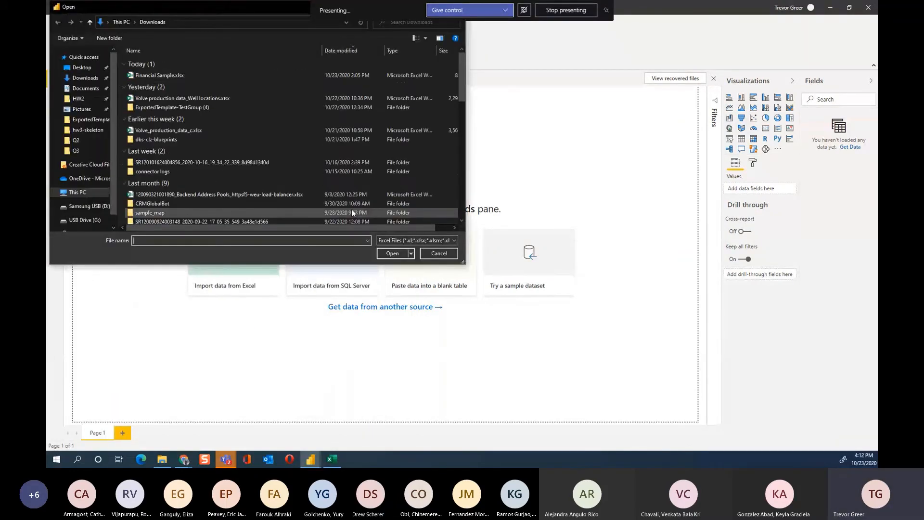
{"action": "left_click", "coordinate": [229, 98]}
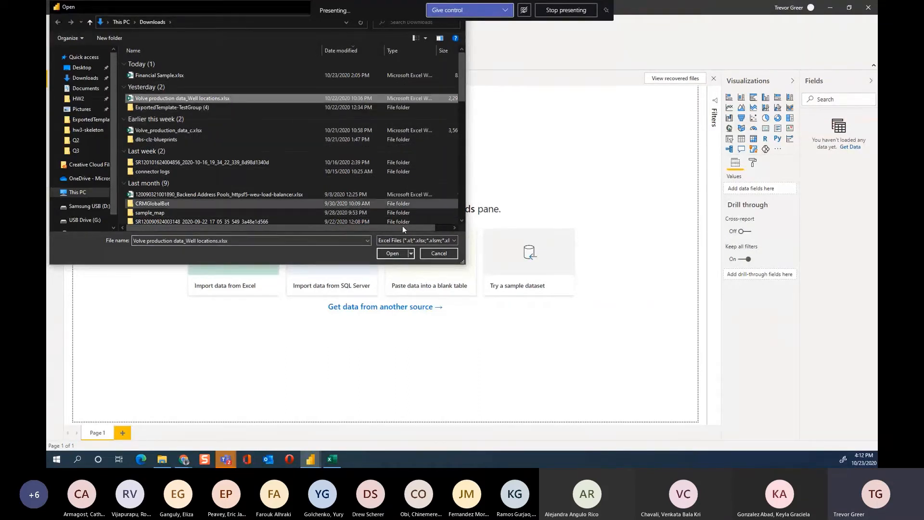
{"action": "left_click", "coordinate": [392, 253]}
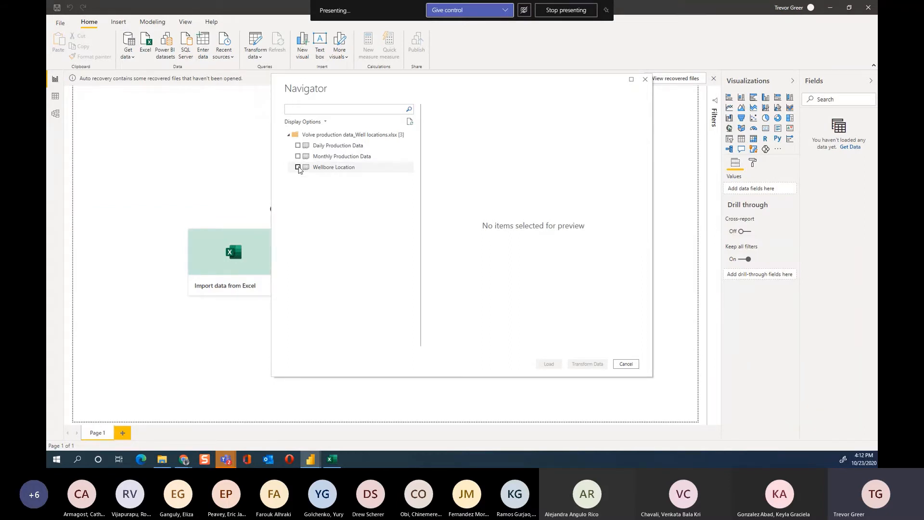
Load the Daily Production Data, Monthly Production Data and Wellbore Location sheets into the report
{"action": "left_click", "coordinate": [298, 167]}
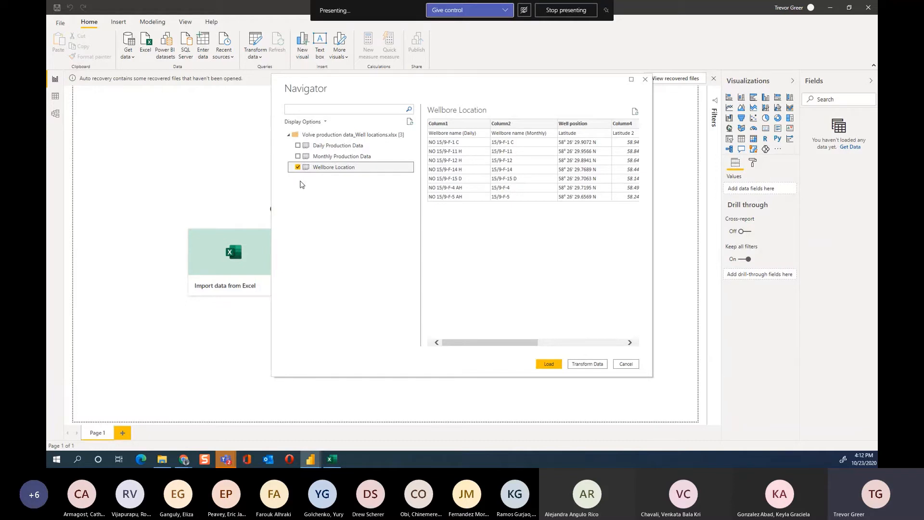
{"action": "left_click", "coordinate": [298, 156]}
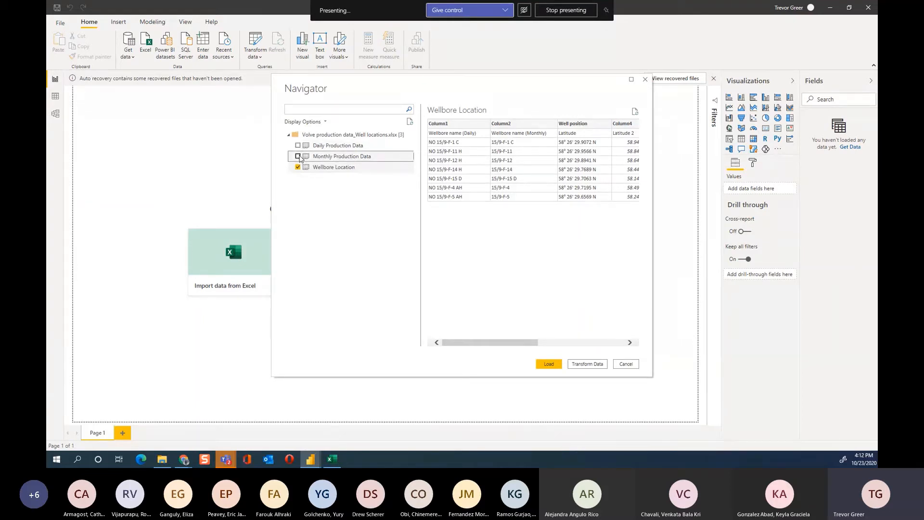
{"action": "left_click", "coordinate": [298, 145]}
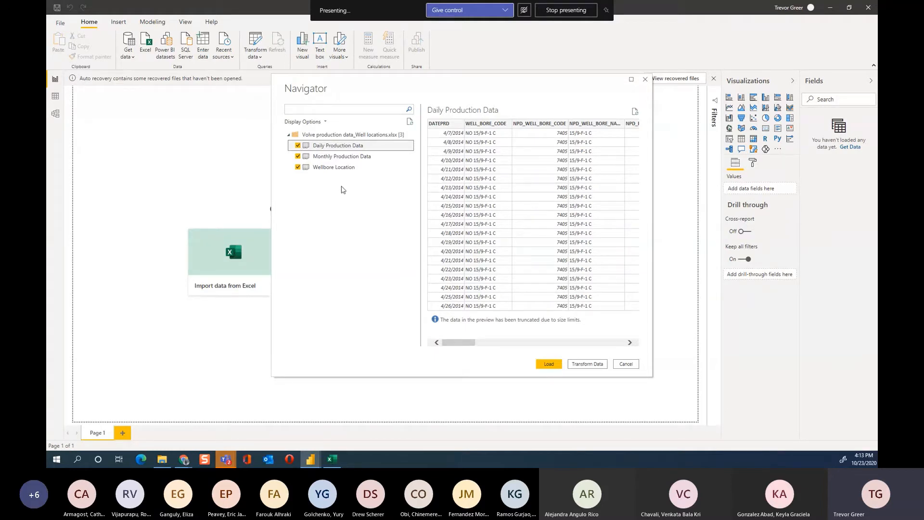
{"action": "left_click", "coordinate": [298, 167]}
{"action": "left_click", "coordinate": [550, 365]}
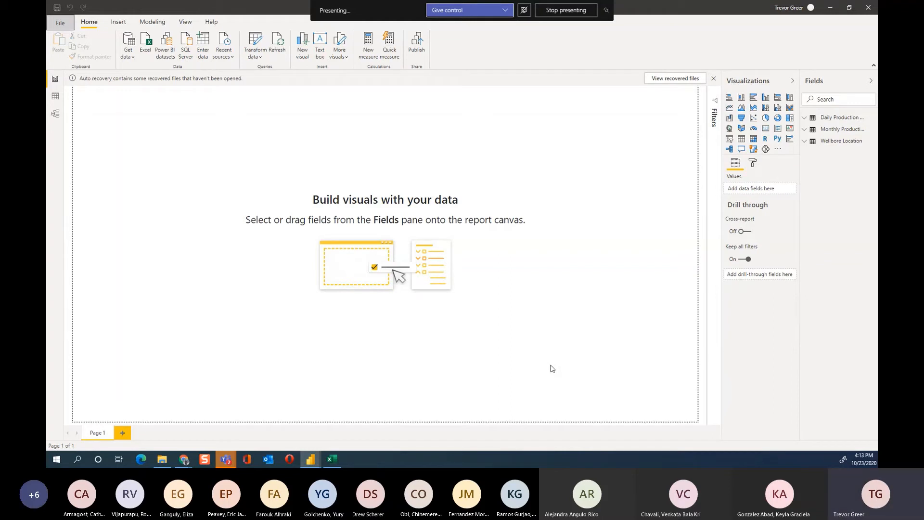
Dismiss the auto recovery notice, choosing to view the recovered files later
{"action": "left_click", "coordinate": [714, 79]}
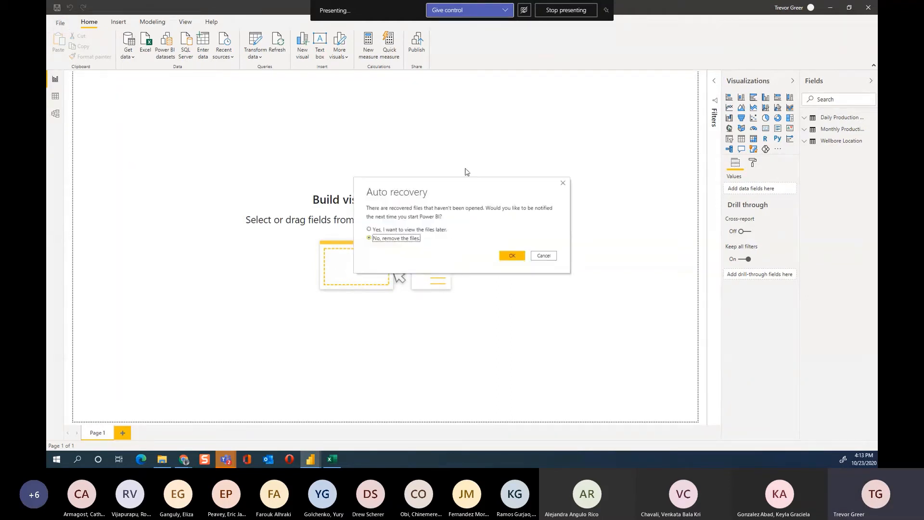
{"action": "left_click", "coordinate": [418, 230]}
{"action": "left_click", "coordinate": [512, 254]}
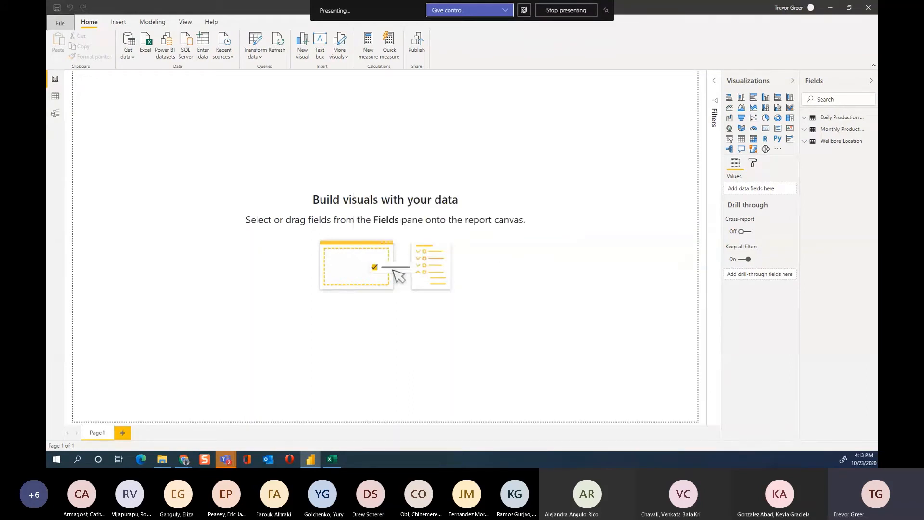
Examine the NPD_WELL_BORE_NAME, NPD_FIELD_CODE and NPD_WELL_BORE_CODE columns of Daily Production Data in the data view
{"action": "left_click", "coordinate": [56, 97]}
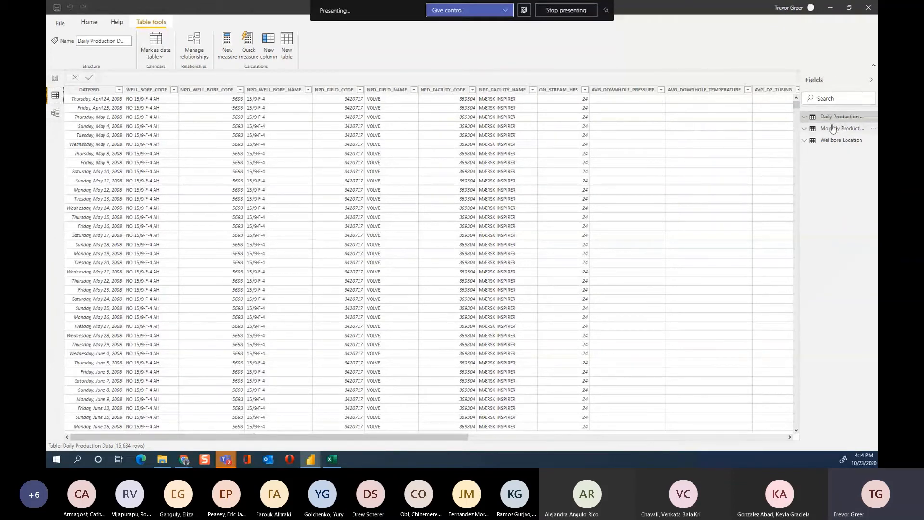
{"action": "left_click", "coordinate": [163, 117]}
{"action": "left_click", "coordinate": [276, 119]}
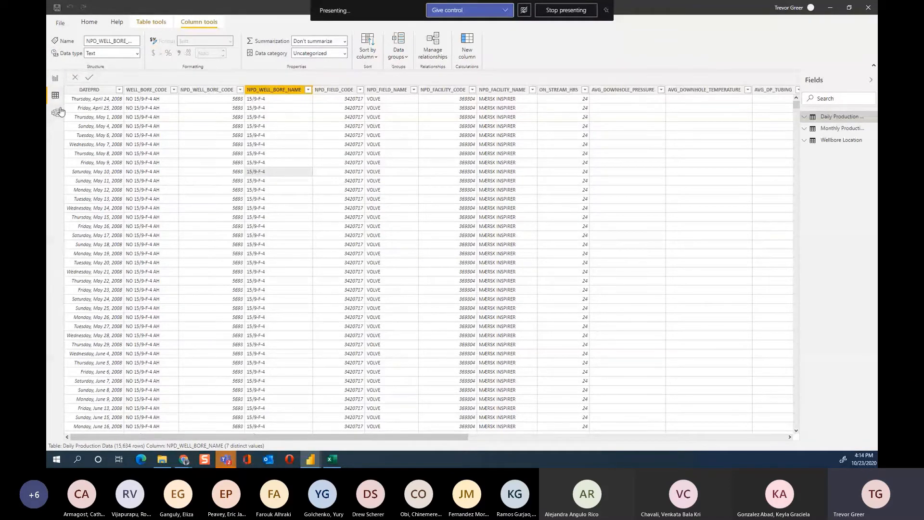
{"action": "left_click", "coordinate": [335, 90]}
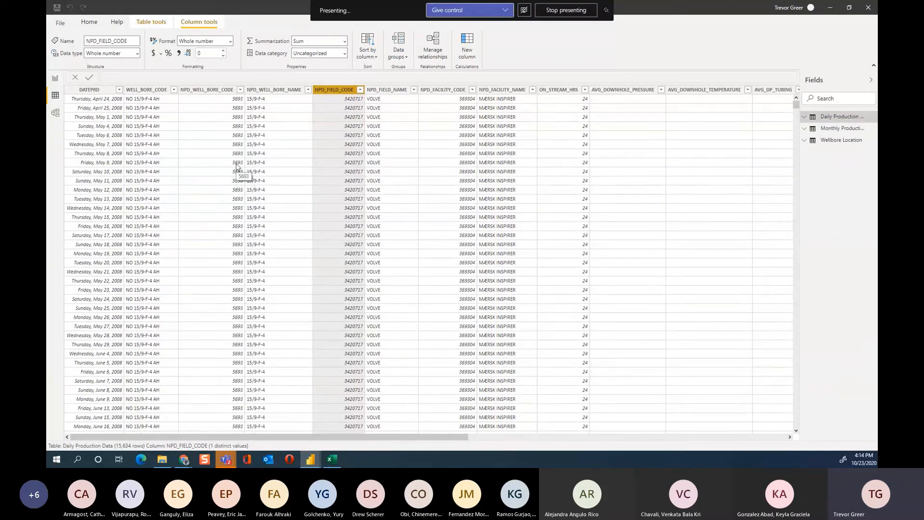
{"action": "right_click", "coordinate": [329, 91]}
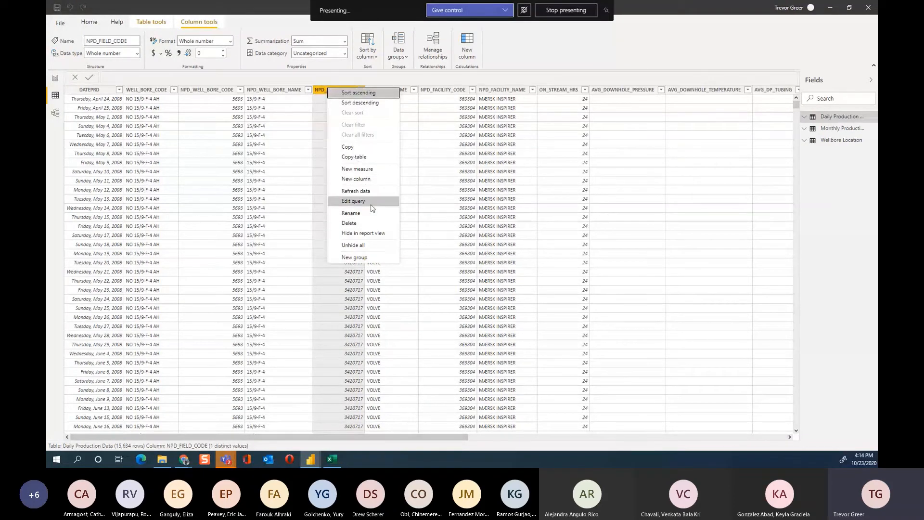
{"action": "left_click", "coordinate": [242, 166]}
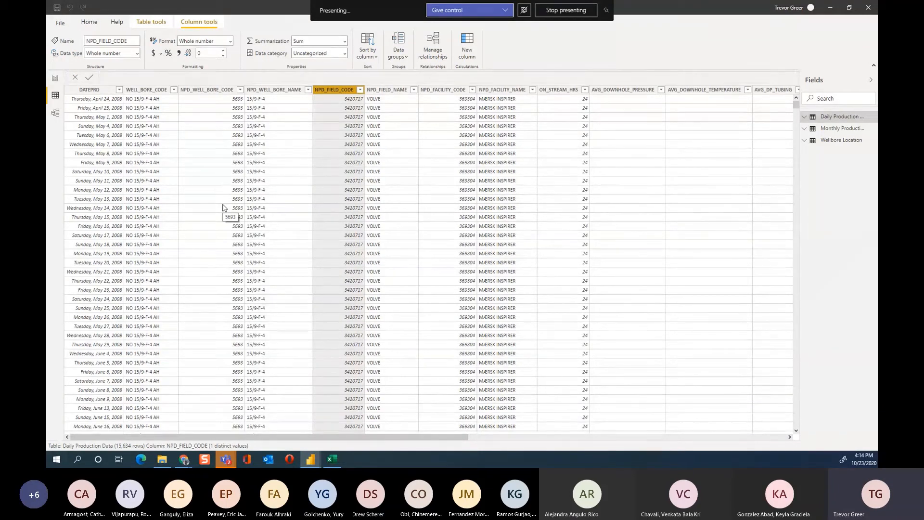
{"action": "left_click", "coordinate": [226, 145]}
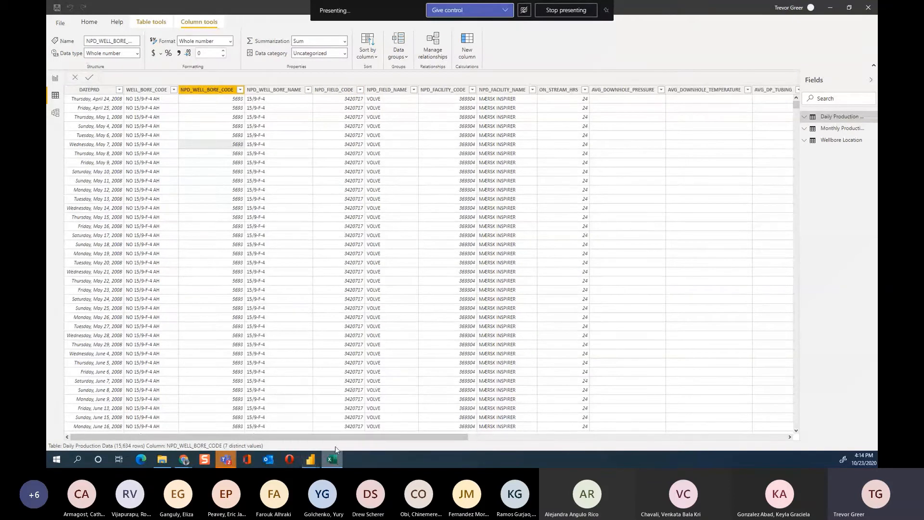
Switch to Excel and compare the workbook's Daily Production Data sheet with the table loaded in Power BI
{"action": "left_click_drag", "start_coordinate": [47, 211], "coordinate": [565, 1]}
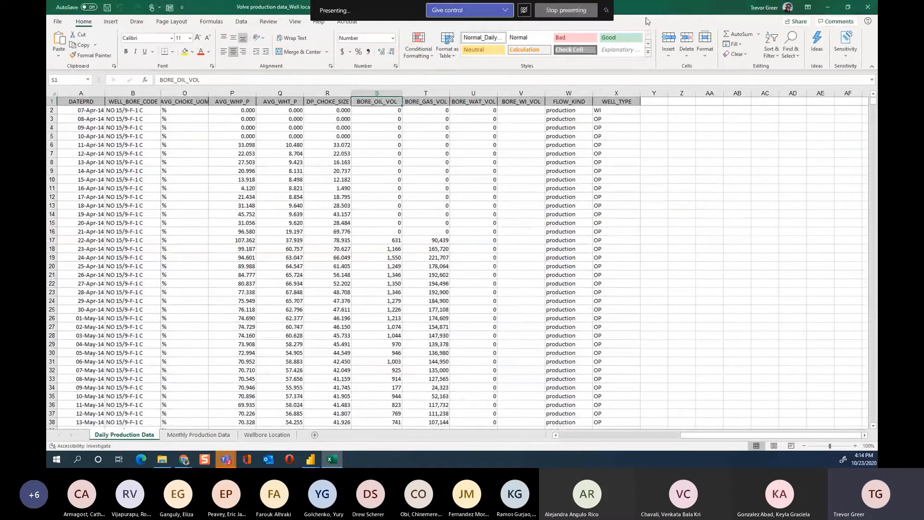
{"action": "double_click", "coordinate": [699, 12]}
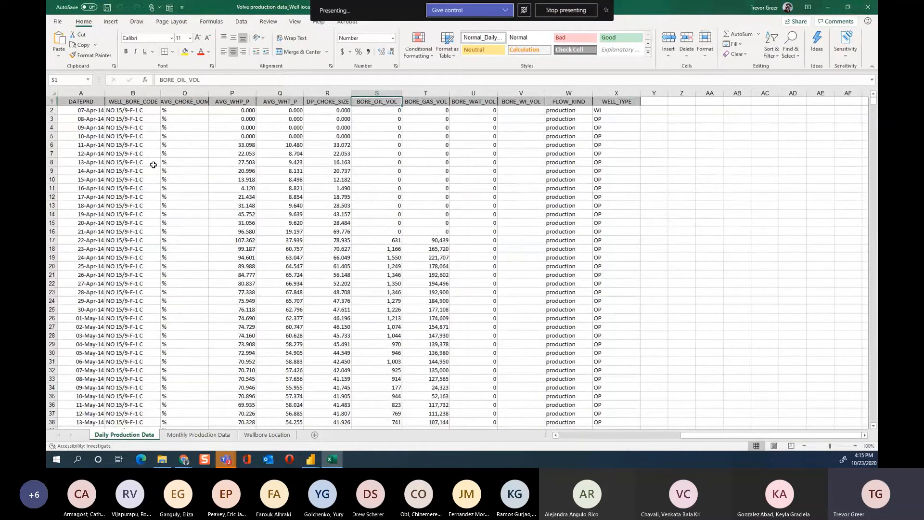
{"action": "scroll", "coordinate": [153, 168], "scroll_direction": "down", "scroll_amount": 8}
{"action": "scroll", "coordinate": [153, 169], "scroll_direction": "up", "scroll_amount": 8}
{"action": "left_click_drag", "start_coordinate": [690, 9], "coordinate": [726, 131]}
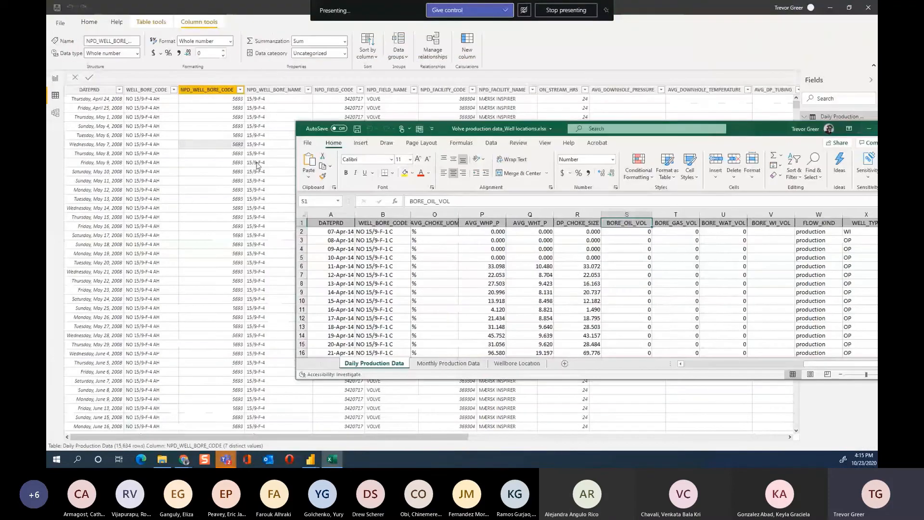
{"action": "left_click", "coordinate": [257, 163]}
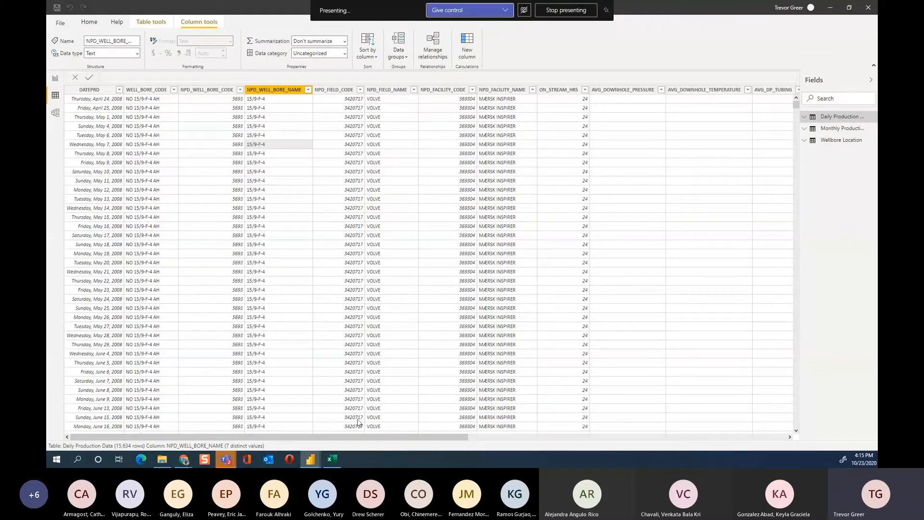
Return to Excel and review the Monthly Production Data, Wellbore Location and Daily Production Data sheets
{"action": "left_click", "coordinate": [327, 460]}
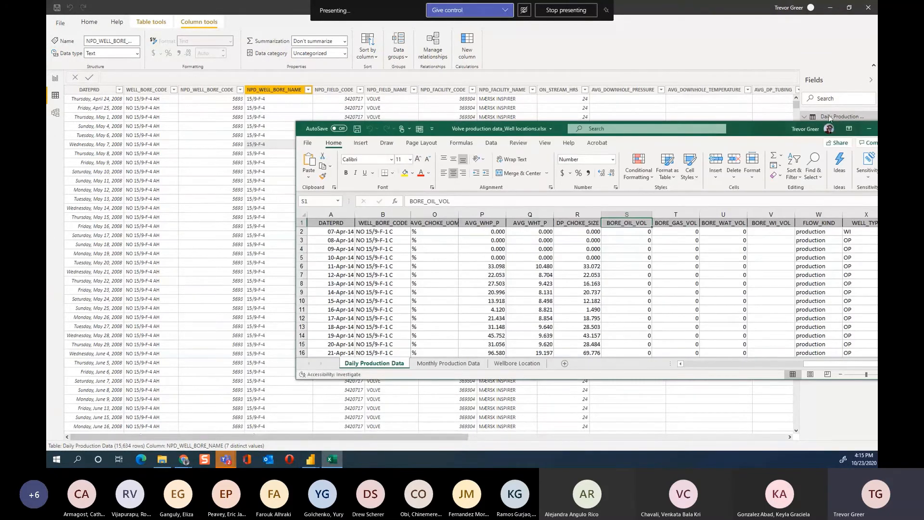
{"action": "left_click_drag", "start_coordinate": [775, 134], "coordinate": [629, 4]}
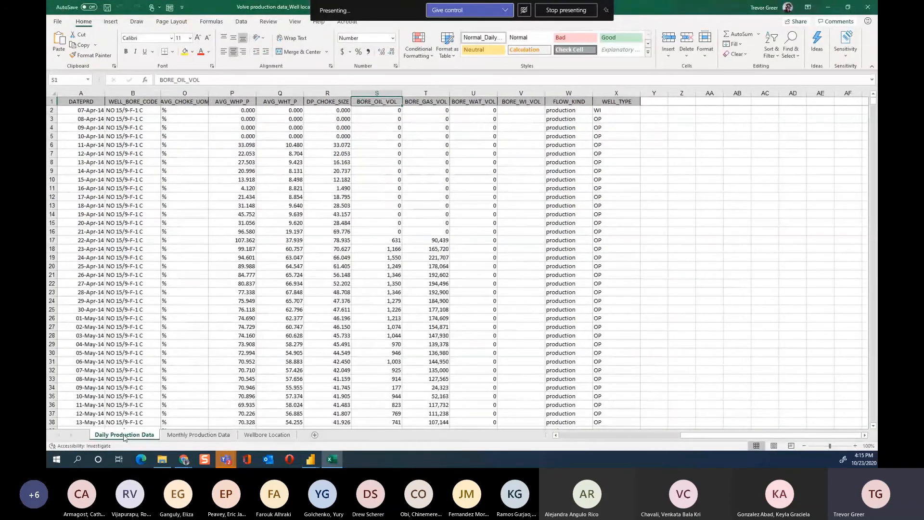
{"action": "left_click", "coordinate": [198, 435]}
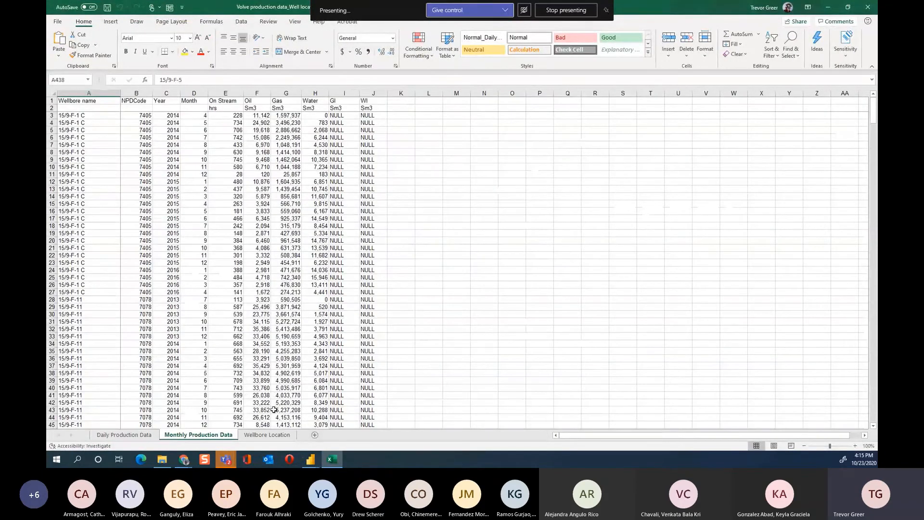
{"action": "left_click", "coordinate": [265, 435]}
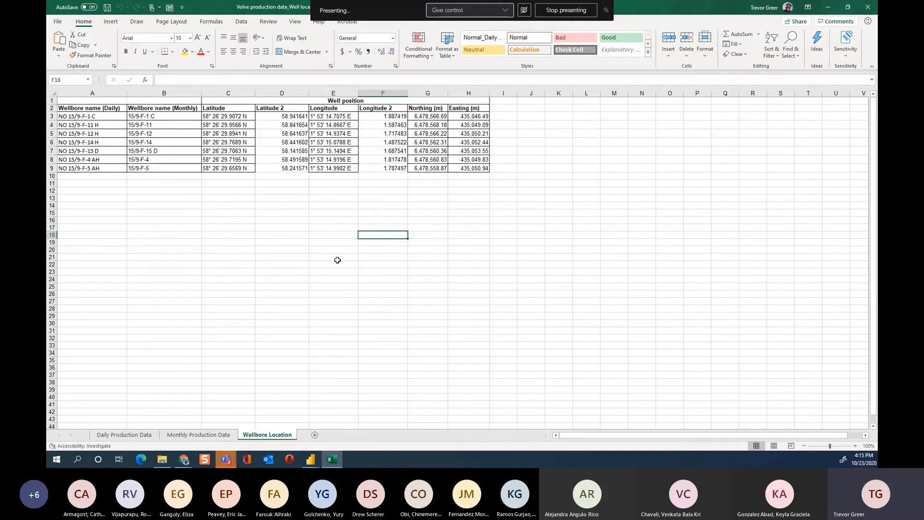
{"action": "left_click", "coordinate": [181, 435]}
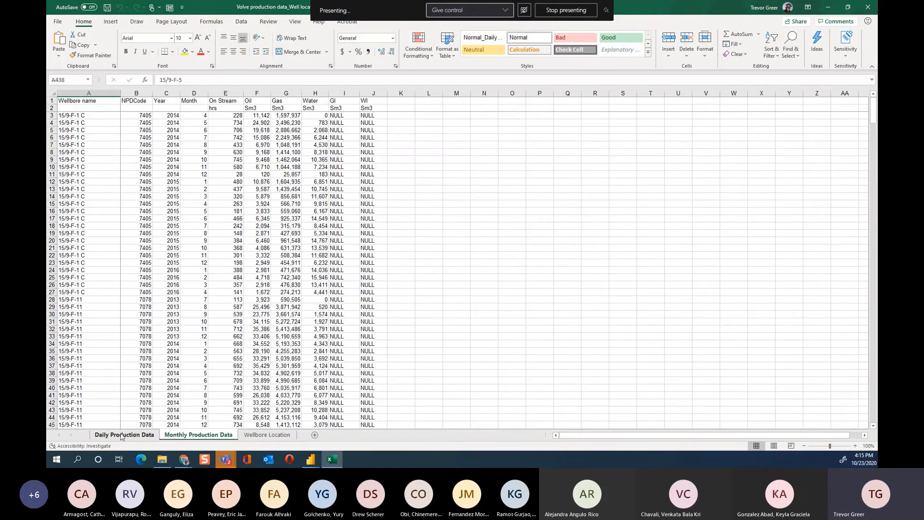
{"action": "left_click", "coordinate": [144, 434]}
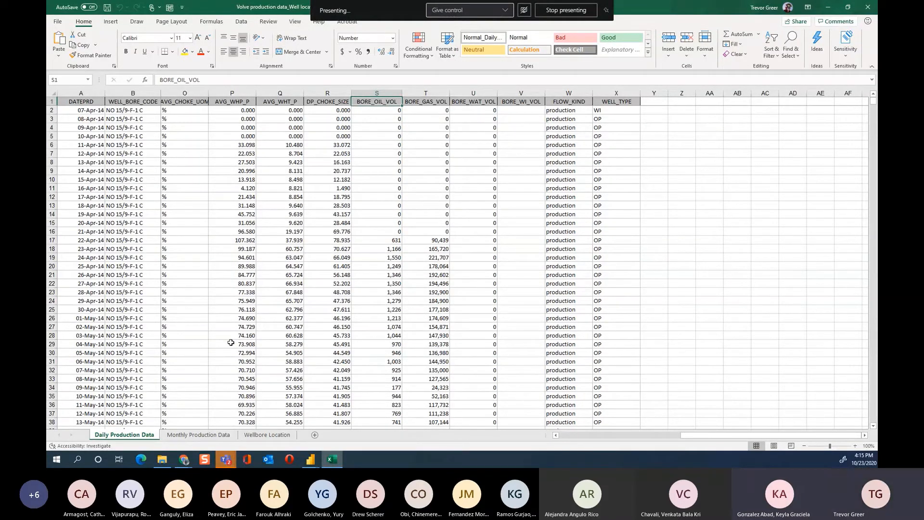
Open the Volve_production_data_c.xlsx workbook from File Explorer and keep its window maximized
{"action": "left_click", "coordinate": [164, 465]}
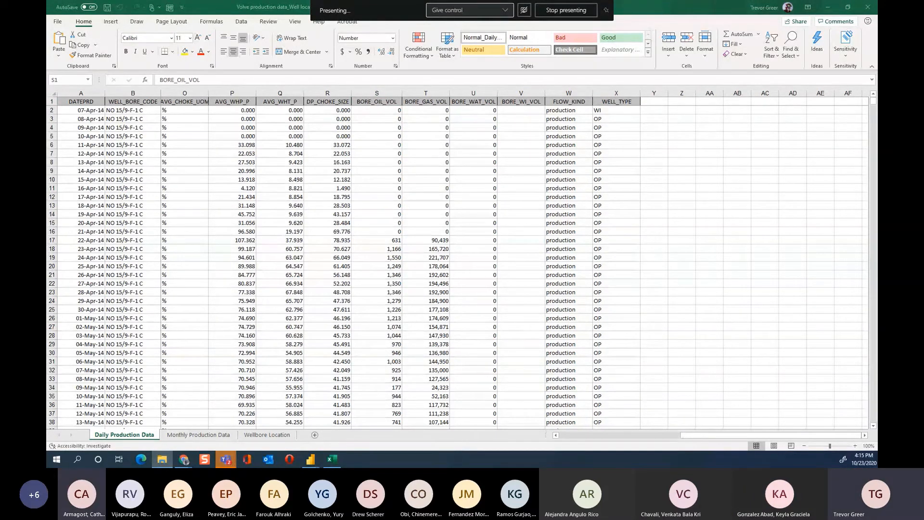
{"action": "left_click", "coordinate": [620, 87]}
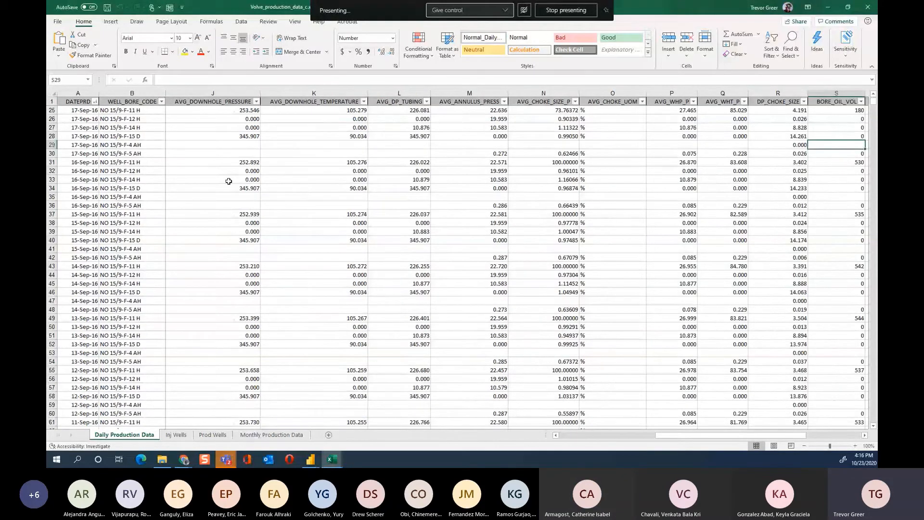
{"action": "left_click", "coordinate": [298, 232]}
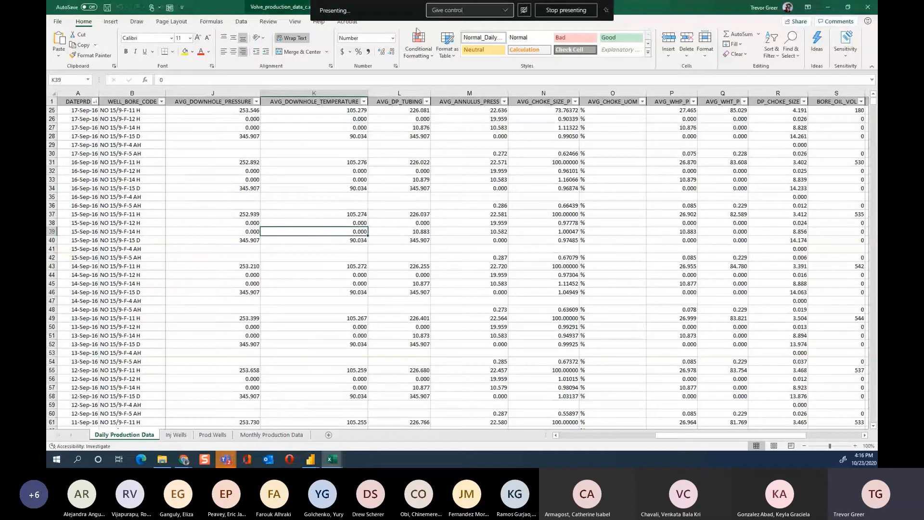
{"action": "double_click", "coordinate": [679, 11]}
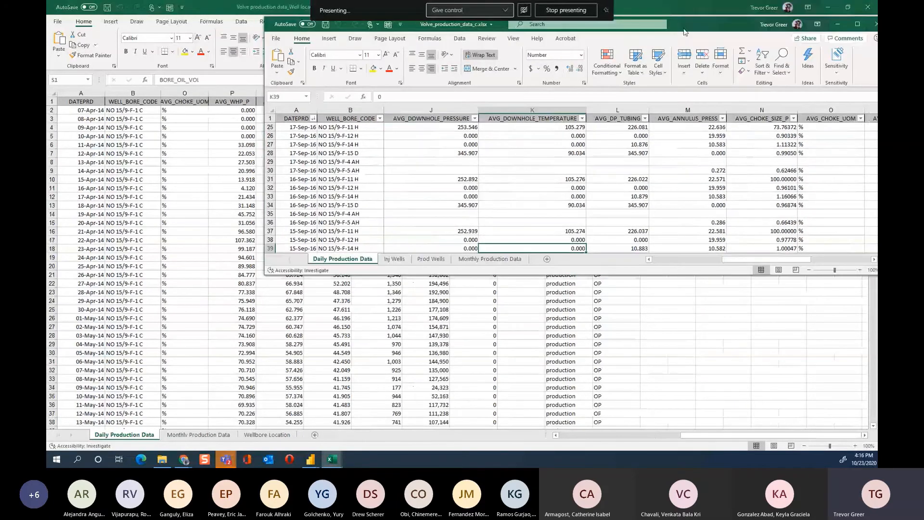
{"action": "double_click", "coordinate": [684, 29]}
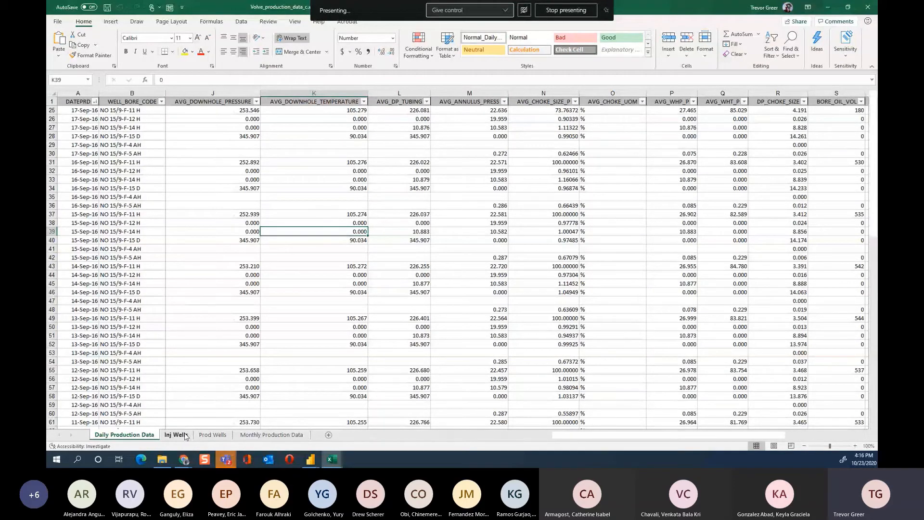
Review the Monthly and Daily Production Data sheets of Volve_production_data_c.xlsx alongside the Volve well location workbook
{"action": "left_click", "coordinate": [272, 434]}
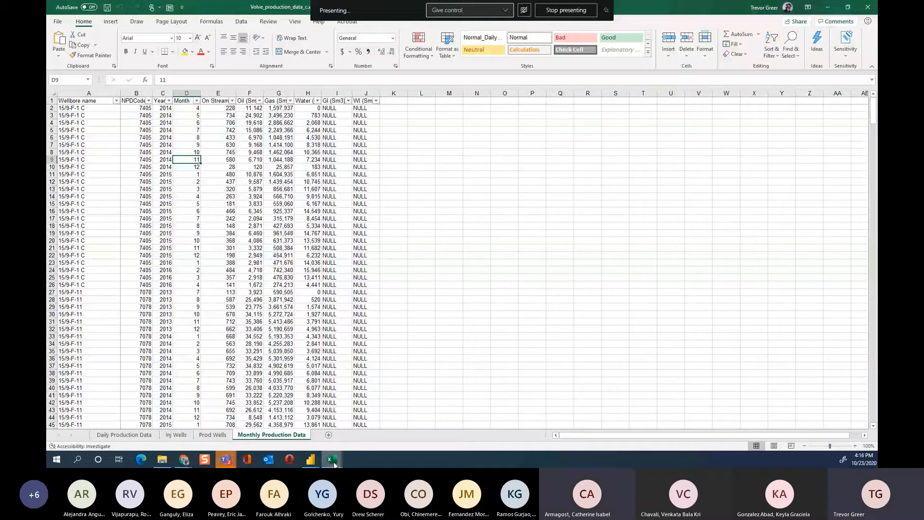
{"action": "mouse_move", "coordinate": [334, 464]}
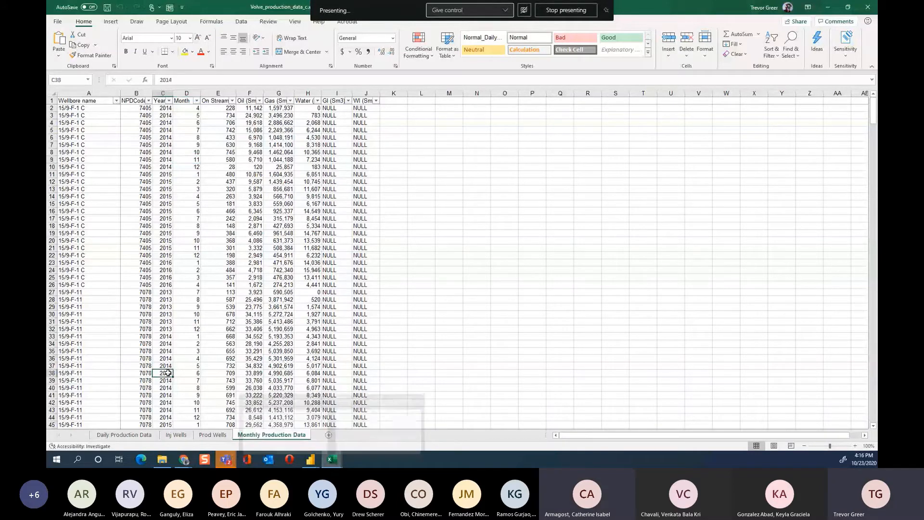
{"action": "left_click", "coordinate": [259, 394]}
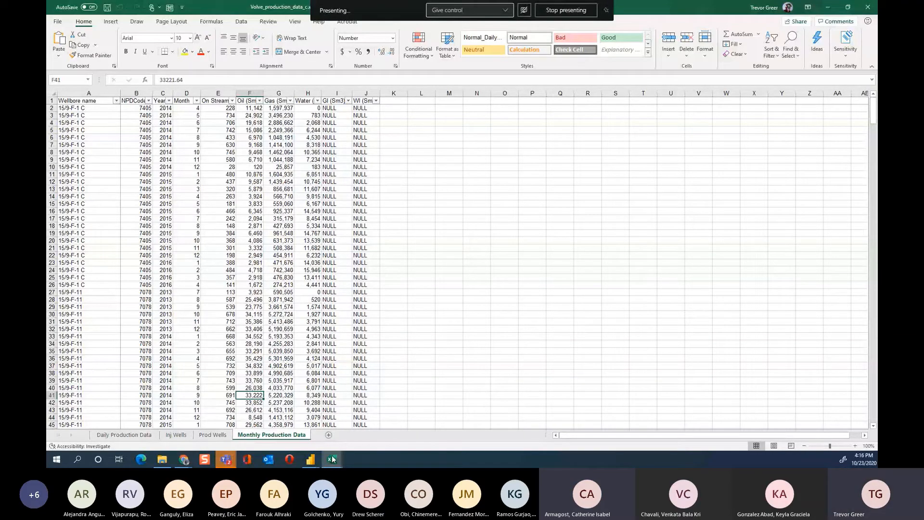
{"action": "mouse_move", "coordinate": [332, 459]}
{"action": "mouse_move", "coordinate": [241, 399]}
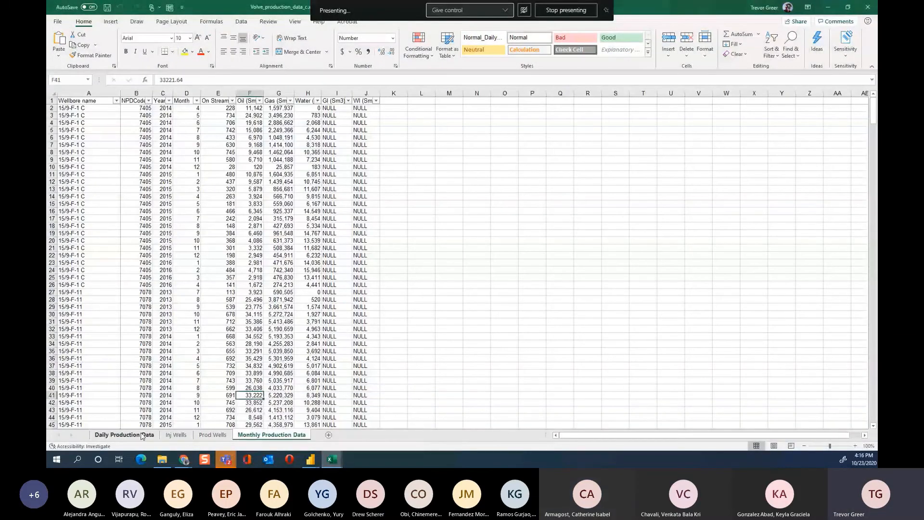
{"action": "left_click", "coordinate": [138, 436]}
{"action": "mouse_move", "coordinate": [332, 459]}
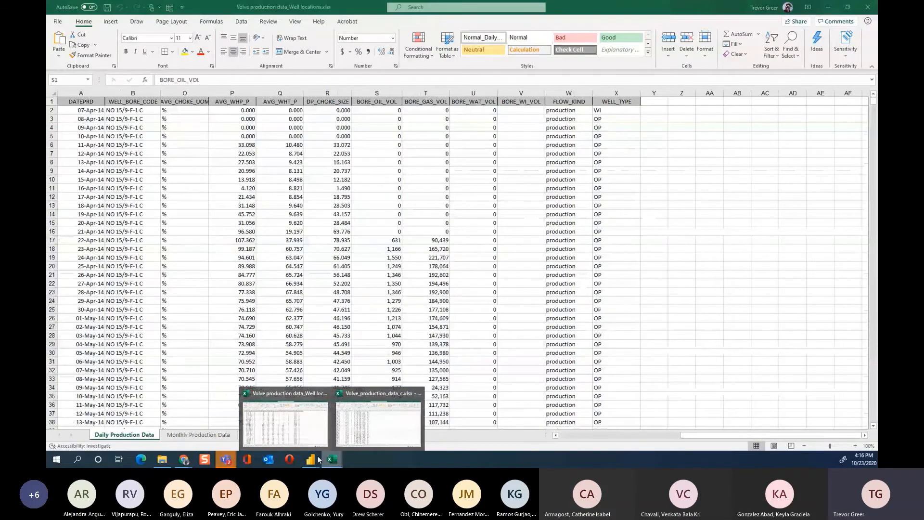
{"action": "left_click", "coordinate": [406, 423]}
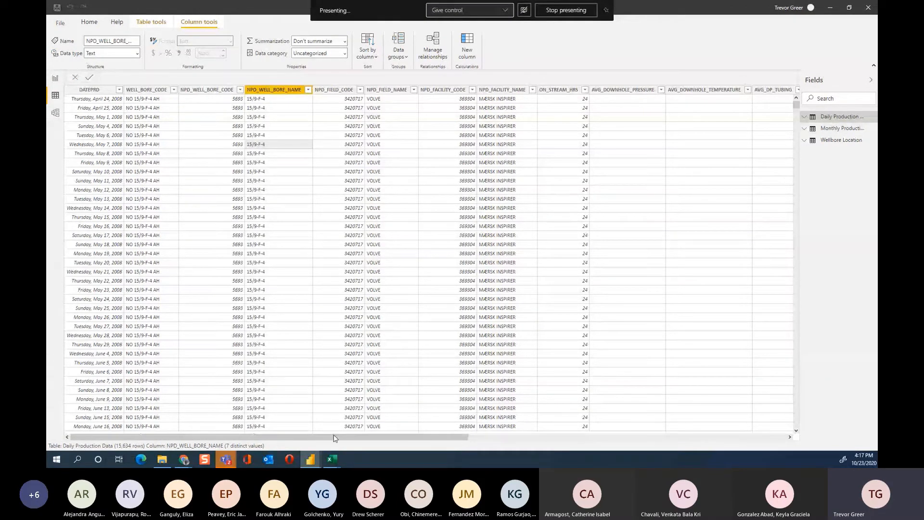
Switch back to Power BI and examine the well bore name and code columns of Daily Production Data
{"action": "mouse_move", "coordinate": [333, 457]}
{"action": "mouse_move", "coordinate": [285, 419]}
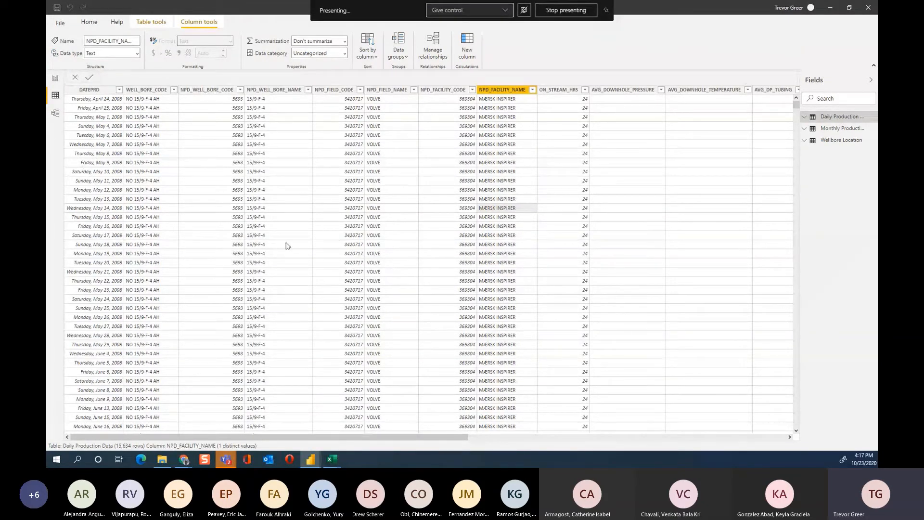
{"action": "left_click", "coordinate": [270, 246]}
{"action": "left_click", "coordinate": [239, 244]}
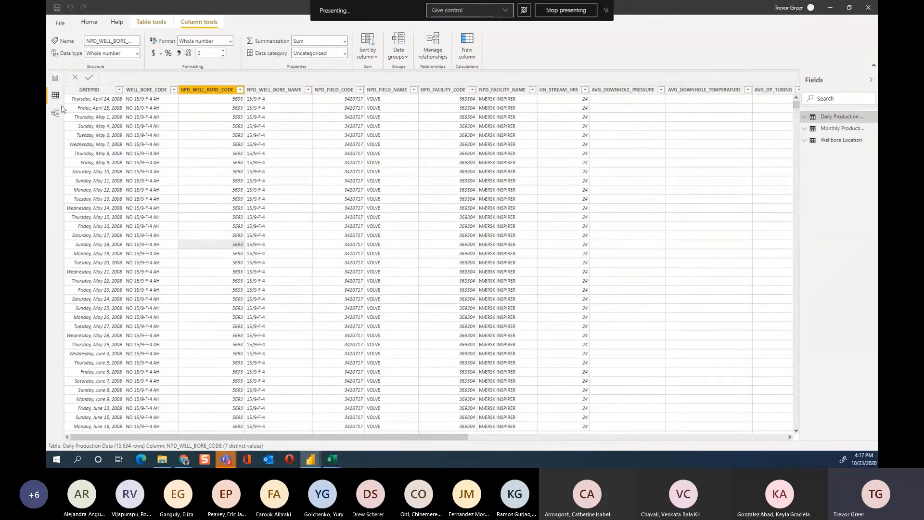
Return to the report view and open the loaded tables in the Power Query Editor
{"action": "left_click", "coordinate": [54, 81]}
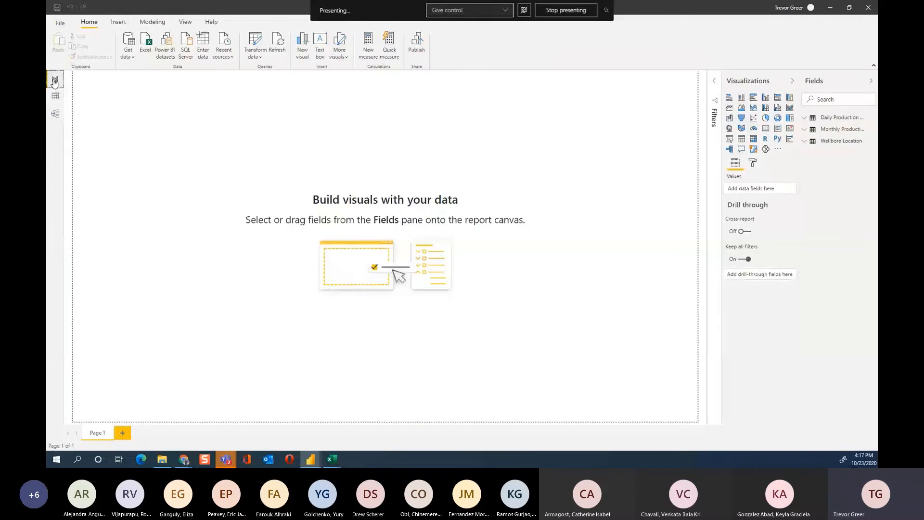
{"action": "left_click", "coordinate": [258, 57]}
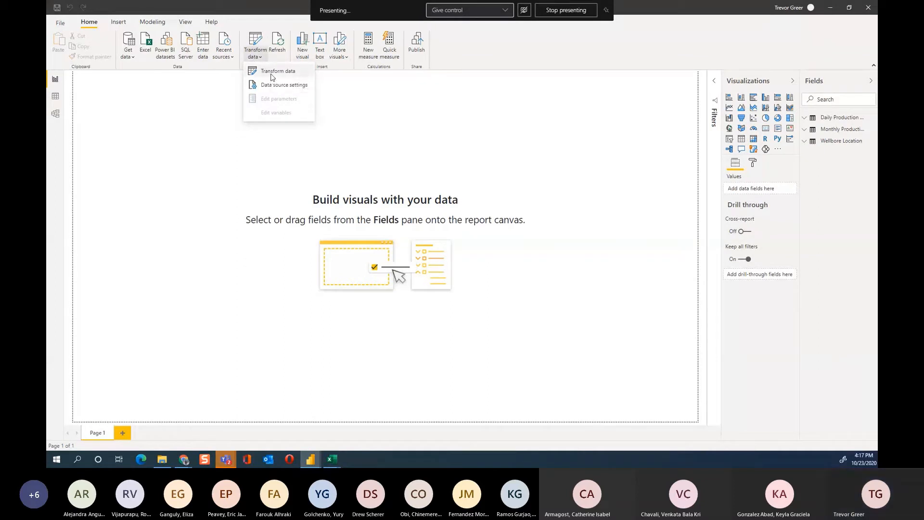
{"action": "left_click", "coordinate": [272, 76]}
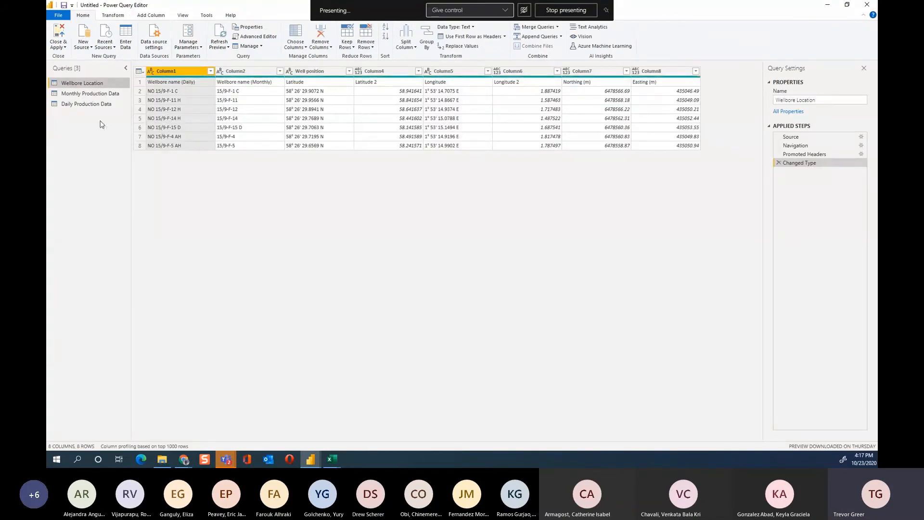
Look through the Monthly Production Data, Wellbore Location and Daily Production Data queries, ending on Daily Production Data
{"action": "left_click", "coordinate": [102, 93]}
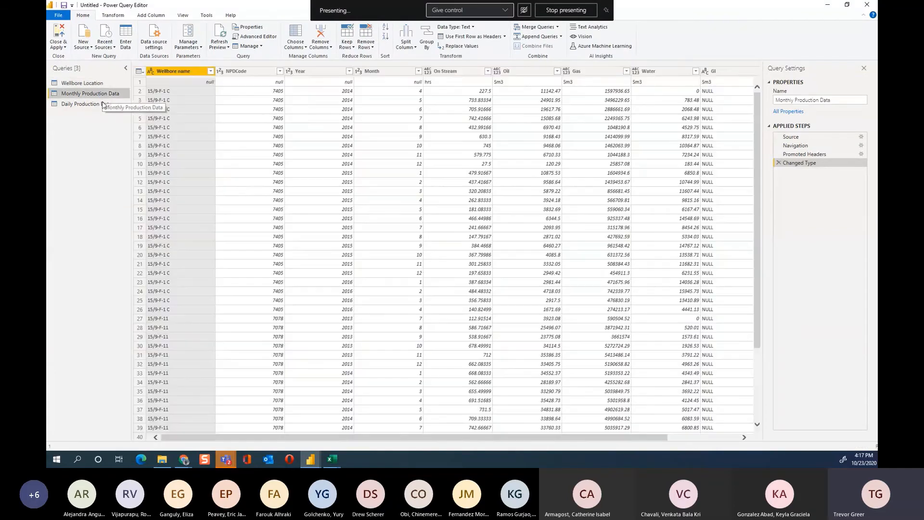
{"action": "left_click", "coordinate": [103, 104]}
{"action": "left_click", "coordinate": [102, 86]}
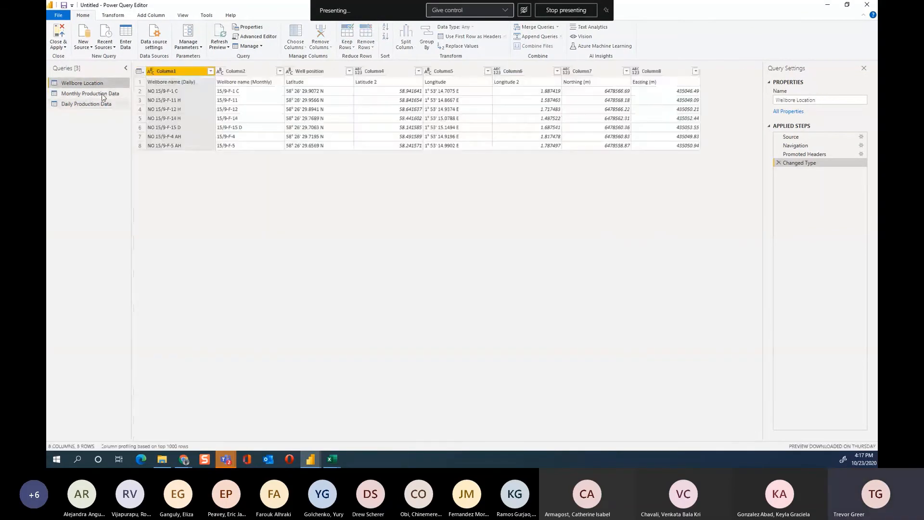
{"action": "left_click", "coordinate": [103, 94]}
{"action": "left_click", "coordinate": [103, 104]}
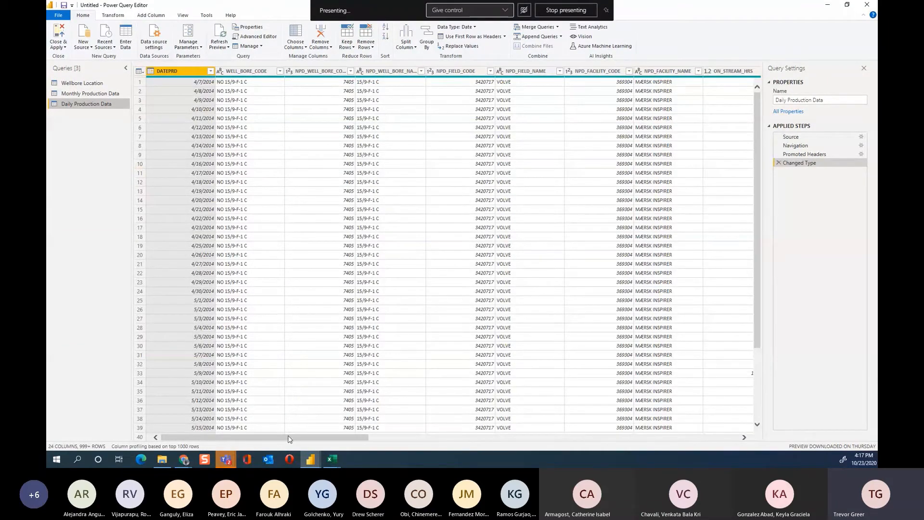
{"action": "left_click_drag", "start_coordinate": [288, 435], "coordinate": [266, 436]}
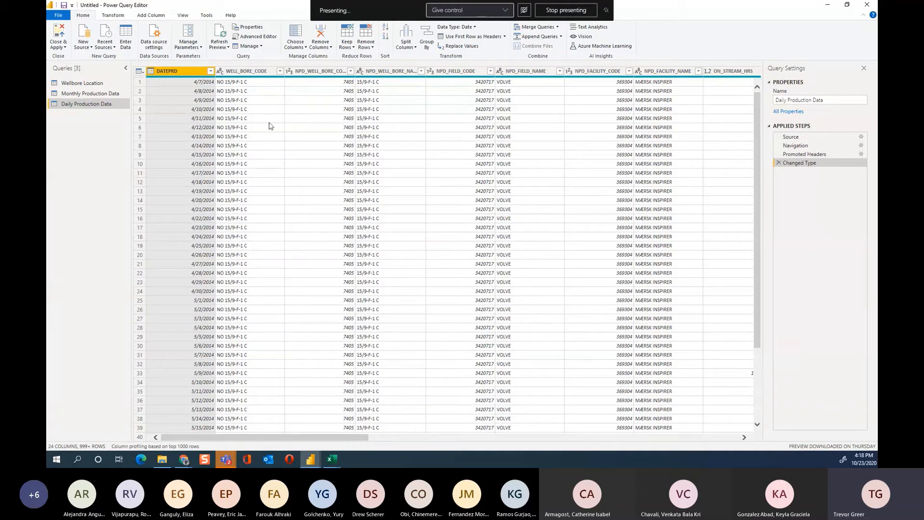
Try out nonadjacent column selections in Daily Production Data, pairing WELL_BORE_CODE with NPD_WELL_BORE_NAME and with NPD_FIELD_CODE
{"action": "left_click", "coordinate": [385, 72]}
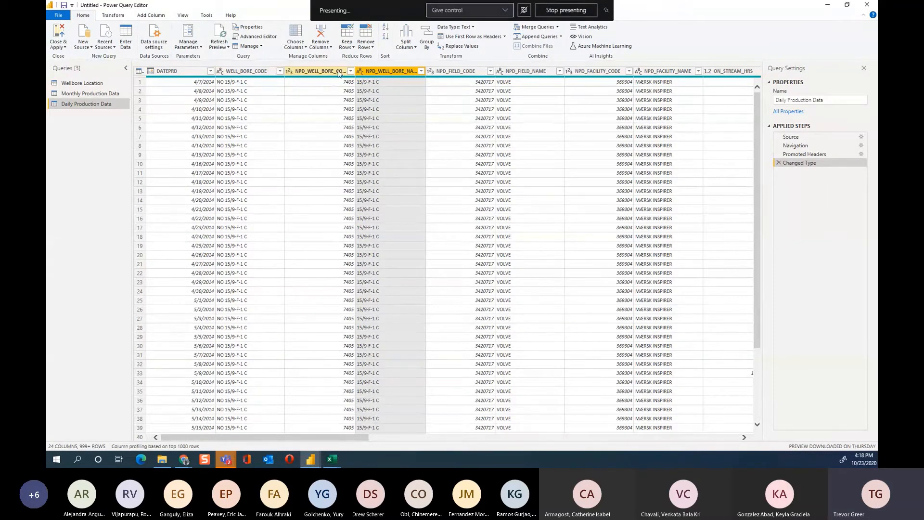
{"action": "left_click", "coordinate": [256, 73], "text": "ctrl"}
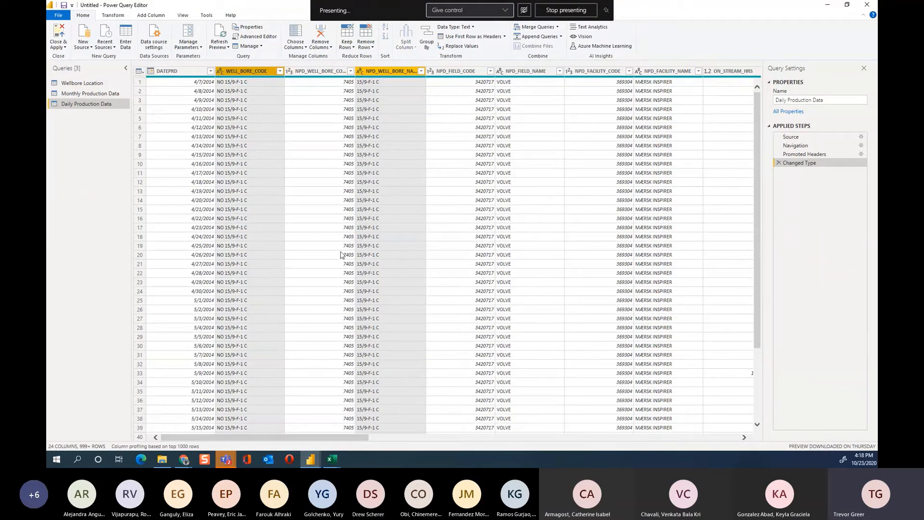
{"action": "left_click", "coordinate": [405, 73], "text": "ctrl"}
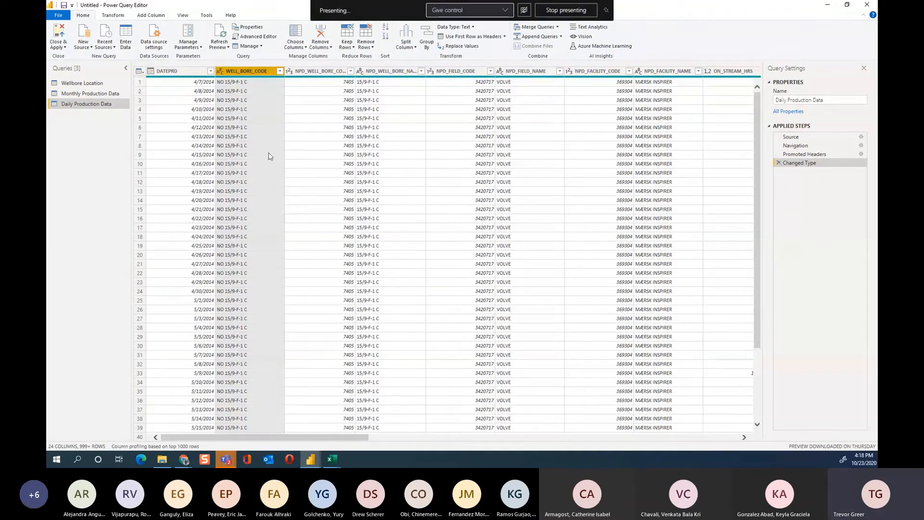
{"action": "left_click", "coordinate": [315, 72]}
{"action": "left_click", "coordinate": [390, 71]}
{"action": "left_click", "coordinate": [257, 71]}
{"action": "left_click", "coordinate": [455, 73], "text": "ctrl"}
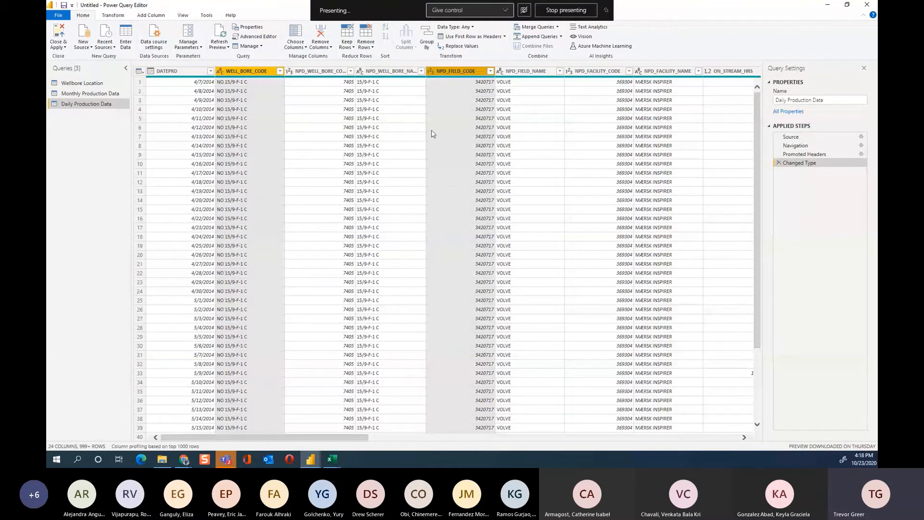
Try out range selections from NPD_FIELD_CODE through NPD_FACILITY_NAME and from WELL_BORE_CODE through NPD_FACILITY_NAME
{"action": "left_click", "coordinate": [465, 75]}
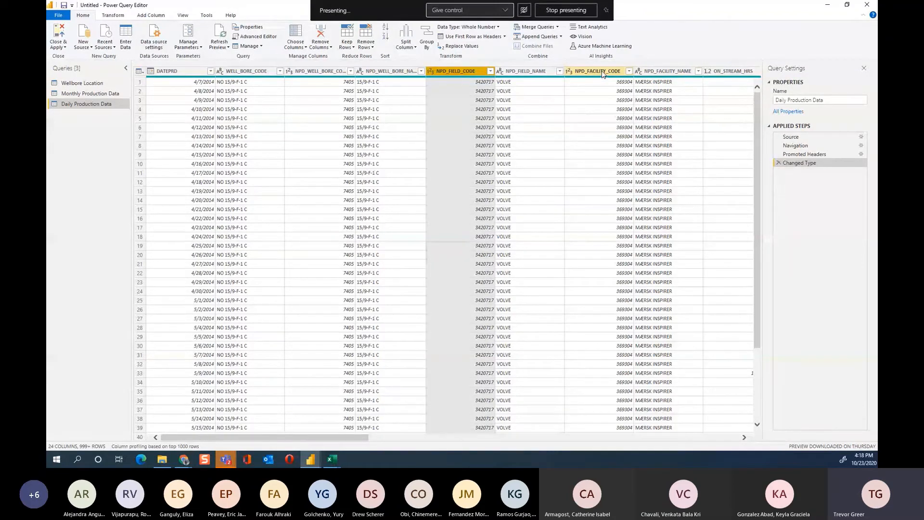
{"action": "left_click", "coordinate": [668, 73], "text": "shift"}
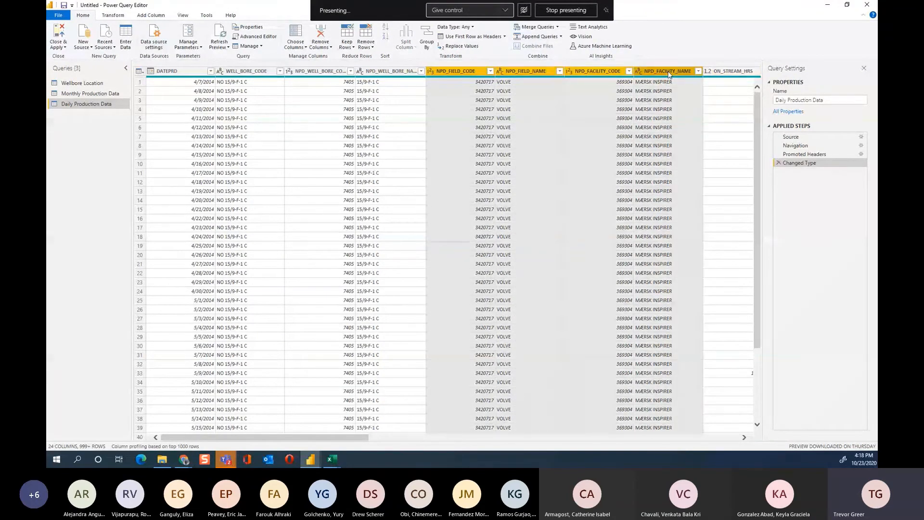
{"action": "left_click", "coordinate": [523, 75], "text": "shift"}
{"action": "left_click", "coordinate": [658, 72], "text": "shift"}
{"action": "left_click", "coordinate": [245, 71], "text": "shift"}
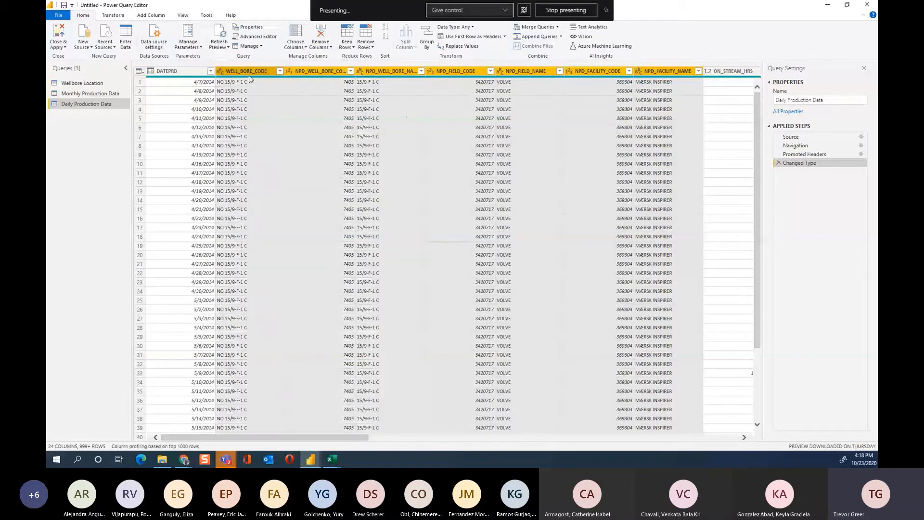
Select WELL_BORE_CODE together with the adjacent columns NPD_FIELD_CODE through NPD_FACILITY_NAME
{"action": "left_click", "coordinate": [252, 74]}
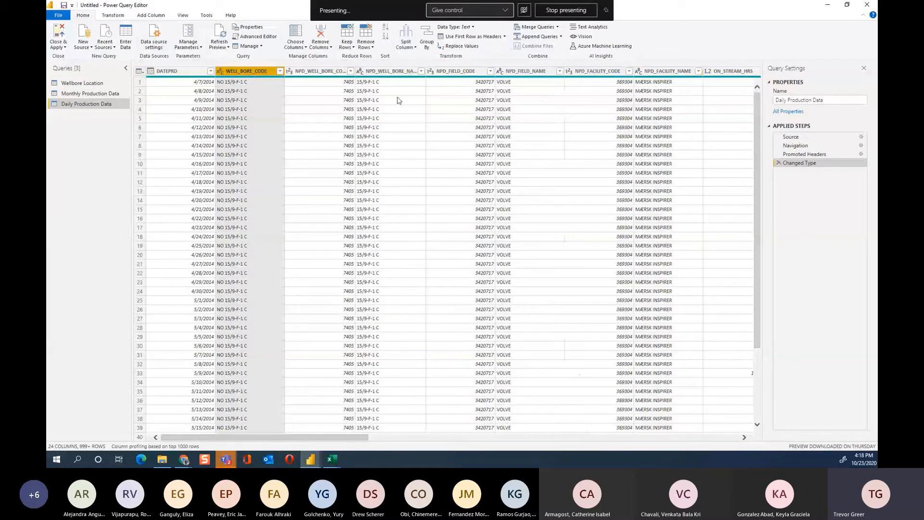
{"action": "left_click", "coordinate": [472, 77], "text": "ctrl"}
{"action": "left_click", "coordinate": [657, 72], "text": "shift"}
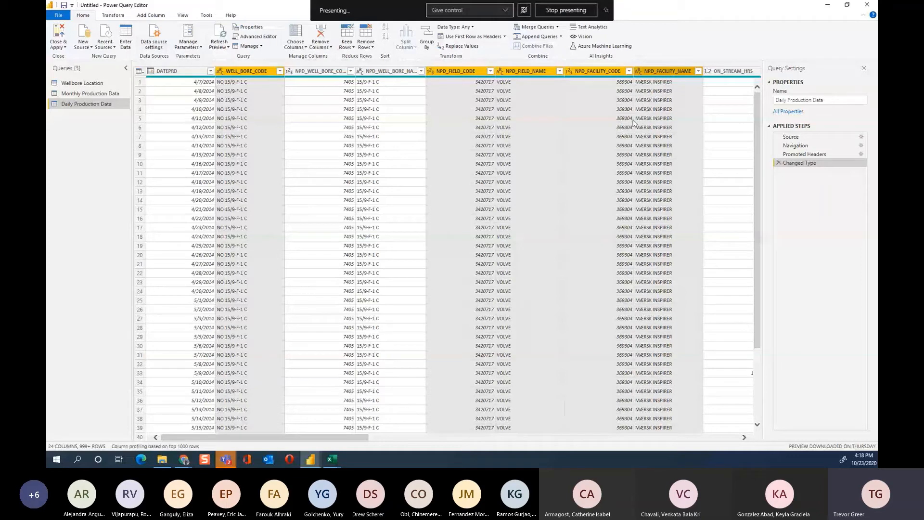
{"action": "left_click", "coordinate": [263, 76]}
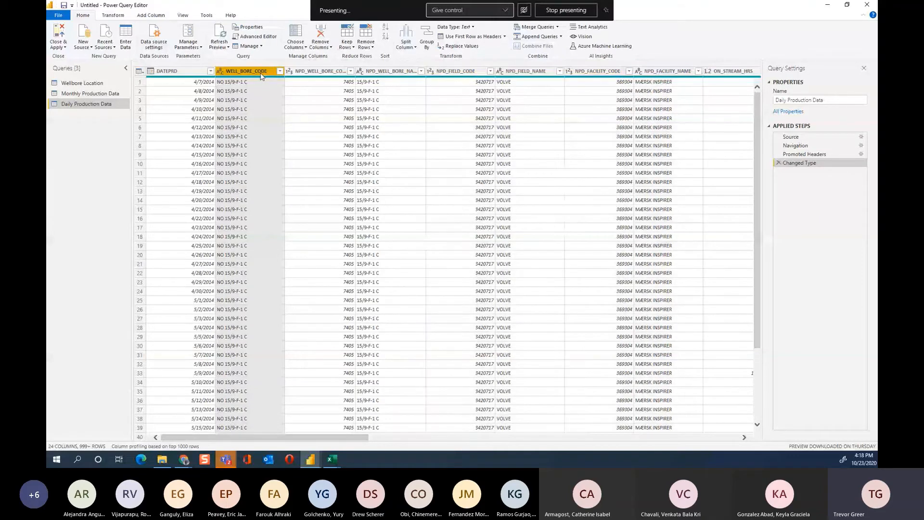
{"action": "left_click", "coordinate": [458, 72], "text": "ctrl"}
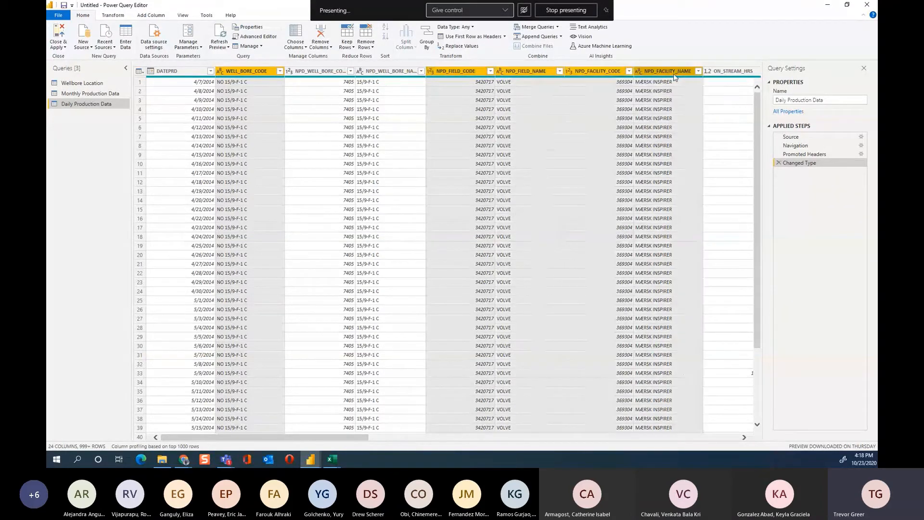
{"action": "left_click", "coordinate": [673, 72], "text": "shift"}
Add AVG_DP_TUBING, AVG_ANNULUS_PRESS, AVG_CHOKE_SIZE_P and AVG_CHOKE_UOM to the column selection in Daily Production Data
{"action": "left_click_drag", "start_coordinate": [354, 439], "coordinate": [443, 446]}
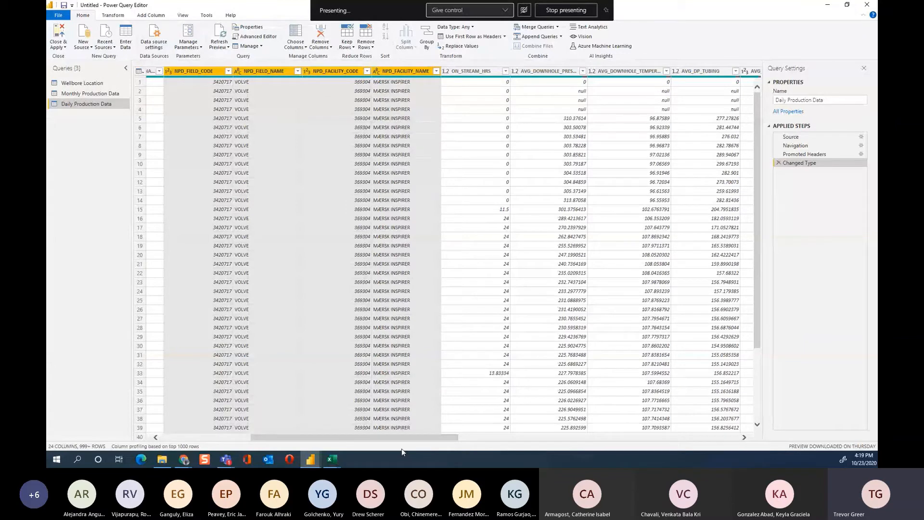
{"action": "left_click_drag", "start_coordinate": [406, 441], "coordinate": [494, 443]}
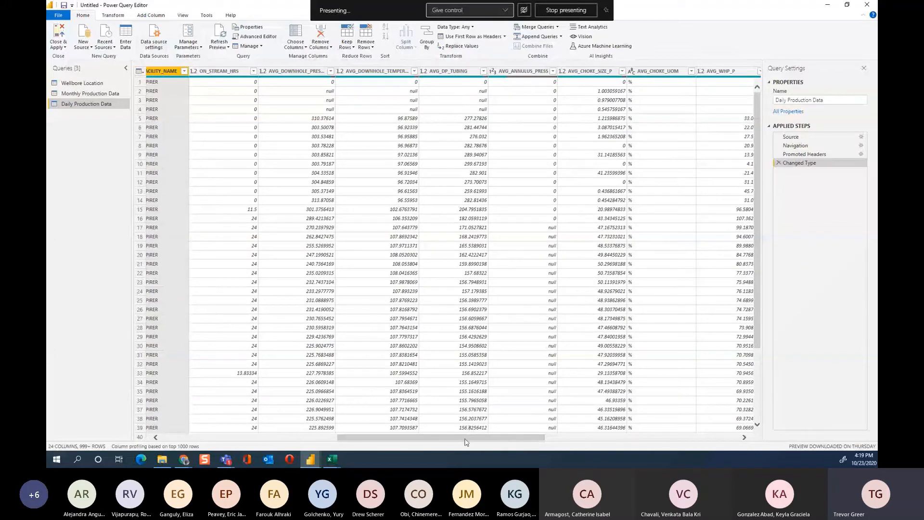
{"action": "mouse_move", "coordinate": [470, 438]}
{"action": "left_mouse_down"}
{"action": "mouse_move", "coordinate": [541, 437]}
{"action": "mouse_move", "coordinate": [459, 436]}
{"action": "left_mouse_up"}
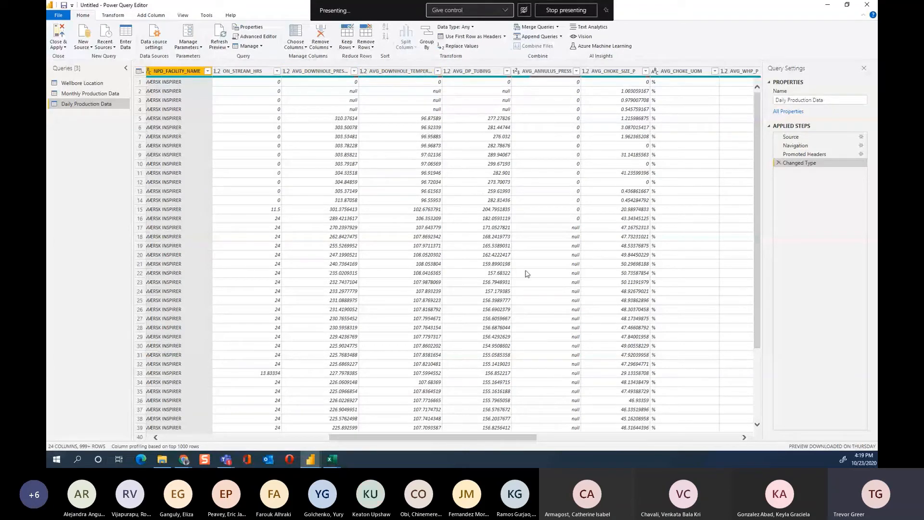
{"action": "left_click", "coordinate": [476, 71]}
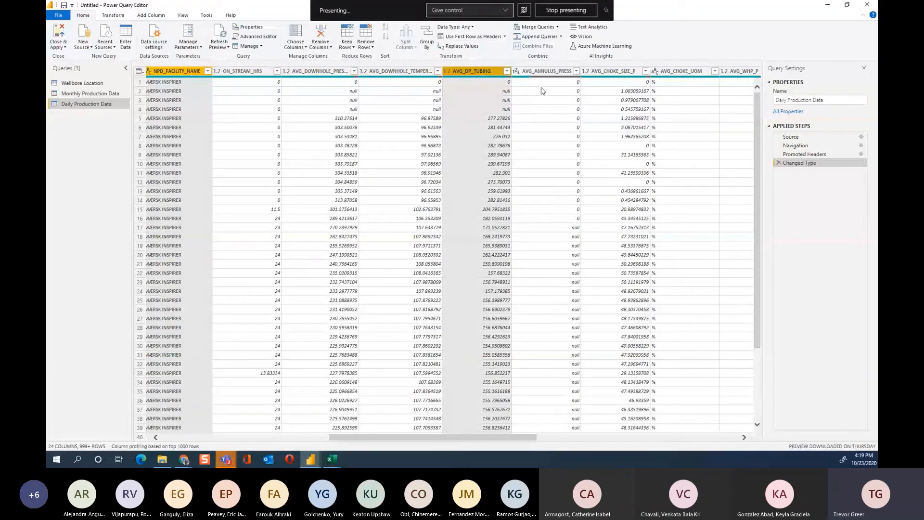
{"action": "left_click", "coordinate": [547, 71], "text": "ctrl"}
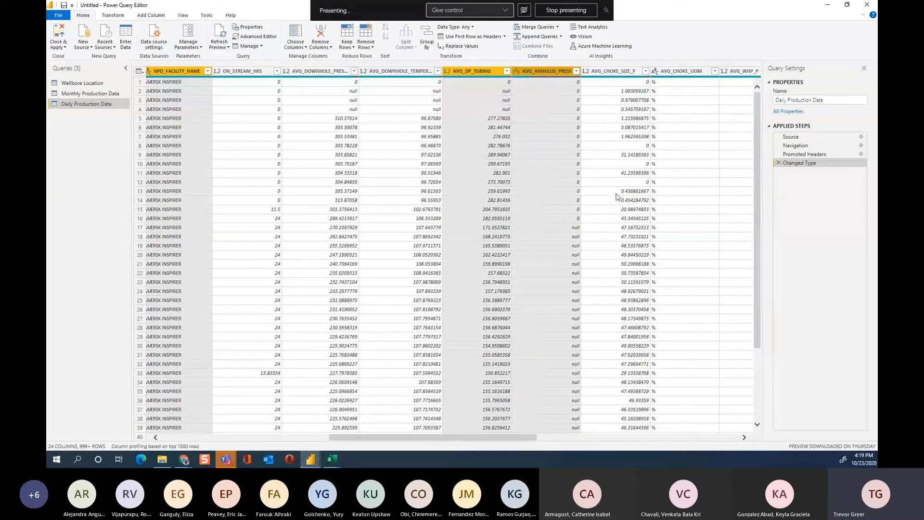
{"action": "left_click", "coordinate": [624, 73], "text": "ctrl"}
{"action": "left_click", "coordinate": [676, 73], "text": "ctrl"}
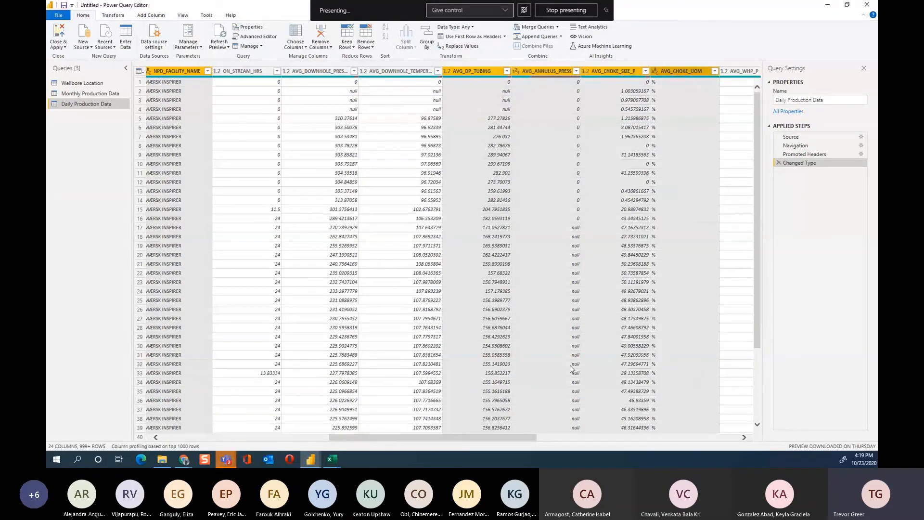
Extend the column selection with AVG_WHP_P, AVG_WHT_P and DP_CHOKE_SIZE
{"action": "left_click_drag", "start_coordinate": [497, 437], "coordinate": [562, 439]}
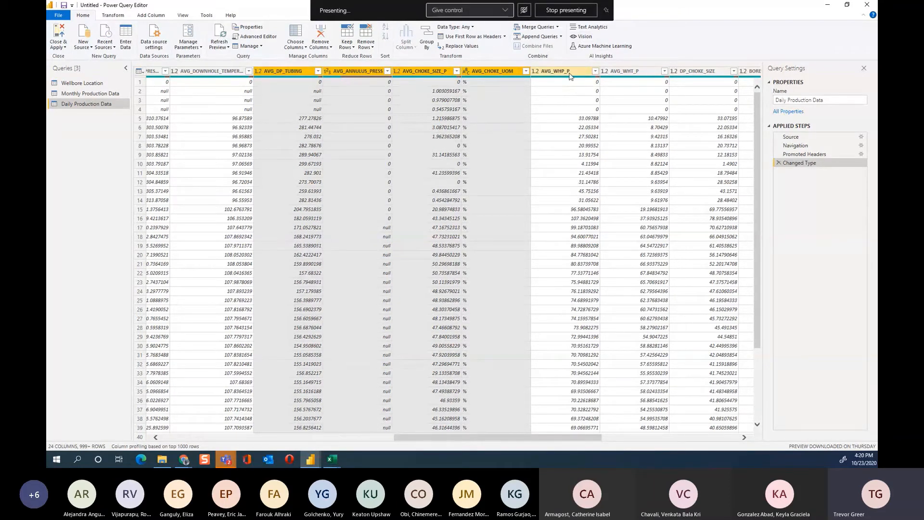
{"action": "left_click", "coordinate": [548, 72], "text": "ctrl"}
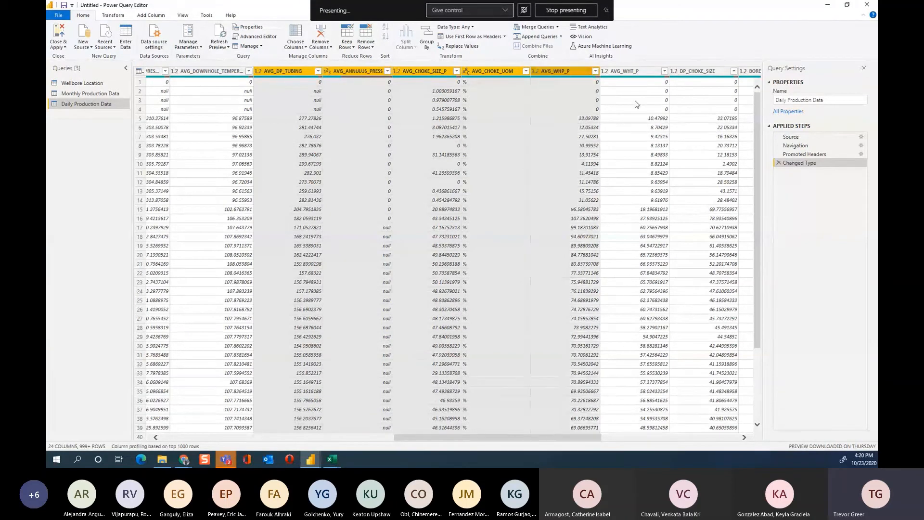
{"action": "left_click", "coordinate": [635, 74], "text": "ctrl"}
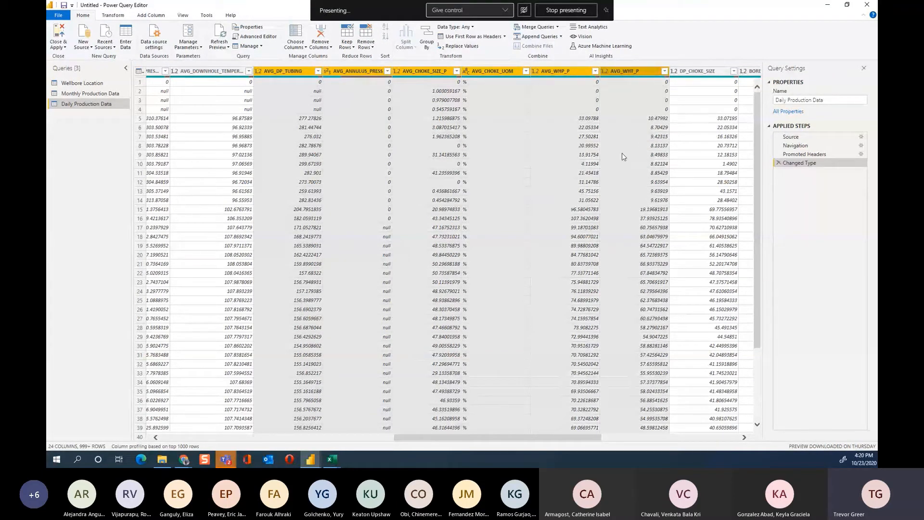
{"action": "left_click", "coordinate": [703, 73], "text": "ctrl"}
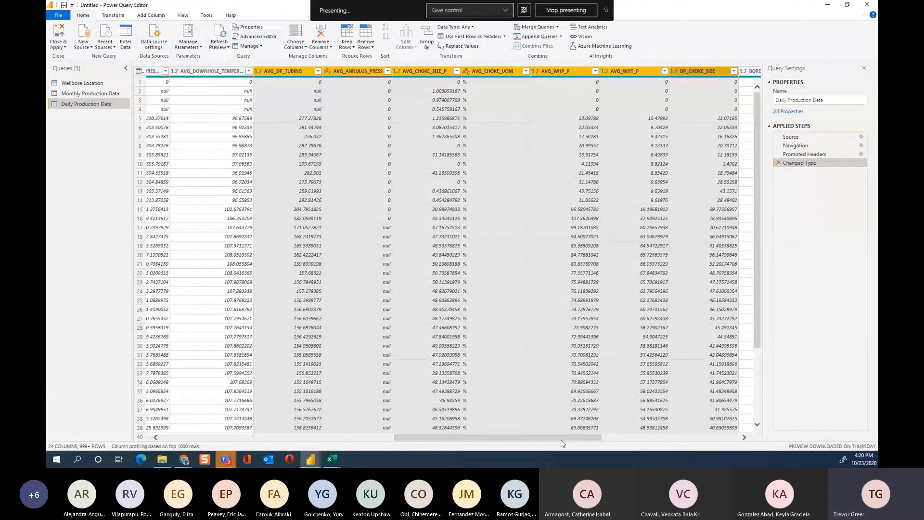
Check the remaining columns through WELL_TYPE, keep them unselected, and remove all selected columns from Daily Production Data
{"action": "left_click_drag", "start_coordinate": [563, 442], "coordinate": [577, 443]}
{"action": "left_click_drag", "start_coordinate": [606, 439], "coordinate": [705, 449]}
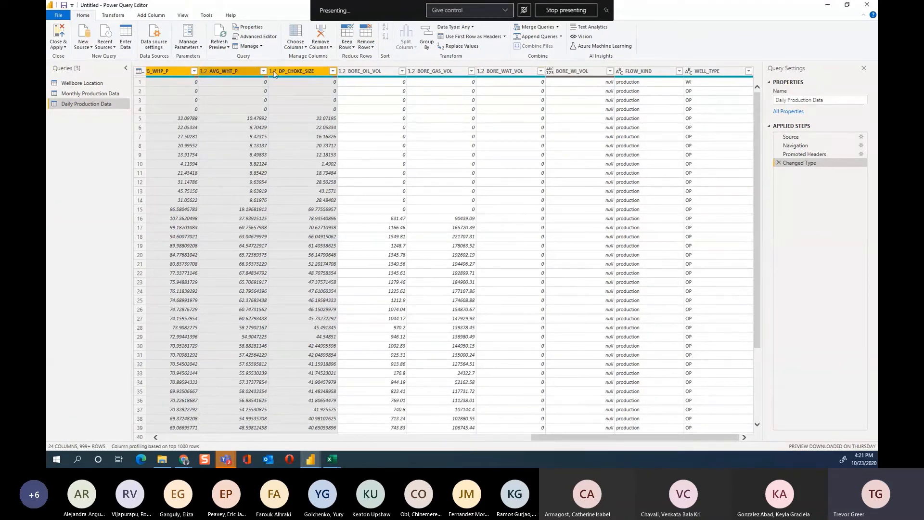
{"action": "left_click_drag", "start_coordinate": [654, 439], "coordinate": [577, 439]}
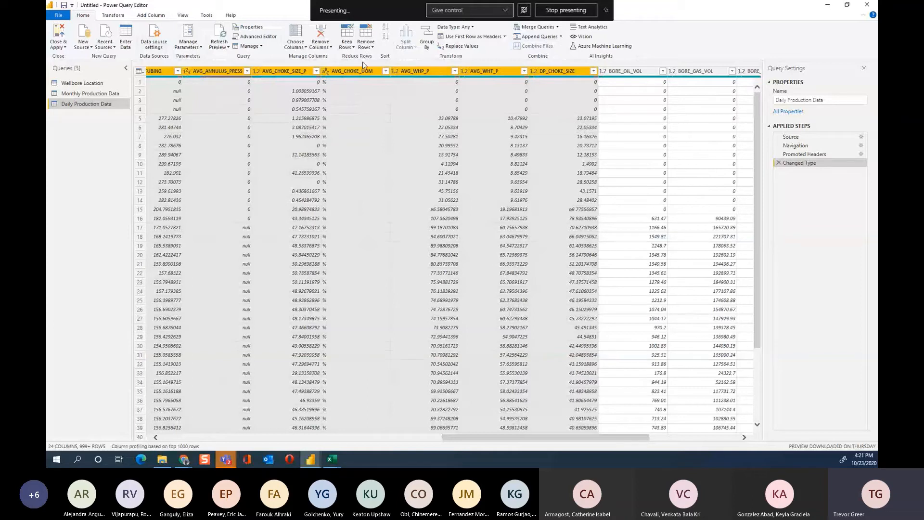
{"action": "right_click", "coordinate": [549, 71]}
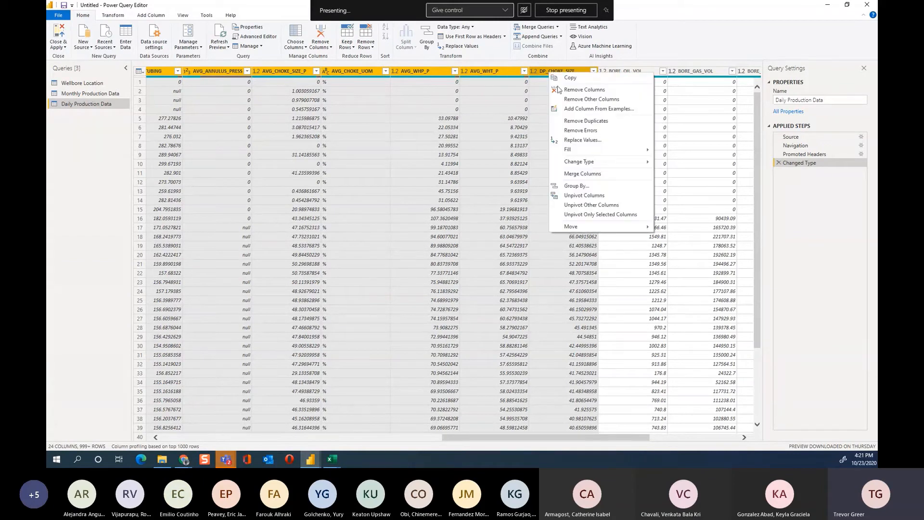
{"action": "left_click", "coordinate": [595, 90]}
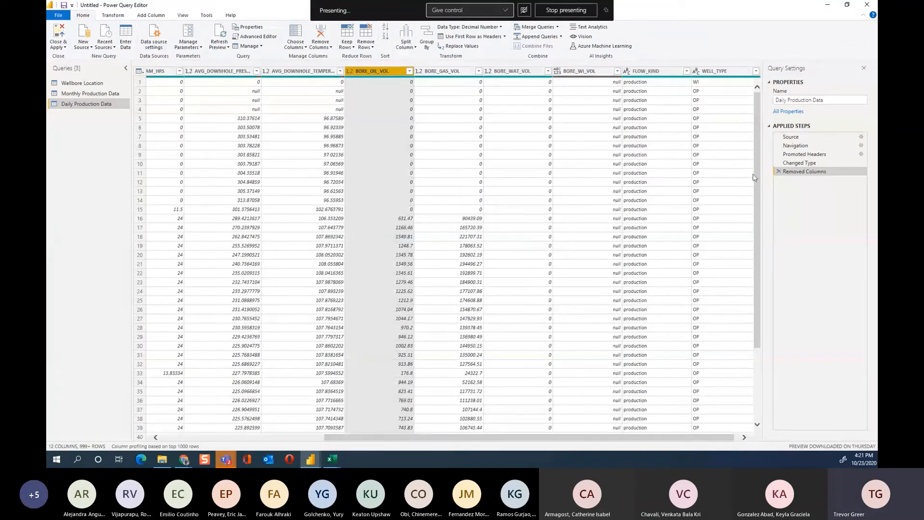
Review the applied steps of Daily Production Data in order, from Source through Removed Columns
{"action": "left_click", "coordinate": [794, 136]}
{"action": "left_click", "coordinate": [795, 145]}
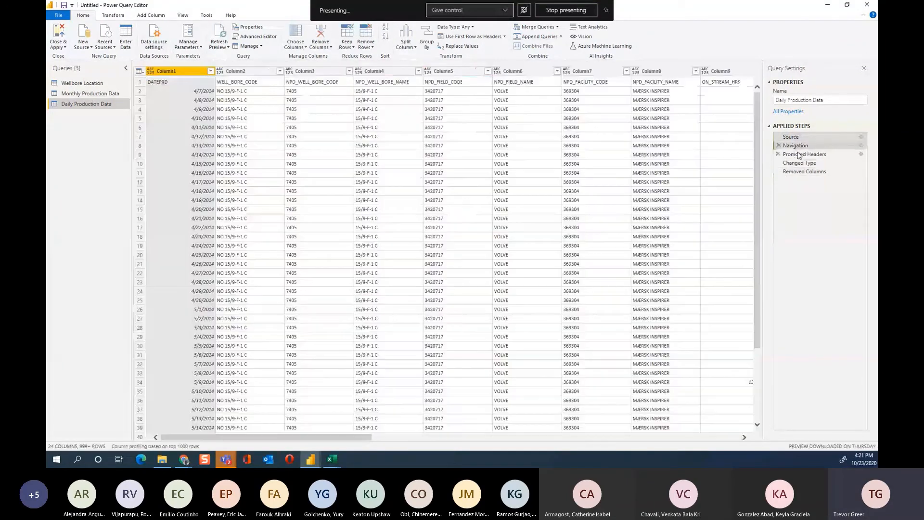
{"action": "left_click", "coordinate": [798, 154]}
{"action": "left_click", "coordinate": [798, 164]}
{"action": "left_click", "coordinate": [802, 172]}
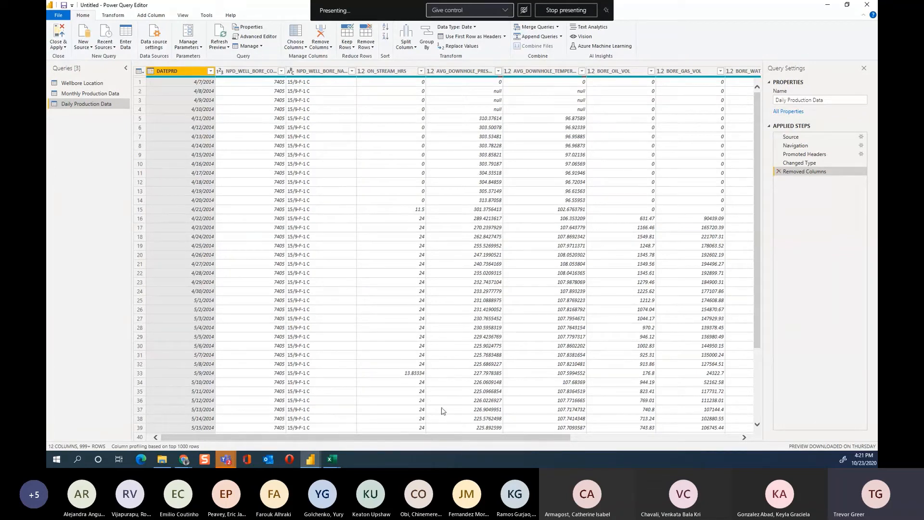
Examine the well bore code, on-stream hours, downhole pressure and temperature, and gas volume cells in the first rows
{"action": "left_click", "coordinate": [264, 245]}
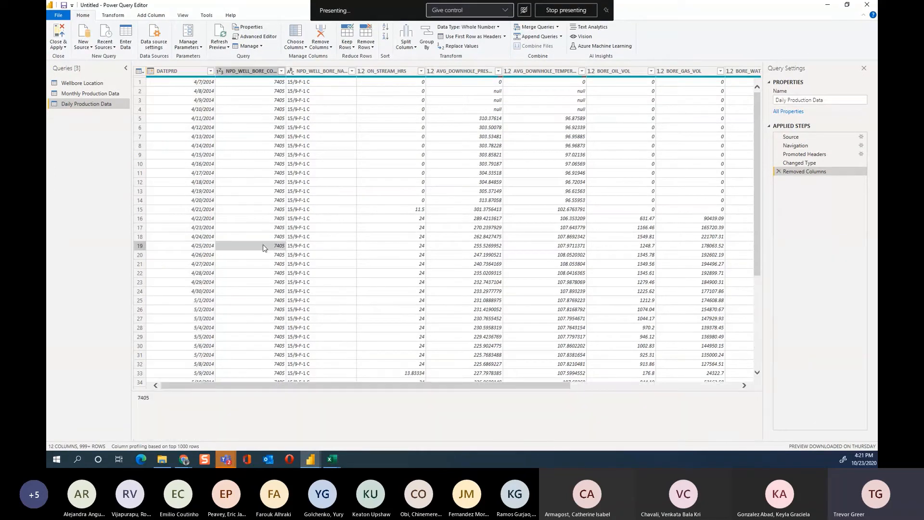
{"action": "left_click", "coordinate": [248, 158]}
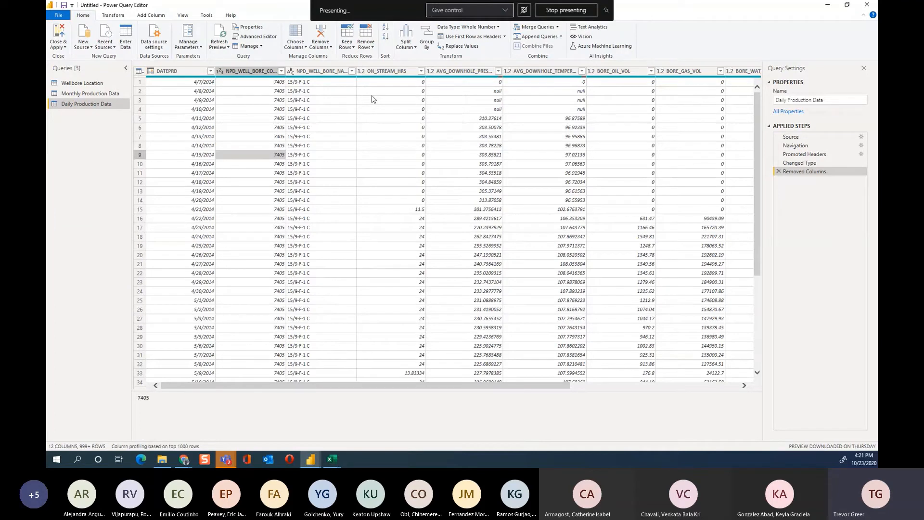
{"action": "left_click", "coordinate": [389, 182]}
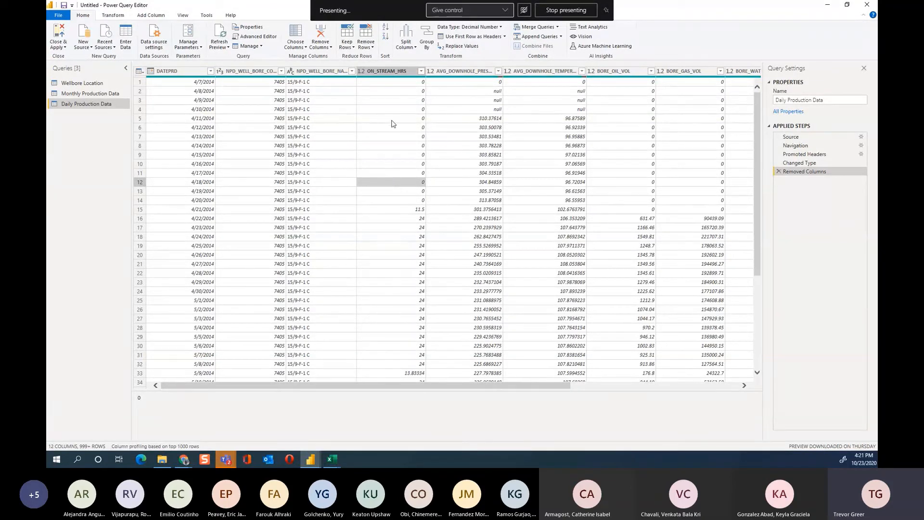
{"action": "left_click", "coordinate": [400, 83]}
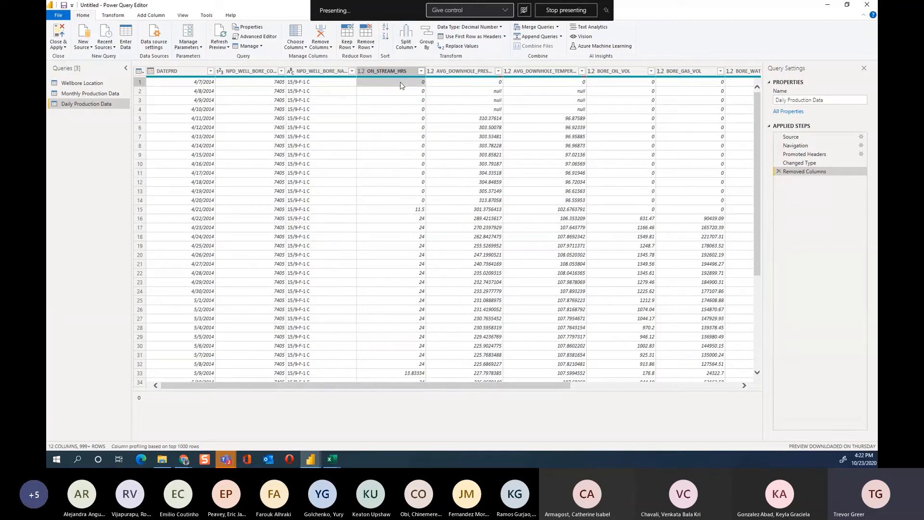
{"action": "left_click", "coordinate": [400, 104]}
{"action": "left_click", "coordinate": [405, 110]}
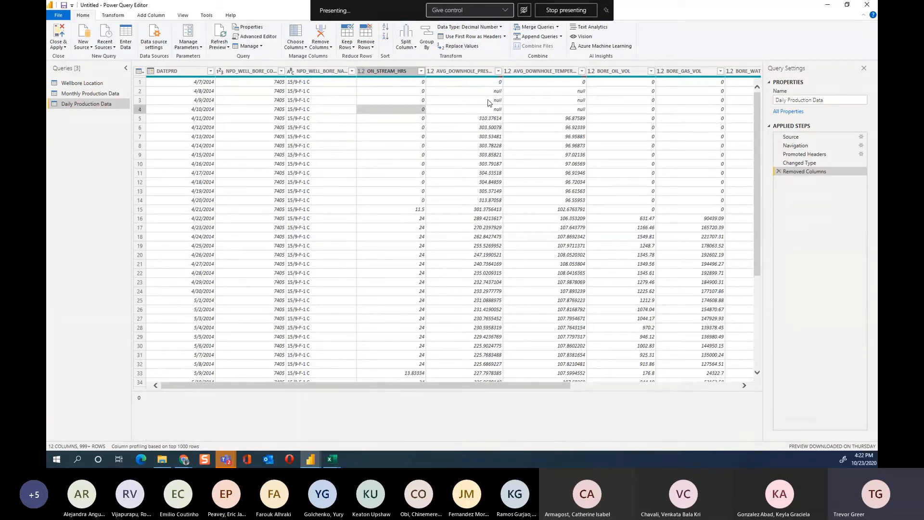
{"action": "left_click", "coordinate": [487, 105]}
{"action": "left_click", "coordinate": [535, 100]}
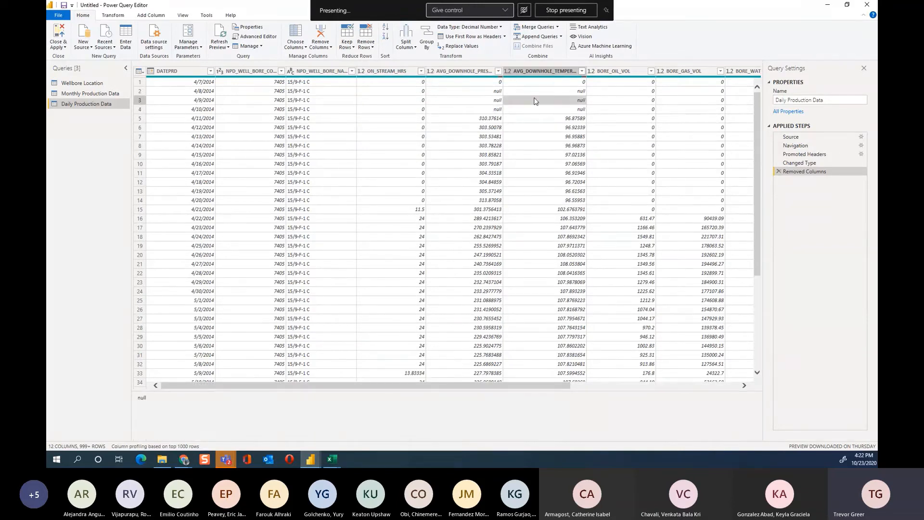
{"action": "left_click", "coordinate": [727, 111]}
{"action": "left_click", "coordinate": [639, 109]}
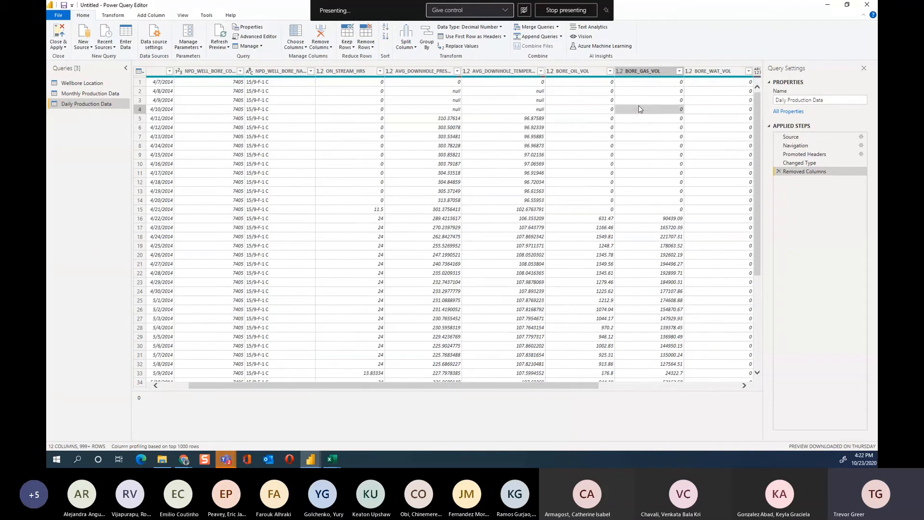
Compare AVG_DOWNHOLE_PRESSURE and AVG_DOWNHOLE_TEMPERATURE entries in the rows where ON_STREAM_HRS is 0
{"action": "left_click", "coordinate": [394, 100]}
{"action": "left_click", "coordinate": [396, 111]}
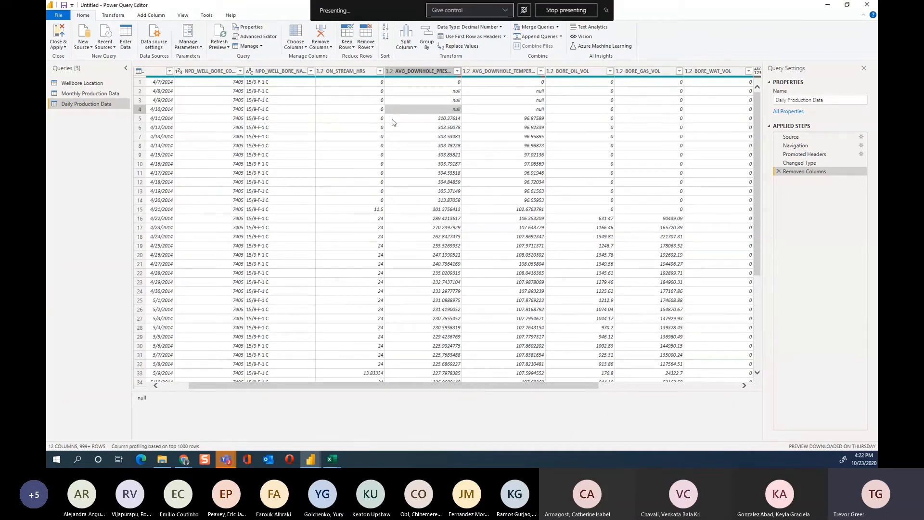
{"action": "left_click", "coordinate": [370, 120]}
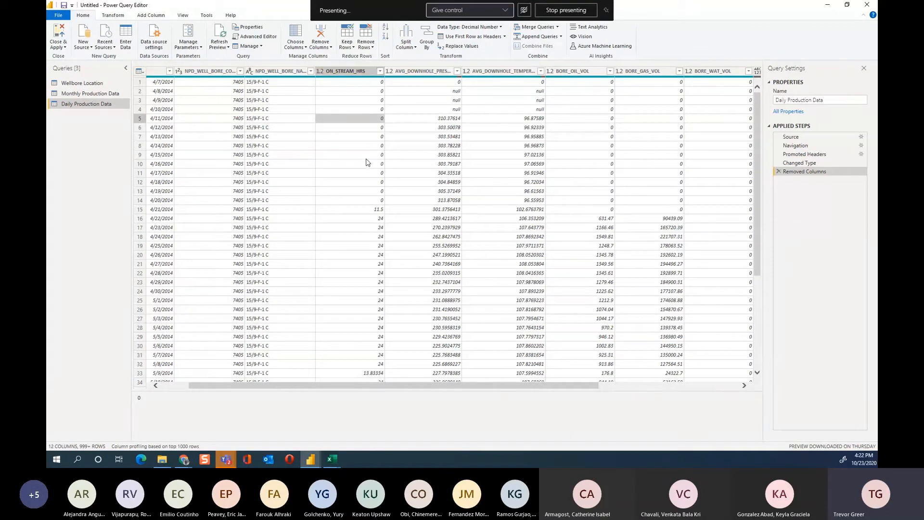
{"action": "left_click", "coordinate": [368, 173]}
{"action": "left_click", "coordinate": [427, 136]}
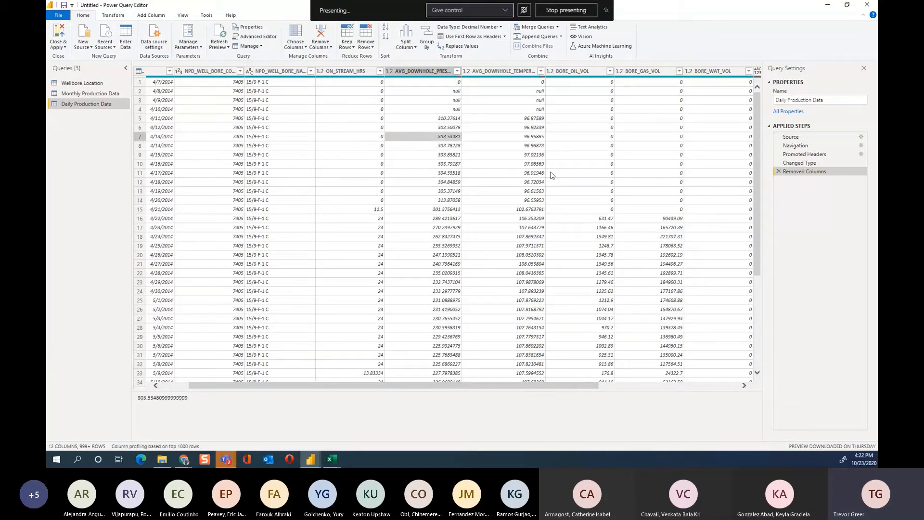
{"action": "left_click", "coordinate": [537, 166]}
{"action": "left_click", "coordinate": [528, 138]}
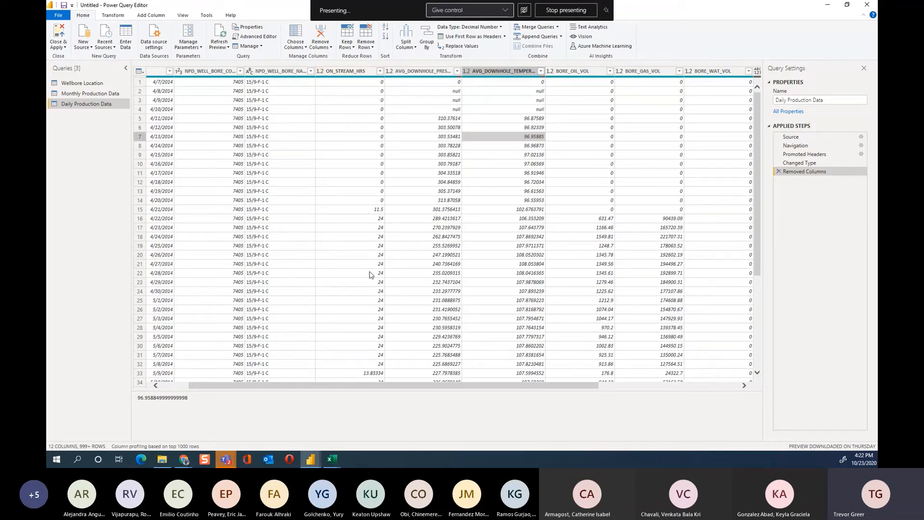
Filter Daily Production Data with a greater-than condition on ON_STREAM_HRS that excludes rows with 0 hours, and check the remaining rows
{"action": "left_click", "coordinate": [380, 71]}
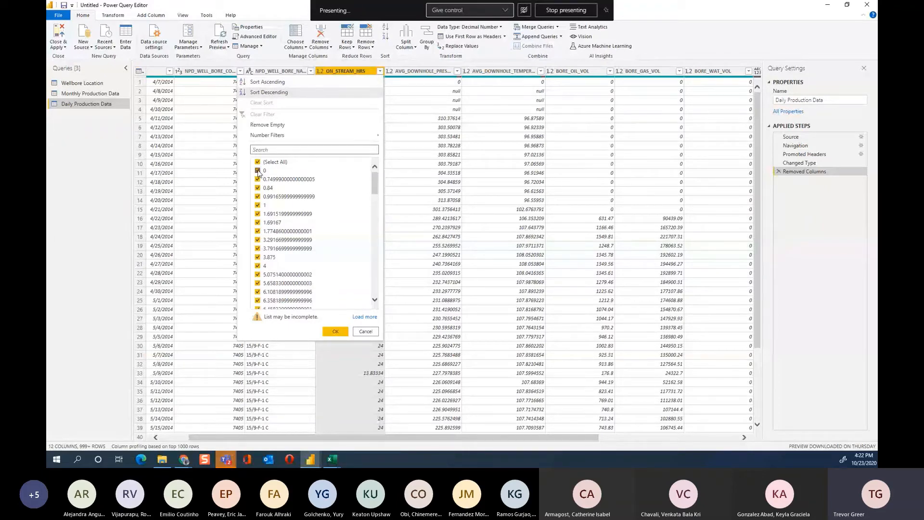
{"action": "mouse_move", "coordinate": [287, 138]}
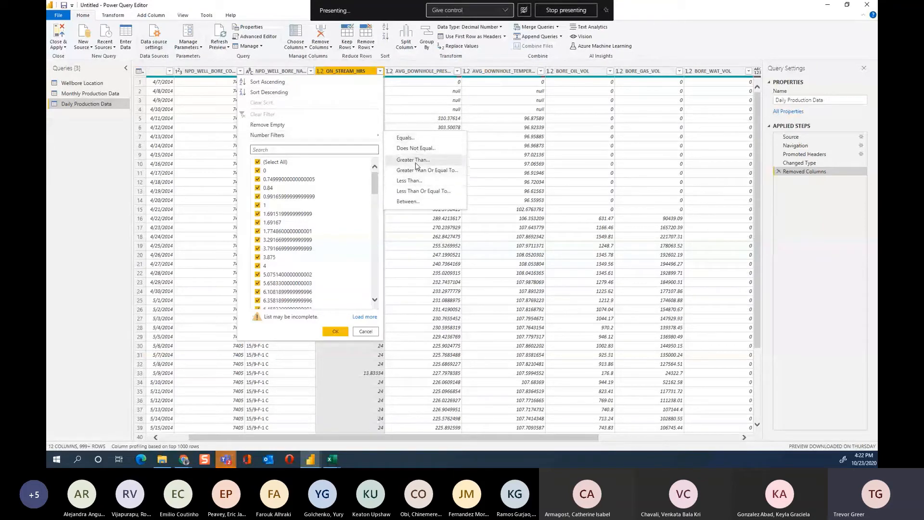
{"action": "left_click", "coordinate": [414, 160]}
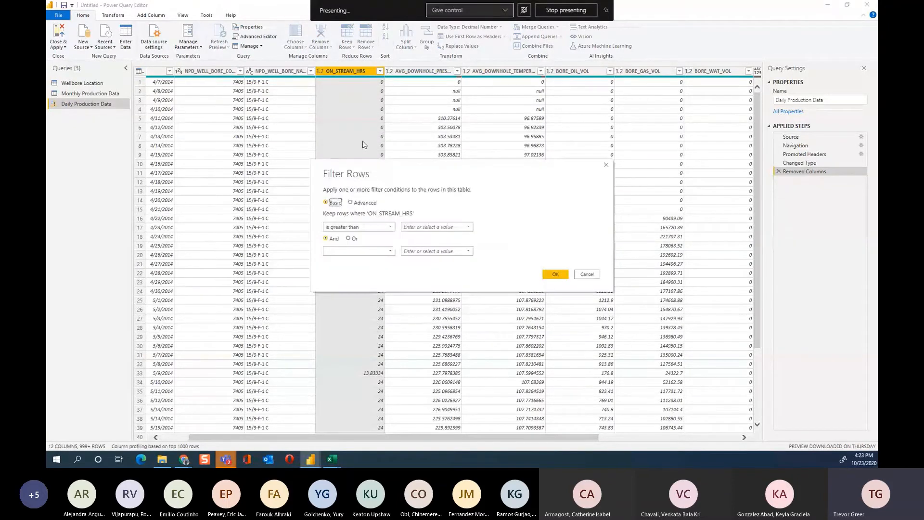
{"action": "left_click", "coordinate": [443, 228]}
{"action": "left_click", "coordinate": [560, 276]}
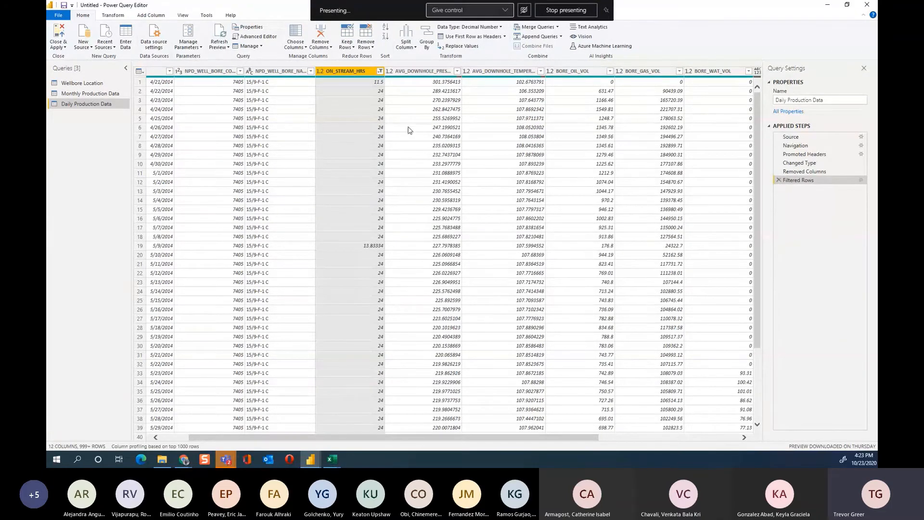
{"action": "left_click", "coordinate": [356, 99]}
{"action": "scroll", "coordinate": [371, 186], "scroll_direction": "down", "scroll_amount": 5}
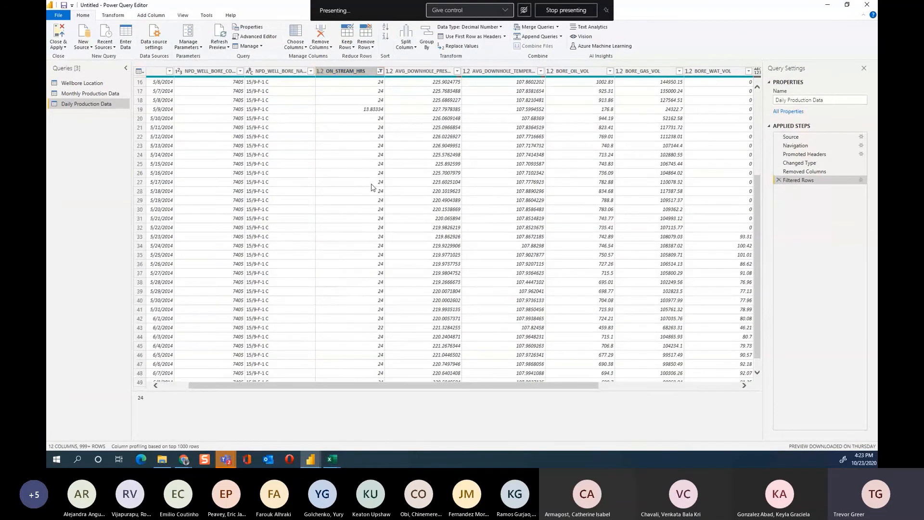
{"action": "scroll", "coordinate": [371, 187], "scroll_direction": "down", "scroll_amount": 20}
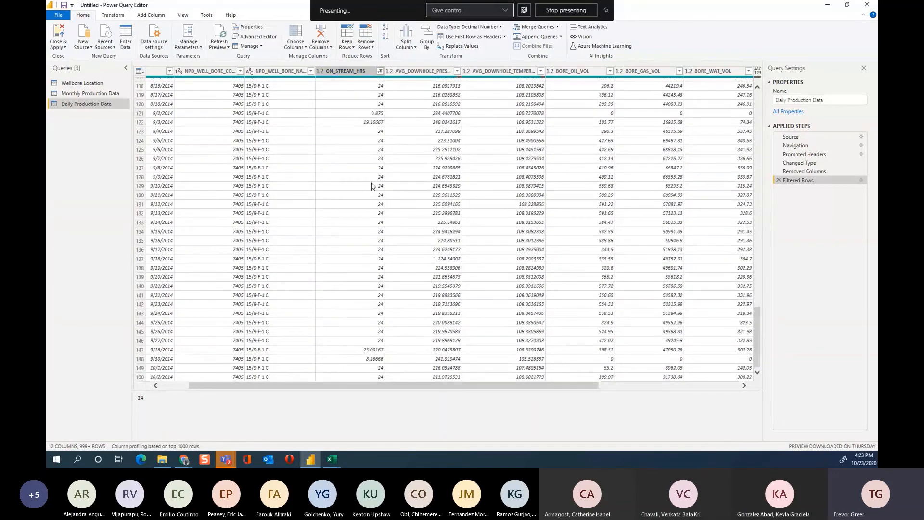
{"action": "scroll", "coordinate": [371, 186], "scroll_direction": "up", "scroll_amount": 6}
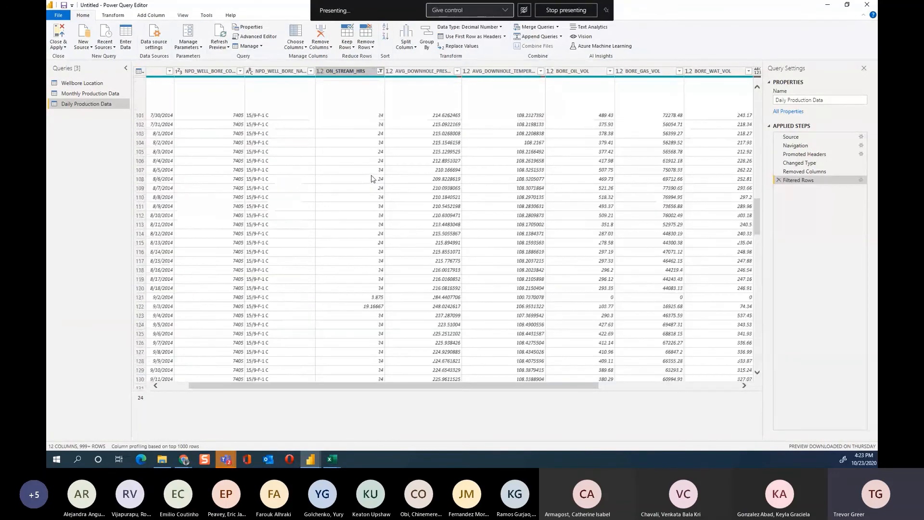
Exclude rows whose BORE_OIL_VOL value is 0 from the Daily Production Data query
{"action": "scroll", "coordinate": [371, 179], "scroll_direction": "up", "scroll_amount": 20}
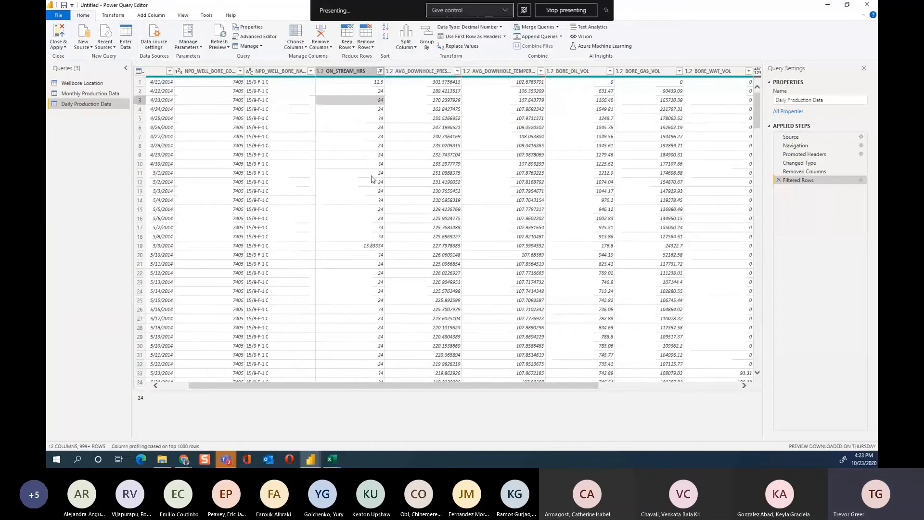
{"action": "left_click_drag", "start_coordinate": [482, 385], "coordinate": [641, 387]}
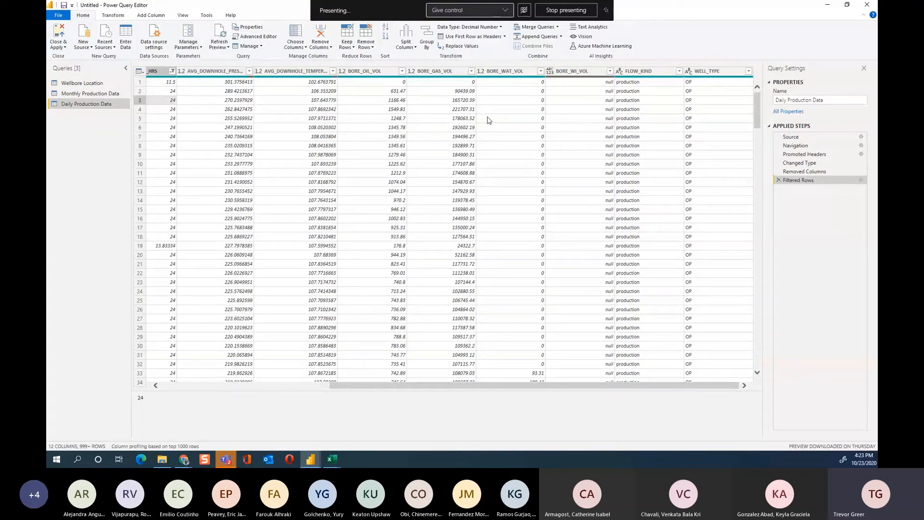
{"action": "left_click", "coordinate": [402, 70]}
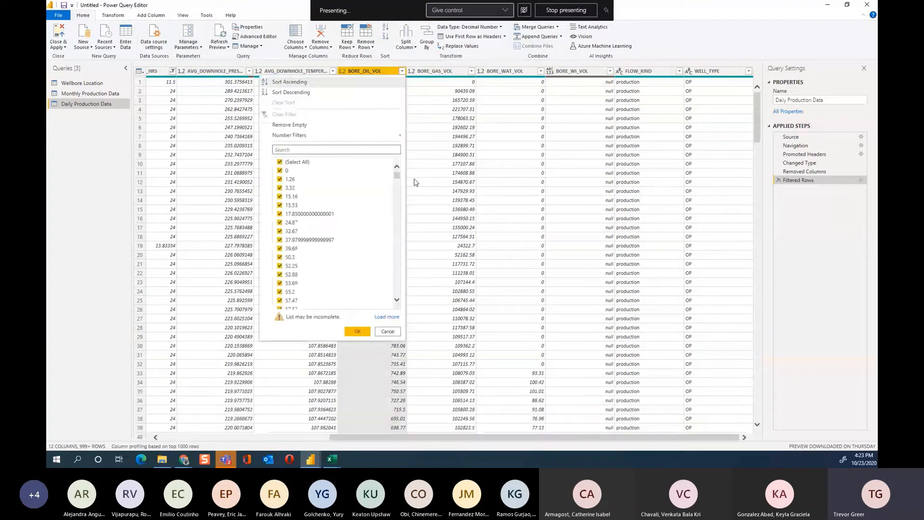
{"action": "left_click", "coordinate": [280, 172]}
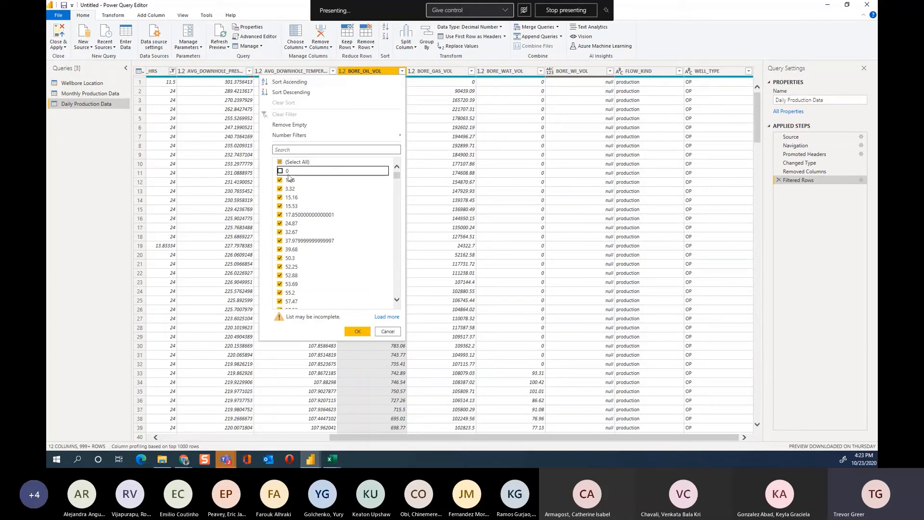
{"action": "left_click", "coordinate": [356, 332]}
Filter BORE_GAS_VOL to keep only rows with a value greater than 1
{"action": "left_click", "coordinate": [478, 72]}
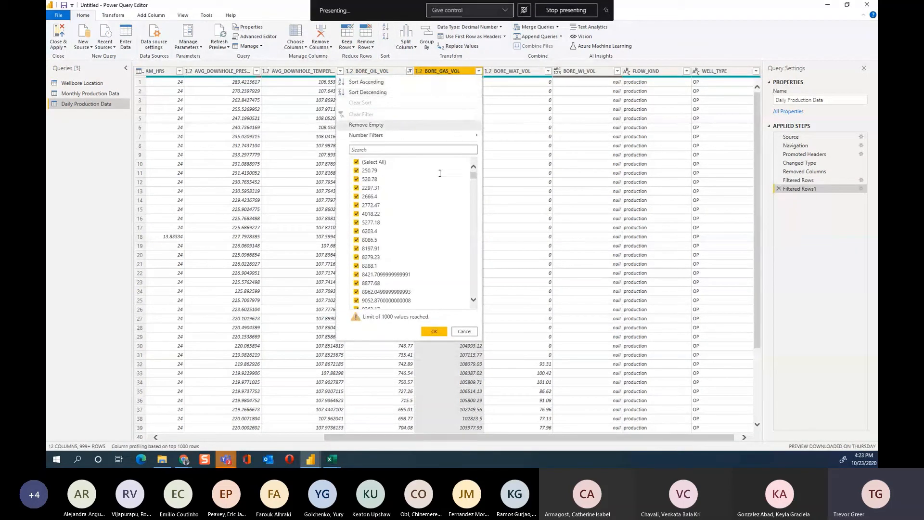
{"action": "left_click", "coordinate": [464, 331]}
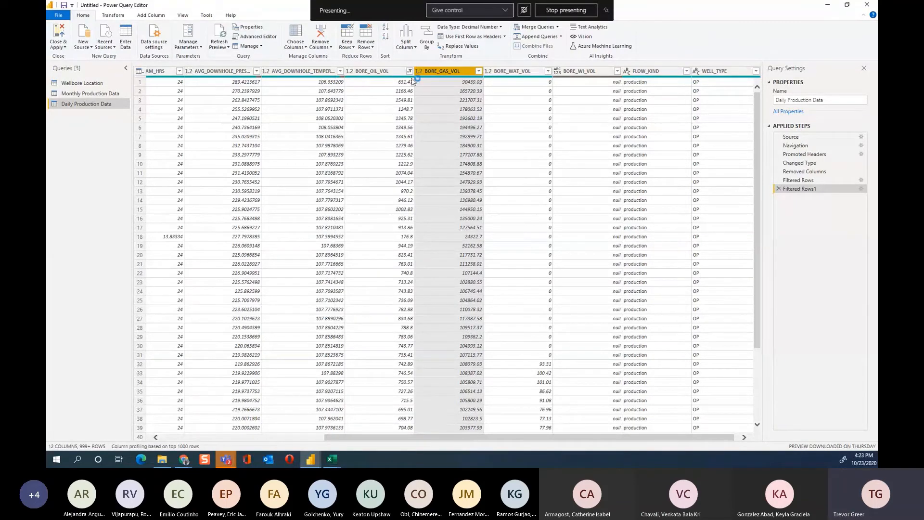
{"action": "left_click", "coordinate": [478, 72]}
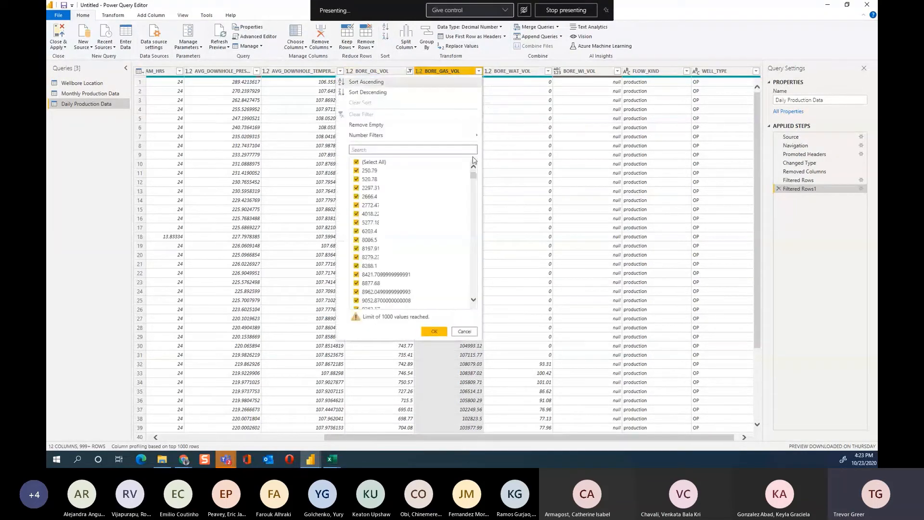
{"action": "mouse_move", "coordinate": [411, 135]}
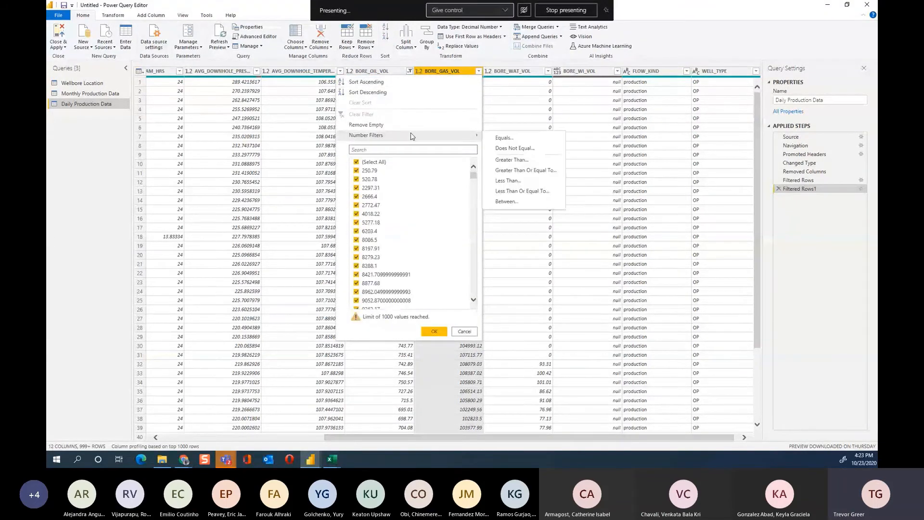
{"action": "left_click", "coordinate": [511, 160]}
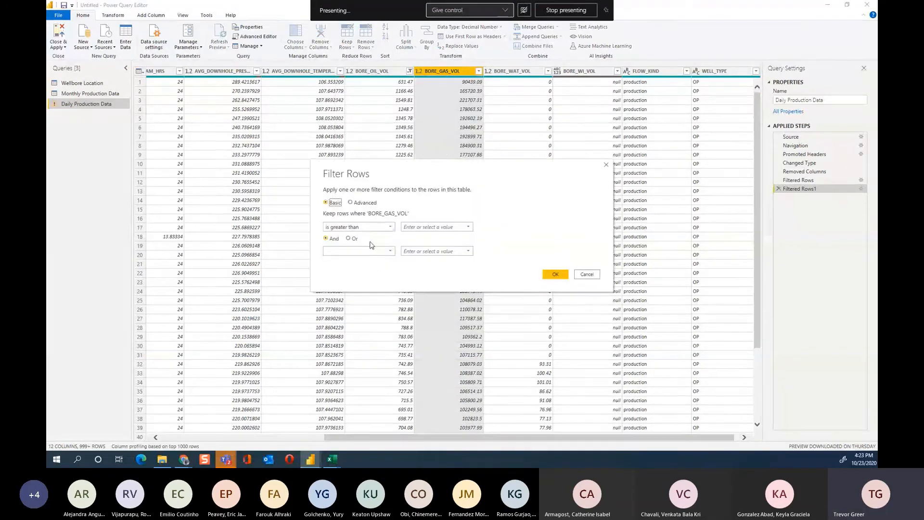
{"action": "left_click", "coordinate": [412, 226]}
{"action": "type", "text": "1"}
{"action": "left_click", "coordinate": [555, 274]}
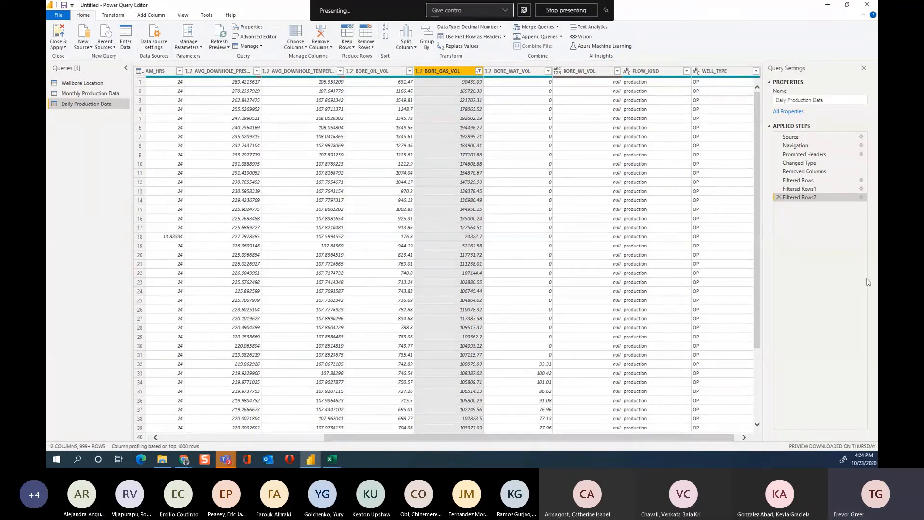
{"action": "left_click", "coordinate": [861, 198]}
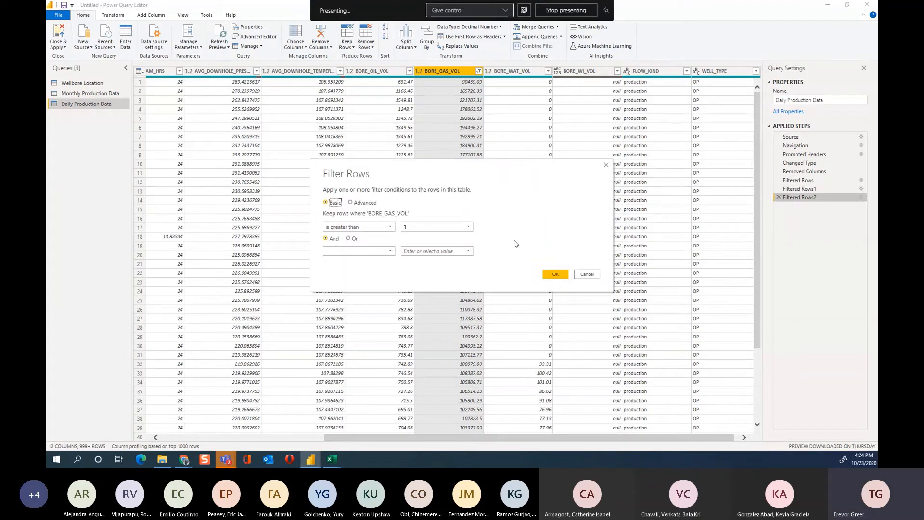
{"action": "left_click", "coordinate": [426, 227]}
{"action": "left_click_drag", "start_coordinate": [419, 226], "coordinate": [339, 236]}
{"action": "left_click", "coordinate": [351, 203]}
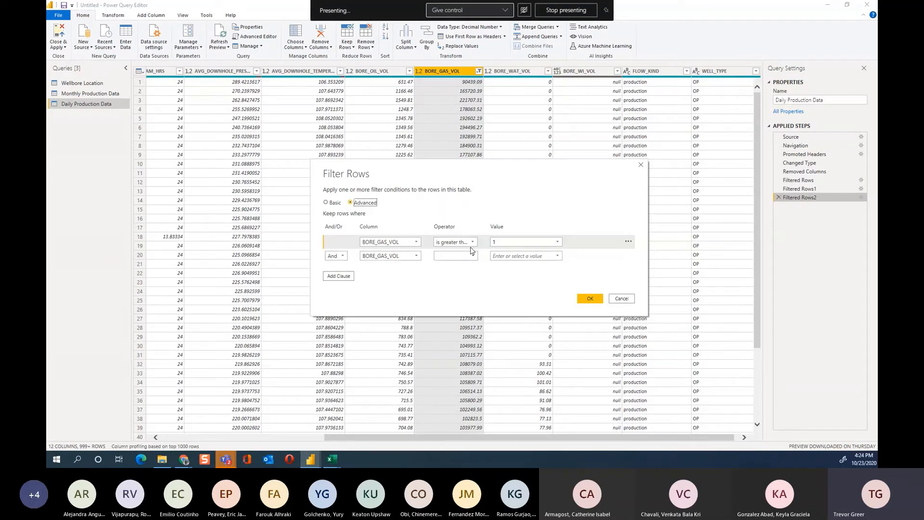
{"action": "left_click", "coordinate": [339, 276]}
{"action": "left_click", "coordinate": [344, 289]}
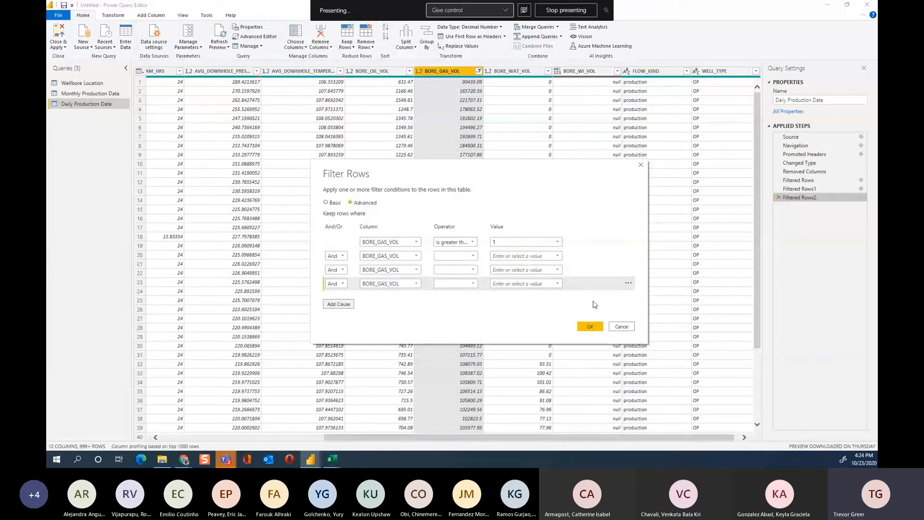
{"action": "left_click", "coordinate": [621, 327]}
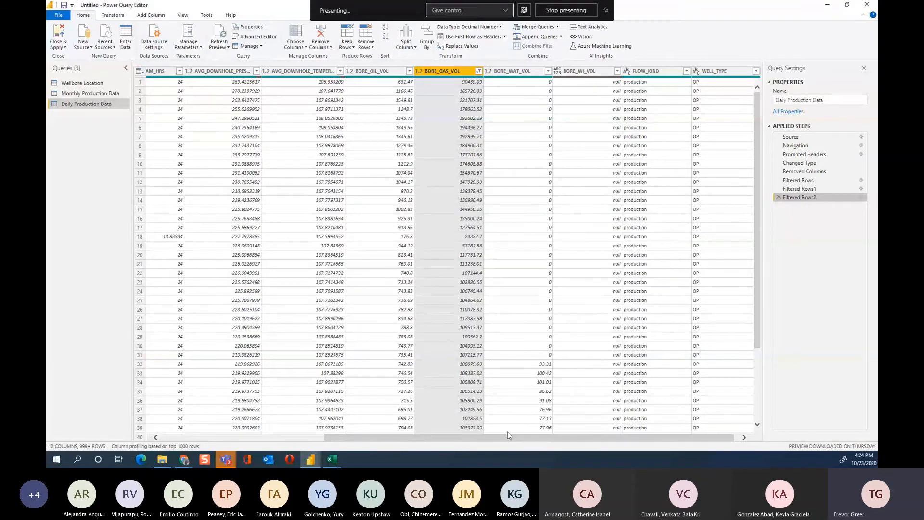
Filter WELL_TYPE to exclude WI and keep OP, and check which values FLOW_KIND offers for filtering
{"action": "scroll", "coordinate": [515, 441], "scroll_direction": "right", "scroll_amount": 1}
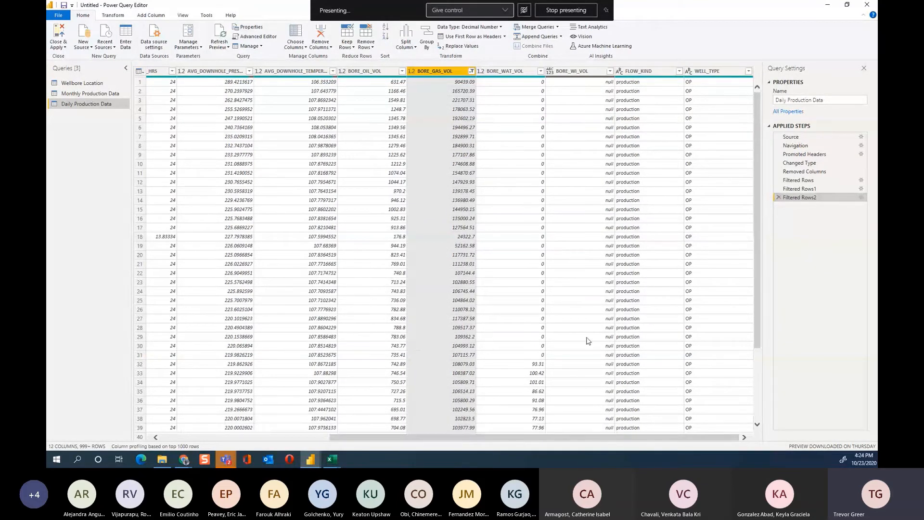
{"action": "left_click", "coordinate": [588, 337]}
{"action": "scroll", "coordinate": [658, 248], "scroll_direction": "down", "scroll_amount": 15}
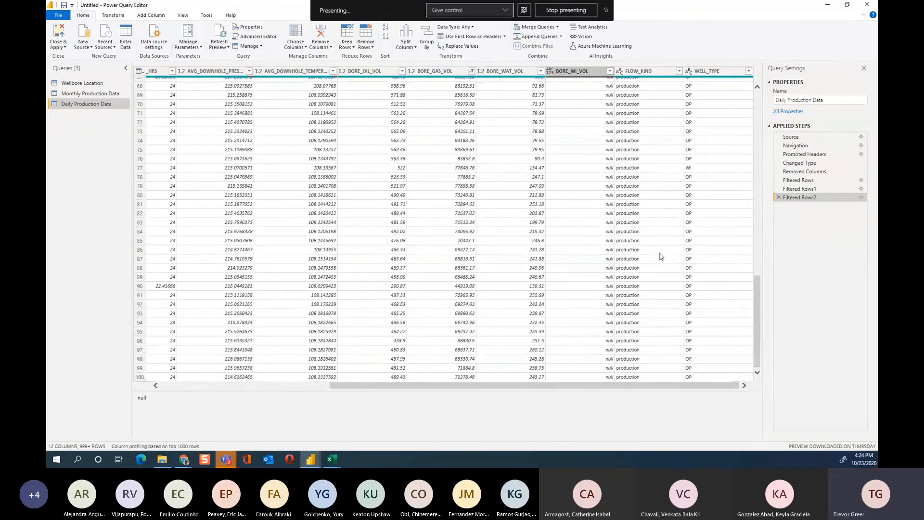
{"action": "scroll", "coordinate": [661, 257], "scroll_direction": "up", "scroll_amount": 15}
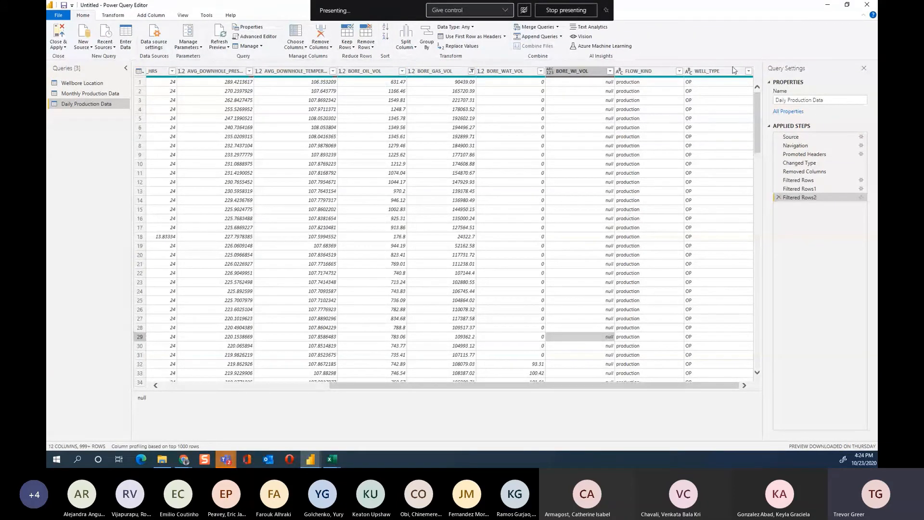
{"action": "left_click", "coordinate": [749, 71]}
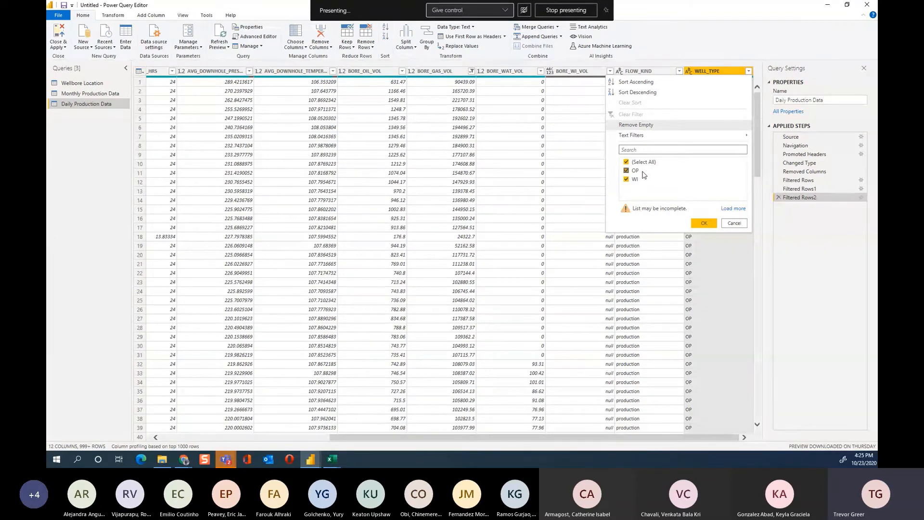
{"action": "left_click", "coordinate": [626, 179]}
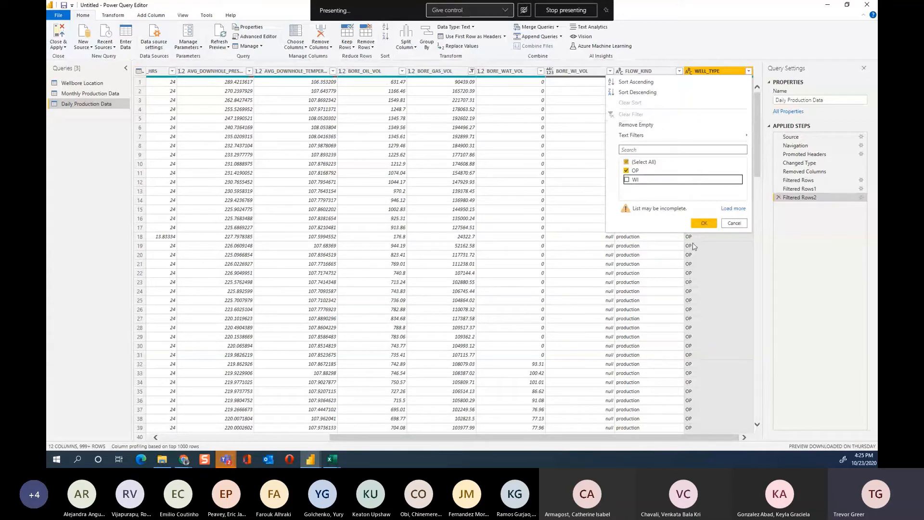
{"action": "left_click", "coordinate": [704, 223]}
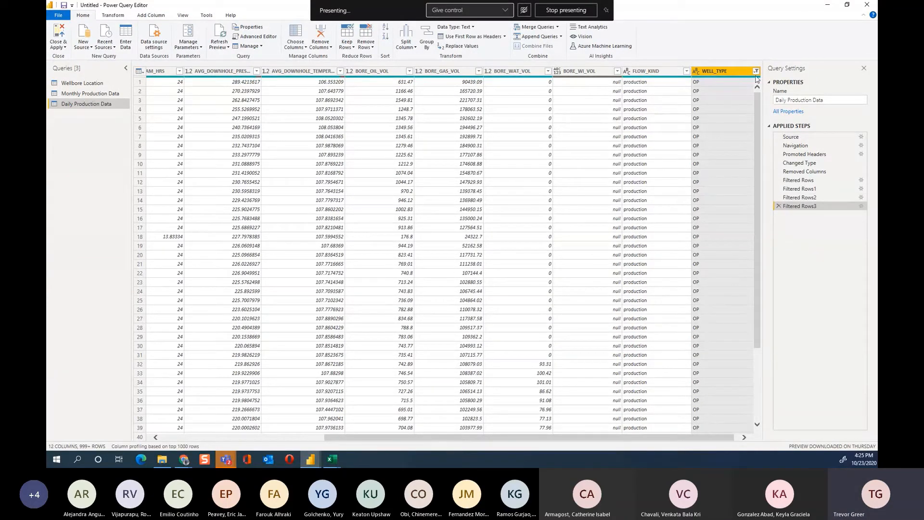
{"action": "left_click", "coordinate": [686, 71]}
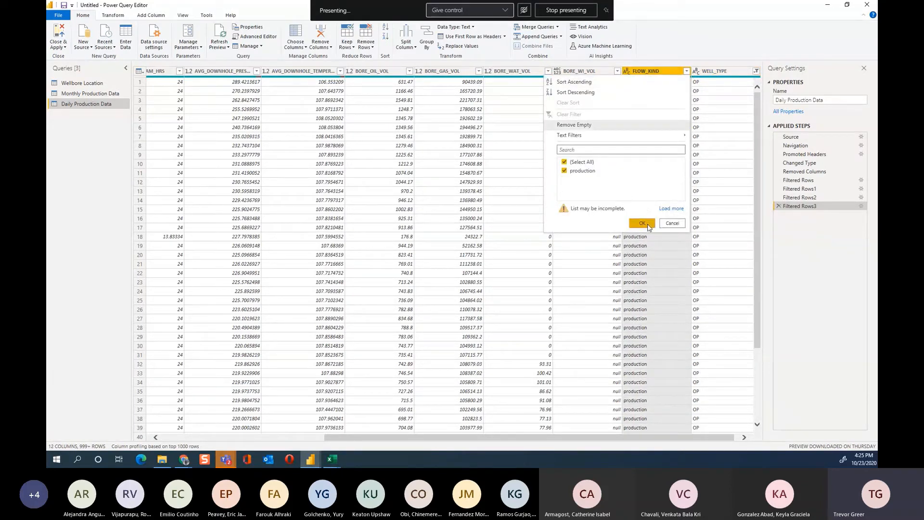
{"action": "left_click", "coordinate": [672, 223]}
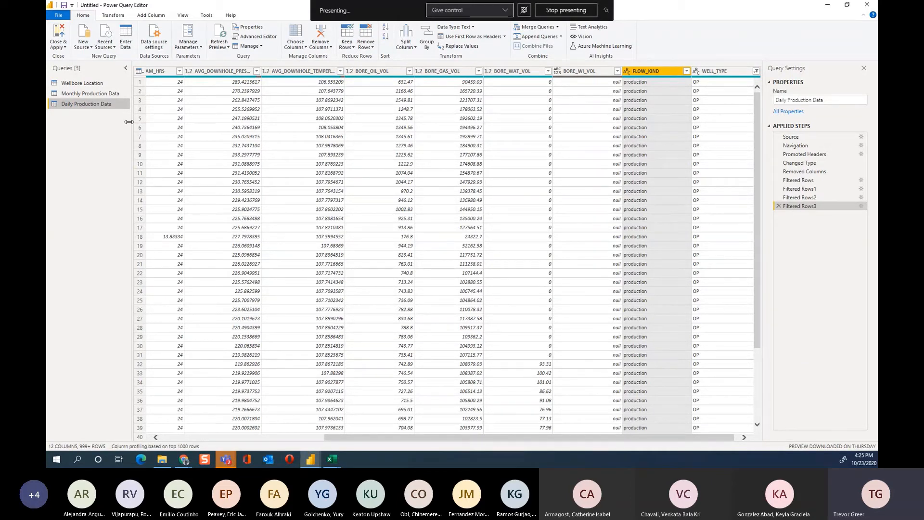
Open the Wellbore Location query and examine its generic column headers against the names held in the first row
{"action": "left_click", "coordinate": [93, 84]}
{"action": "left_click", "coordinate": [94, 83]}
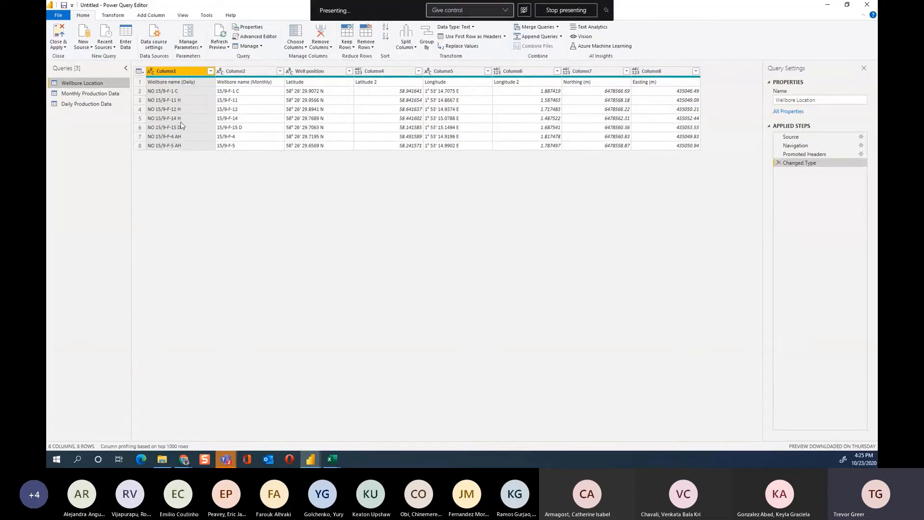
{"action": "left_click", "coordinate": [181, 108]}
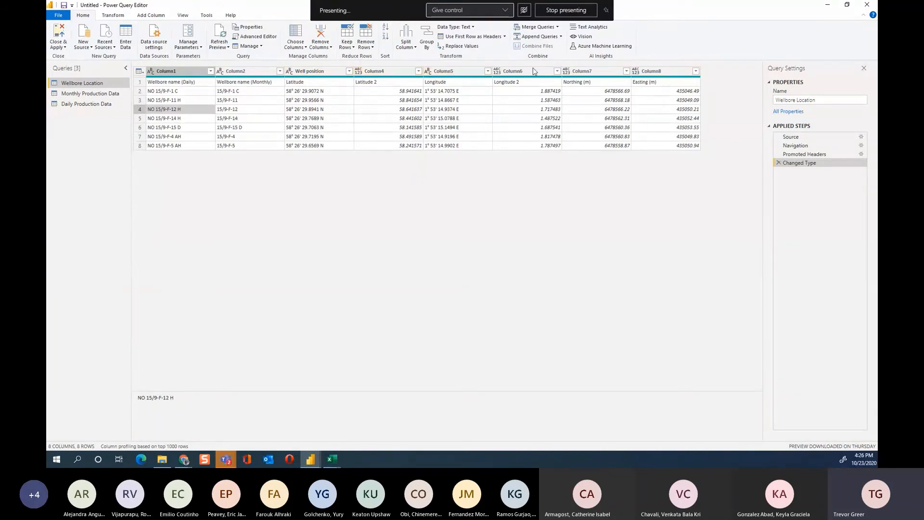
{"action": "left_click", "coordinate": [174, 84]}
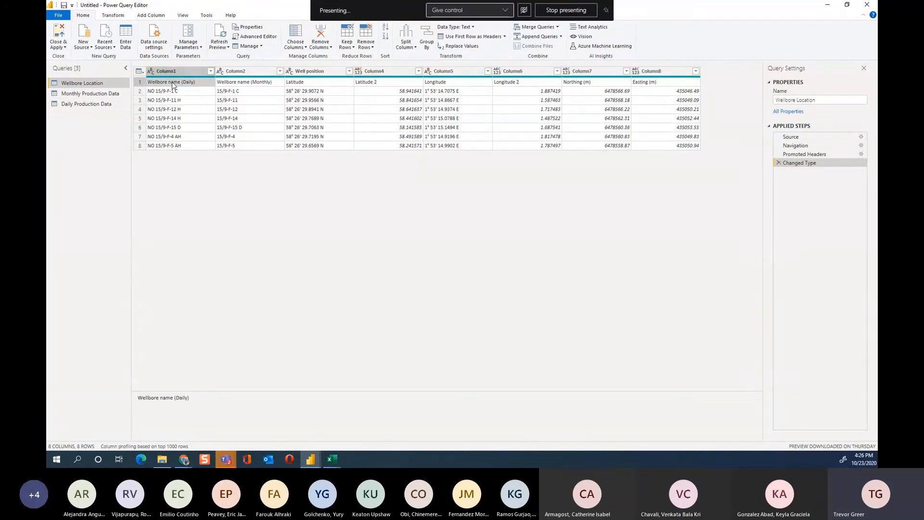
{"action": "left_click", "coordinate": [142, 82]}
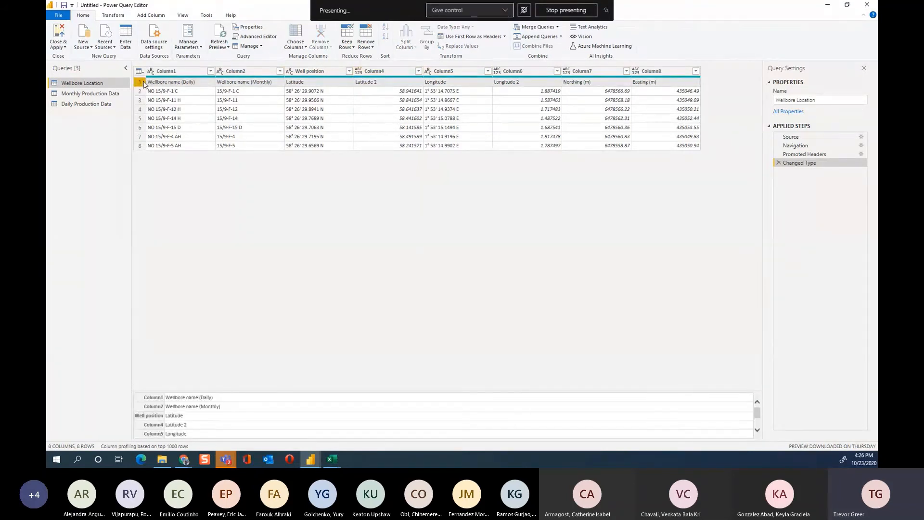
{"action": "left_click", "coordinate": [184, 84]}
{"action": "left_click", "coordinate": [240, 86]}
{"action": "left_click", "coordinate": [352, 85]}
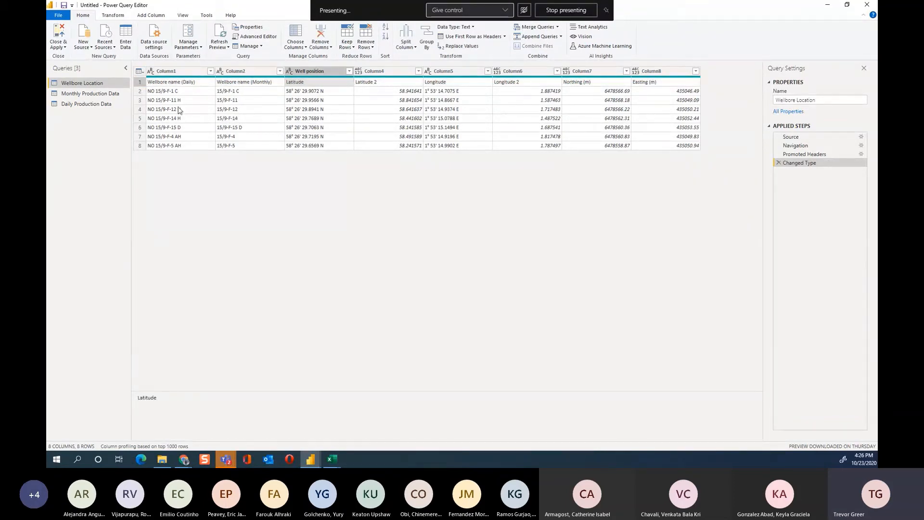
Switch to Excel, examine the two header rows of the Wellbore Location sheet, and return to Power Query to compare the first row
{"action": "left_click", "coordinate": [332, 466]}
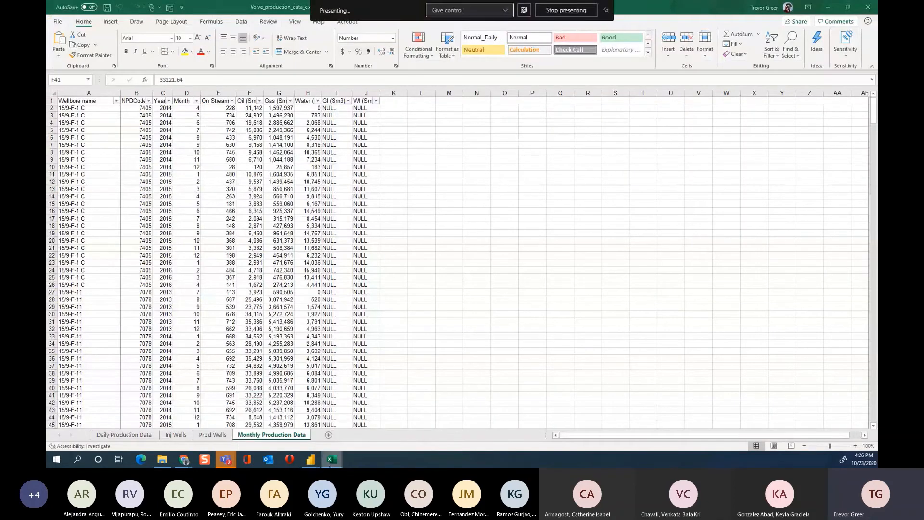
{"action": "left_click", "coordinate": [303, 429]}
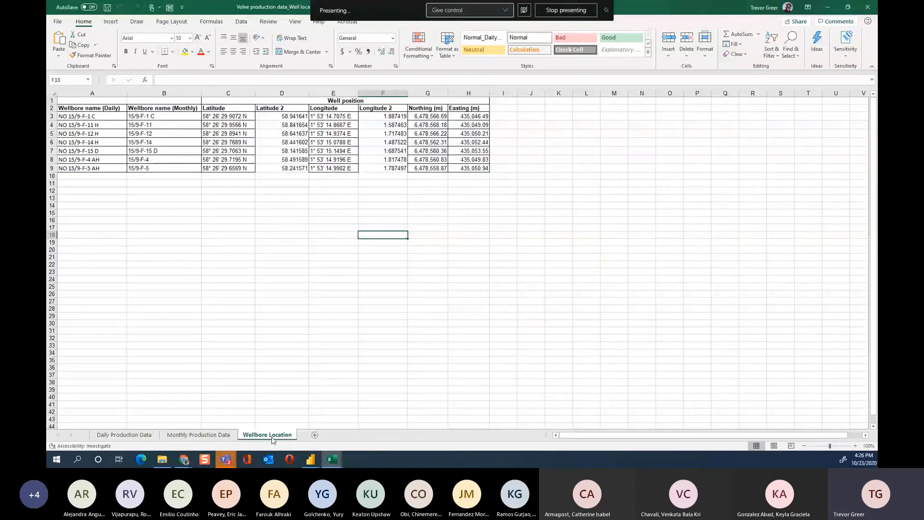
{"action": "left_click_drag", "start_coordinate": [344, 102], "coordinate": [106, 102]}
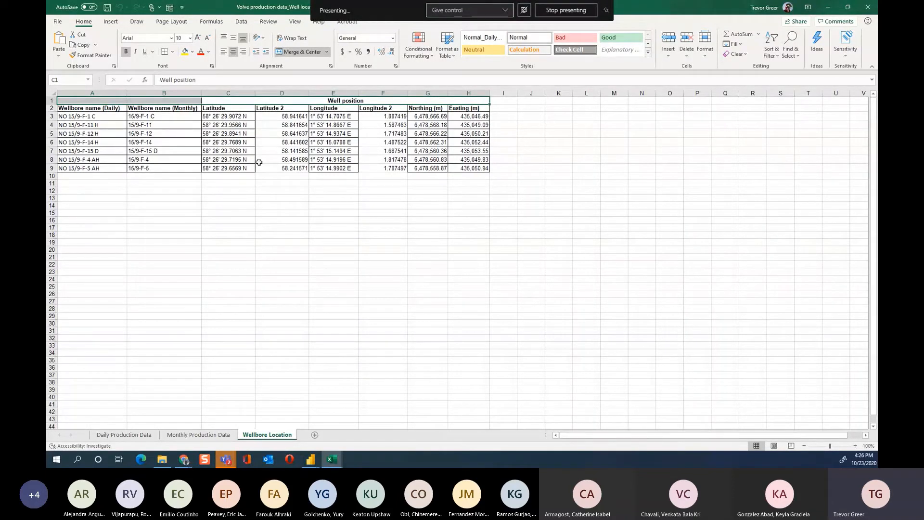
{"action": "left_click", "coordinate": [61, 106]}
{"action": "left_click", "coordinate": [51, 108]}
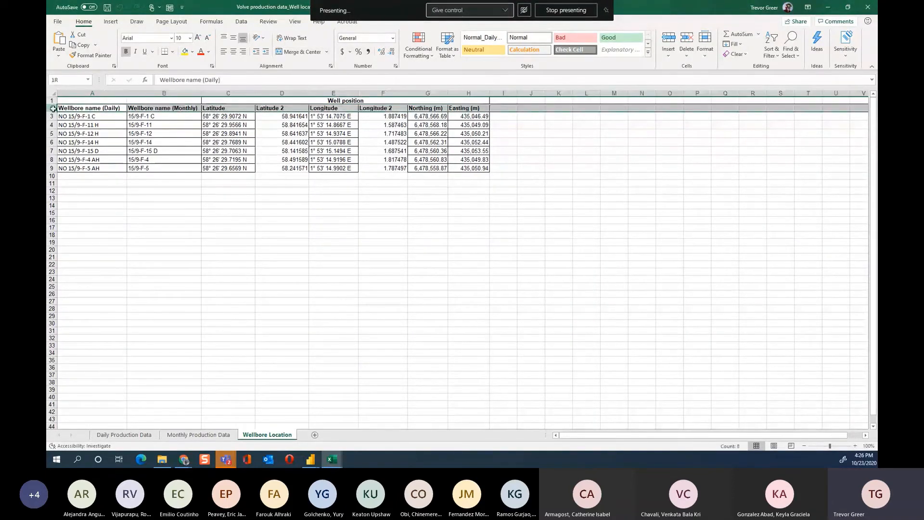
{"action": "left_click", "coordinate": [834, 7]}
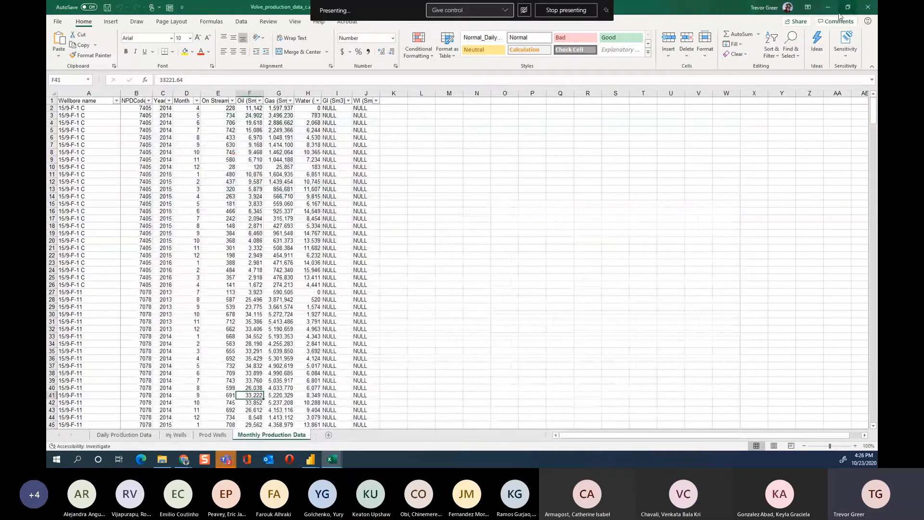
{"action": "left_click", "coordinate": [827, 7]}
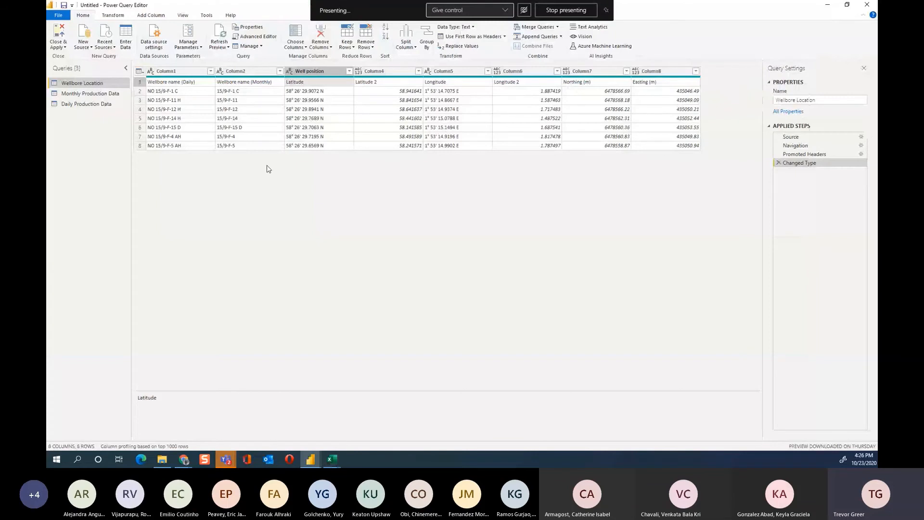
{"action": "left_click", "coordinate": [138, 83]}
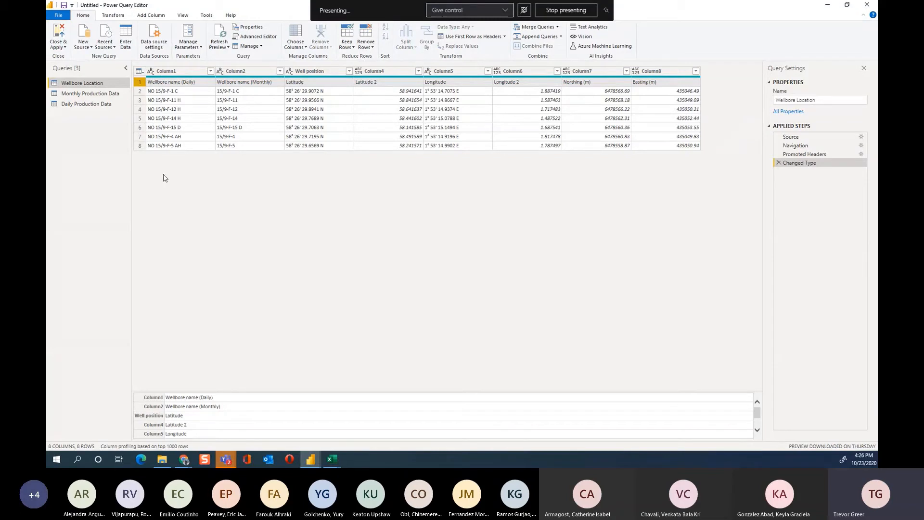
{"action": "left_click", "coordinate": [204, 103]}
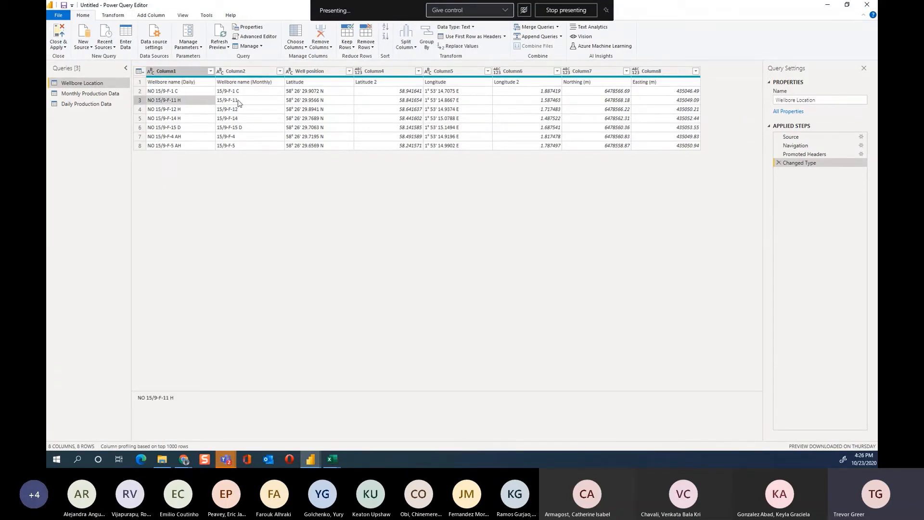
Promote the first row of the Wellbore Location query to column headers
{"action": "left_click", "coordinate": [460, 38]}
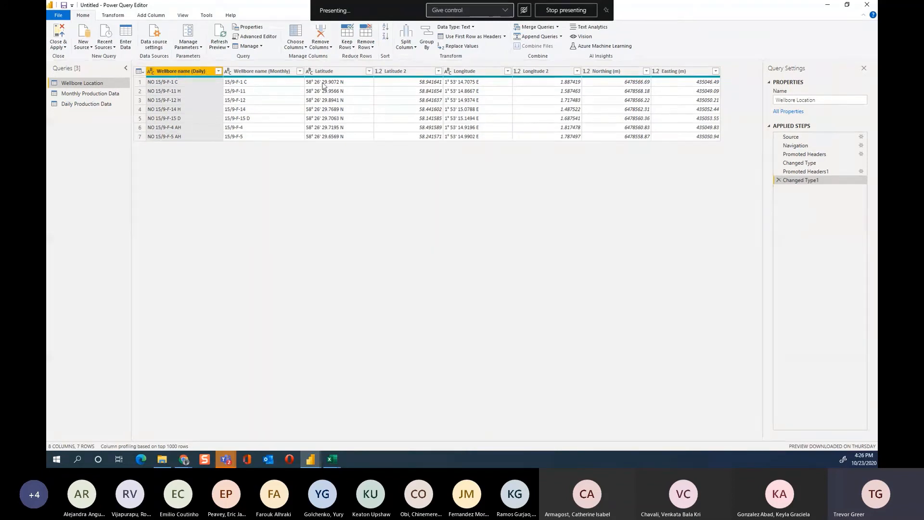
{"action": "left_click", "coordinate": [231, 129]}
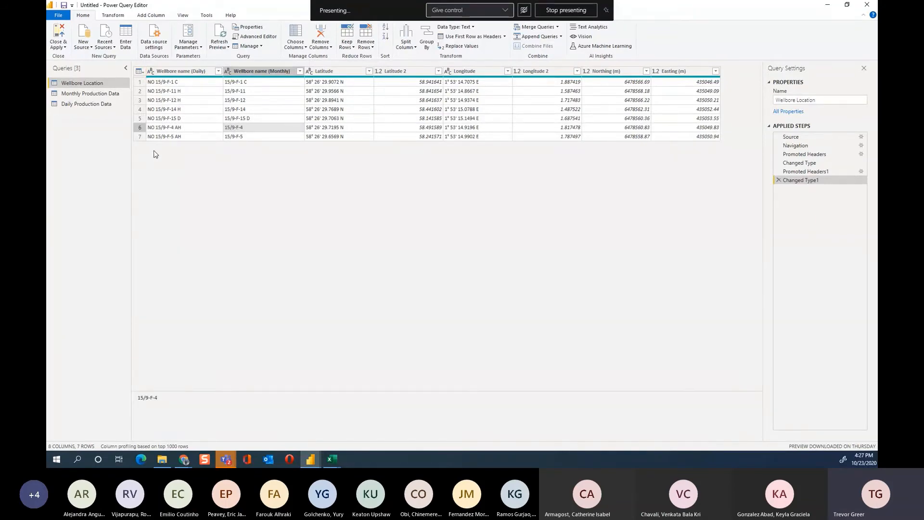
Compare the columns of the Daily Production Data, Monthly Production Data and Wellbore Location queries
{"action": "left_click", "coordinate": [103, 107]}
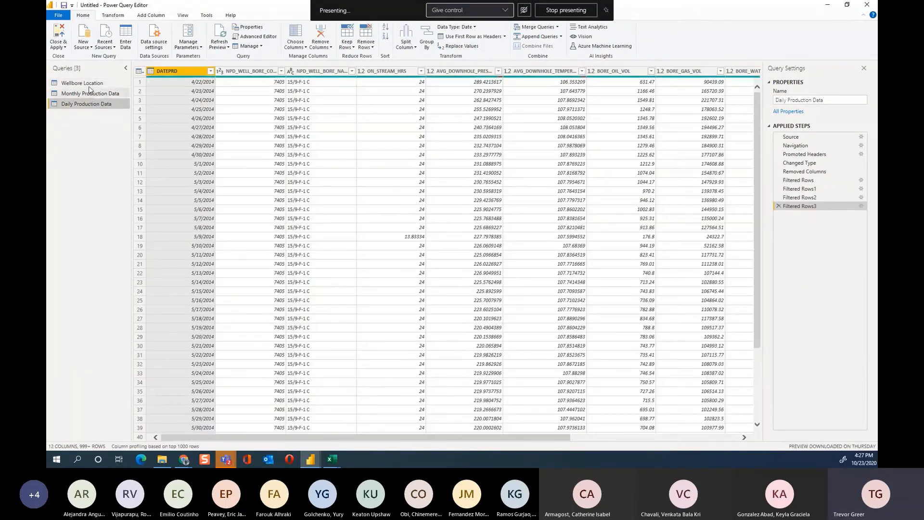
{"action": "left_click", "coordinate": [92, 83]}
{"action": "left_click", "coordinate": [93, 105]}
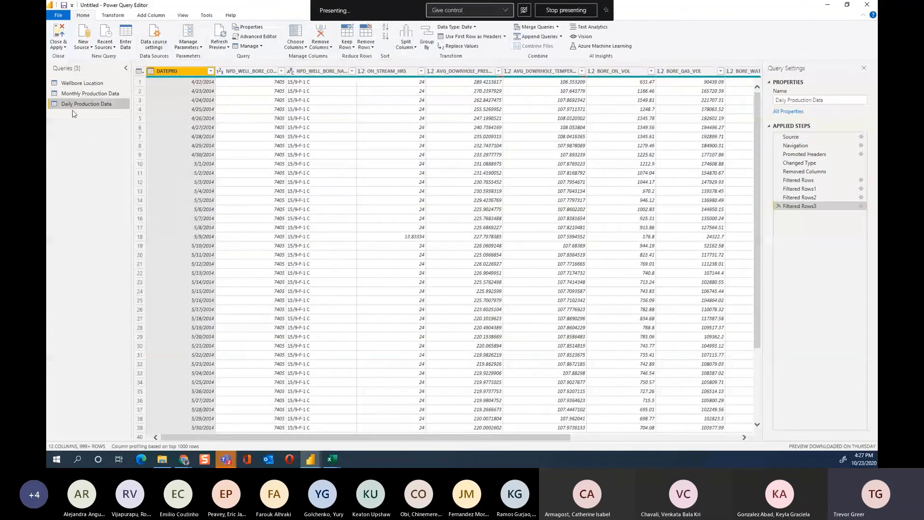
{"action": "left_click", "coordinate": [90, 94]}
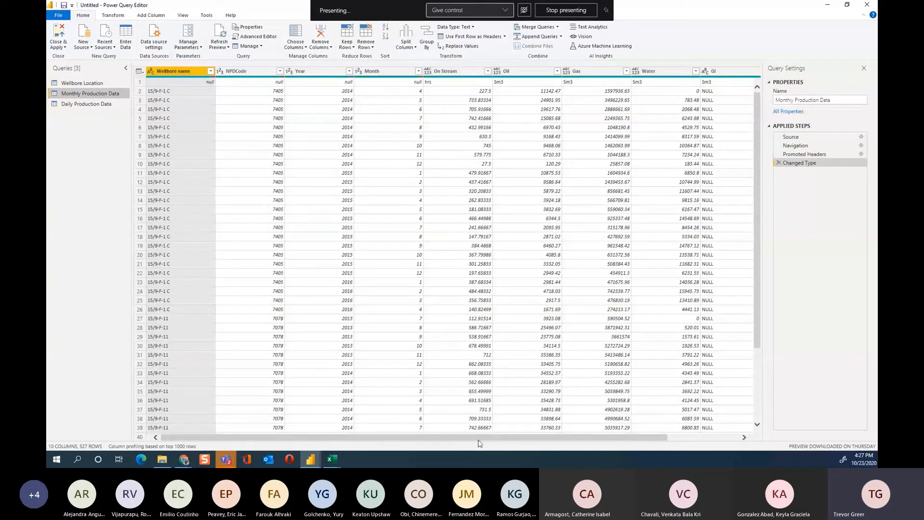
{"action": "left_click_drag", "start_coordinate": [479, 439], "coordinate": [310, 327]}
{"action": "left_click", "coordinate": [92, 84]}
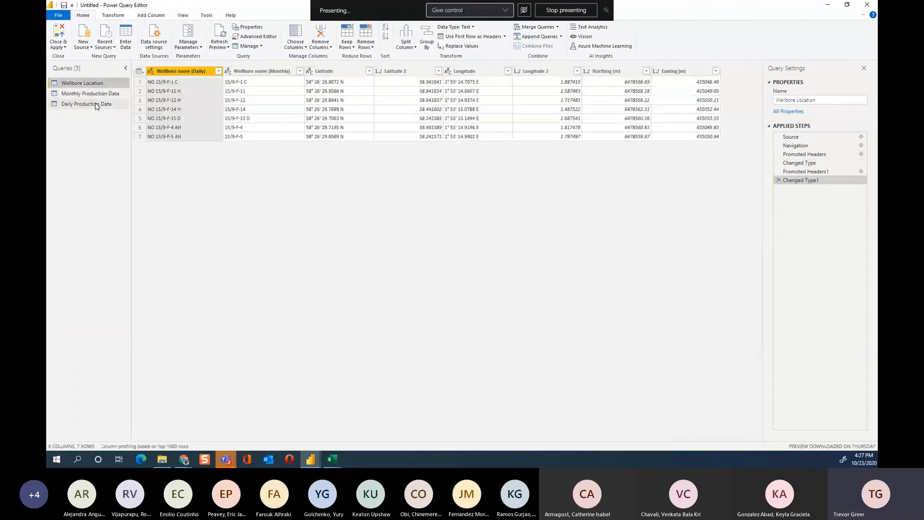
{"action": "left_click", "coordinate": [95, 105]}
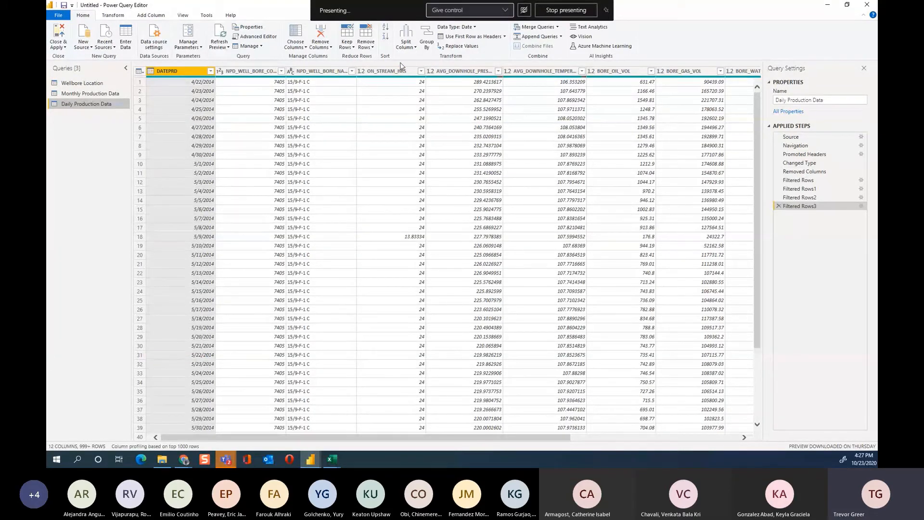
Close Power Query with its changes applied and show the loaded Daily Production Data table in the data view
{"action": "left_click", "coordinate": [61, 33]}
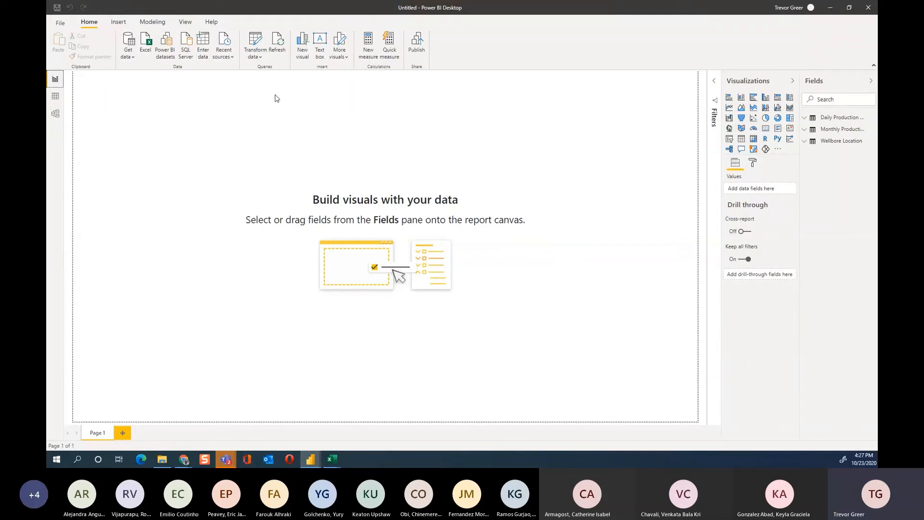
{"action": "left_click", "coordinate": [56, 99]}
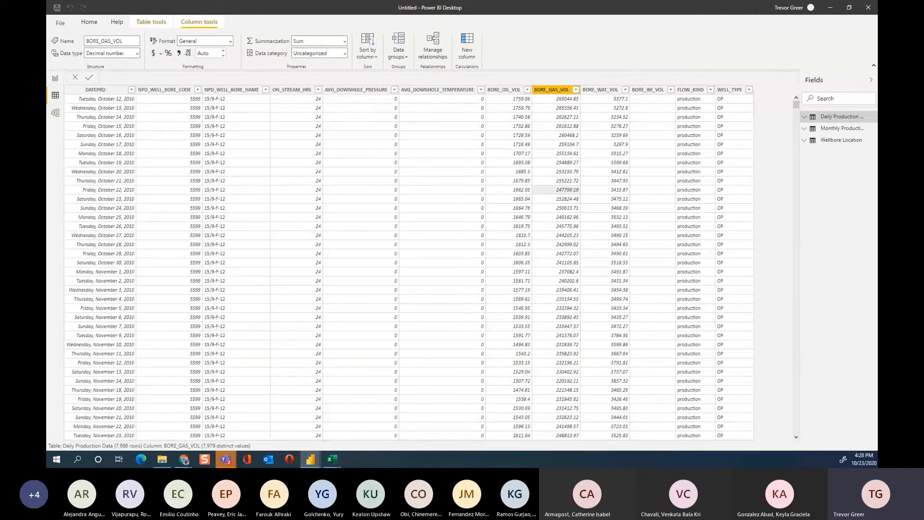
Review the loaded Daily Production Data columns, including the wellbore code and name, on-stream hours, oil volume and well type
{"action": "left_click", "coordinate": [103, 89]}
{"action": "left_click", "coordinate": [164, 90]}
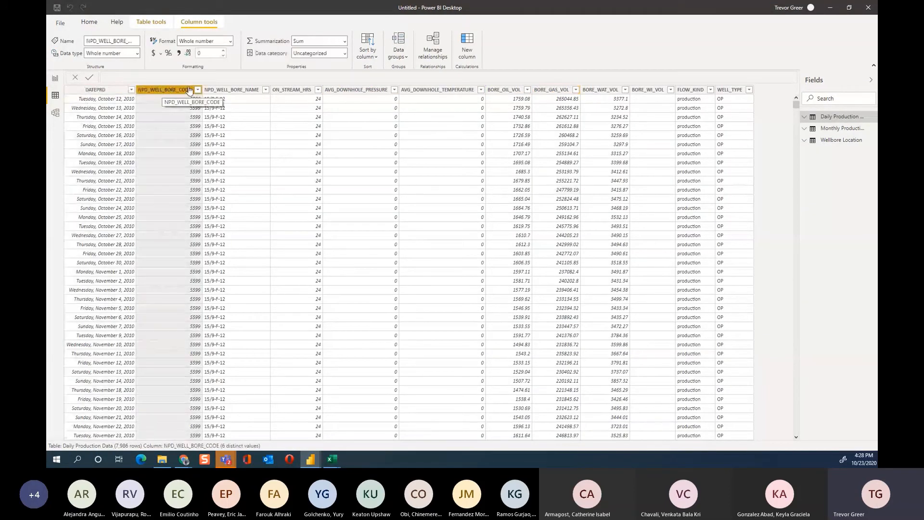
{"action": "left_click", "coordinate": [525, 136]}
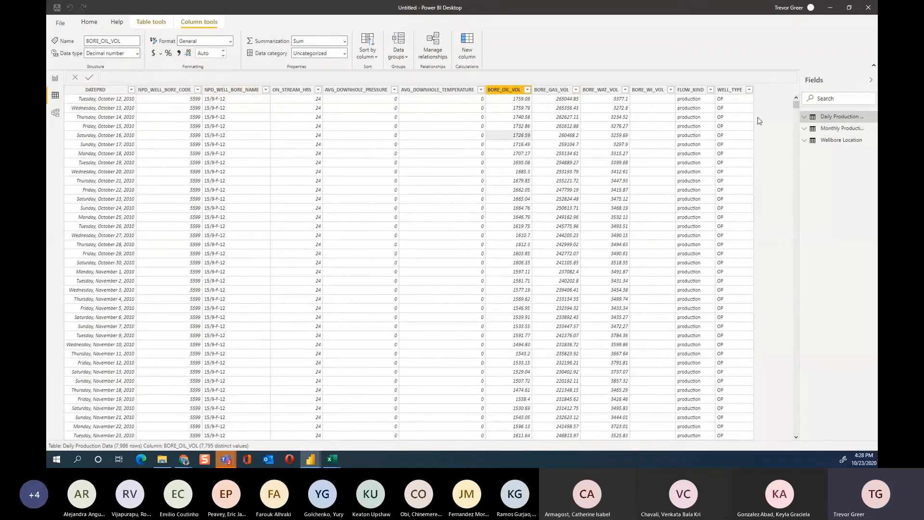
{"action": "left_click", "coordinate": [741, 120]}
{"action": "left_click", "coordinate": [227, 137]}
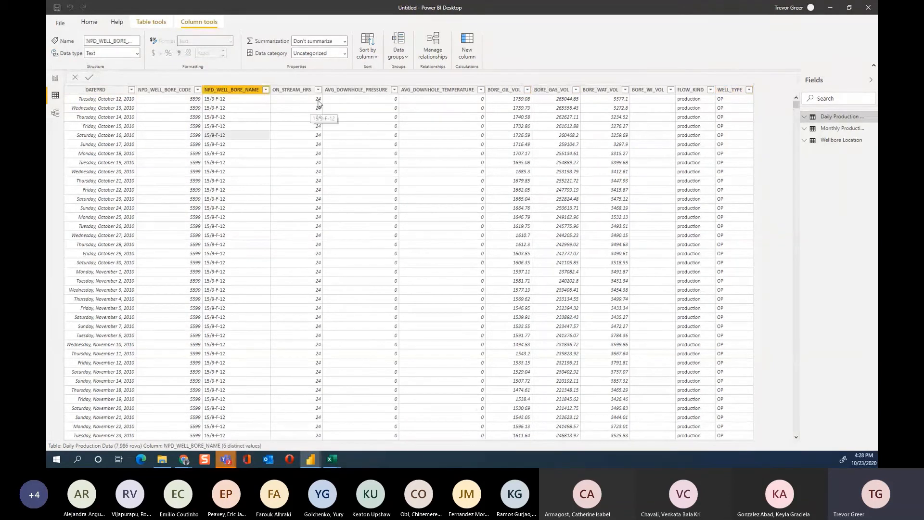
{"action": "left_click", "coordinate": [312, 93]}
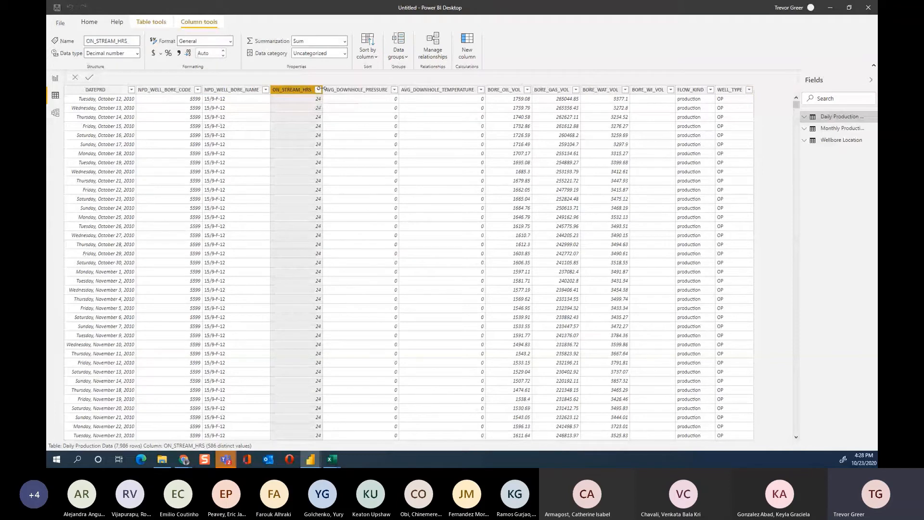
{"action": "left_click", "coordinate": [737, 200]}
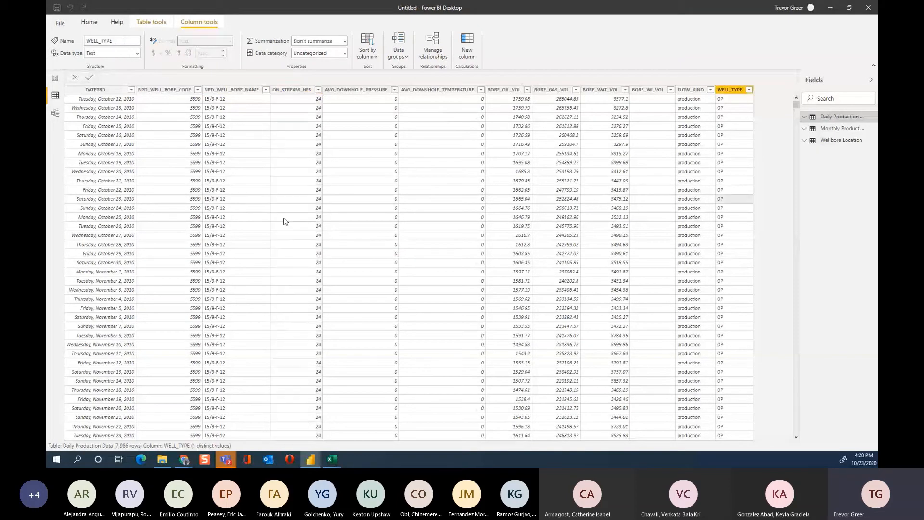
{"action": "left_click", "coordinate": [146, 160]}
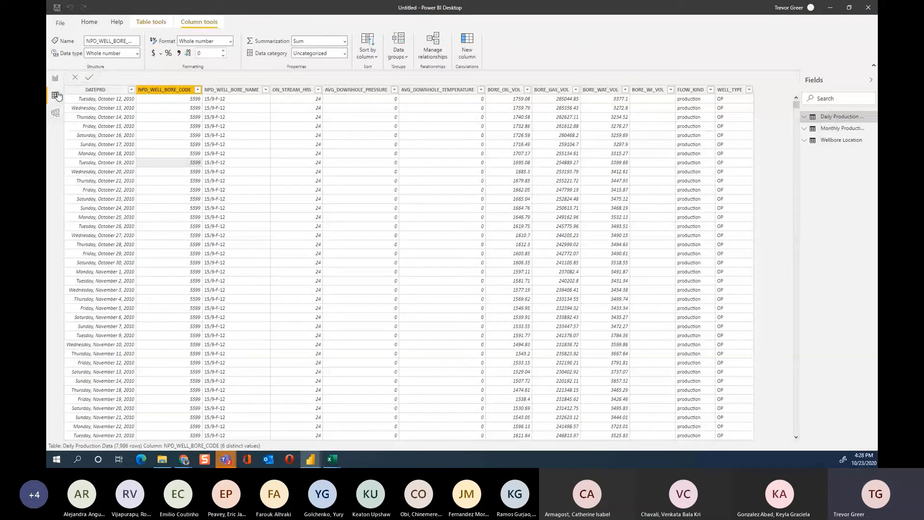
In the model view, lengthen the Daily and Monthly Production Data cards and move the Monthly Production Data and Wellbore Location cards closer
{"action": "left_click", "coordinate": [56, 114]}
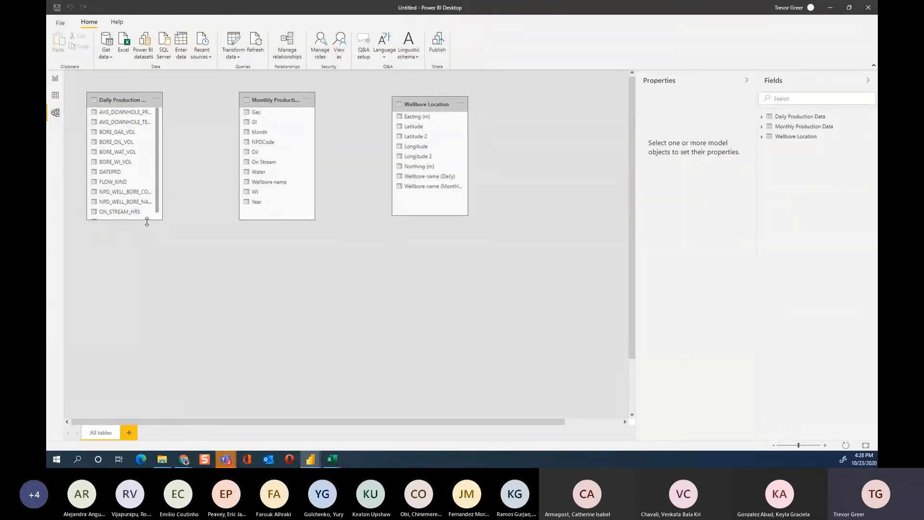
{"action": "left_click_drag", "start_coordinate": [147, 220], "coordinate": [145, 260]}
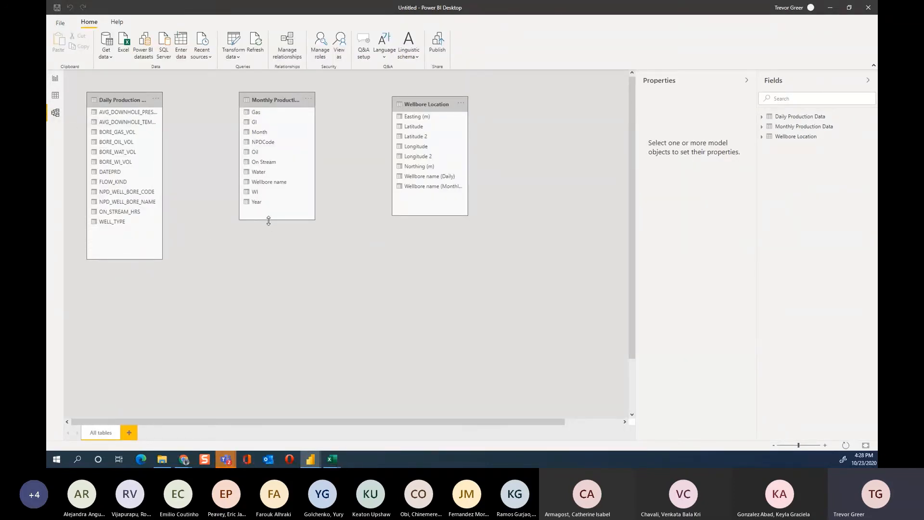
{"action": "left_click_drag", "start_coordinate": [267, 219], "coordinate": [269, 241]}
{"action": "mouse_move", "coordinate": [419, 216]}
{"action": "left_mouse_down"}
{"action": "mouse_move", "coordinate": [416, 237]}
{"action": "mouse_move", "coordinate": [421, 215]}
{"action": "left_mouse_up"}
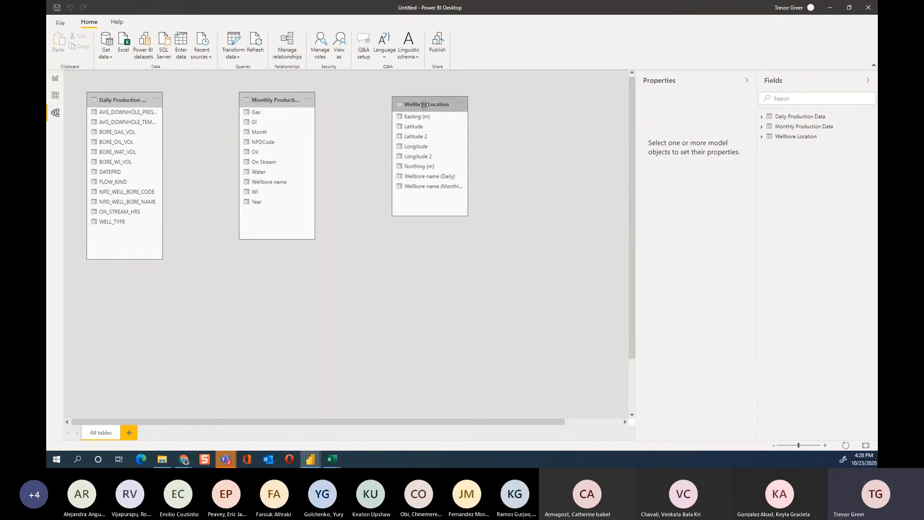
{"action": "left_click_drag", "start_coordinate": [422, 104], "coordinate": [402, 101]}
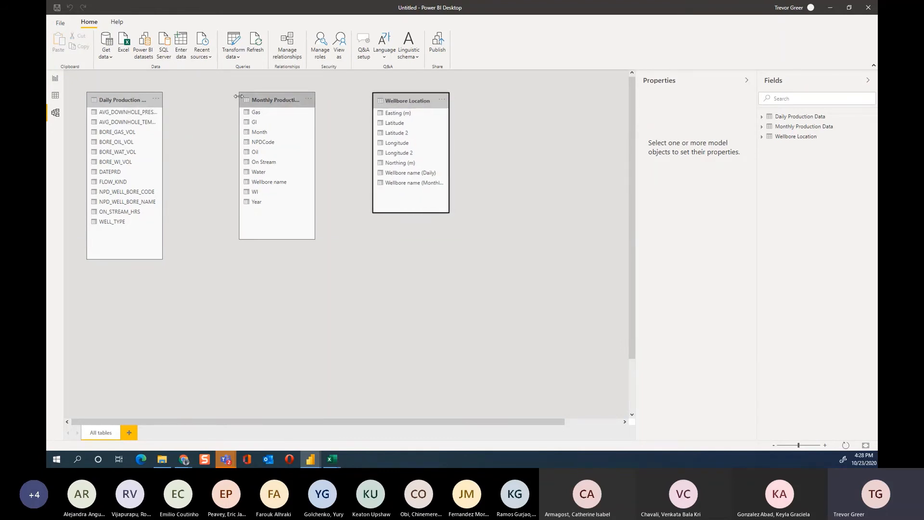
{"action": "left_click_drag", "start_coordinate": [279, 101], "coordinate": [259, 102]}
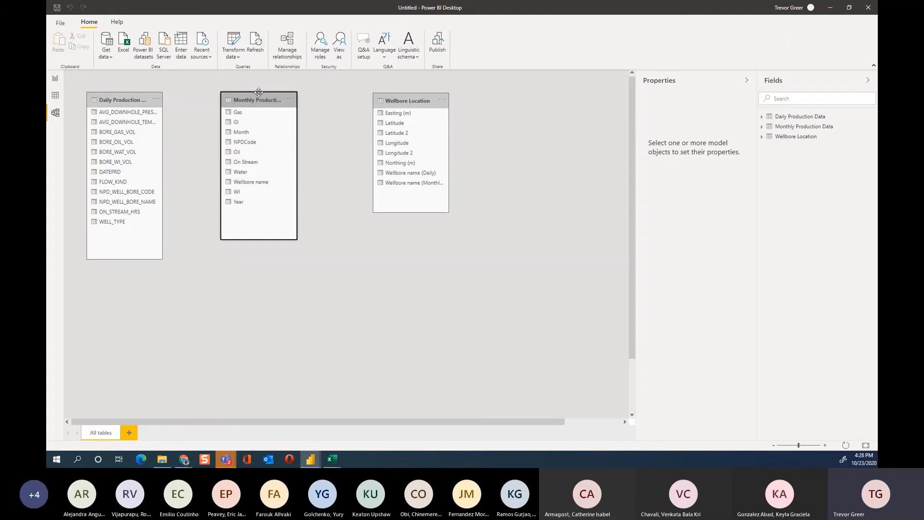
Run relationship autodetection on the three tables and start creating a new relationship manually
{"action": "left_click", "coordinate": [286, 52]}
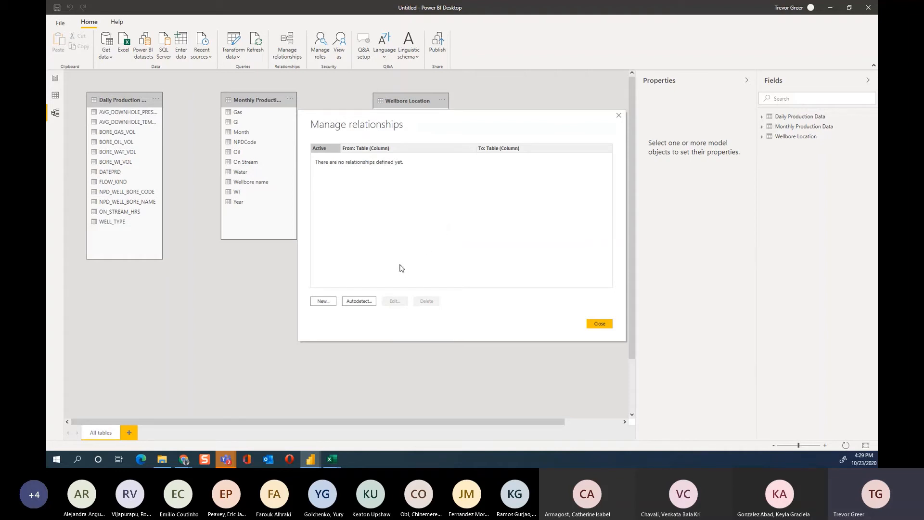
{"action": "left_click", "coordinate": [369, 302]}
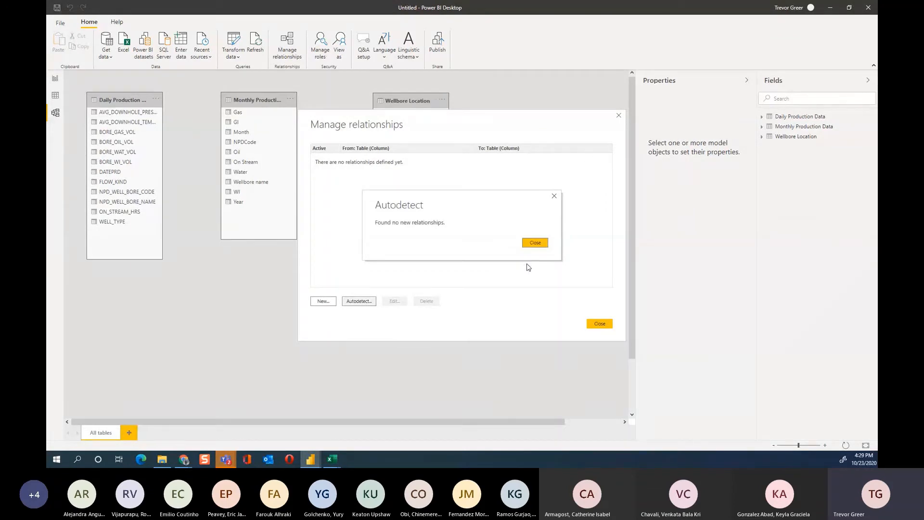
{"action": "left_click", "coordinate": [535, 243]}
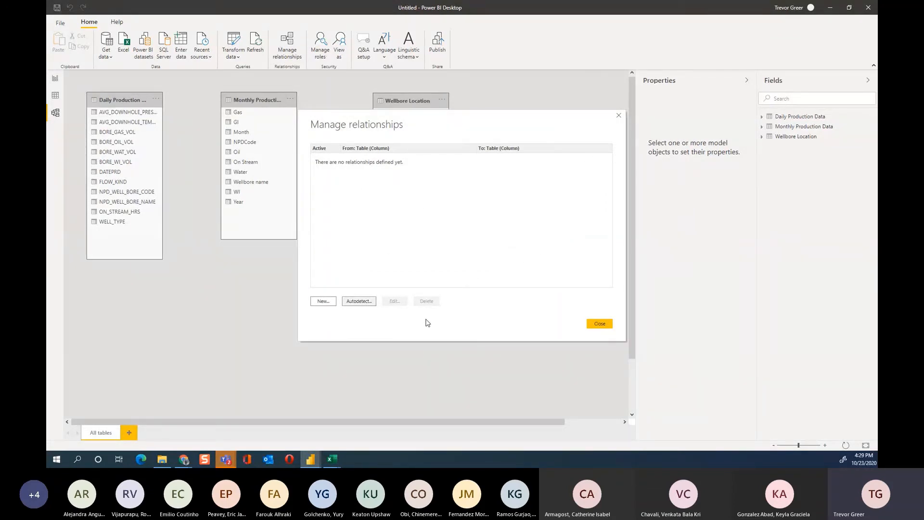
{"action": "left_click", "coordinate": [324, 303]}
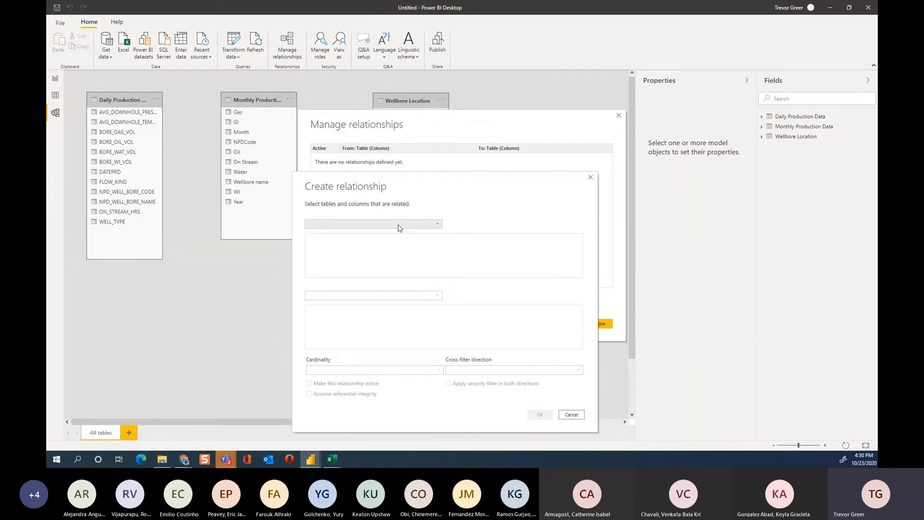
Switch to the well locations workbook in Excel and compare the Wellbore name (Daily) column with the Daily Production Data columns
{"action": "mouse_move", "coordinate": [334, 462]}
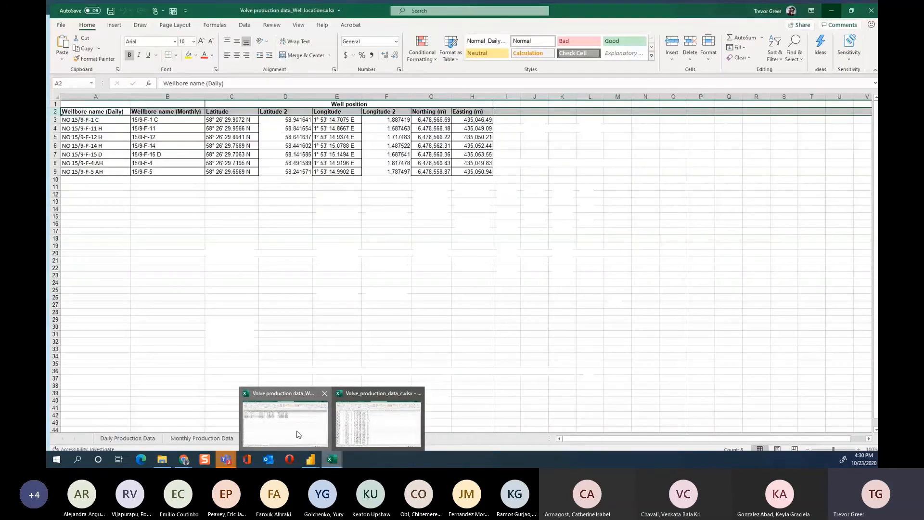
{"action": "left_click", "coordinate": [296, 435]}
{"action": "left_click", "coordinate": [113, 93]}
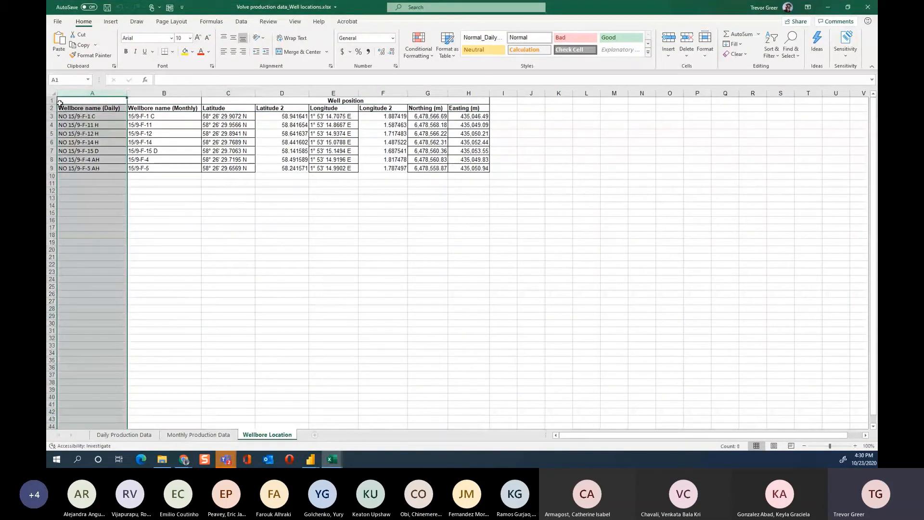
{"action": "left_click", "coordinate": [116, 435]}
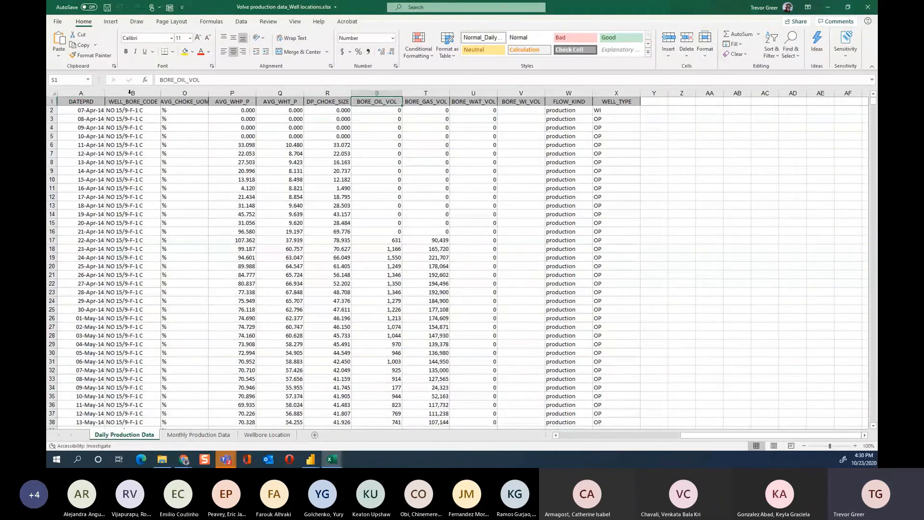
{"action": "left_click", "coordinate": [371, 274]}
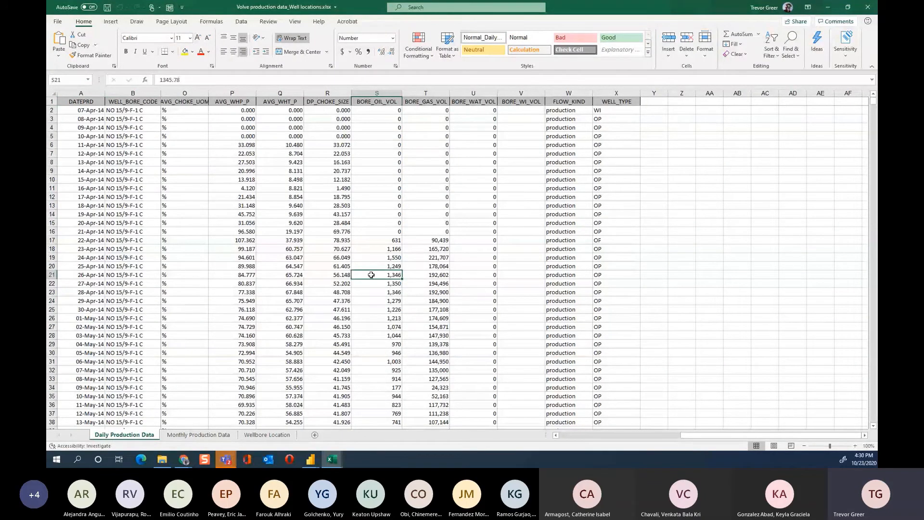
{"action": "left_click", "coordinate": [673, 130]}
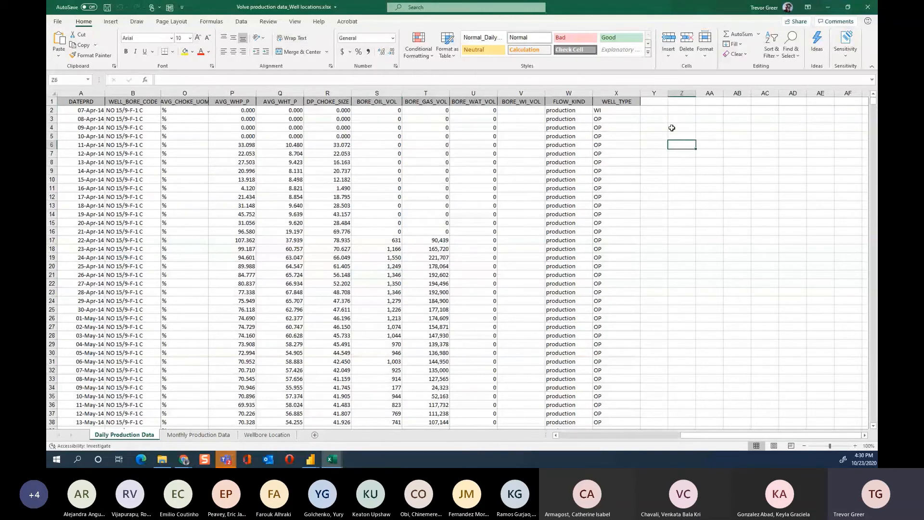
{"action": "left_click", "coordinate": [653, 91]}
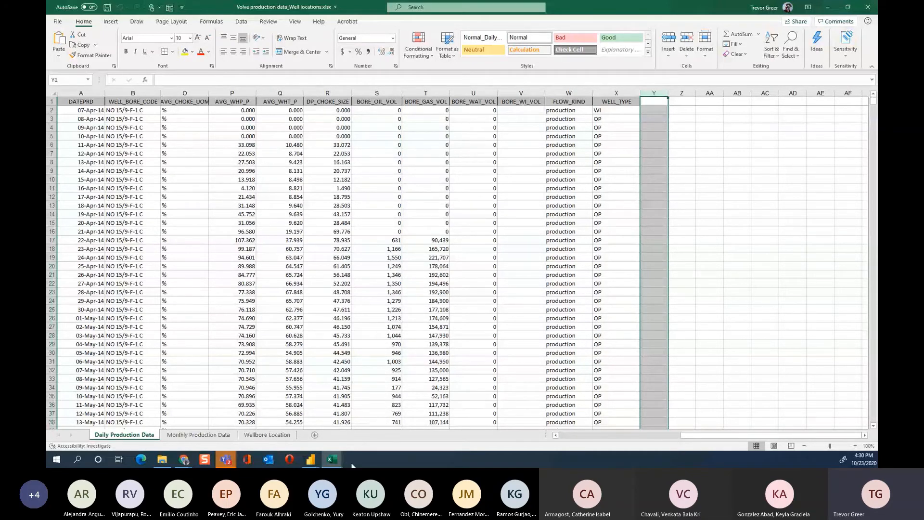
Switch to the Volve_production_data_c workbook and examine its Daily Production Data sheet
{"action": "mouse_move", "coordinate": [337, 459]}
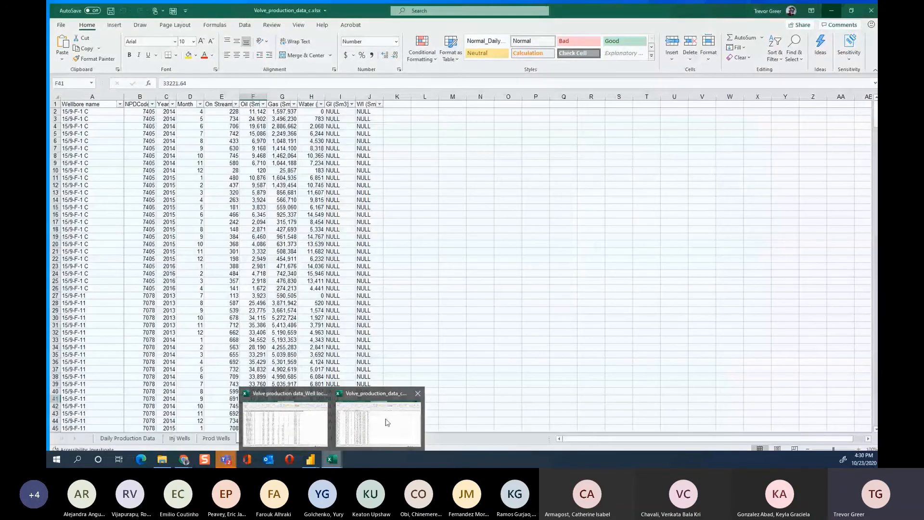
{"action": "left_click", "coordinate": [387, 422]}
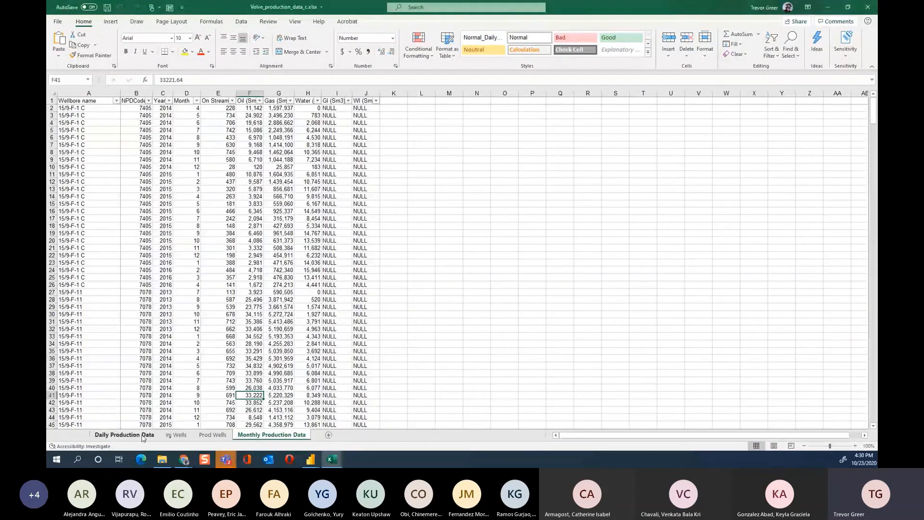
{"action": "left_click", "coordinate": [125, 434]}
Switch back to the untitled Power BI report and choose Wellbore Location and Daily Production Data as the new relationship's tables
{"action": "mouse_move", "coordinate": [311, 460]}
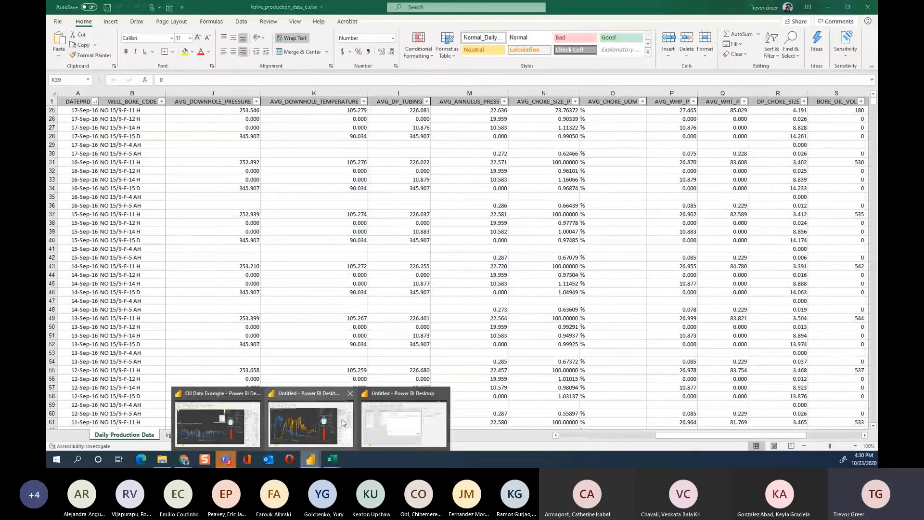
{"action": "left_click", "coordinate": [402, 420]}
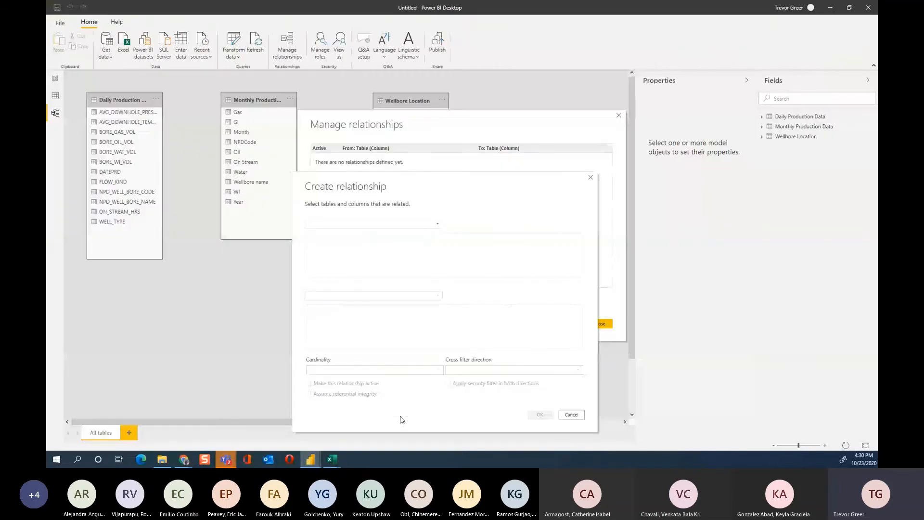
{"action": "left_click", "coordinate": [404, 224]}
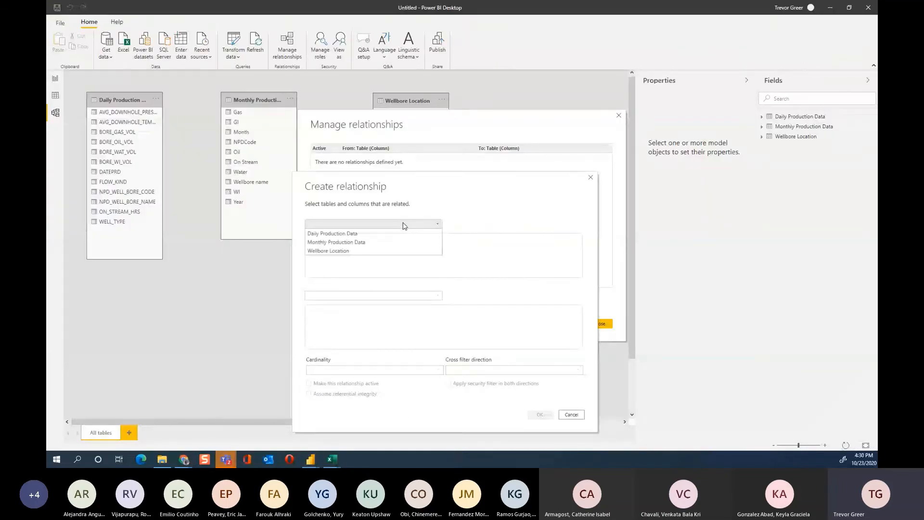
{"action": "left_click", "coordinate": [339, 250]}
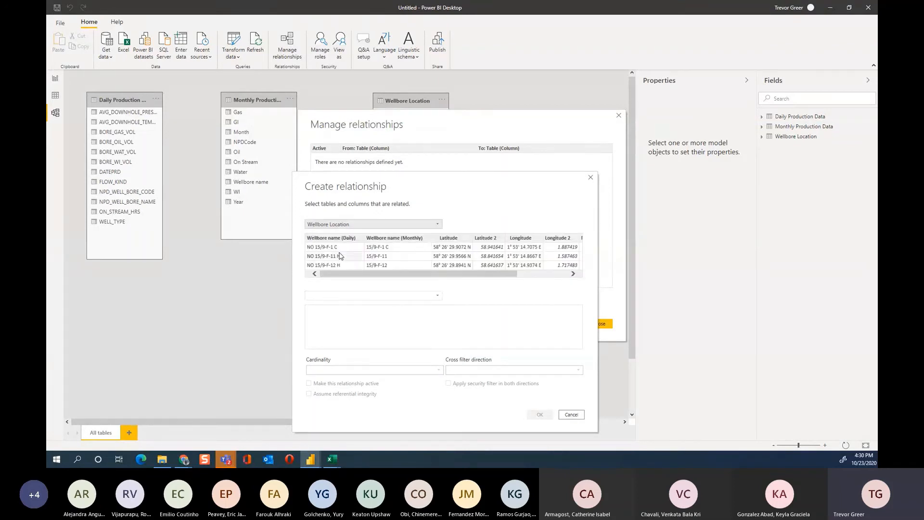
{"action": "left_click", "coordinate": [378, 295]}
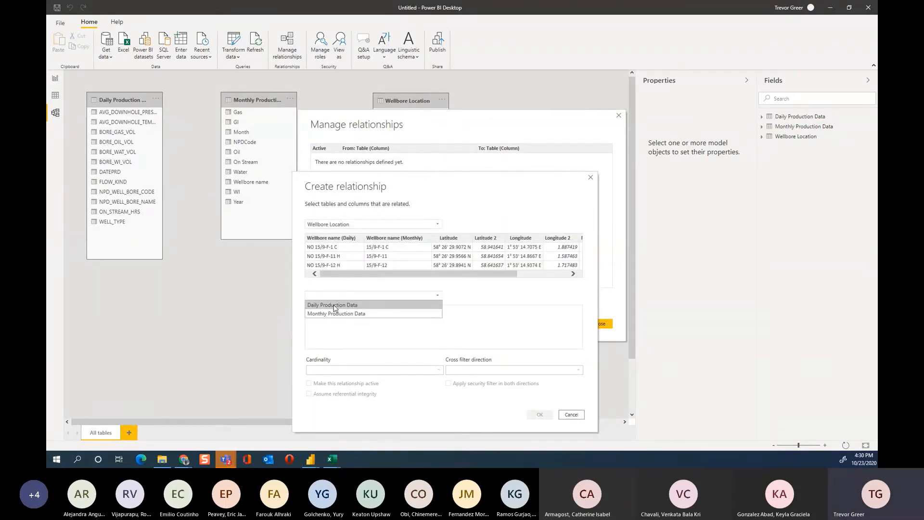
{"action": "left_click", "coordinate": [340, 294]}
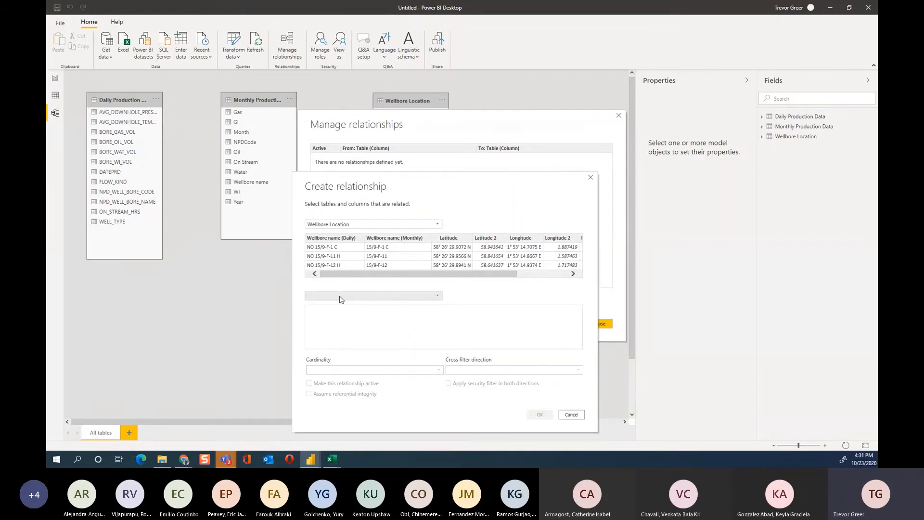
{"action": "left_click", "coordinate": [340, 296]}
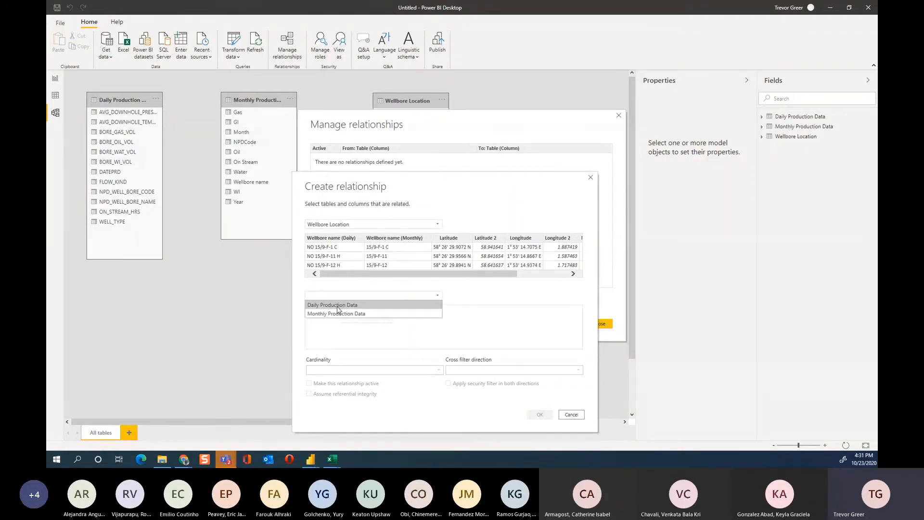
{"action": "left_click", "coordinate": [338, 305]}
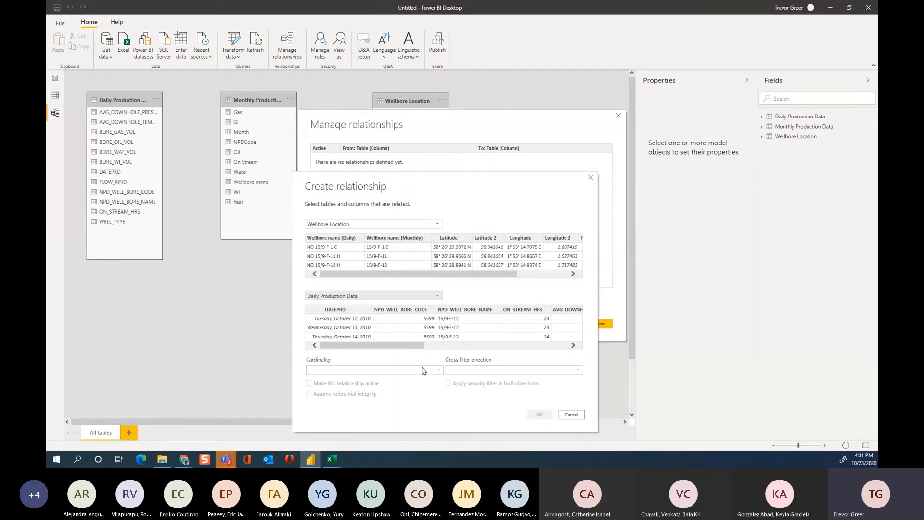
Match Wellbore Location's Wellbore name (Monthly) column with Daily Production Data's NPD_WELL_BORE_NAME column
{"action": "mouse_move", "coordinate": [386, 345]}
{"action": "left_mouse_down"}
{"action": "mouse_move", "coordinate": [501, 343]}
{"action": "mouse_move", "coordinate": [383, 344]}
{"action": "left_mouse_up"}
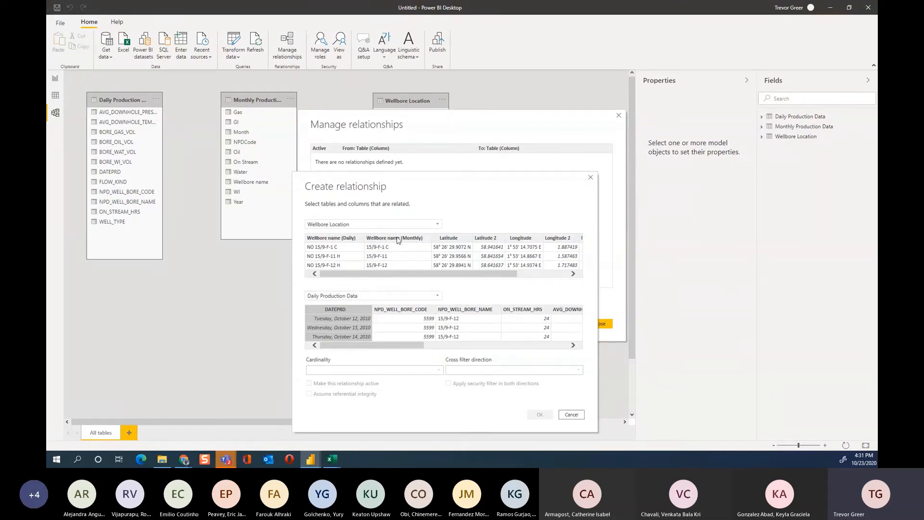
{"action": "left_click", "coordinate": [400, 240]}
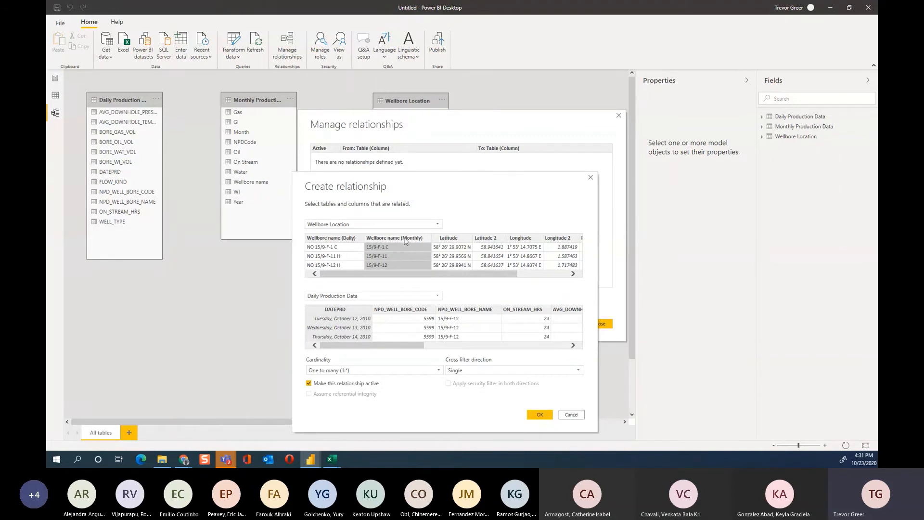
{"action": "left_click", "coordinate": [457, 312]}
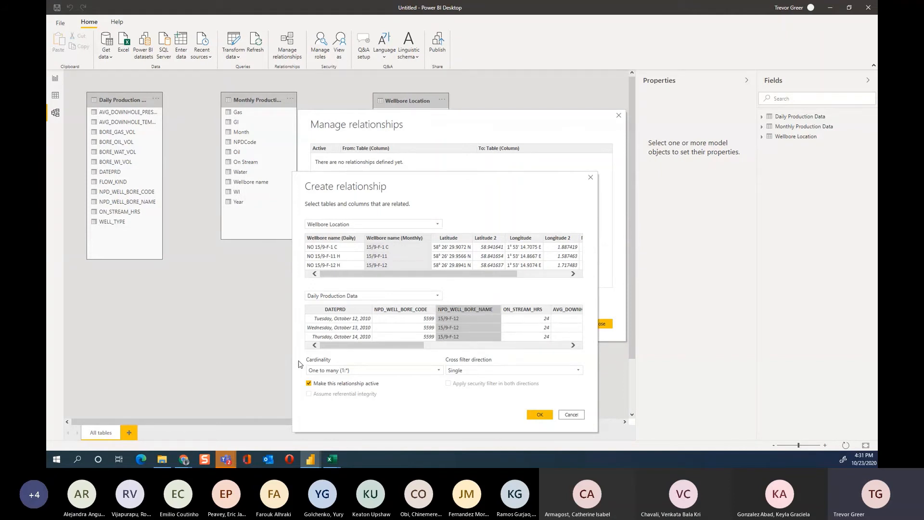
Examine the cardinality, table and cross filter direction choices for the Wellbore Location to Daily Production Data relationship
{"action": "left_click", "coordinate": [340, 371]}
{"action": "left_click", "coordinate": [341, 371]}
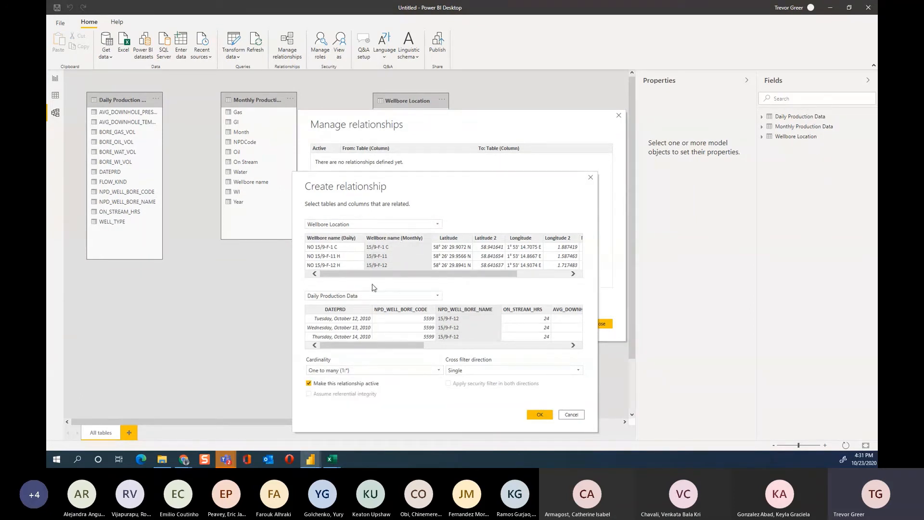
{"action": "left_click", "coordinate": [351, 372]}
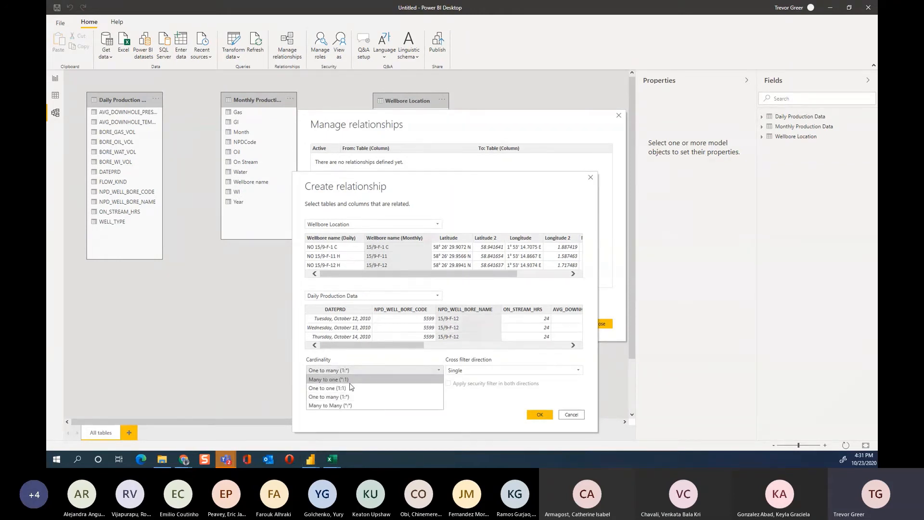
{"action": "left_click", "coordinate": [470, 400]}
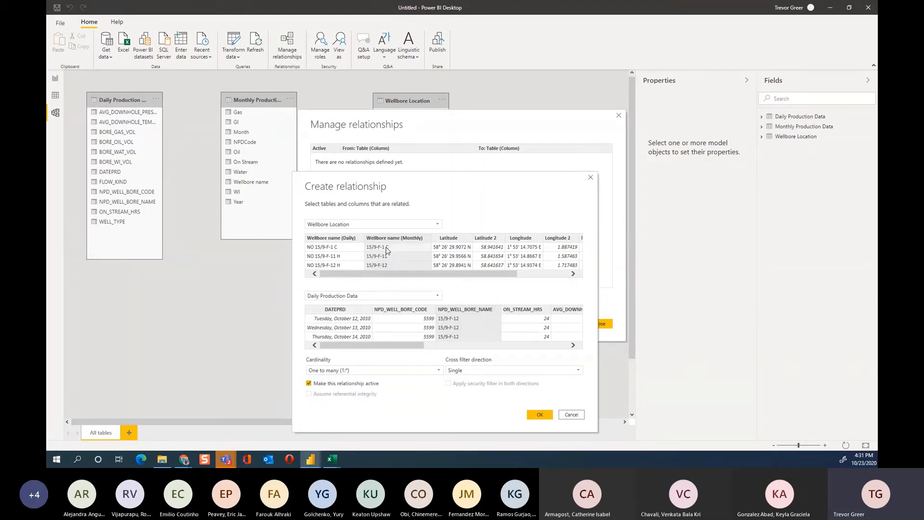
{"action": "left_click", "coordinate": [350, 224]}
{"action": "left_click", "coordinate": [351, 251]}
{"action": "left_click", "coordinate": [343, 296]}
{"action": "left_click", "coordinate": [343, 297]}
{"action": "left_click", "coordinate": [520, 370]}
{"action": "left_click", "coordinate": [455, 401]}
Set the cross filter direction to Both and create the Wellbore Location to Daily Production Data relationship
{"action": "left_click", "coordinate": [478, 373]}
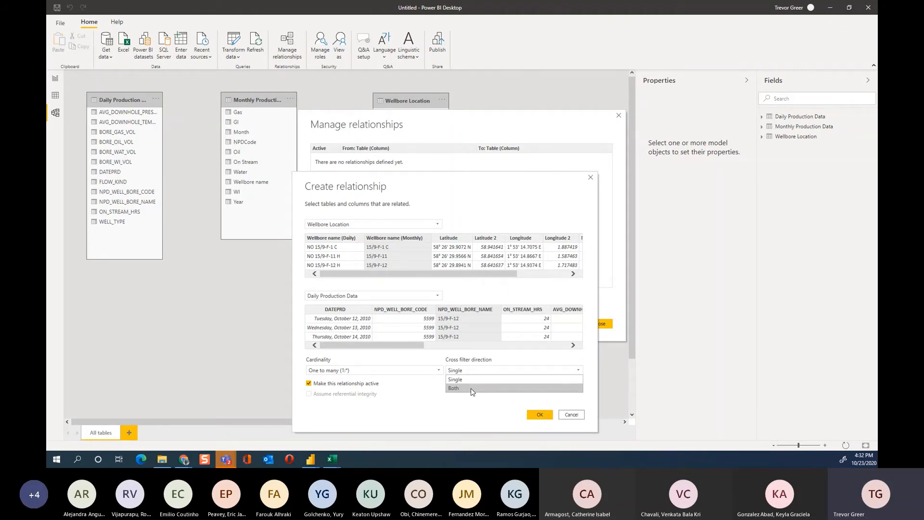
{"action": "left_click", "coordinate": [471, 388]}
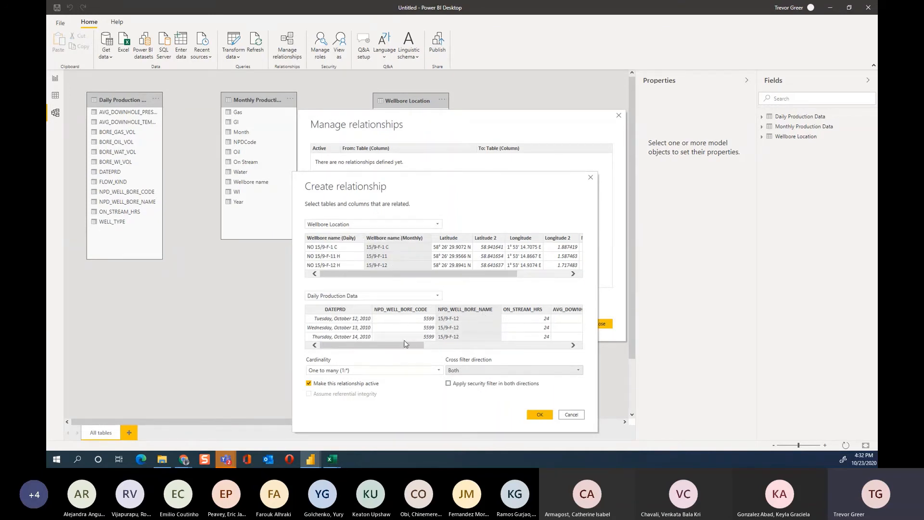
{"action": "left_click_drag", "start_coordinate": [404, 344], "coordinate": [481, 355]}
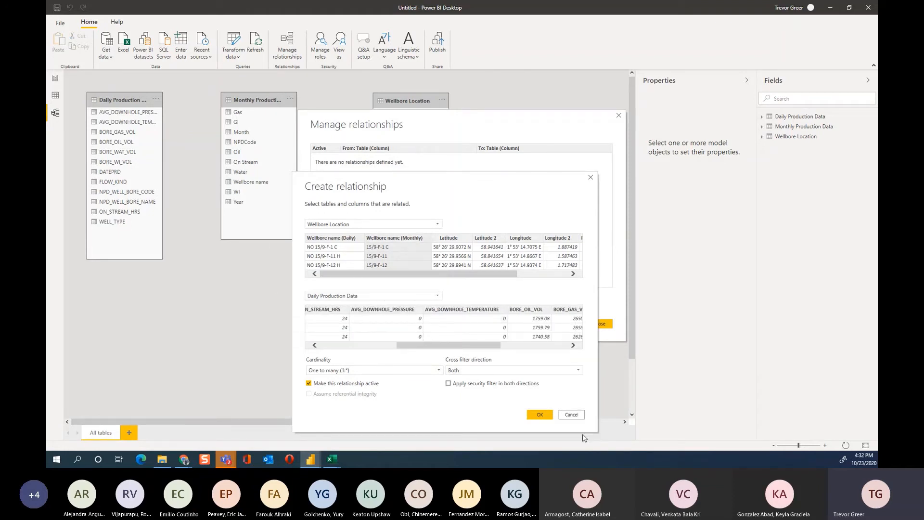
{"action": "left_click", "coordinate": [538, 415]}
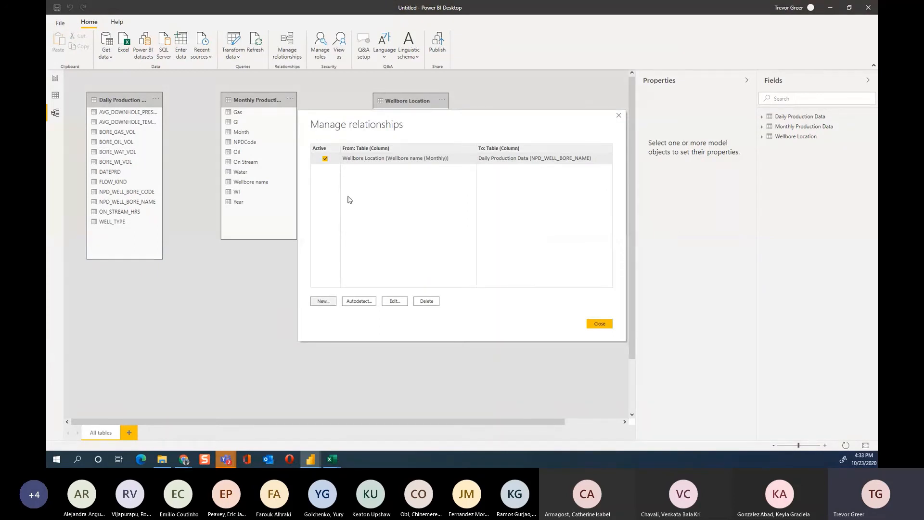
Create a relationship from Wellbore Location's Wellbore name (Monthly) to Monthly Production Data's Wellbore name and return to the model diagram
{"action": "left_click_drag", "start_coordinate": [358, 120], "coordinate": [292, 147]}
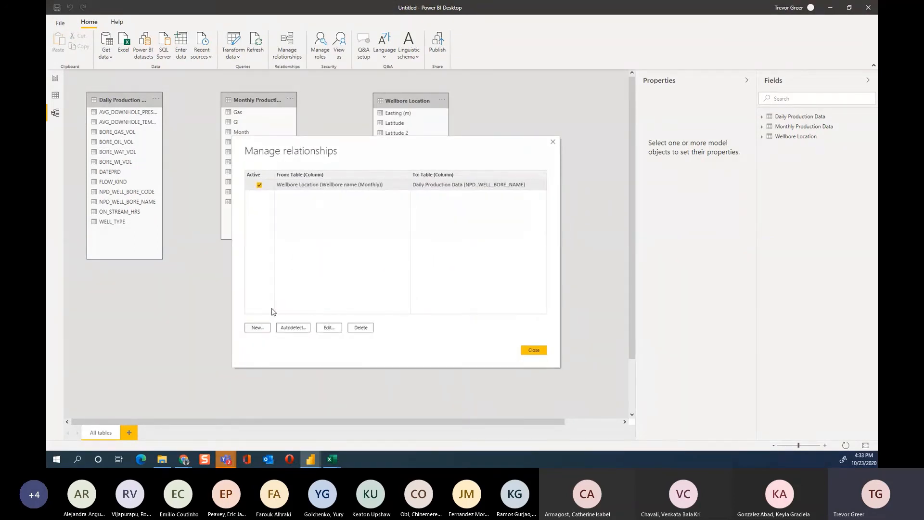
{"action": "left_click", "coordinate": [258, 328]}
{"action": "left_click", "coordinate": [393, 146]}
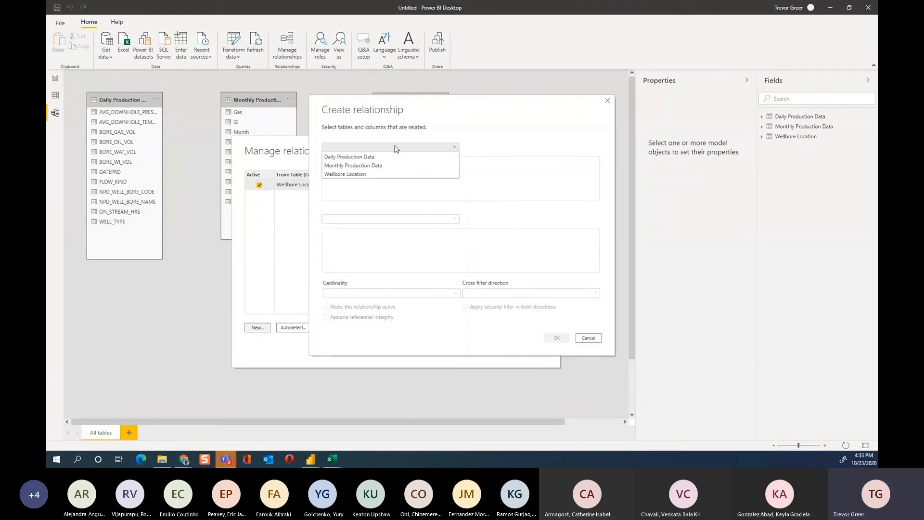
{"action": "left_click", "coordinate": [371, 175]}
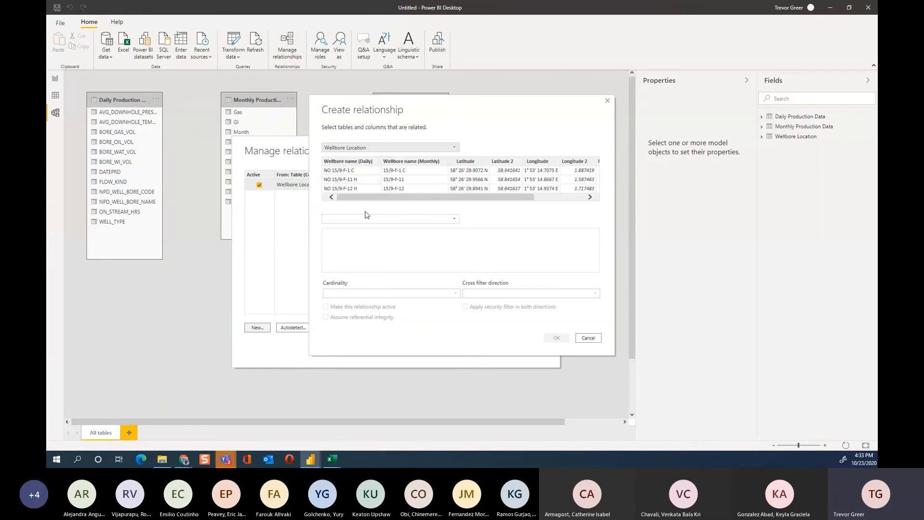
{"action": "left_click", "coordinate": [366, 219]}
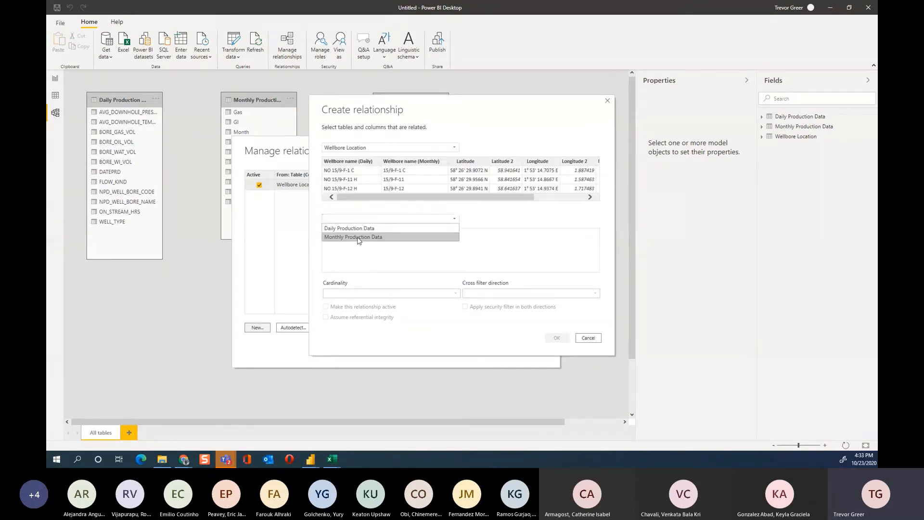
{"action": "left_click", "coordinate": [358, 237]}
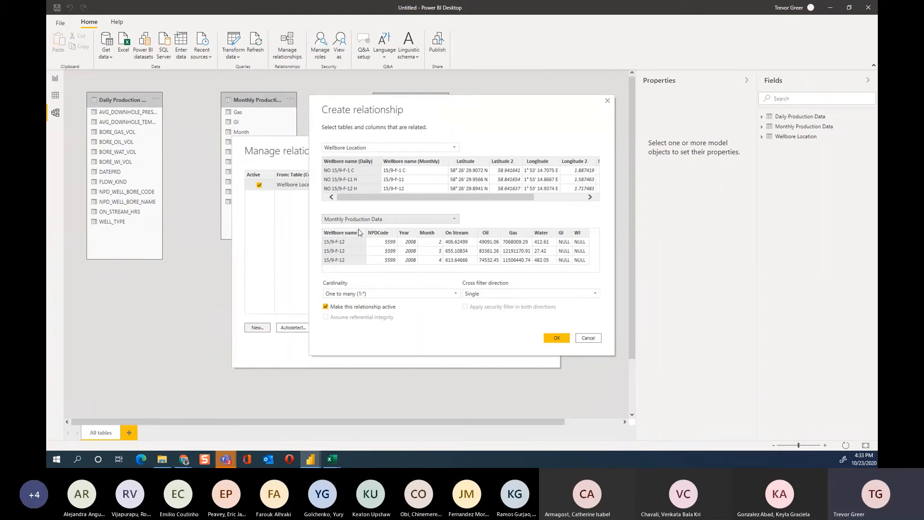
{"action": "left_click", "coordinate": [412, 166]}
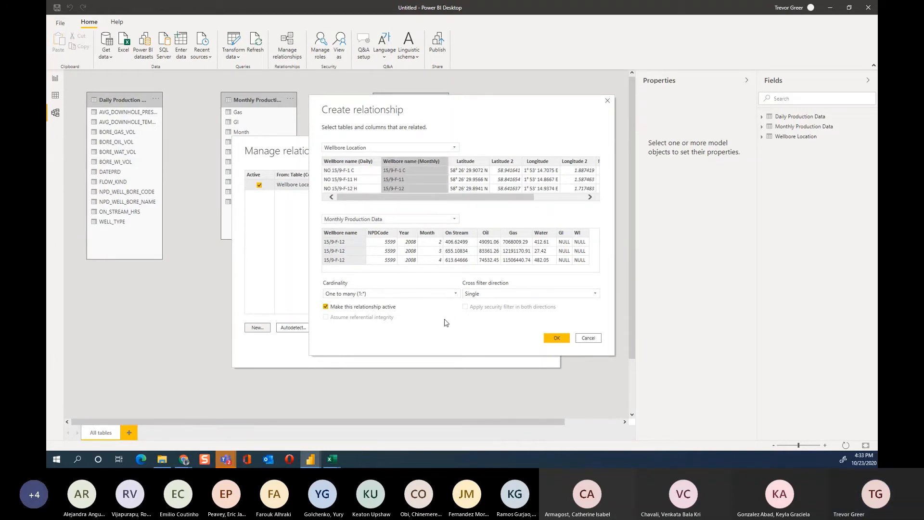
{"action": "left_click", "coordinate": [555, 338]}
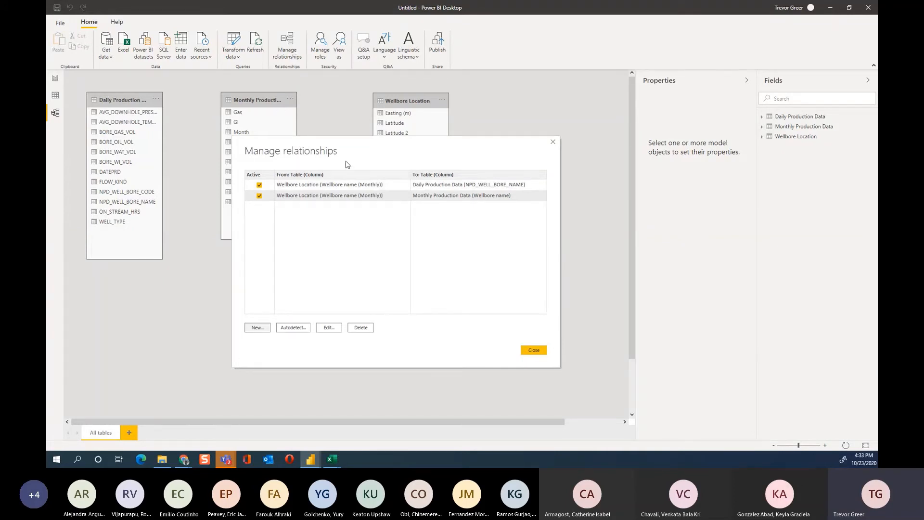
{"action": "left_click_drag", "start_coordinate": [269, 144], "coordinate": [245, 137]}
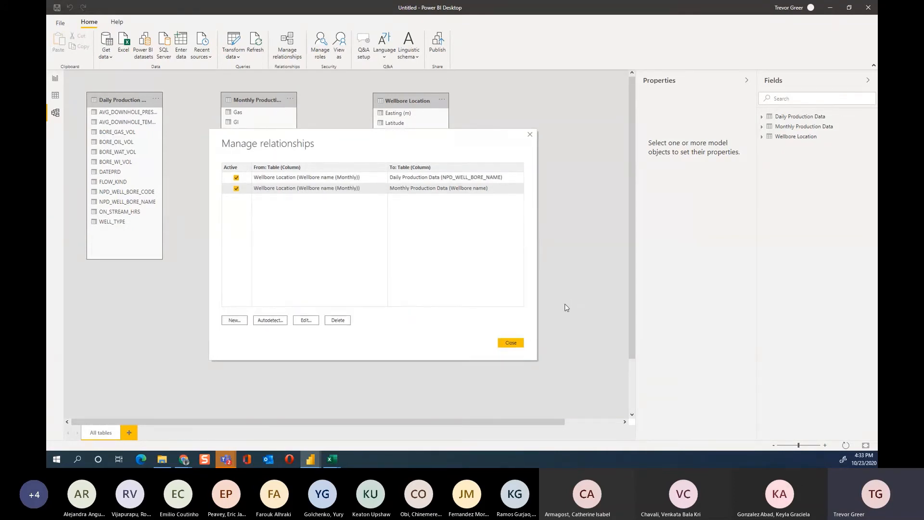
{"action": "left_click", "coordinate": [511, 343]}
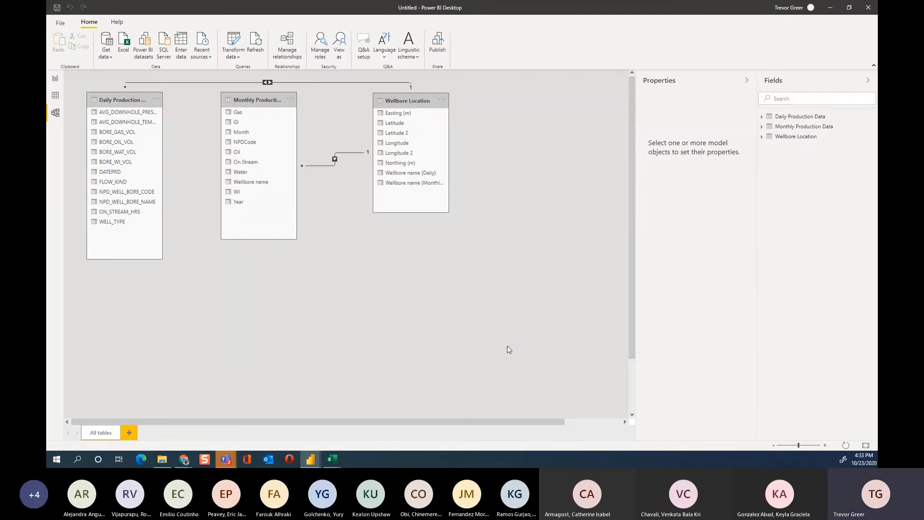
Edit the relationship between Monthly Production Data and Wellbore Location to use the cross filter direction Both
{"action": "right_click", "coordinate": [346, 157]}
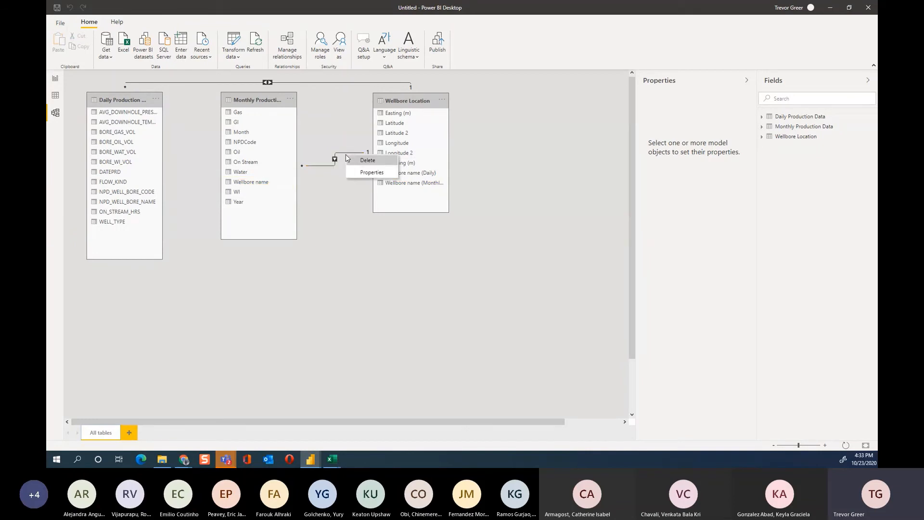
{"action": "left_click", "coordinate": [369, 174]}
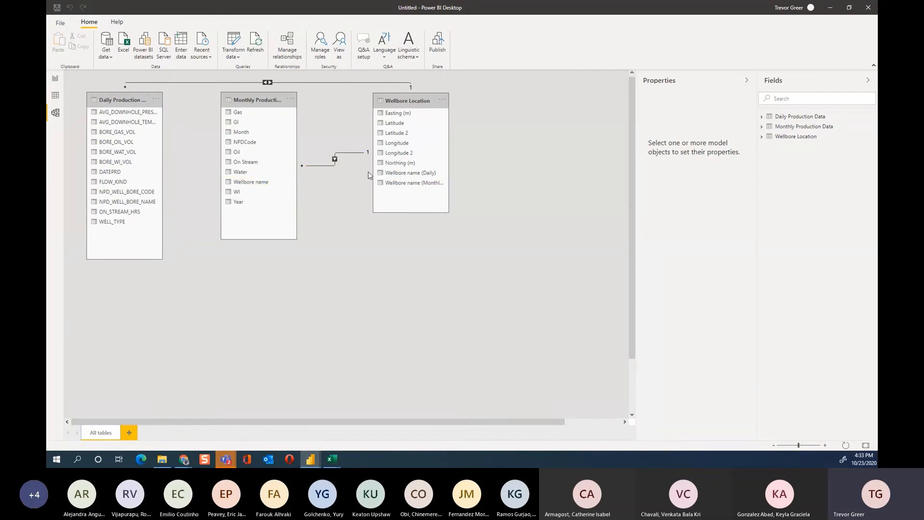
{"action": "left_click", "coordinate": [527, 294]}
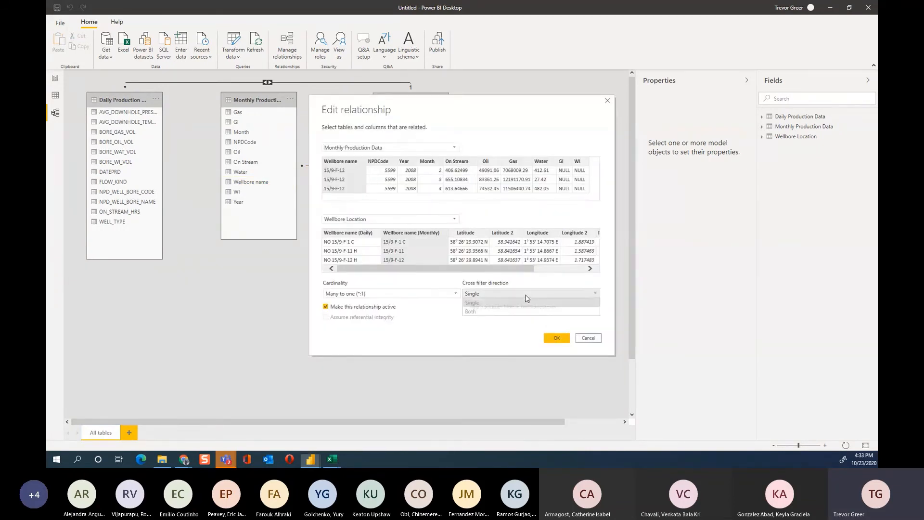
{"action": "left_click", "coordinate": [519, 311]}
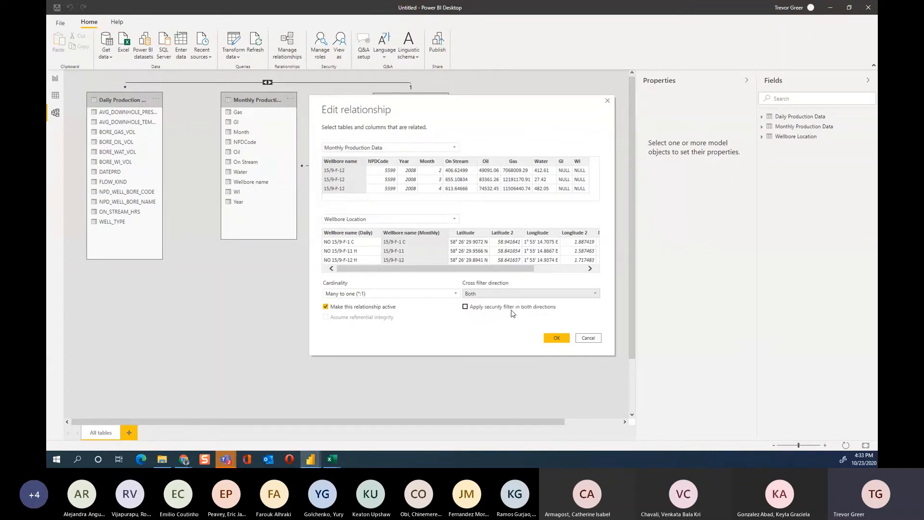
{"action": "left_click", "coordinate": [553, 341]}
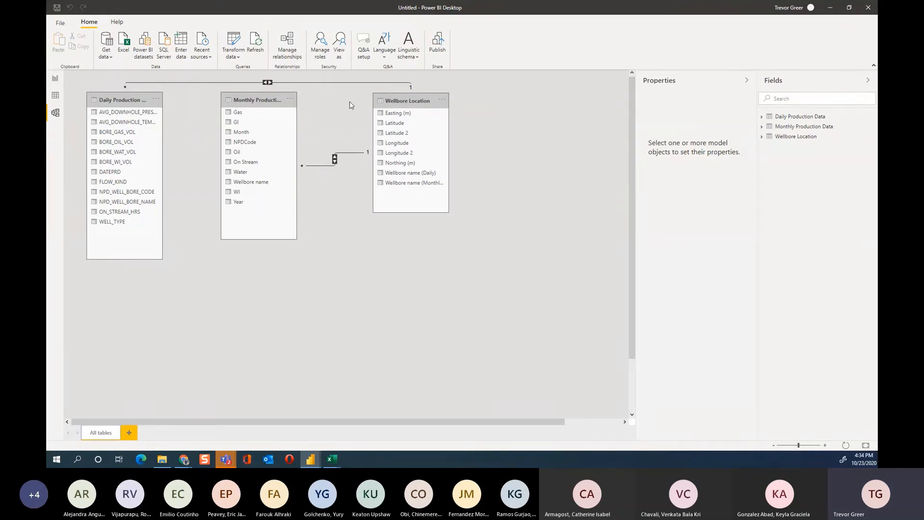
Rearrange the model diagram so the Wellbore Location card sits between the Daily and Monthly Production Data cards
{"action": "left_click_drag", "start_coordinate": [429, 96], "coordinate": [426, 115]}
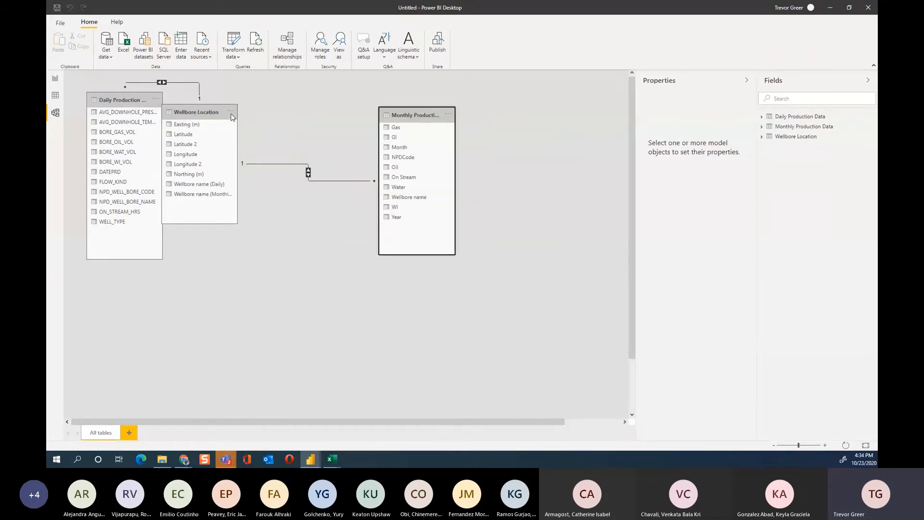
{"action": "left_click_drag", "start_coordinate": [231, 117], "coordinate": [287, 144]}
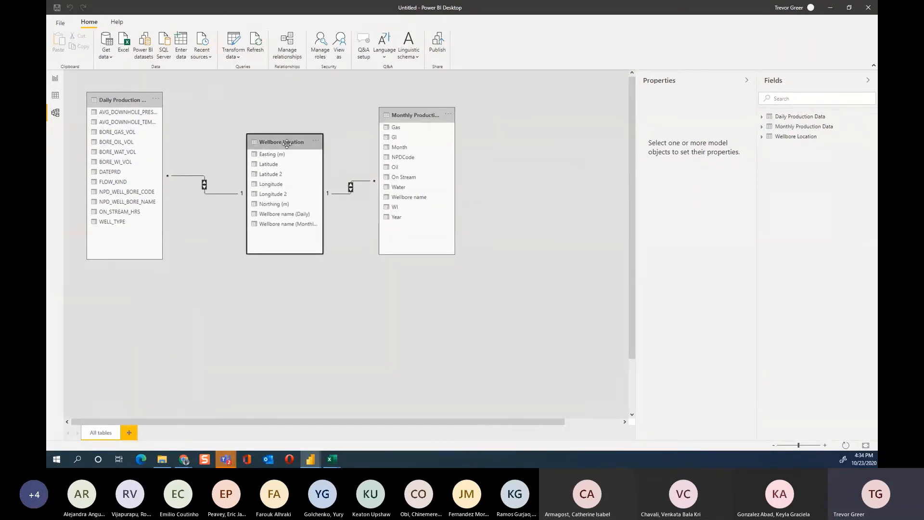
{"action": "left_click", "coordinate": [288, 286]}
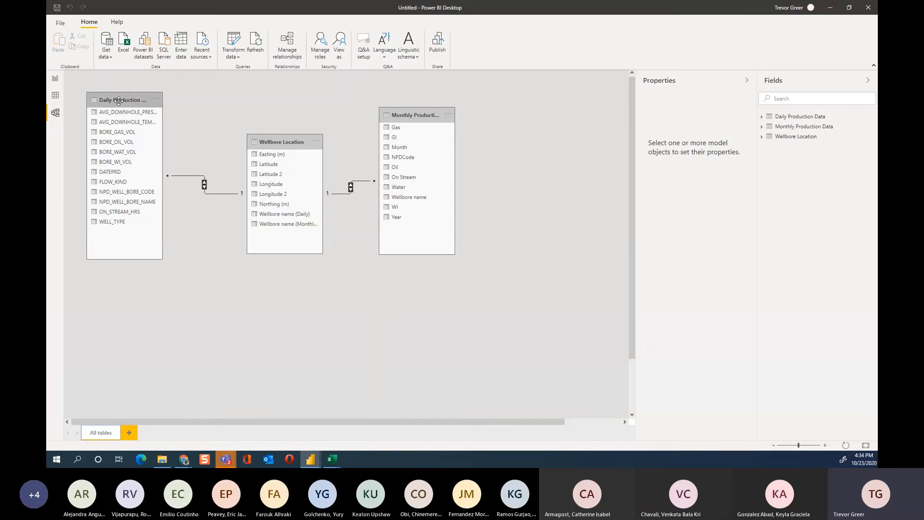
Align the Daily Production Data, Wellbore Location and Monthly Production Data cards in an even row in the model diagram
{"action": "left_click_drag", "start_coordinate": [115, 100], "coordinate": [121, 140]}
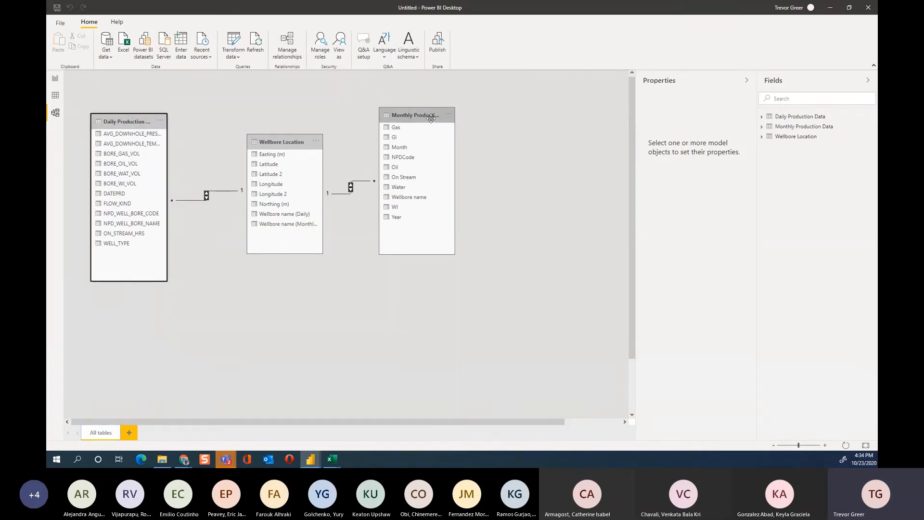
{"action": "mouse_move", "coordinate": [431, 116]}
{"action": "left_mouse_down"}
{"action": "mouse_move", "coordinate": [432, 131]}
{"action": "mouse_move", "coordinate": [435, 124]}
{"action": "left_mouse_up"}
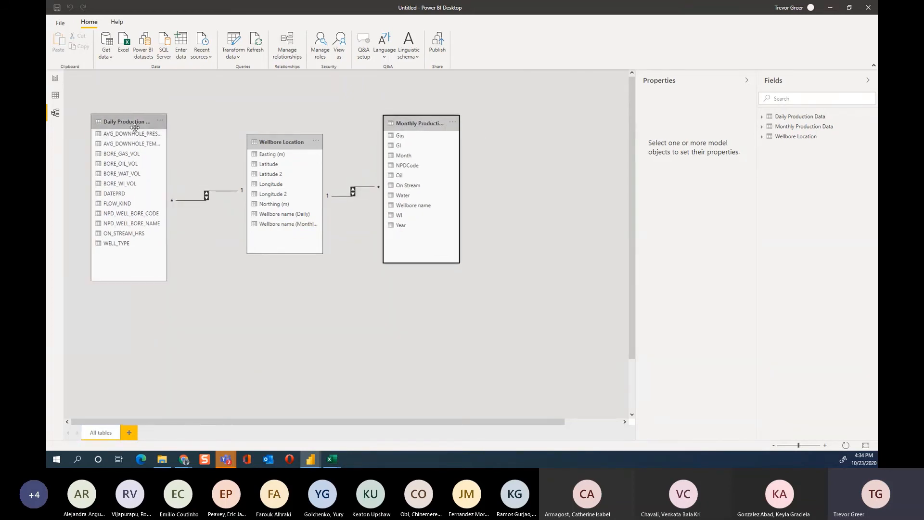
{"action": "left_click_drag", "start_coordinate": [134, 128], "coordinate": [142, 115]}
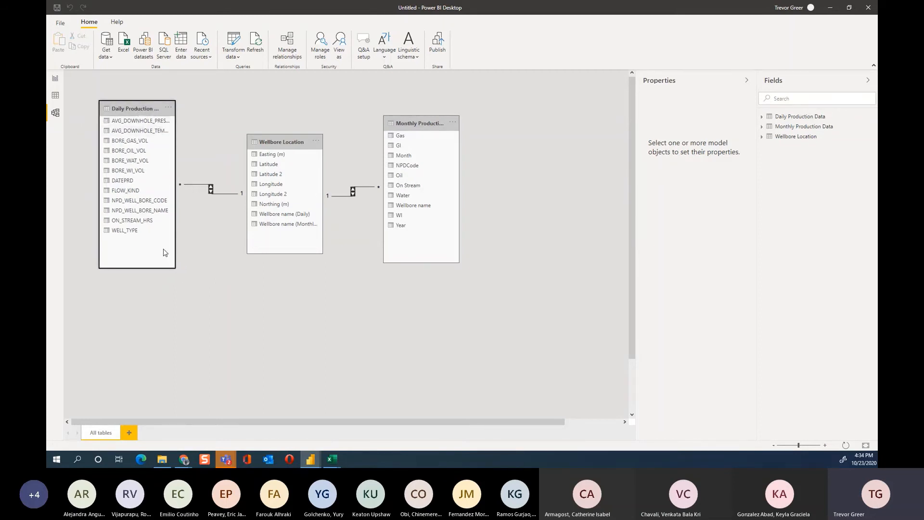
{"action": "left_click", "coordinate": [128, 109]}
{"action": "left_click", "coordinate": [411, 118]}
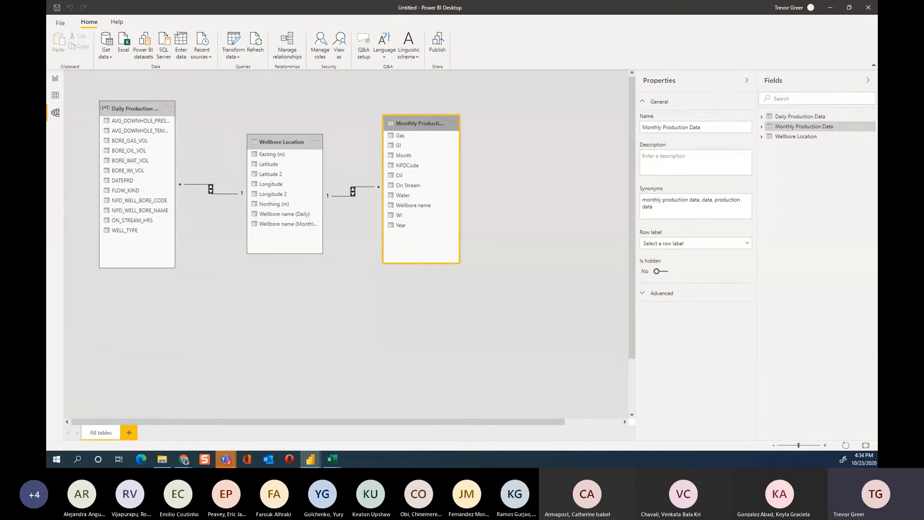
{"action": "left_click", "coordinate": [126, 108]}
{"action": "left_click", "coordinate": [418, 120]}
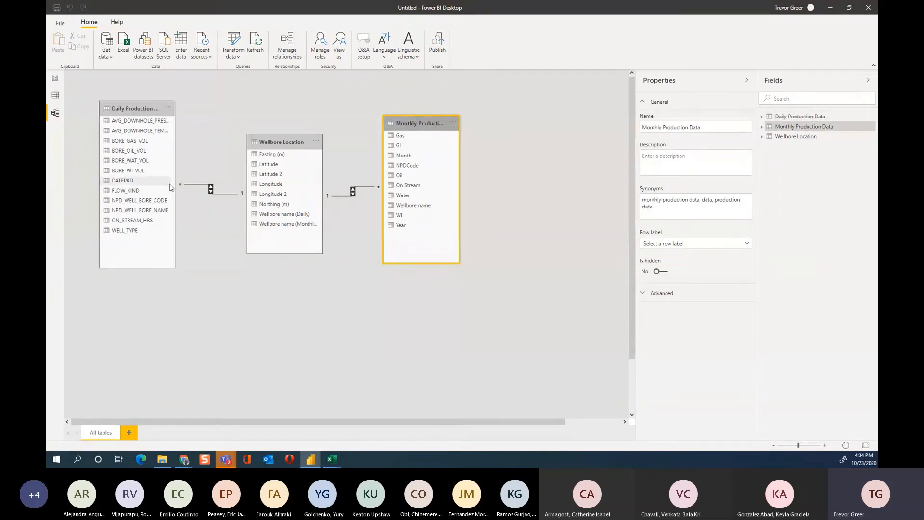
{"action": "left_click_drag", "start_coordinate": [284, 140], "coordinate": [287, 124]}
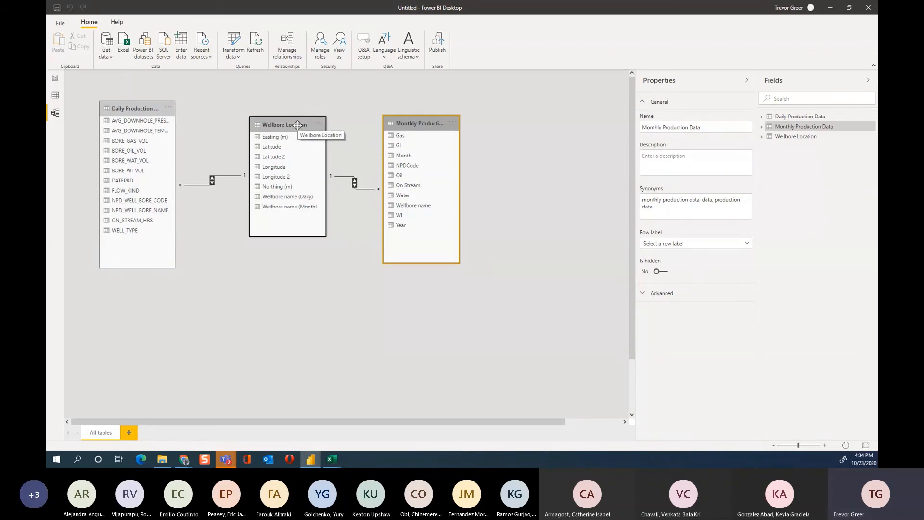
Add a new visual to report Page 1, enlarge it to the full page height and change it to a line chart
{"action": "left_click", "coordinate": [54, 80]}
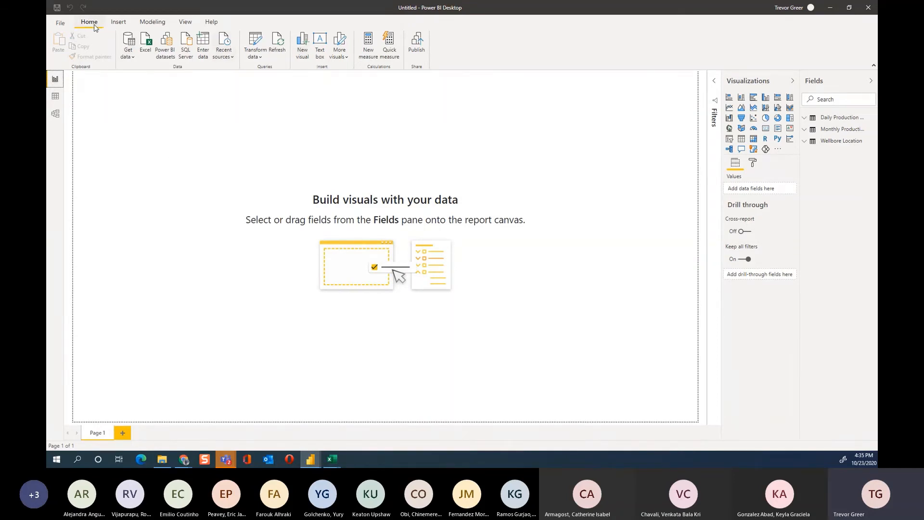
{"action": "left_click", "coordinate": [304, 57]}
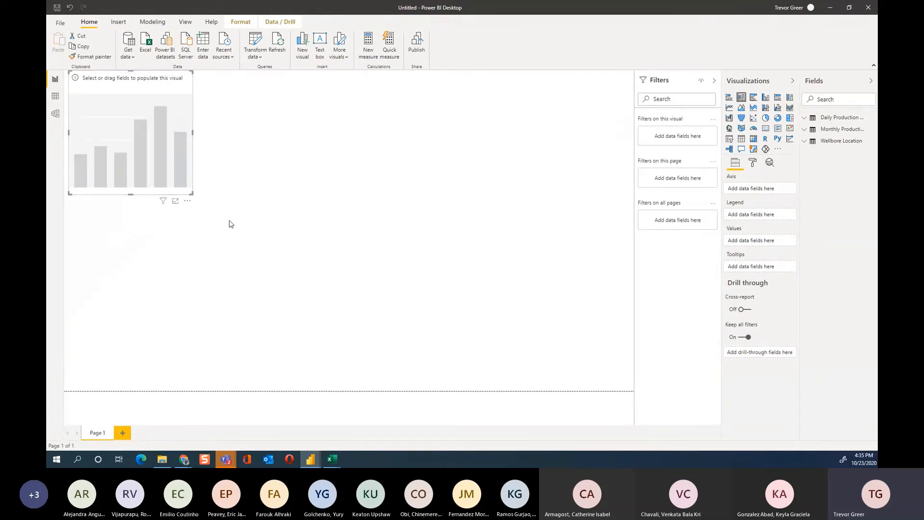
{"action": "left_click_drag", "start_coordinate": [192, 194], "coordinate": [516, 394]}
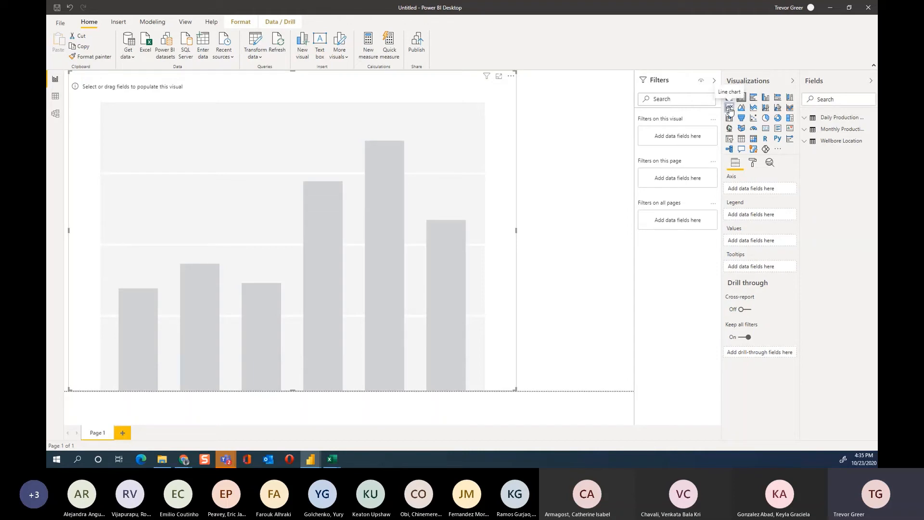
{"action": "left_click", "coordinate": [730, 108]}
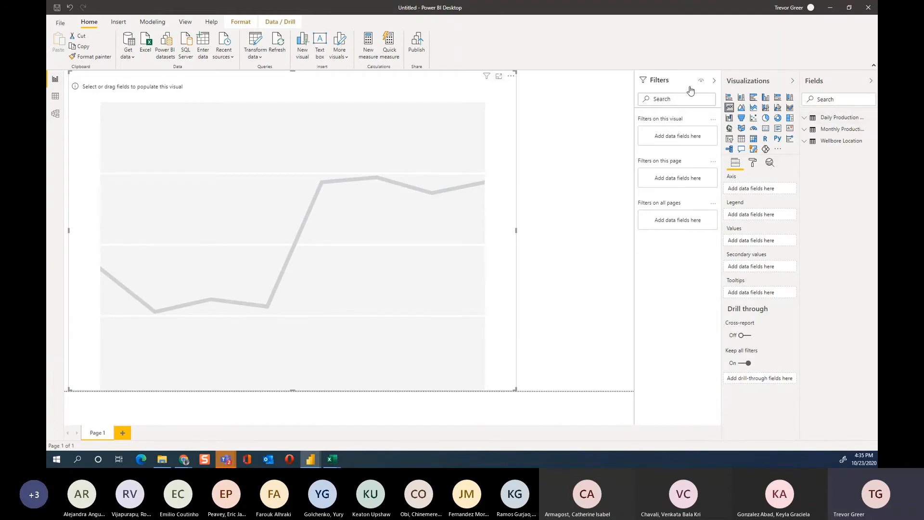
Set DATEPRD from Daily Production Data as the line chart's axis
{"action": "left_click", "coordinate": [805, 119]}
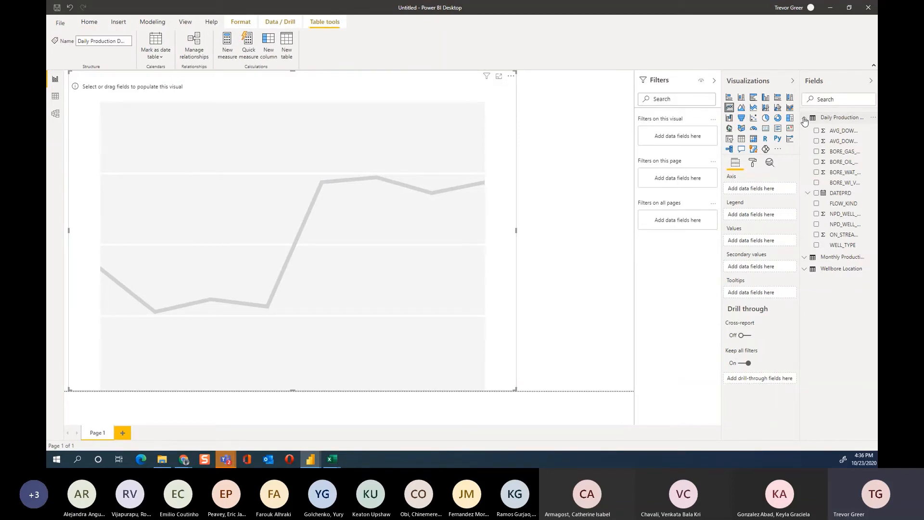
{"action": "left_click", "coordinate": [804, 119]}
{"action": "left_click", "coordinate": [804, 119]}
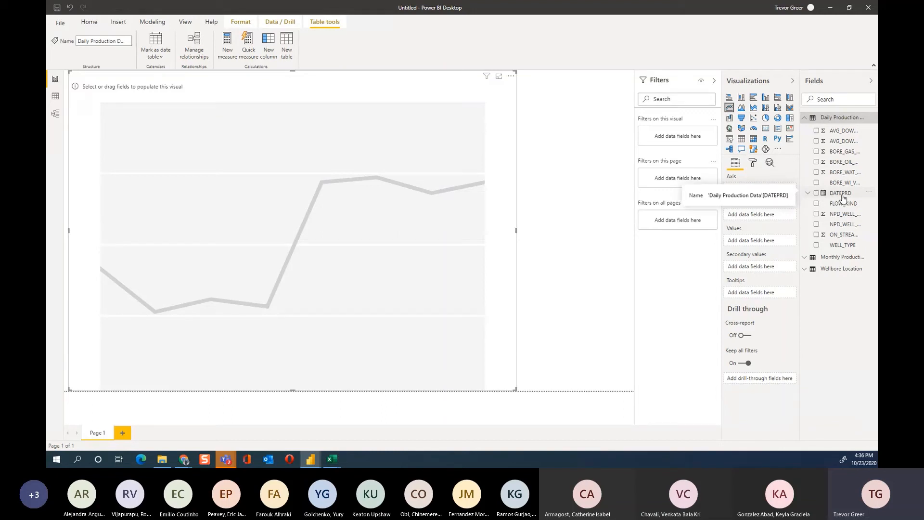
{"action": "left_click_drag", "start_coordinate": [843, 198], "coordinate": [756, 194]}
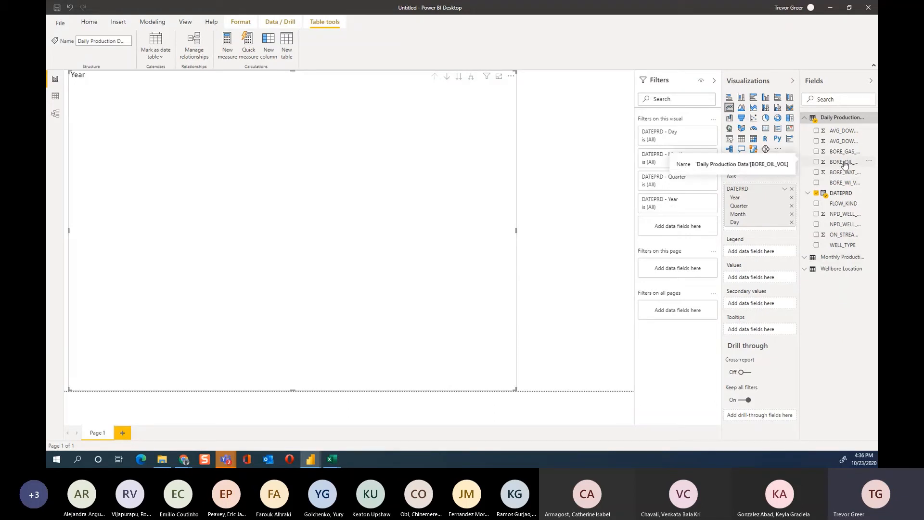
Plot BORE_OIL_VOL and BORE_WAT_VOL as the line chart's values and BORE_GAS_VOL as its secondary value
{"action": "left_click_drag", "start_coordinate": [844, 165], "coordinate": [759, 283]}
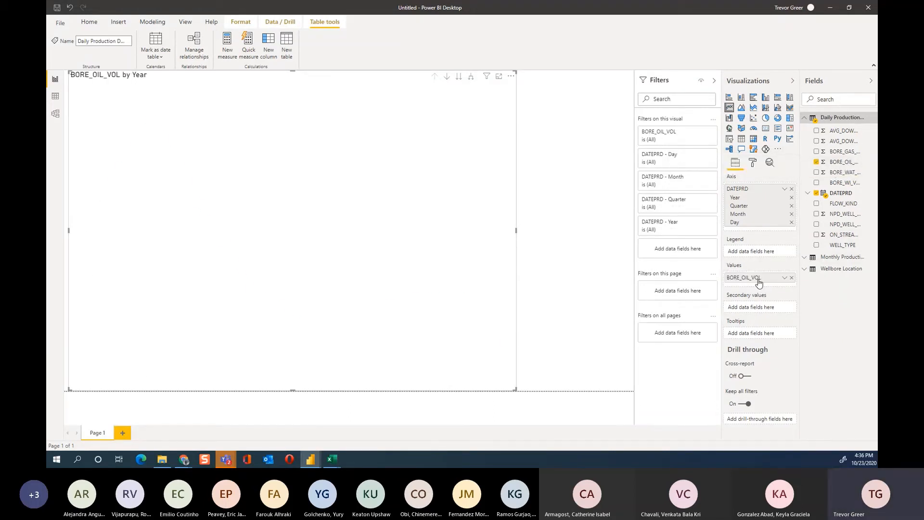
{"action": "left_click_drag", "start_coordinate": [843, 173], "coordinate": [759, 288]}
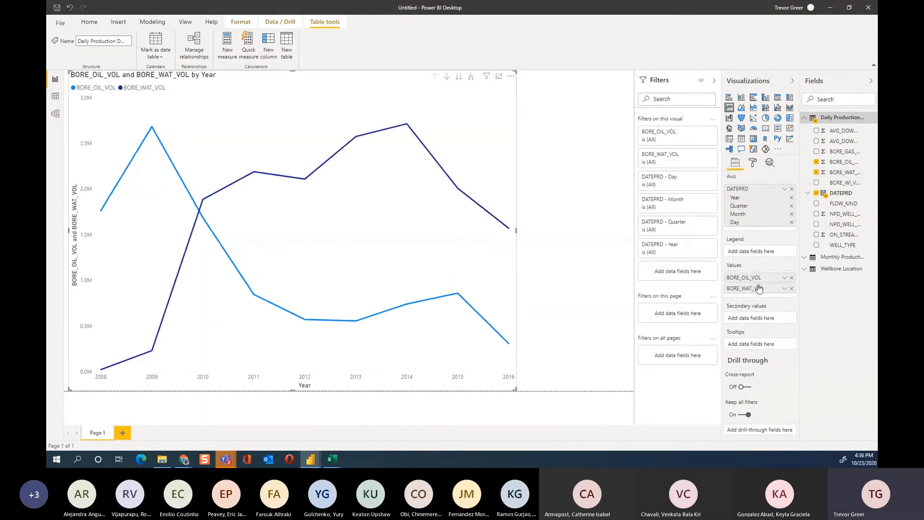
{"action": "left_click_drag", "start_coordinate": [842, 152], "coordinate": [763, 295]}
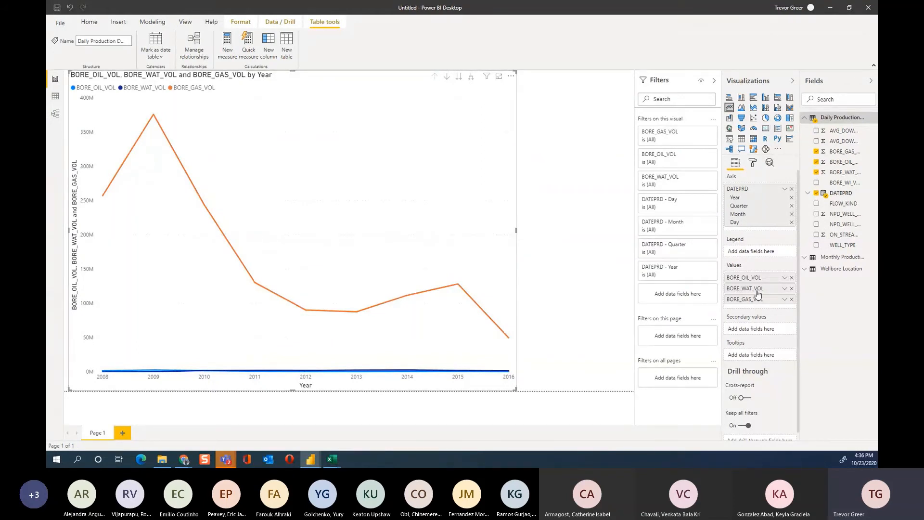
{"action": "mouse_move", "coordinate": [144, 178]}
{"action": "left_click_drag", "start_coordinate": [745, 301], "coordinate": [752, 332]}
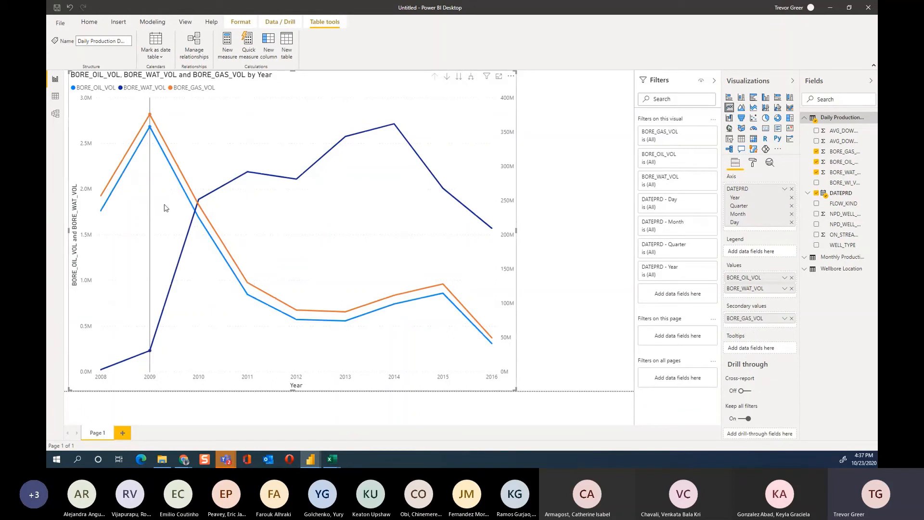
{"action": "mouse_move", "coordinate": [197, 210]}
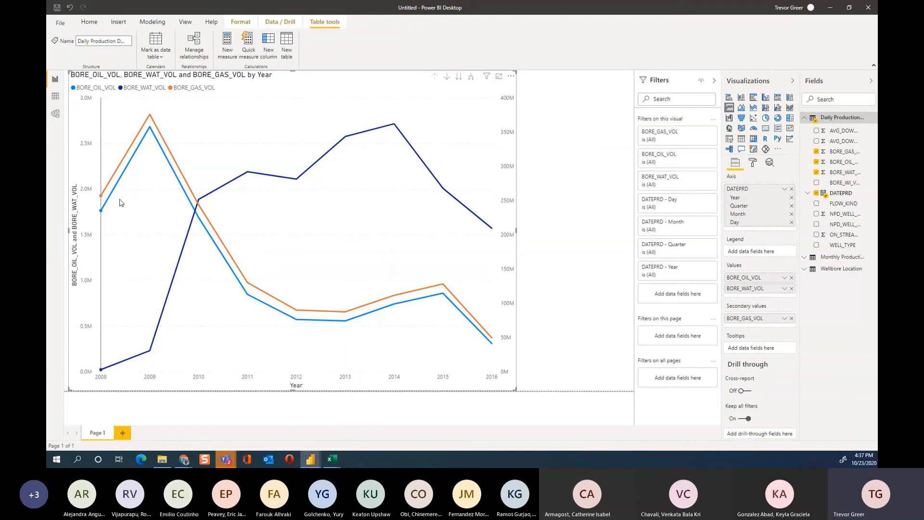
{"action": "mouse_move", "coordinate": [120, 202]}
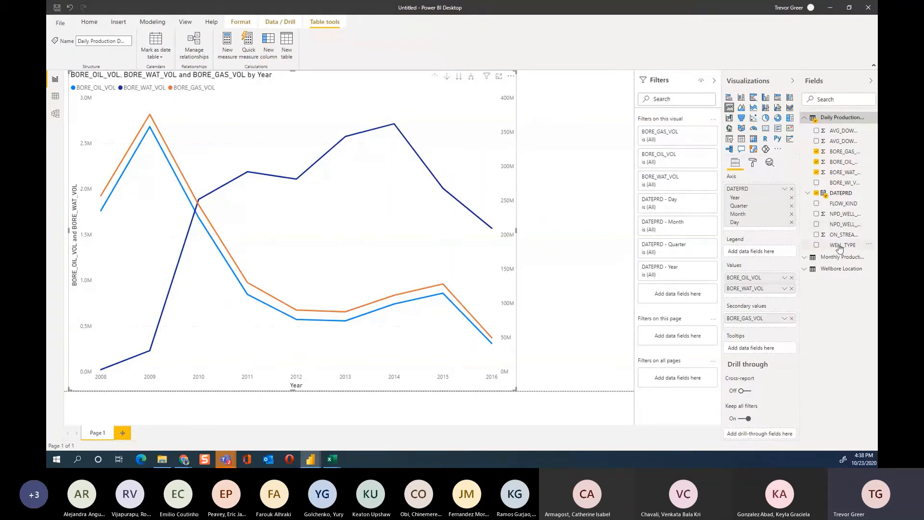
Rename the chart's BORE_OIL_VOL value as Oil Volume
{"action": "double_click", "coordinate": [742, 278]}
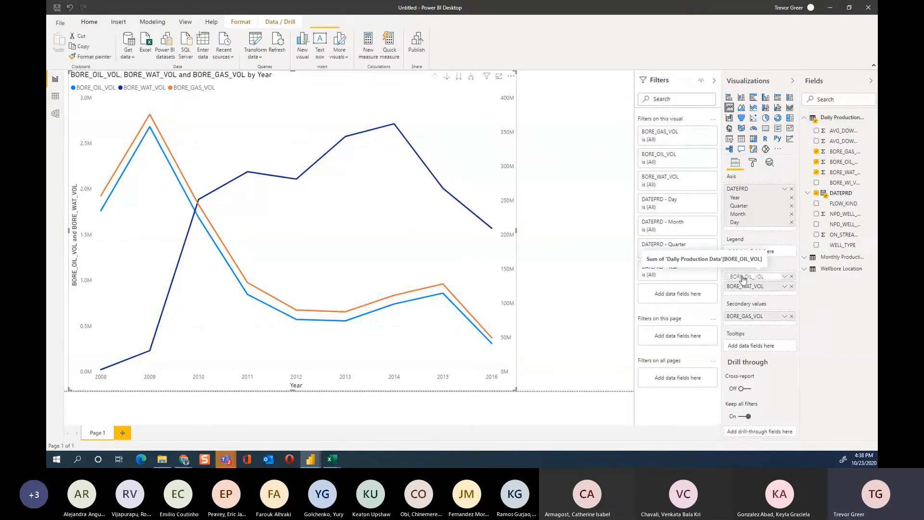
{"action": "left_click", "coordinate": [785, 278]}
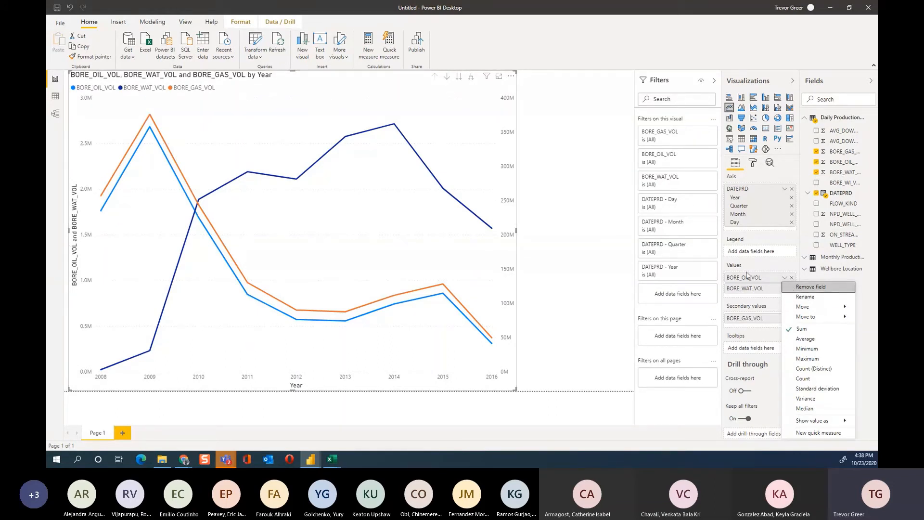
{"action": "left_click", "coordinate": [783, 279]}
{"action": "left_click", "coordinate": [783, 280]}
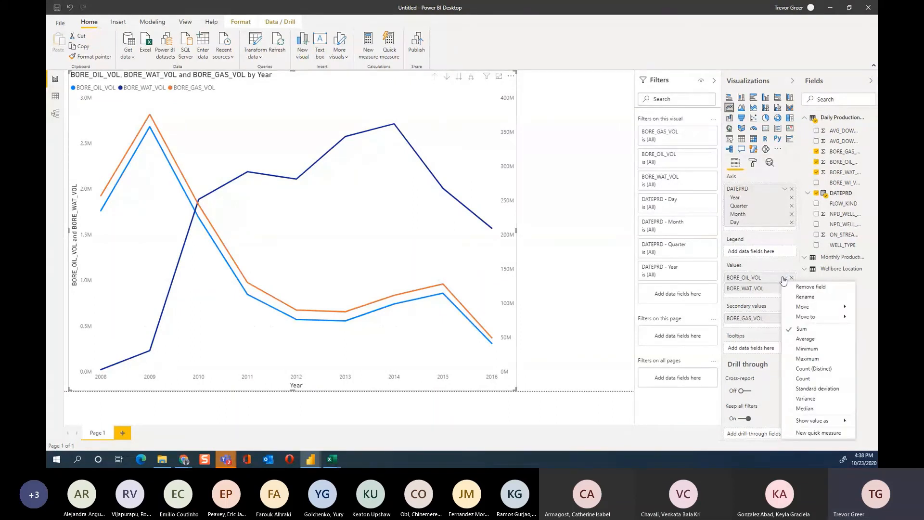
{"action": "left_click", "coordinate": [805, 296]}
{"action": "type", "text": "C"}
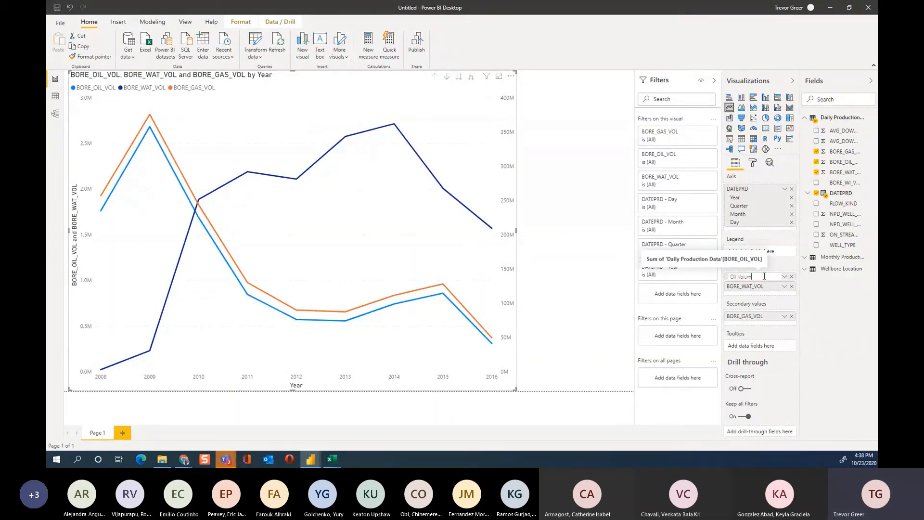
Rename the chart's BORE_WAT_VOL value as Water Volume
{"action": "left_click", "coordinate": [785, 294]}
{"action": "left_click", "coordinate": [785, 288]}
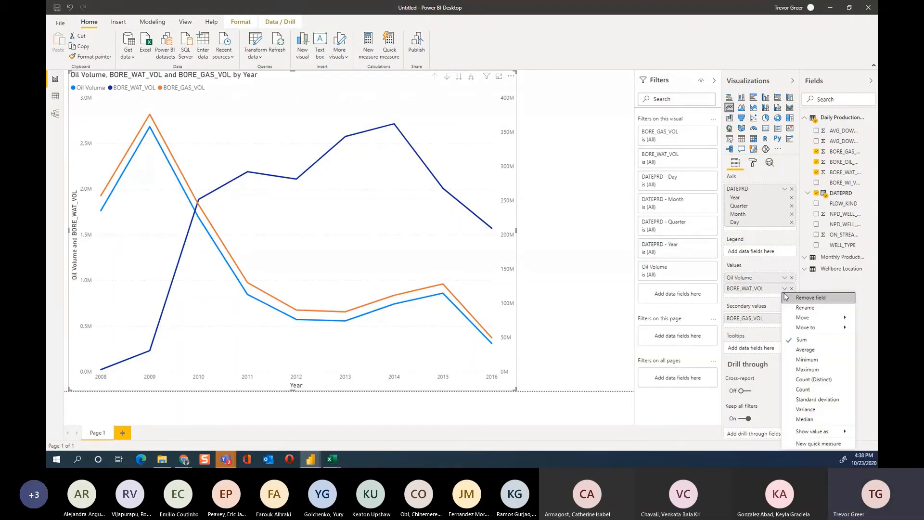
{"action": "left_click", "coordinate": [797, 310]}
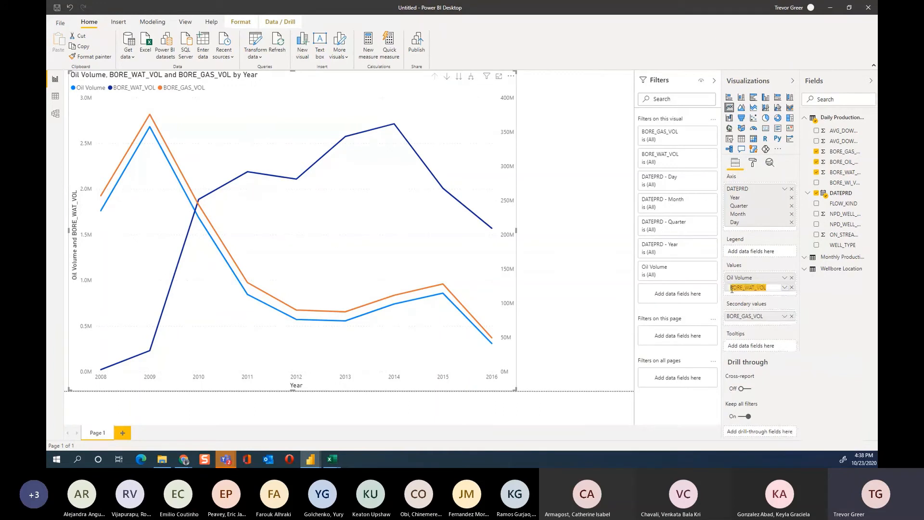
{"action": "type", "text": "Water Volume"}
{"action": "key", "text": "Return"}
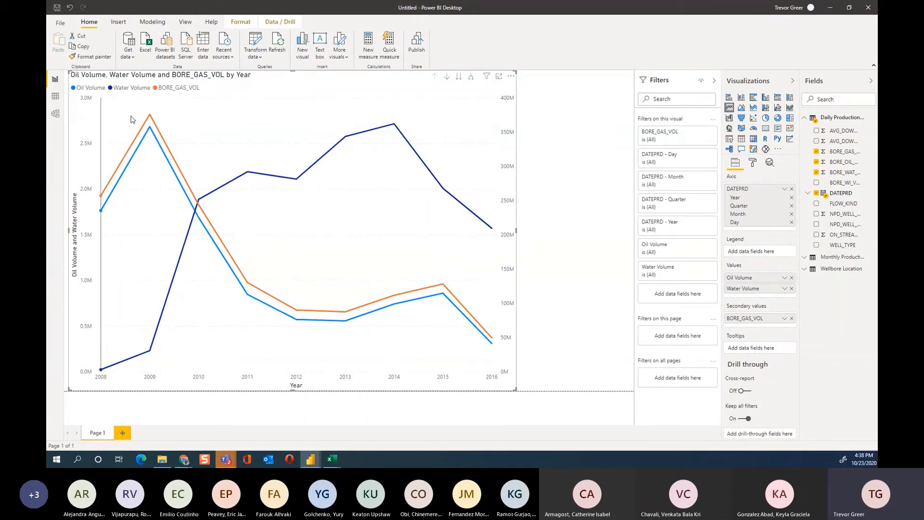
Check the options of the DATEPRD axis field and read through the chart's title text in its formatting settings
{"action": "left_click", "coordinate": [785, 190]}
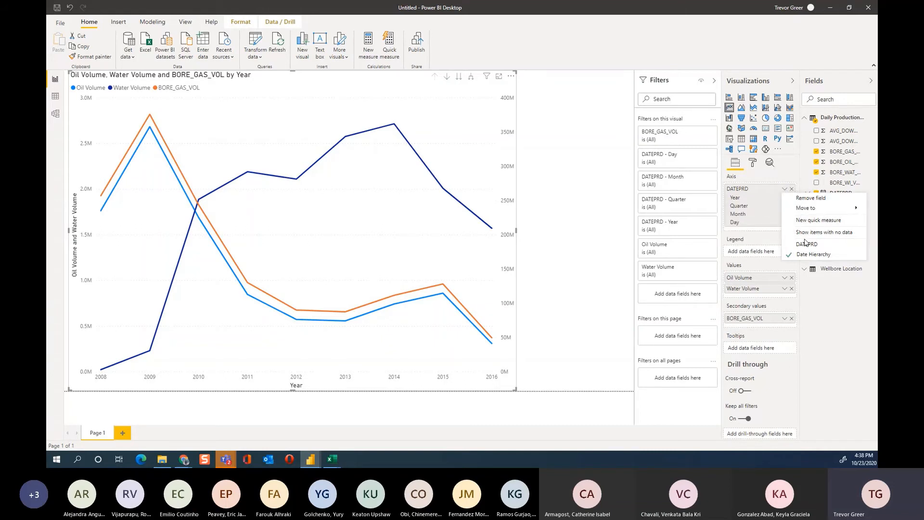
{"action": "left_click", "coordinate": [780, 176]}
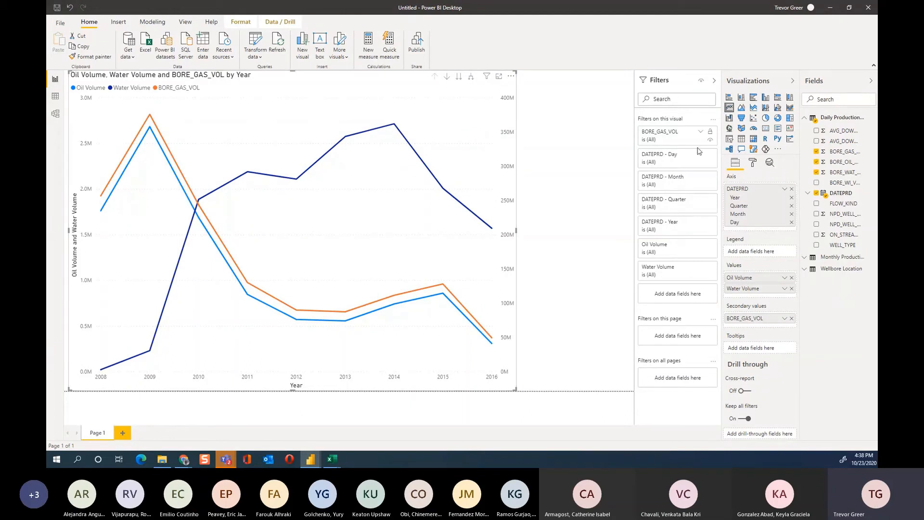
{"action": "left_click", "coordinate": [754, 164]}
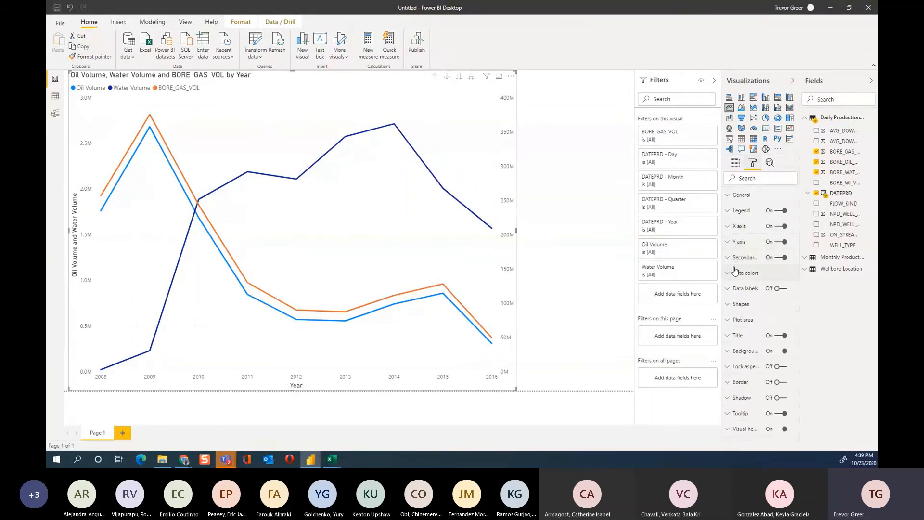
{"action": "left_click", "coordinate": [726, 337]}
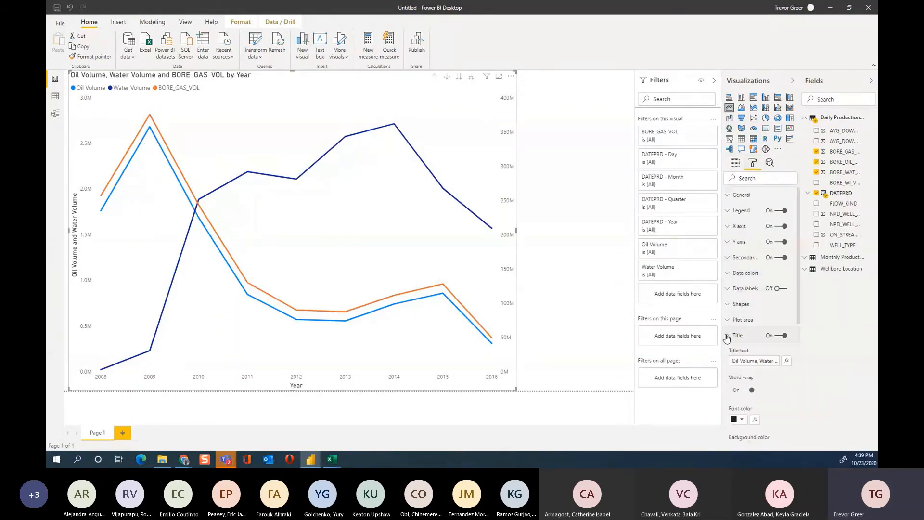
{"action": "left_click", "coordinate": [746, 365]}
{"action": "key", "text": "ctrl+a"}
{"action": "double_click", "coordinate": [750, 360]}
{"action": "left_click", "coordinate": [771, 357]}
{"action": "left_click", "coordinate": [770, 359]}
{"action": "key", "text": "Right"}
{"action": "key", "text": "Right"}
{"action": "key", "text": "Right"}
{"action": "key", "text": "Right"}
{"action": "key", "text": "Right"}
{"action": "key", "text": "Right"}
{"action": "key", "text": "Right"}
{"action": "key", "text": "Right"}
{"action": "key", "text": "Right"}
{"action": "key", "text": "Right"}
{"action": "key", "text": "Right"}
{"action": "key", "text": "Right"}
{"action": "key", "text": "Right"}
{"action": "key", "text": "Right"}
{"action": "key", "text": "Right"}
{"action": "key", "text": "Right"}
{"action": "key", "text": "Right"}
{"action": "key", "text": "Right"}
{"action": "key", "text": "Right"}
{"action": "key", "text": "Right"}
{"action": "key", "text": "Right"}
{"action": "key", "text": "Right"}
{"action": "key", "text": "Right"}
{"action": "key", "text": "Right"}
{"action": "key", "text": "Right"}
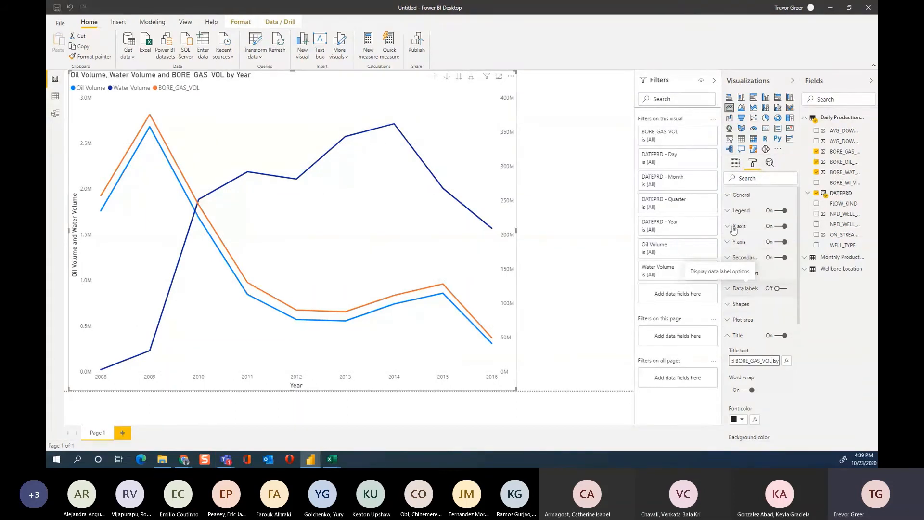
{"action": "left_click", "coordinate": [736, 164]}
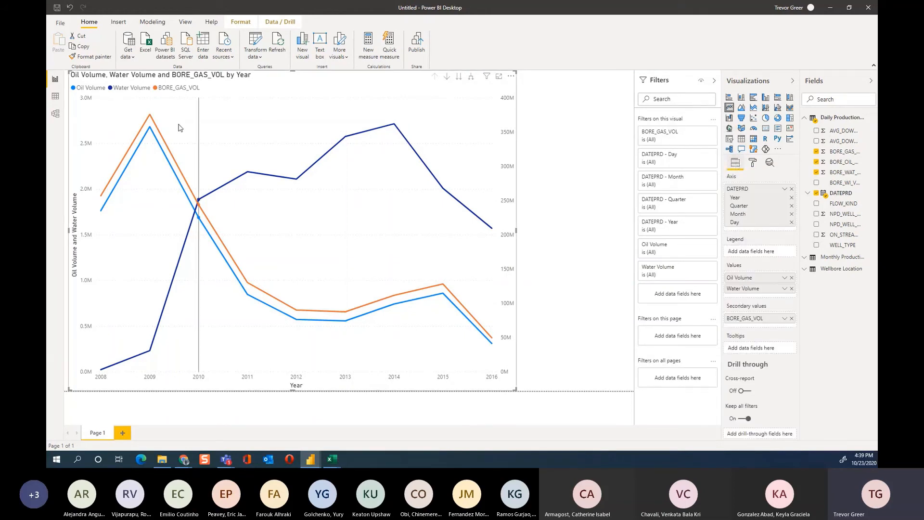
Shift the line chart to the page's left edge and rename its BORE_GAS_VOL secondary value as Gas Volume
{"action": "mouse_move", "coordinate": [74, 78]}
{"action": "left_mouse_down"}
{"action": "mouse_move", "coordinate": [138, 78]}
{"action": "mouse_move", "coordinate": [64, 76]}
{"action": "left_mouse_up"}
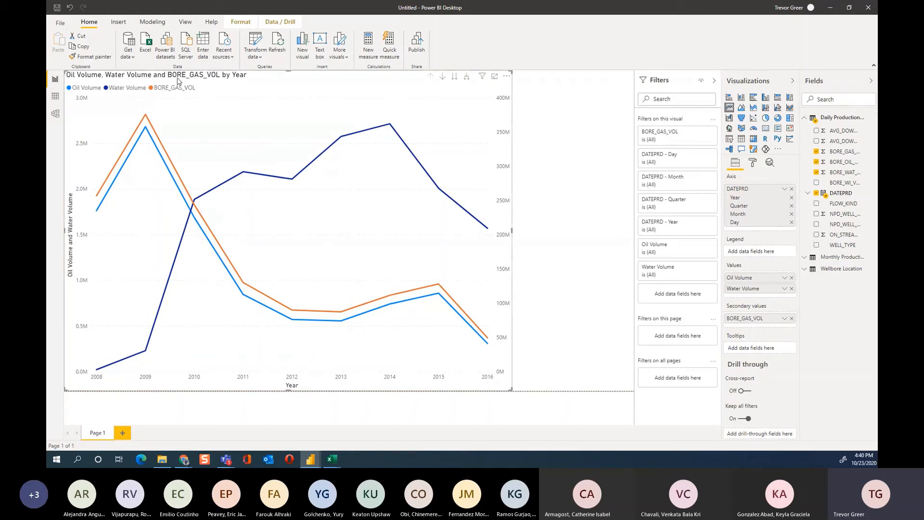
{"action": "left_click", "coordinate": [784, 318]}
{"action": "left_click", "coordinate": [804, 194]}
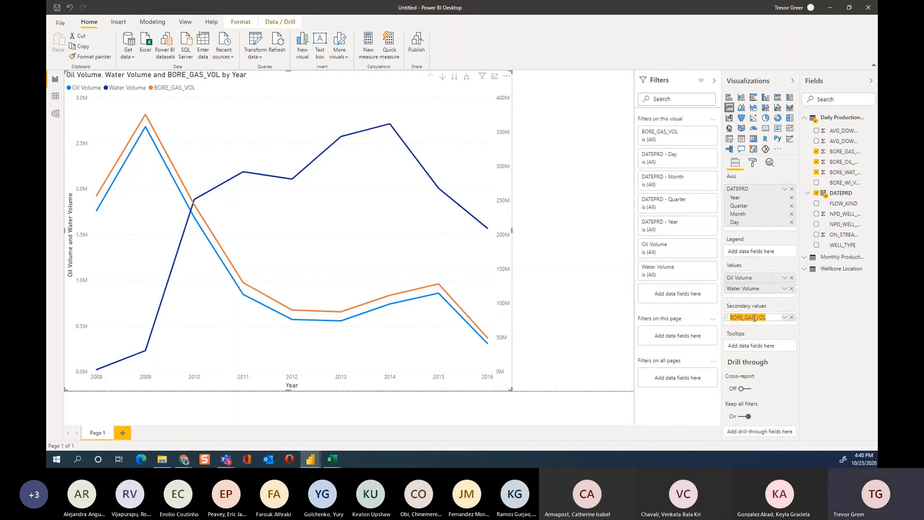
{"action": "type", "text": "Gas Volume"}
{"action": "key", "text": "Return"}
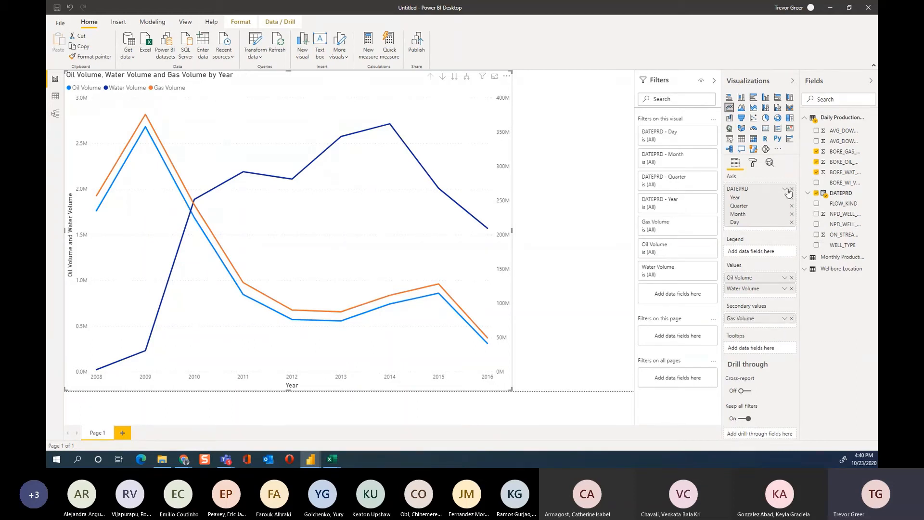
Drill the line chart's date axis from years to the quarter level and on to the month level
{"action": "left_click", "coordinate": [784, 193]}
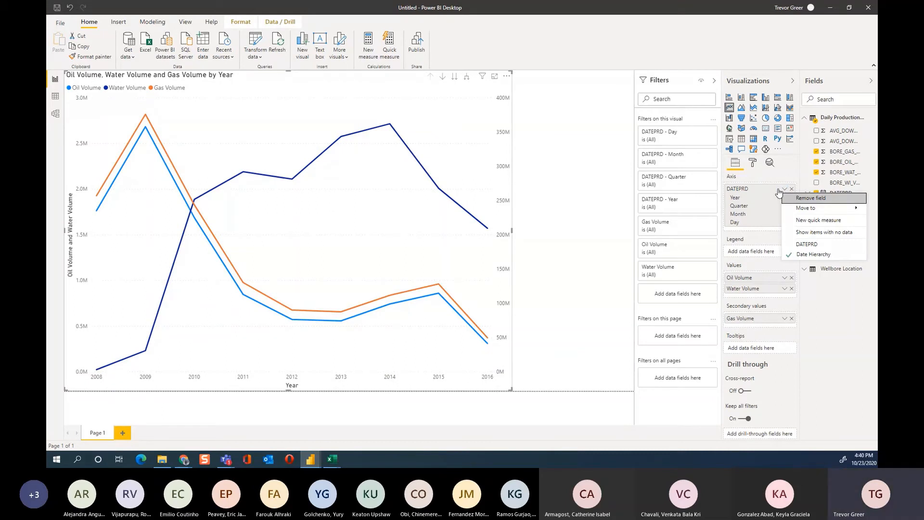
{"action": "left_click", "coordinate": [766, 181]}
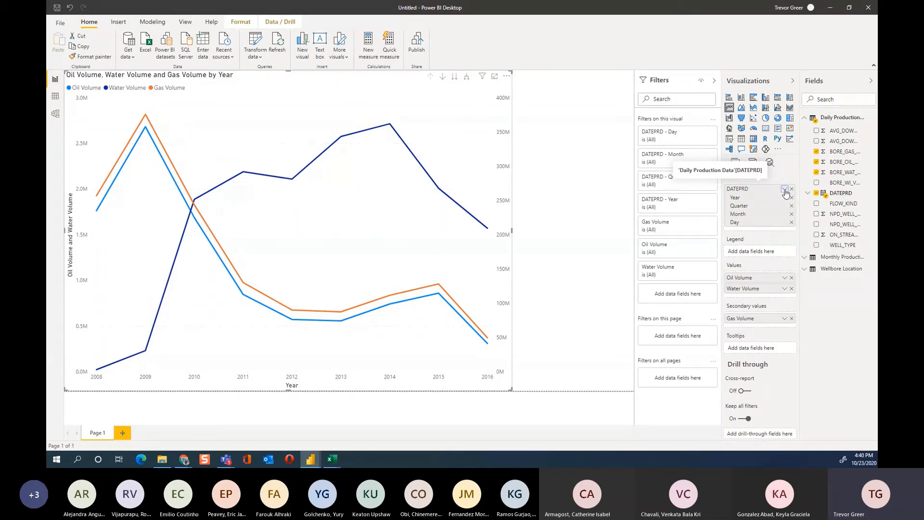
{"action": "mouse_move", "coordinate": [152, 203]}
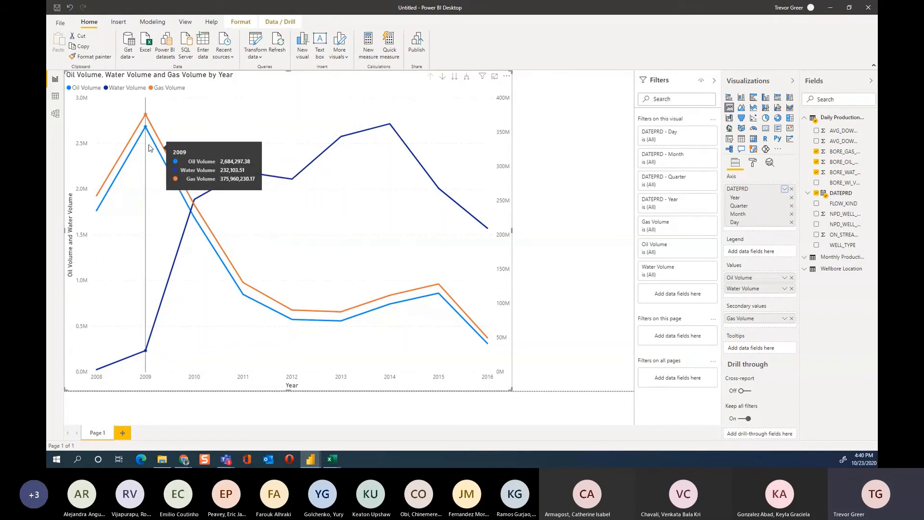
{"action": "right_click", "coordinate": [271, 182]}
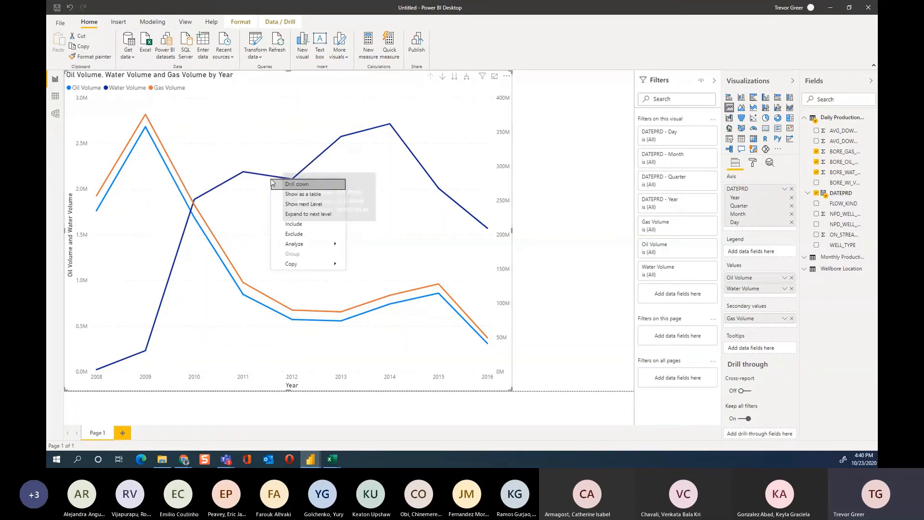
{"action": "left_click", "coordinate": [300, 205]}
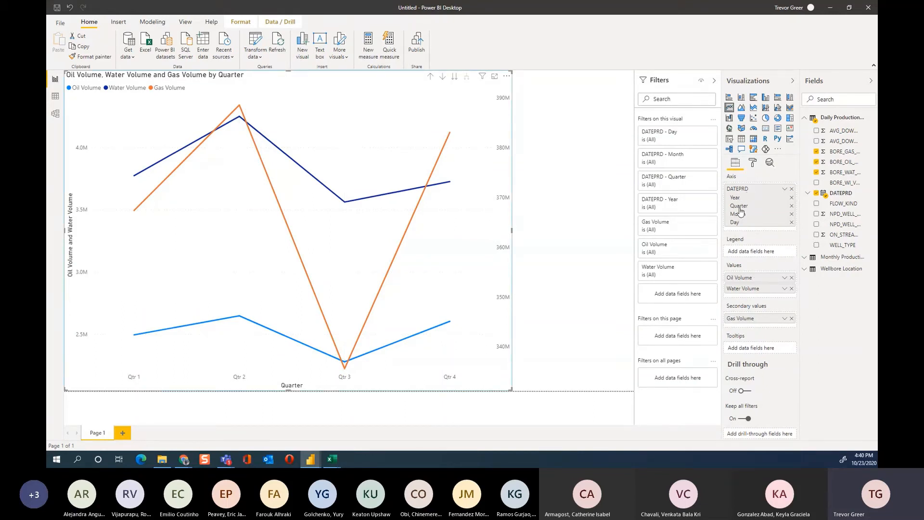
{"action": "right_click", "coordinate": [239, 130]}
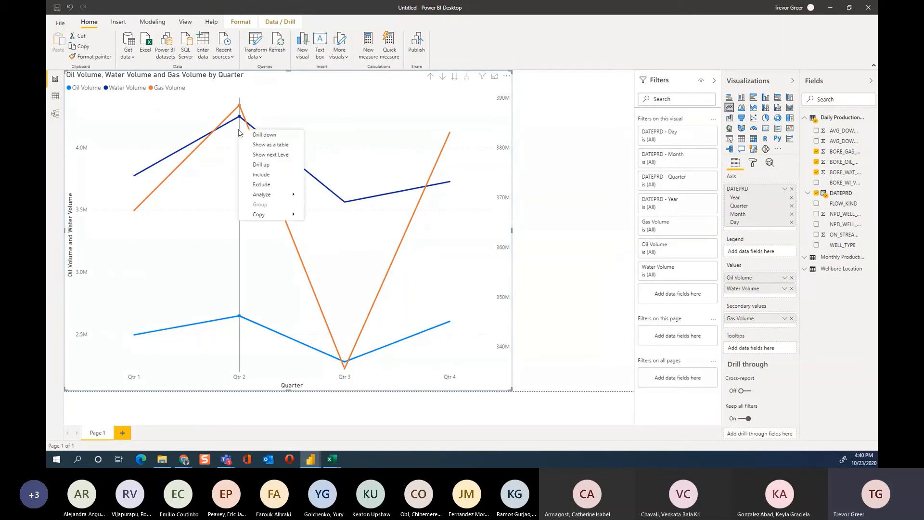
{"action": "left_click", "coordinate": [268, 155]}
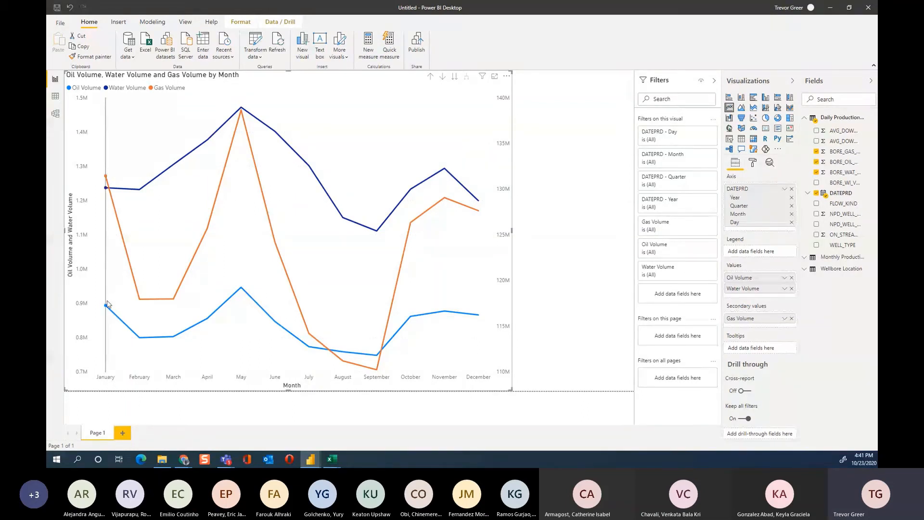
Read the chart's volume values for individual months and check which aggregation Oil Volume uses
{"action": "mouse_move", "coordinate": [107, 308]}
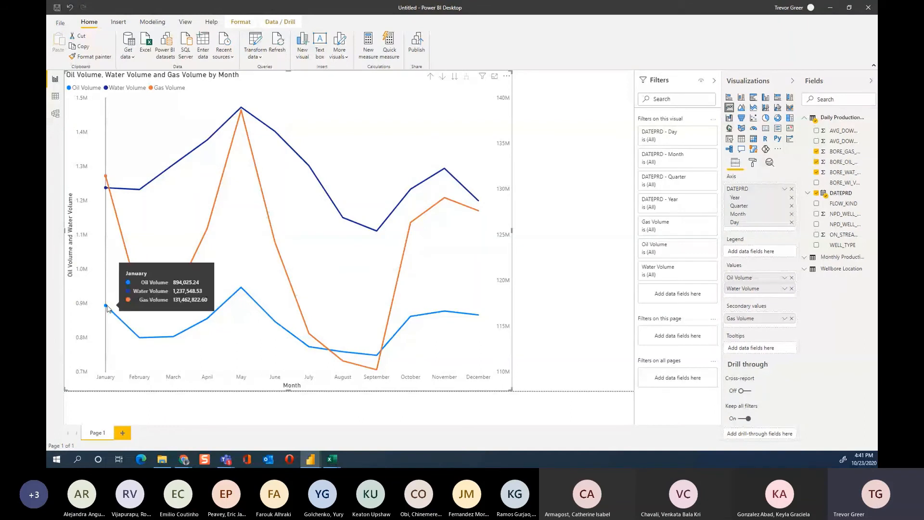
{"action": "mouse_move", "coordinate": [140, 320]}
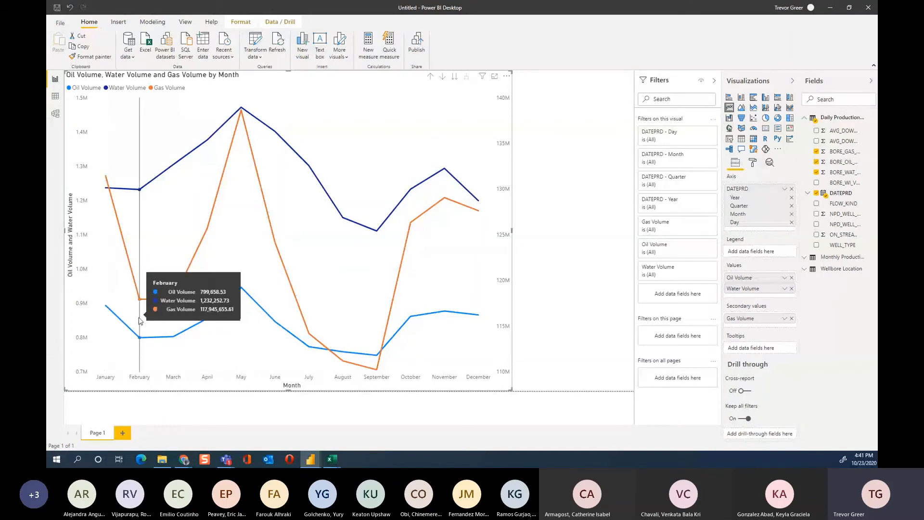
{"action": "mouse_move", "coordinate": [349, 324]}
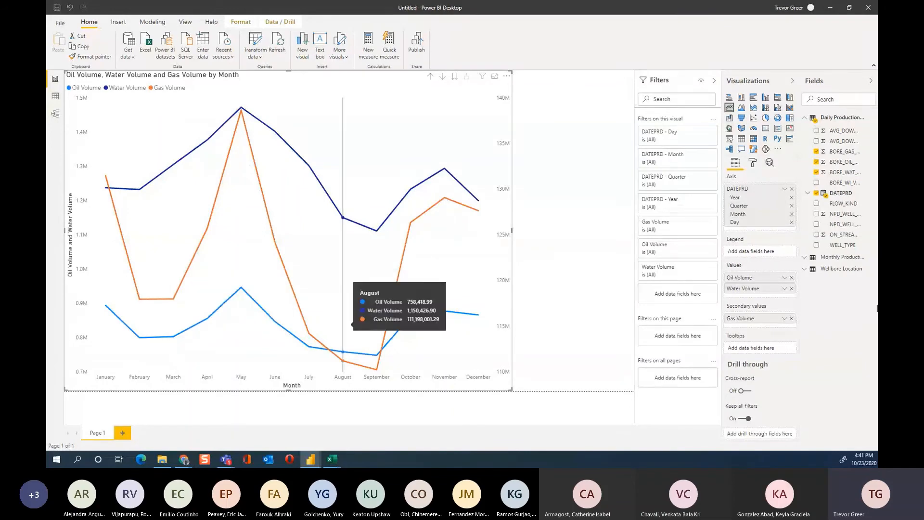
{"action": "left_click", "coordinate": [785, 278]}
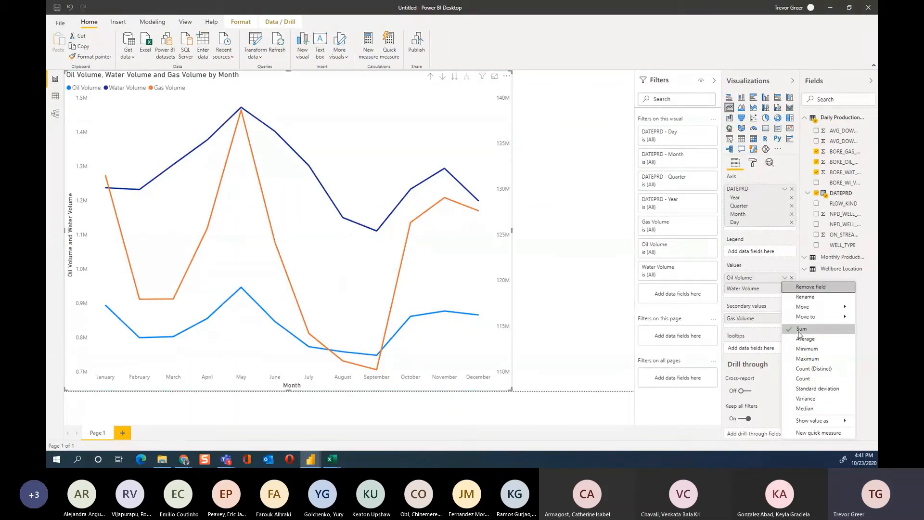
{"action": "left_click", "coordinate": [784, 275]}
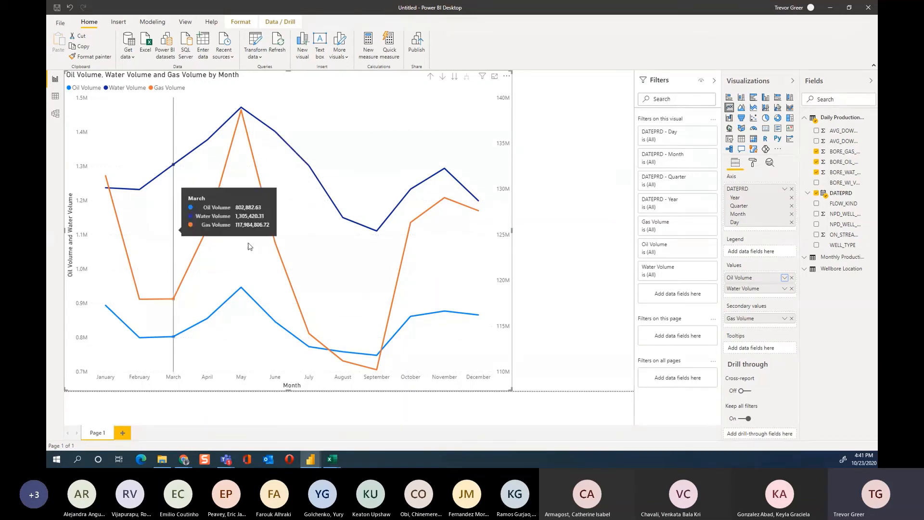
{"action": "left_click_drag", "start_coordinate": [250, 245], "coordinate": [426, 277]}
{"action": "left_click_drag", "start_coordinate": [228, 111], "coordinate": [55, 113]}
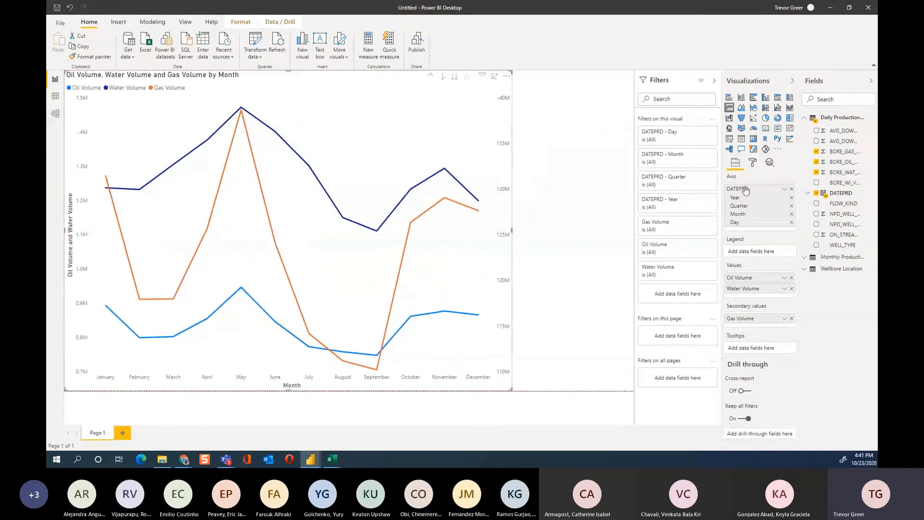
Switch the chart's axis from the date hierarchy to the plain DATEPRD dates
{"action": "left_click", "coordinate": [785, 191]}
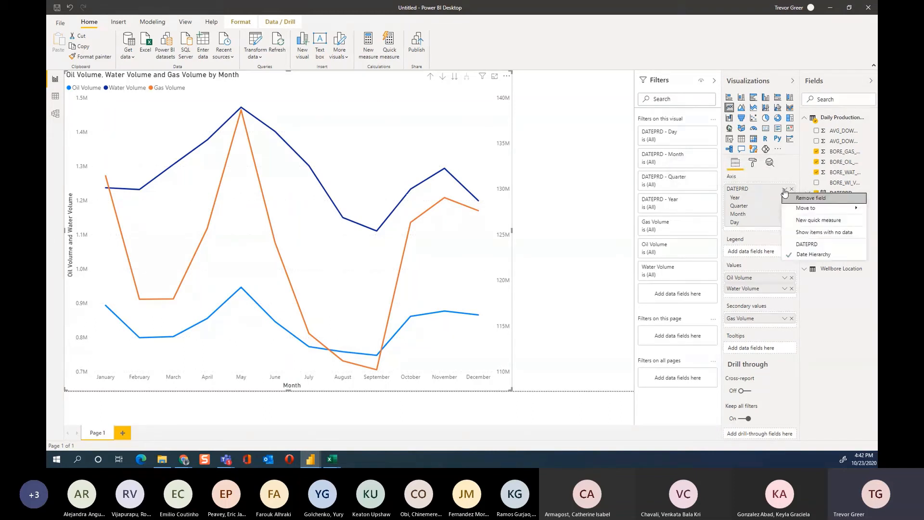
{"action": "left_click", "coordinate": [812, 245]}
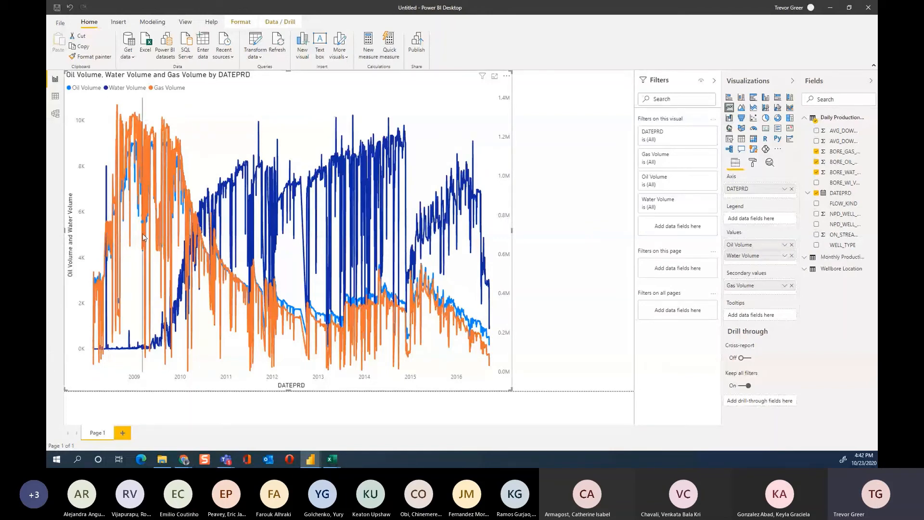
{"action": "mouse_move", "coordinate": [144, 234]}
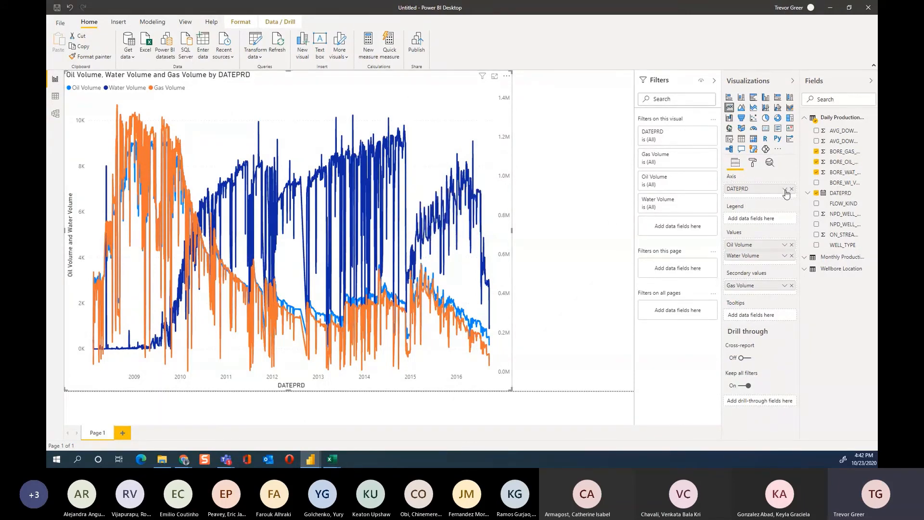
Start a new group on the DATEPRD axis field with group type Bin and bin type Size of bins
{"action": "left_click", "coordinate": [785, 189]}
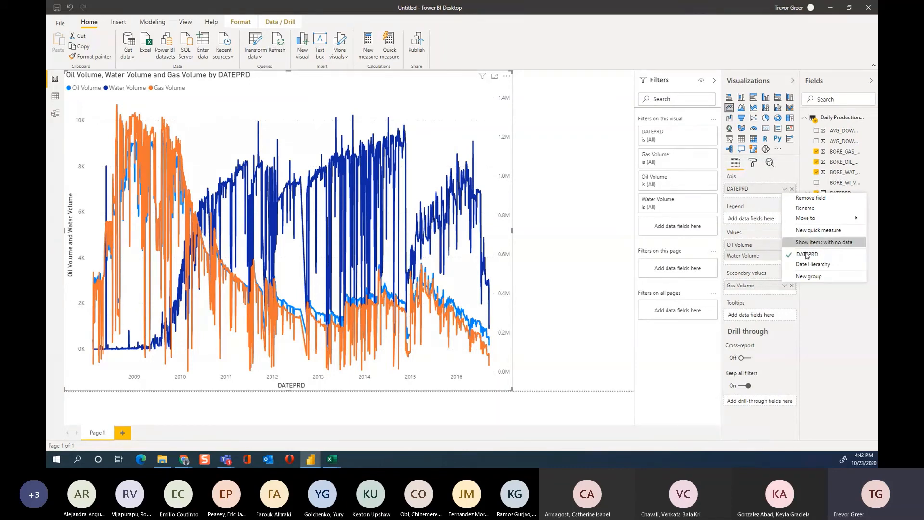
{"action": "left_click", "coordinate": [809, 279]}
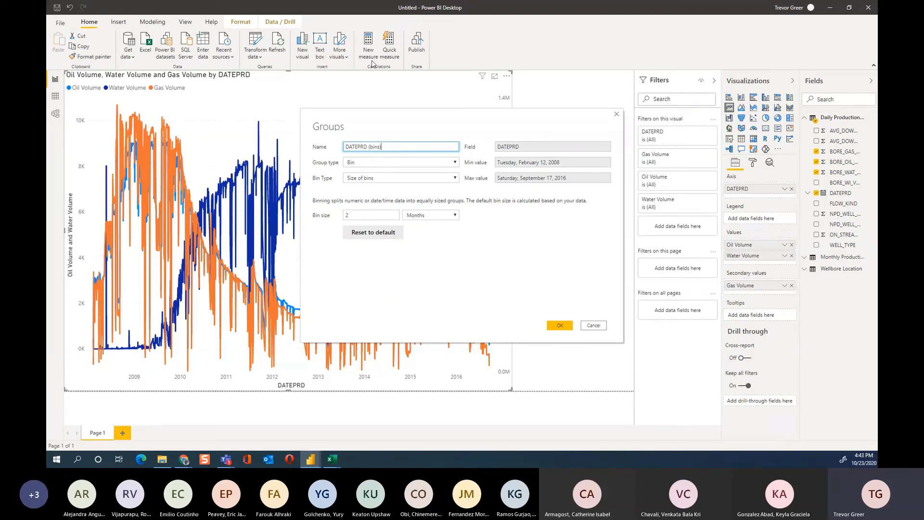
{"action": "left_click", "coordinate": [354, 165]}
{"action": "left_click", "coordinate": [356, 165]}
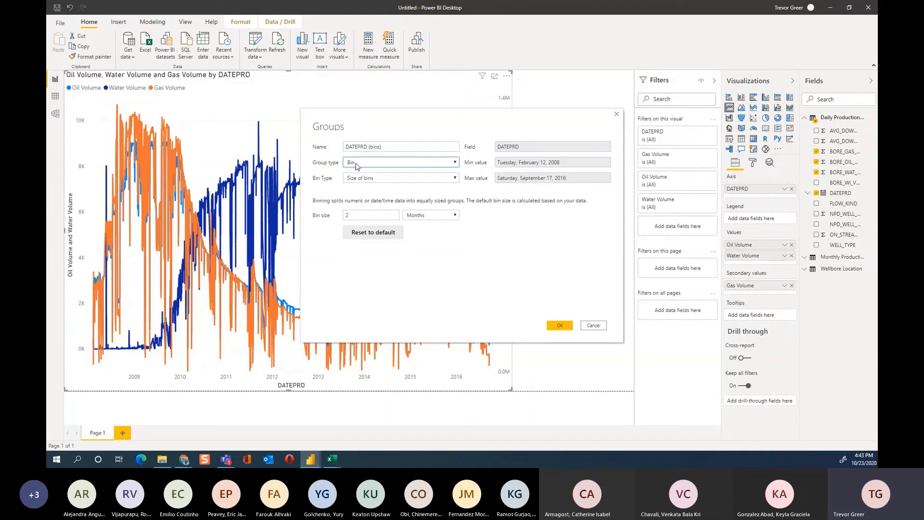
{"action": "left_click", "coordinate": [357, 179]}
{"action": "left_click", "coordinate": [357, 180]}
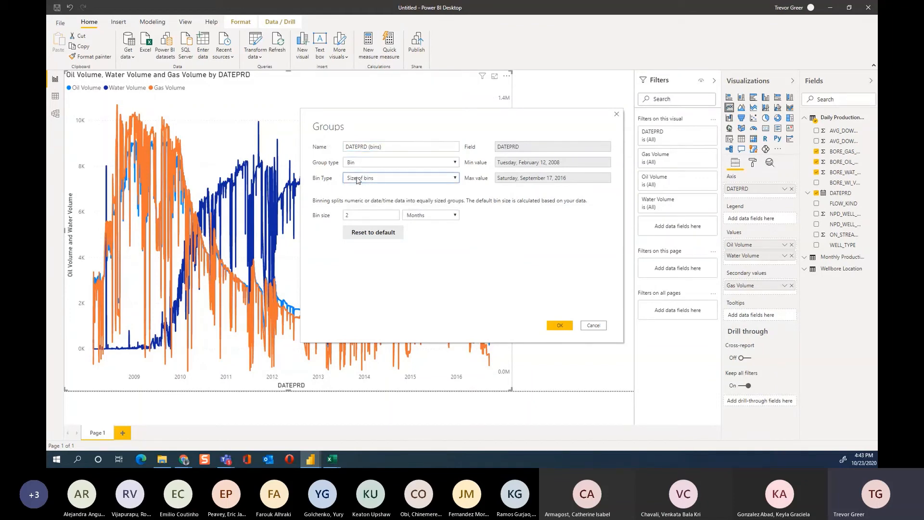
{"action": "left_click", "coordinate": [369, 179]}
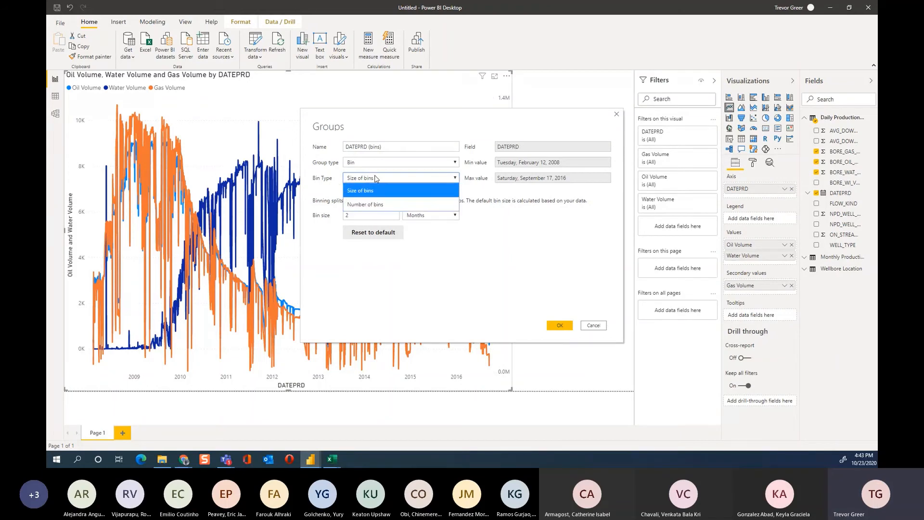
{"action": "left_click", "coordinate": [374, 190]}
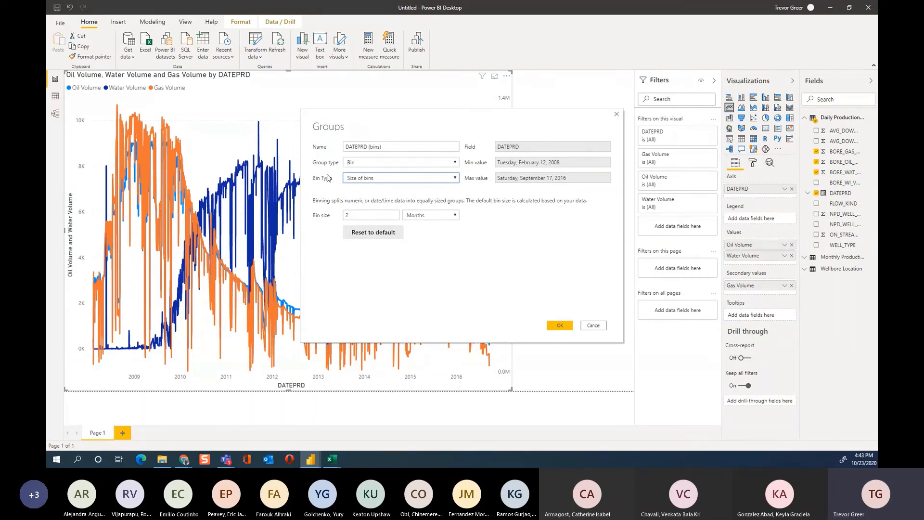
Set the DATEPRD group's bin size to 7 days and create the group
{"action": "left_click", "coordinate": [415, 216]}
{"action": "left_click", "coordinate": [412, 256]}
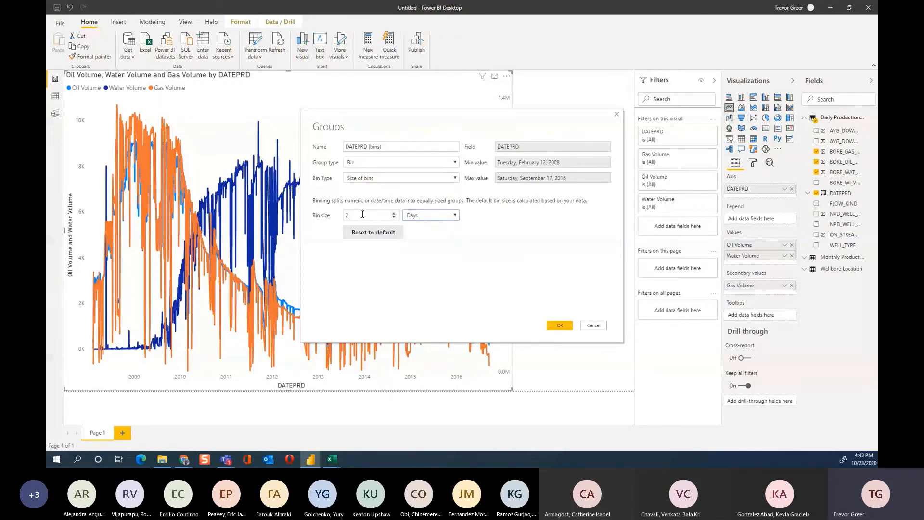
{"action": "double_click", "coordinate": [363, 214]}
{"action": "type", "text": "7"}
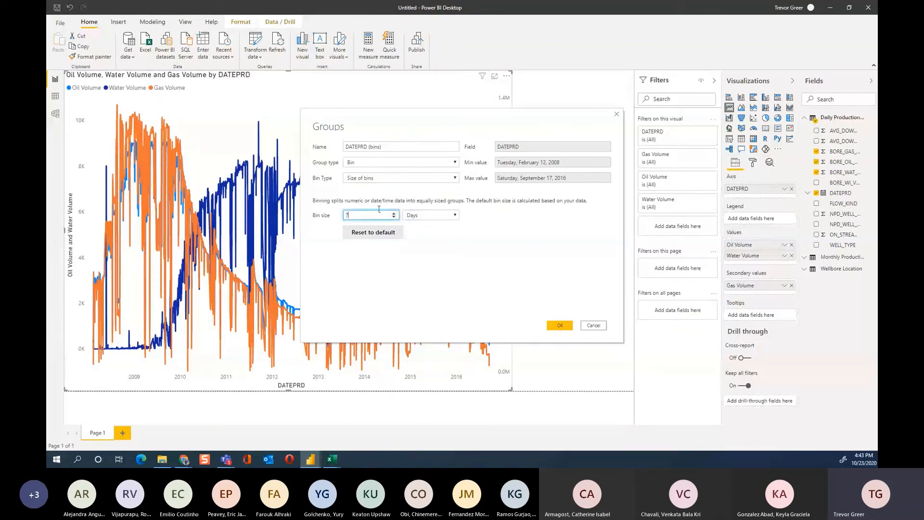
{"action": "left_click", "coordinate": [467, 261]}
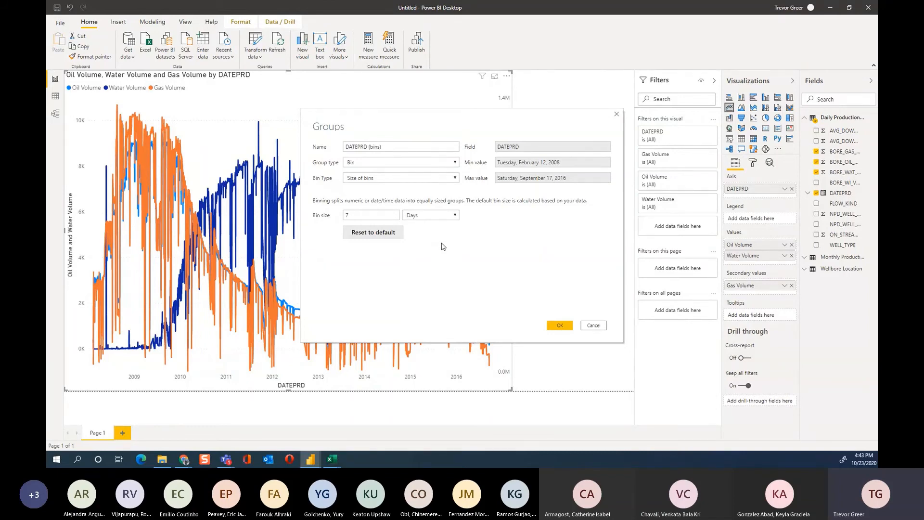
{"action": "left_click", "coordinate": [558, 326]}
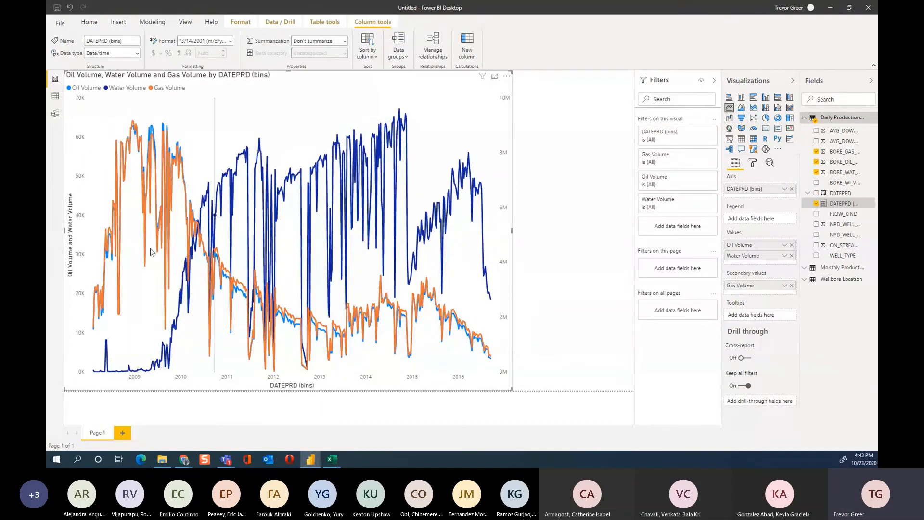
Change the aggregation of Oil Volume, Water Volume and Gas Volume in the line chart to Average
{"action": "mouse_move", "coordinate": [262, 258]}
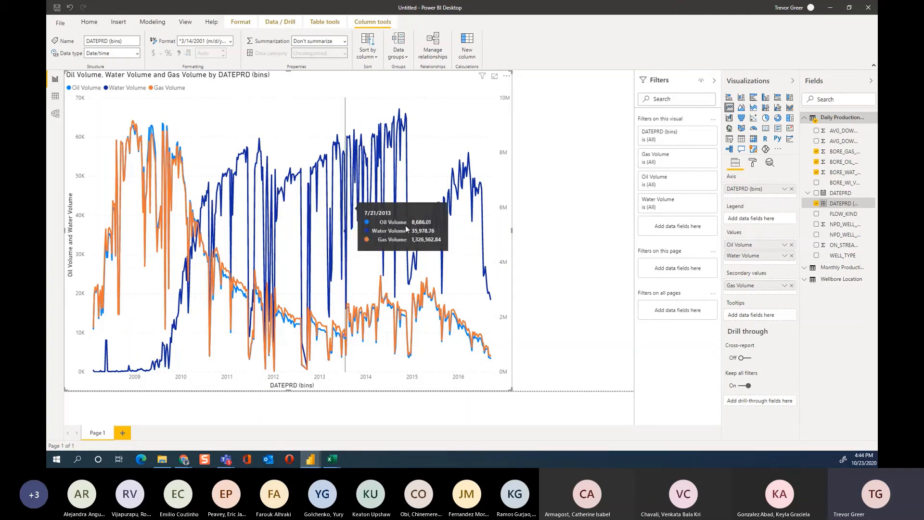
{"action": "mouse_move", "coordinate": [472, 192]}
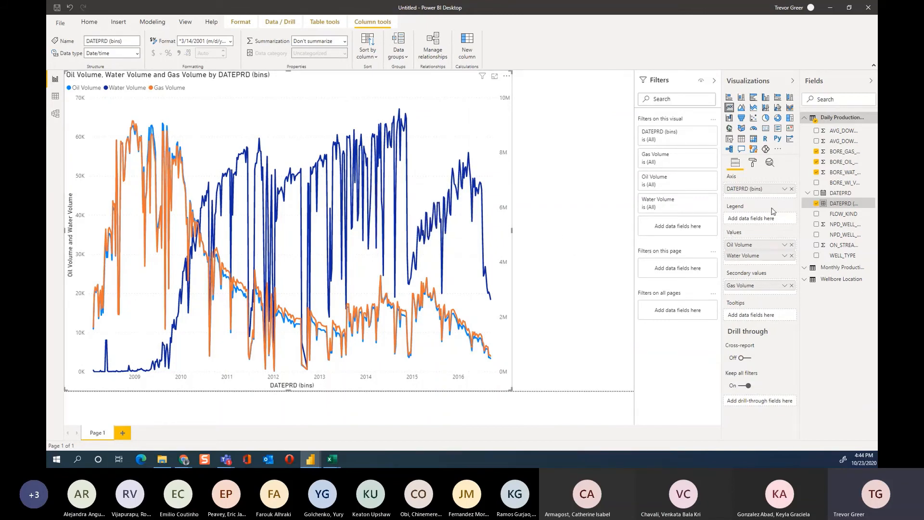
{"action": "left_click", "coordinate": [785, 245]}
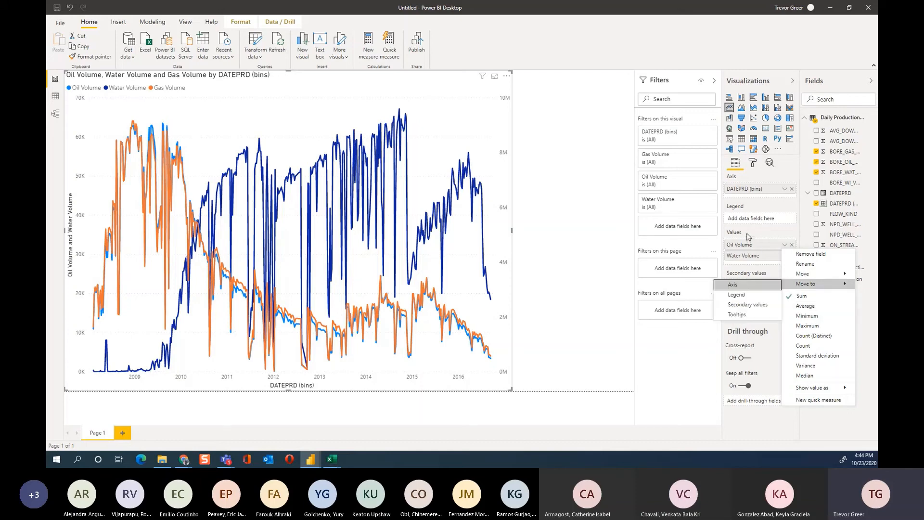
{"action": "left_click", "coordinate": [810, 312]}
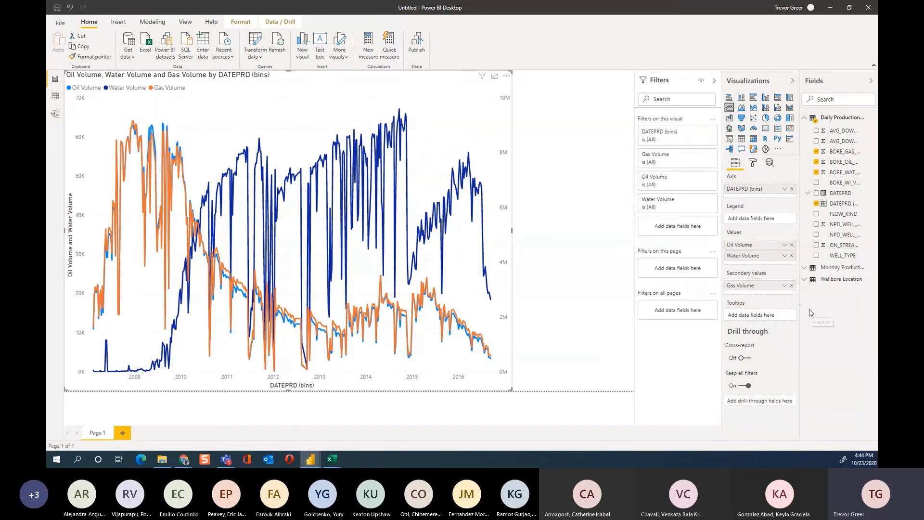
{"action": "left_click", "coordinate": [784, 255]}
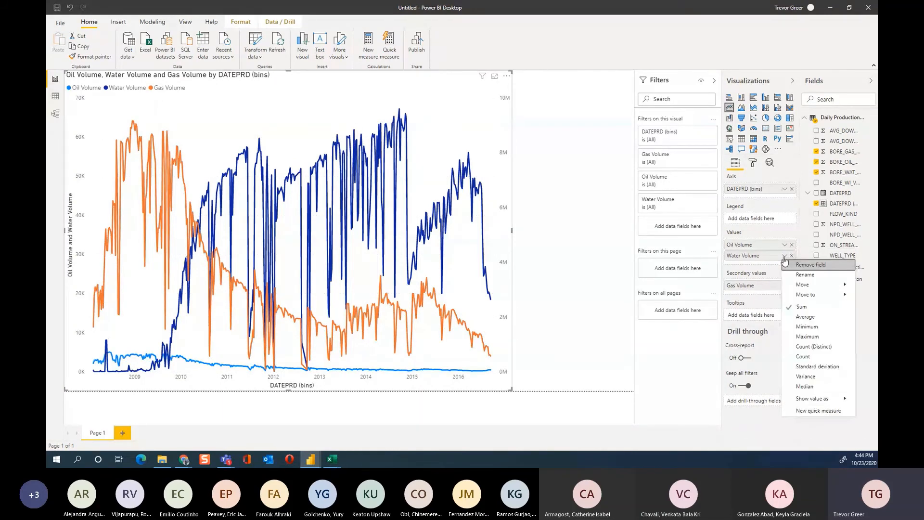
{"action": "left_click", "coordinate": [812, 318]}
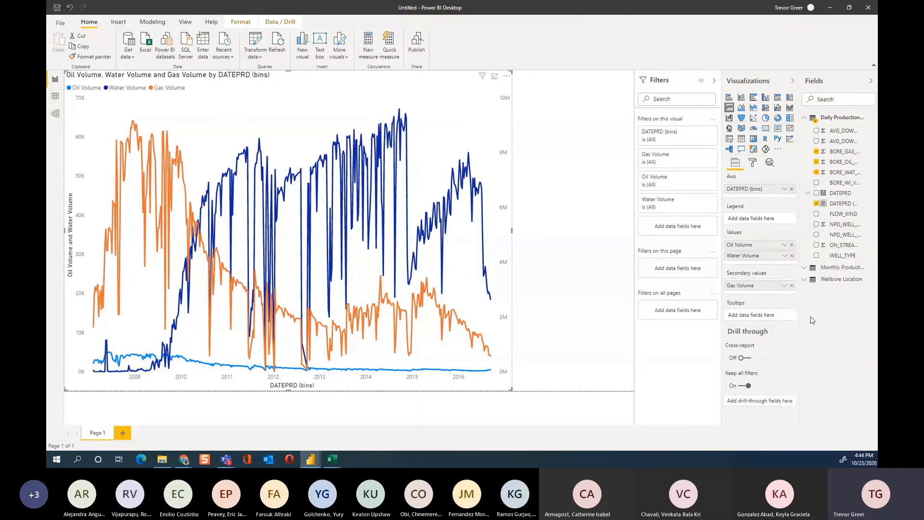
{"action": "left_click", "coordinate": [784, 286]}
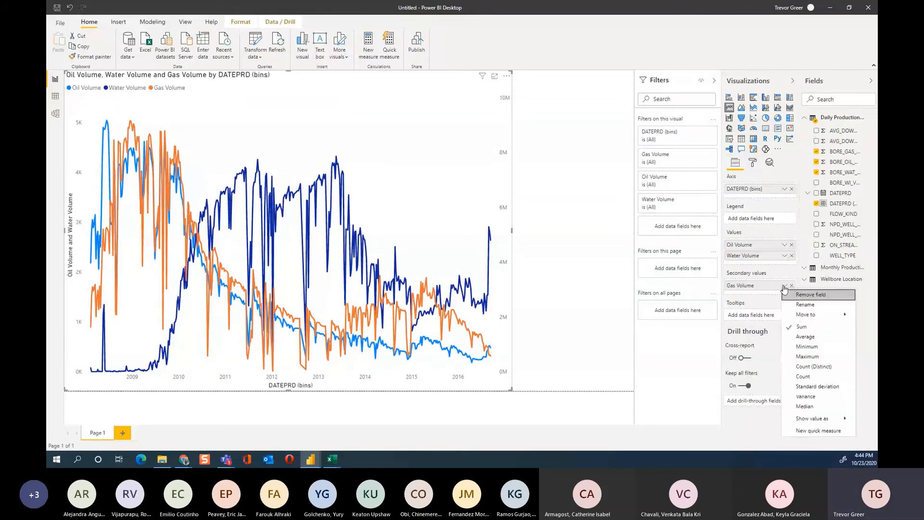
{"action": "left_click", "coordinate": [808, 338]}
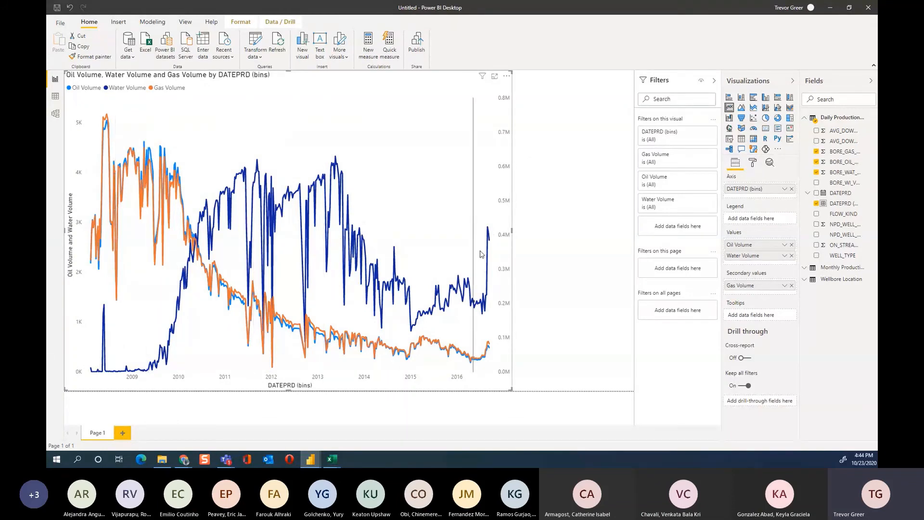
{"action": "mouse_move", "coordinate": [481, 254]}
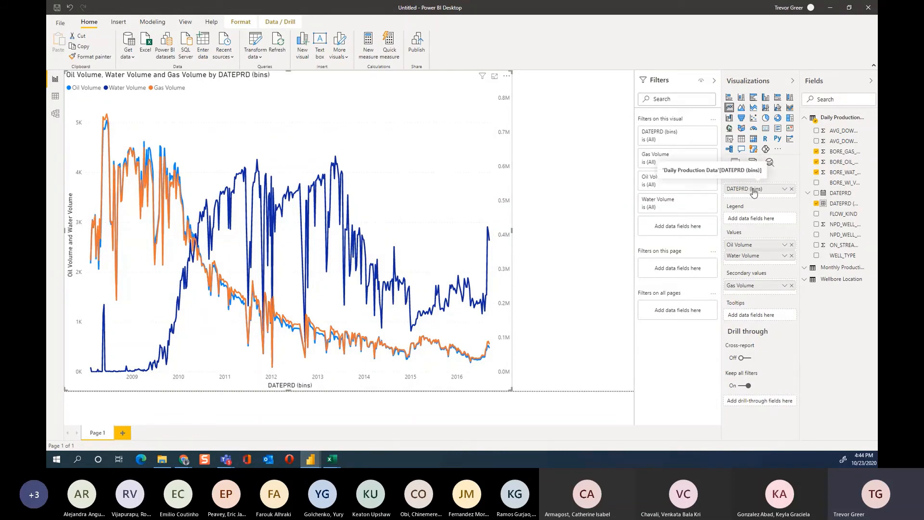
Rename the line chart's DATEPRD (bins) axis field as Weekly Production
{"action": "left_click", "coordinate": [785, 189]}
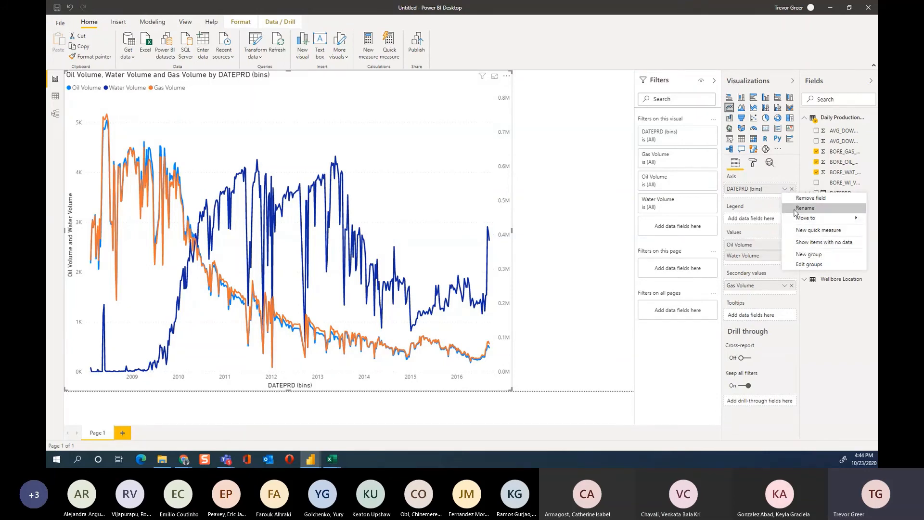
{"action": "left_click", "coordinate": [799, 208]}
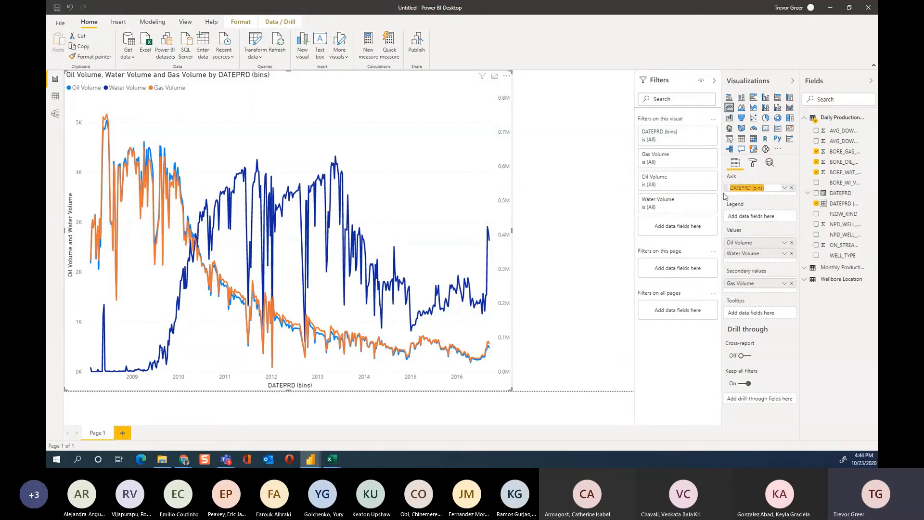
{"action": "type", "text": "Weekly Production"}
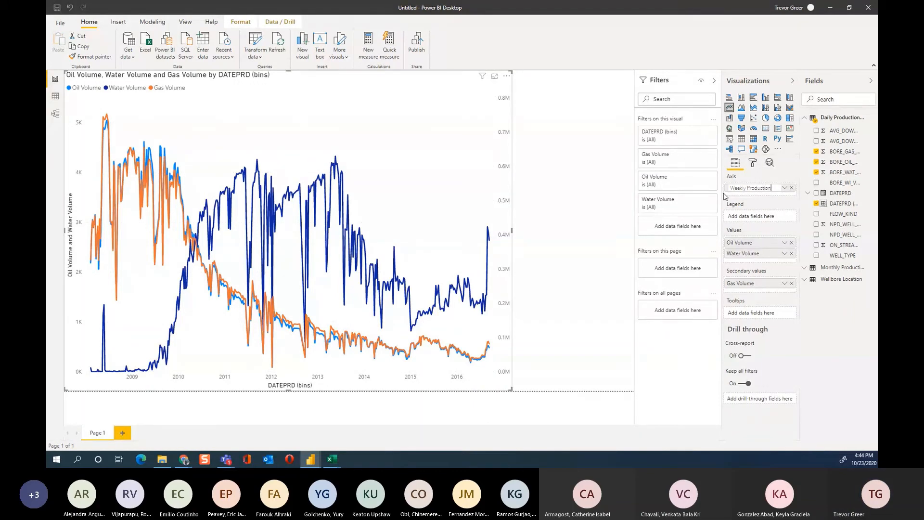
{"action": "left_click", "coordinate": [749, 206]}
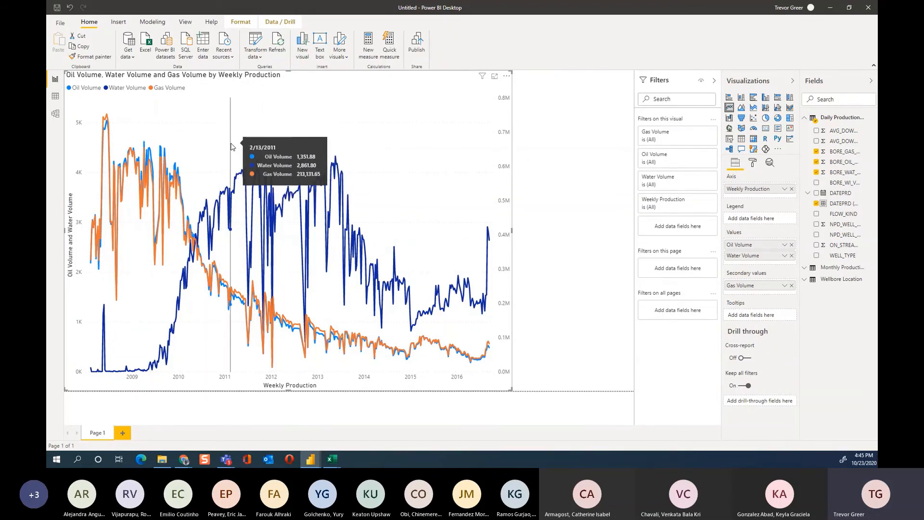
Apply the built-in dark grey report theme with blue and orange data colors
{"action": "left_click", "coordinate": [186, 22]}
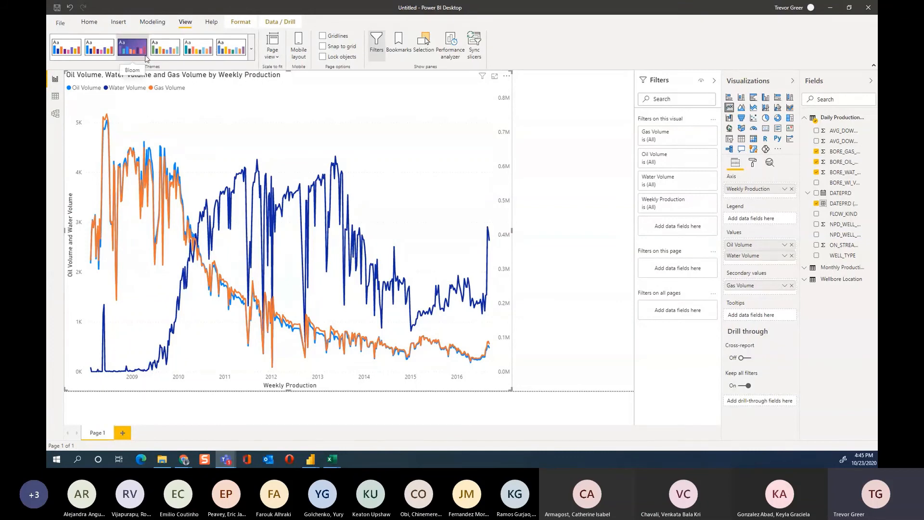
{"action": "left_click", "coordinate": [251, 49]}
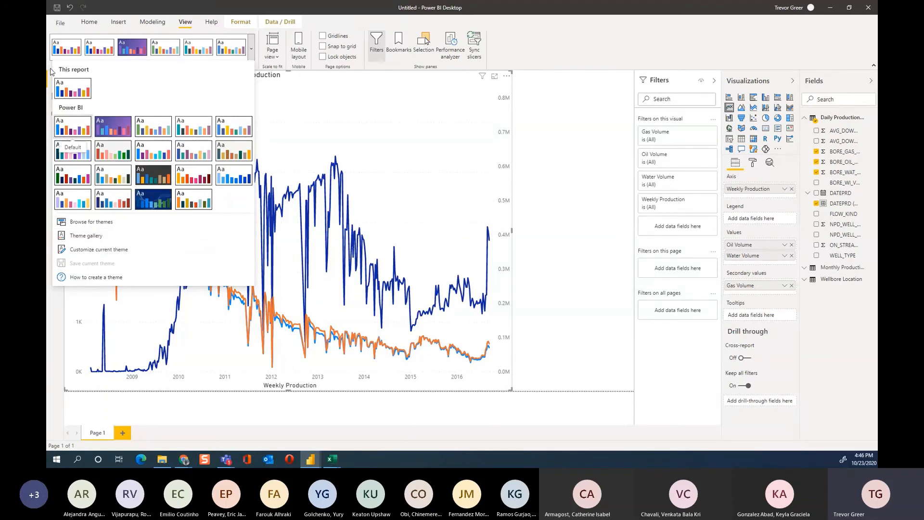
{"action": "left_click", "coordinate": [161, 180]}
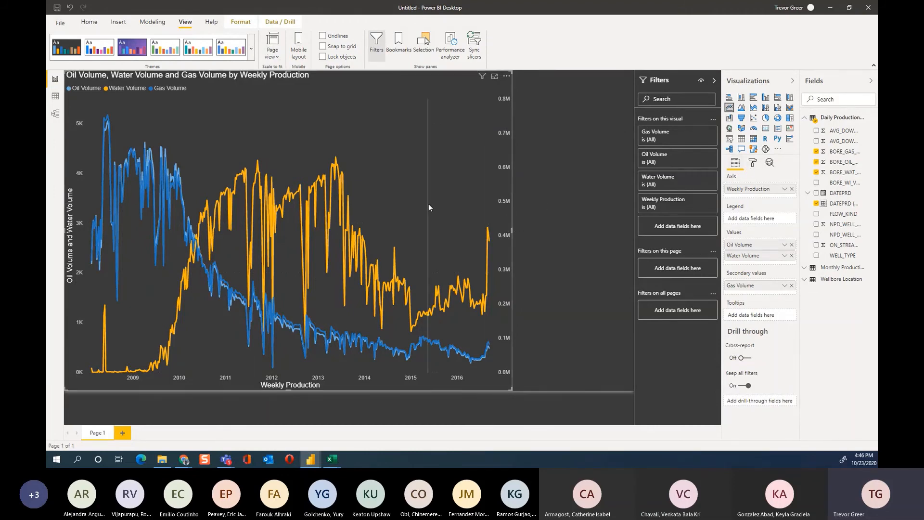
{"action": "mouse_move", "coordinate": [429, 205]}
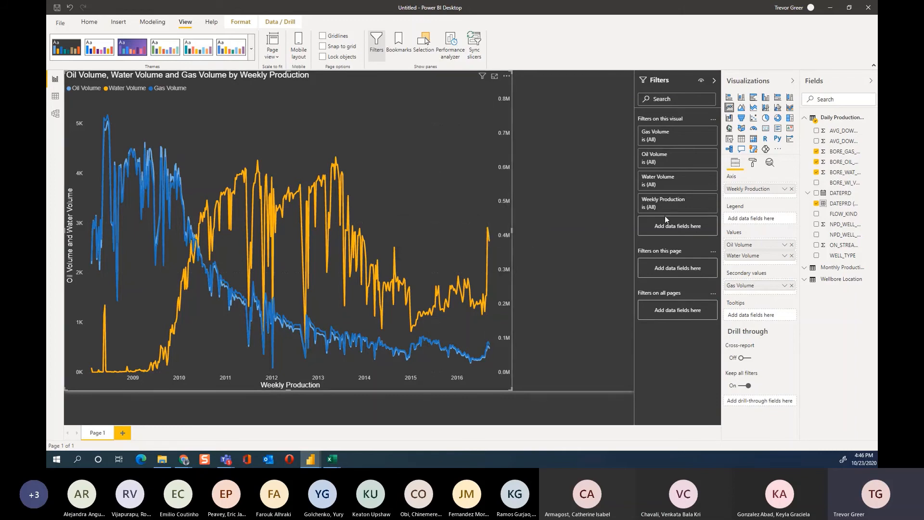
Turn on the title of the line chart's secondary Y axis
{"action": "left_click", "coordinate": [754, 164]}
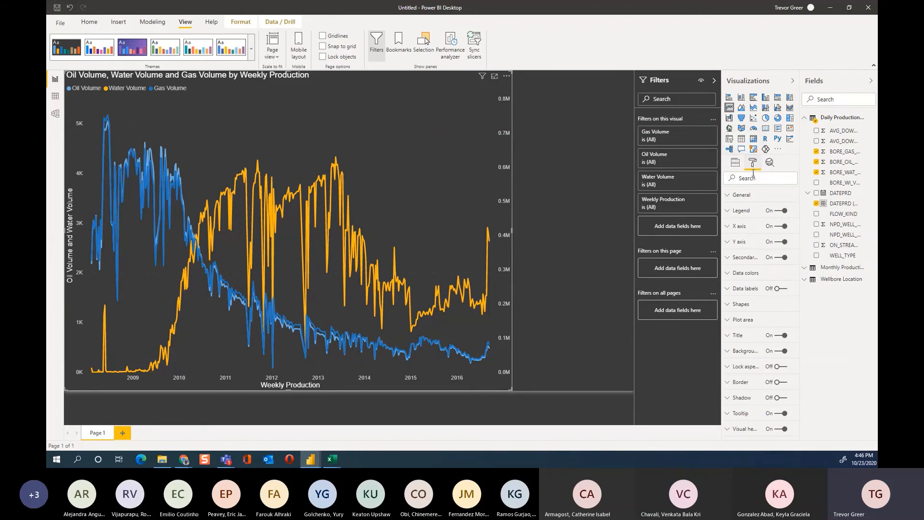
{"action": "left_click", "coordinate": [735, 259]}
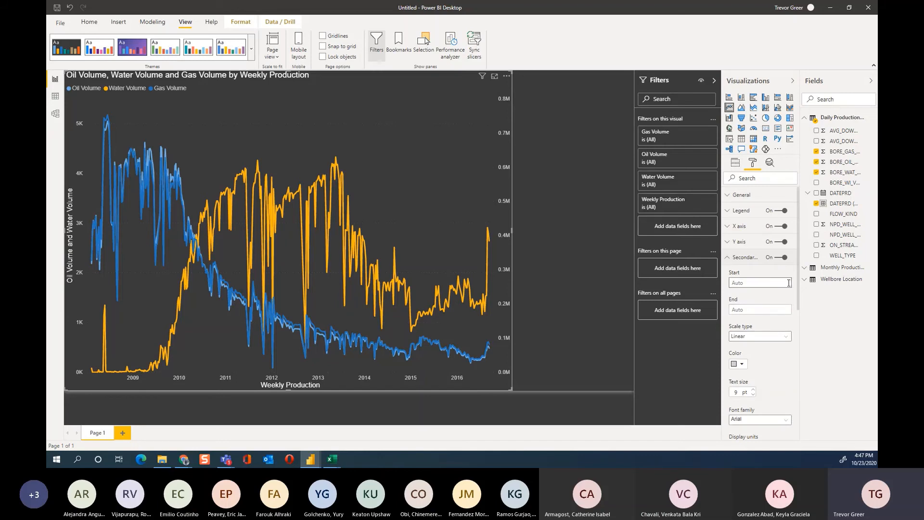
{"action": "left_click_drag", "start_coordinate": [800, 282], "coordinate": [802, 365]}
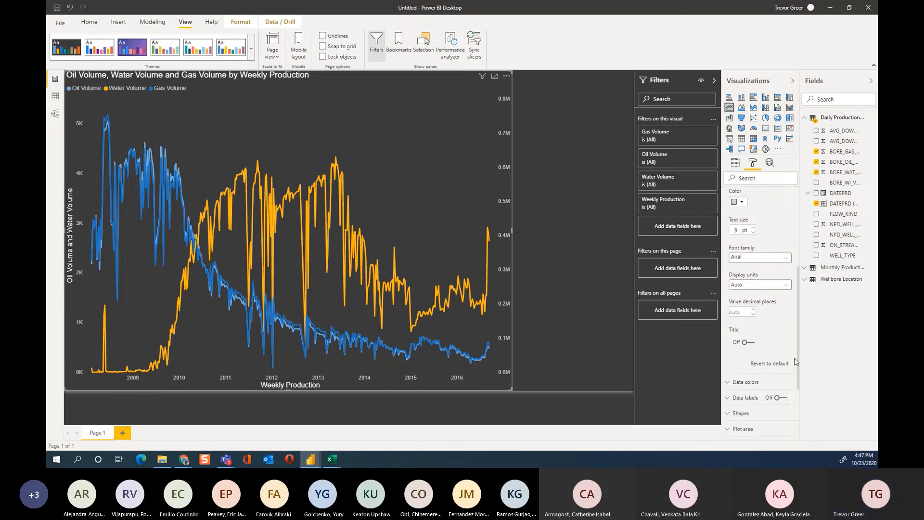
{"action": "left_click", "coordinate": [746, 339]}
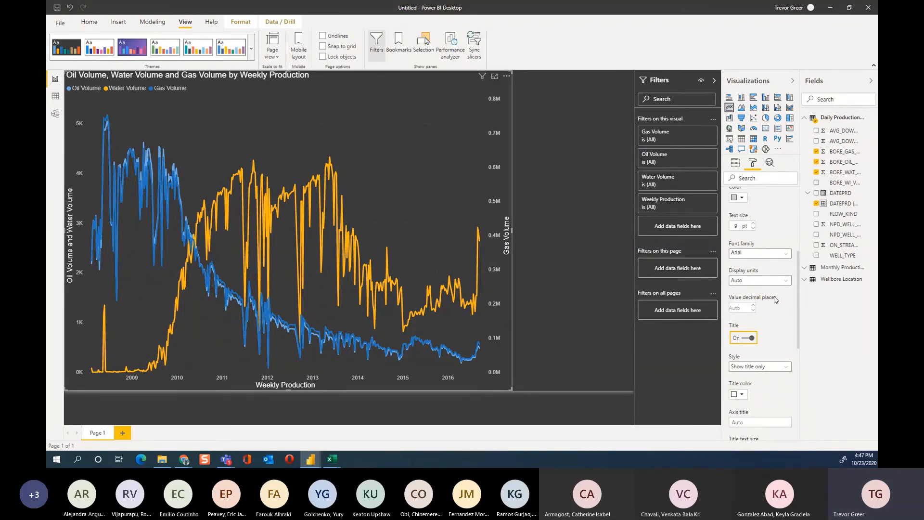
{"action": "left_click_drag", "start_coordinate": [799, 295], "coordinate": [799, 234]}
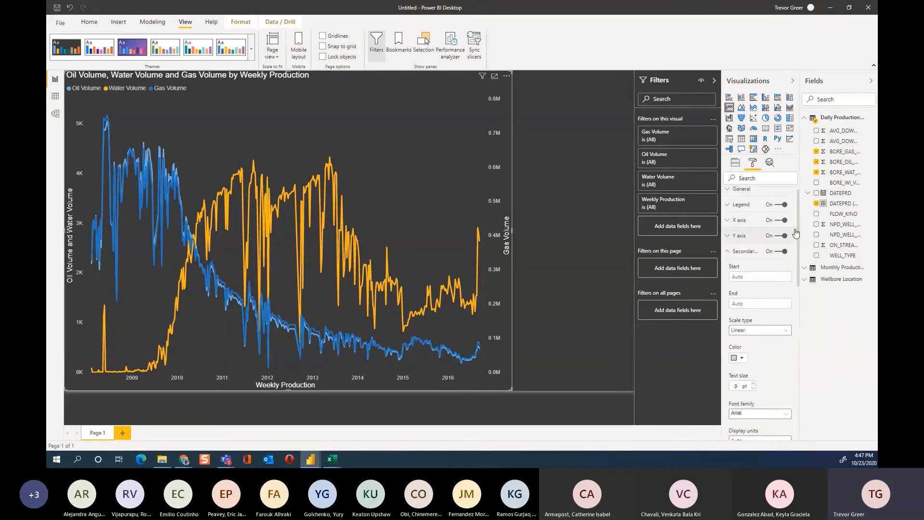
{"action": "left_click", "coordinate": [728, 253]}
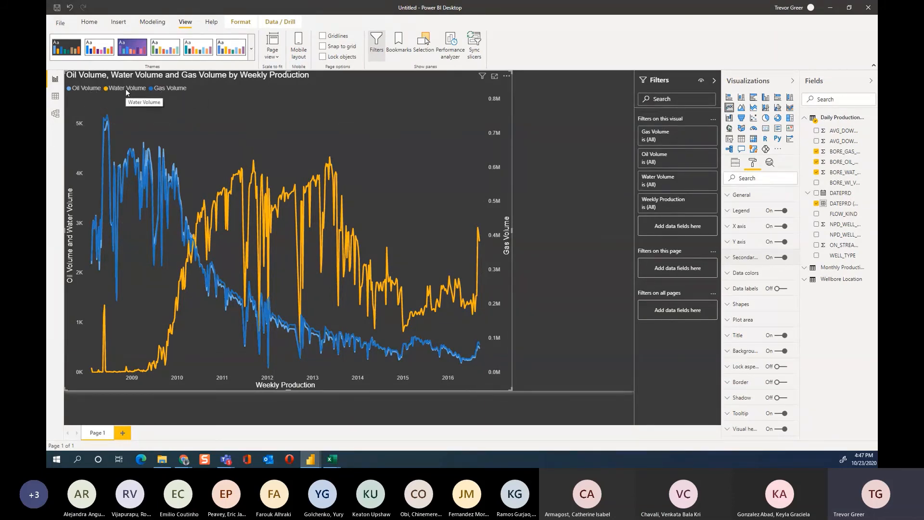
Set the Water Volume line's data color to a darker shade of the light blue theme color
{"action": "left_click", "coordinate": [728, 273]}
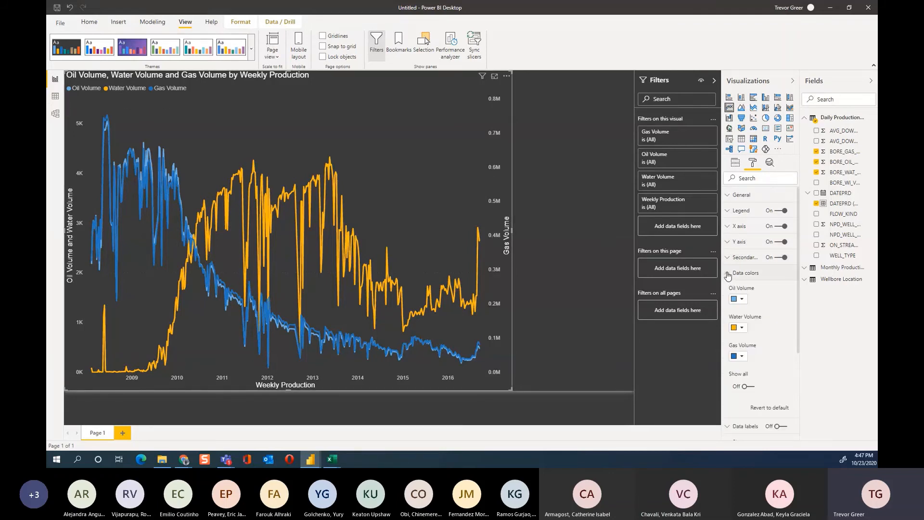
{"action": "left_click", "coordinate": [742, 329]}
{"action": "left_click", "coordinate": [741, 330]}
{"action": "left_click", "coordinate": [741, 330]}
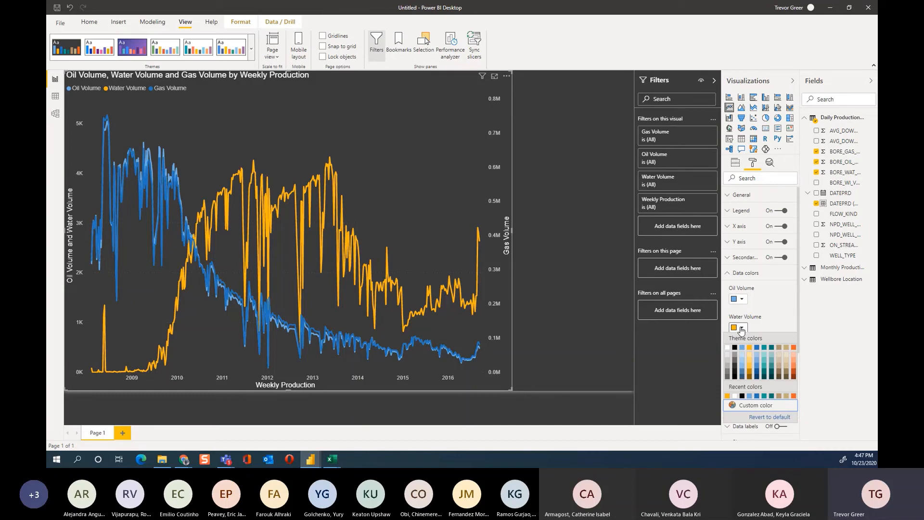
{"action": "left_click", "coordinate": [742, 375]}
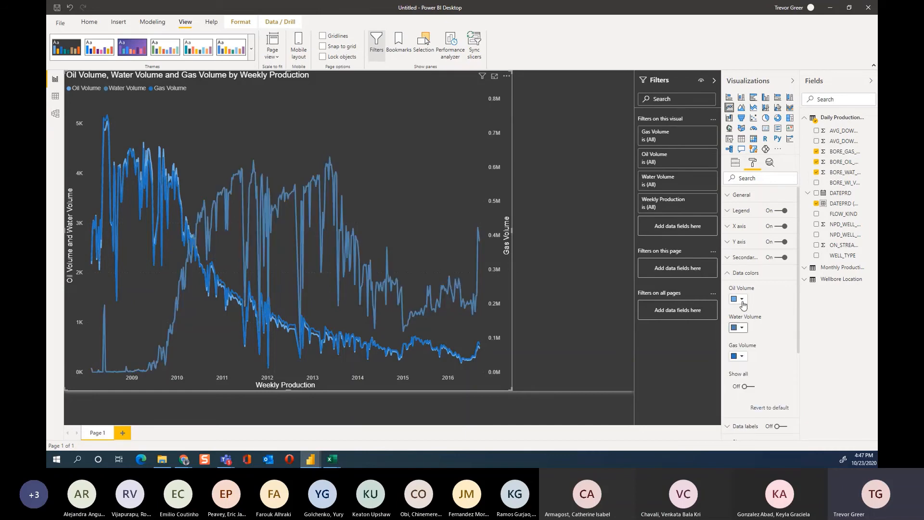
Set the data colors of the Oil Volume line to gold and the Gas Volume line to light teal #6ed0bf
{"action": "left_click", "coordinate": [742, 300]}
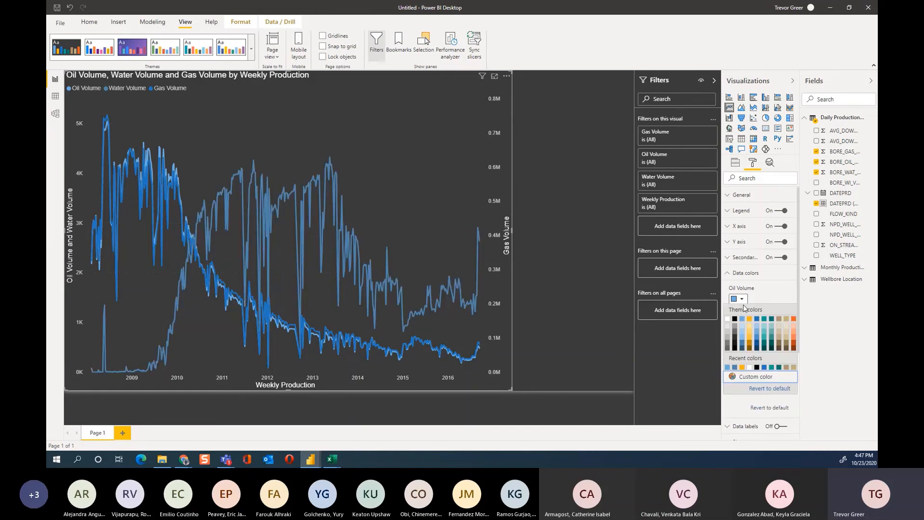
{"action": "left_click", "coordinate": [749, 344]}
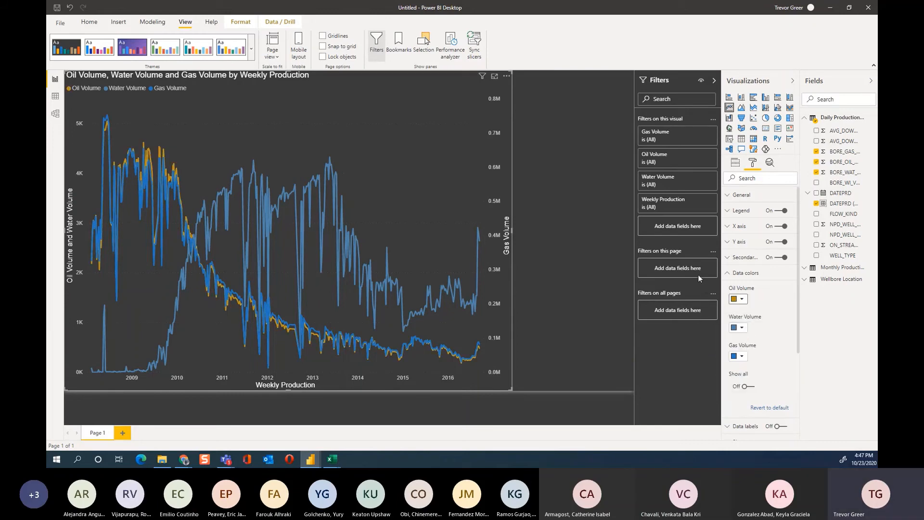
{"action": "left_click", "coordinate": [739, 356]}
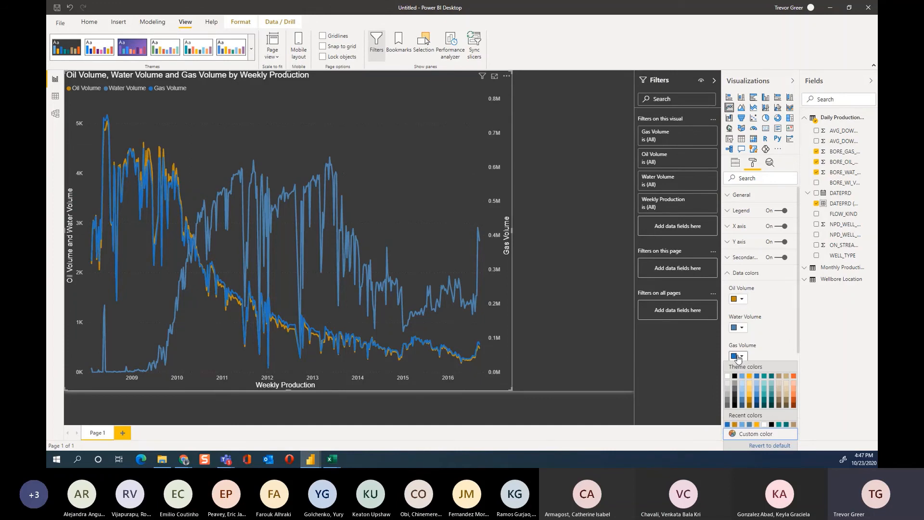
{"action": "left_click", "coordinate": [765, 392]}
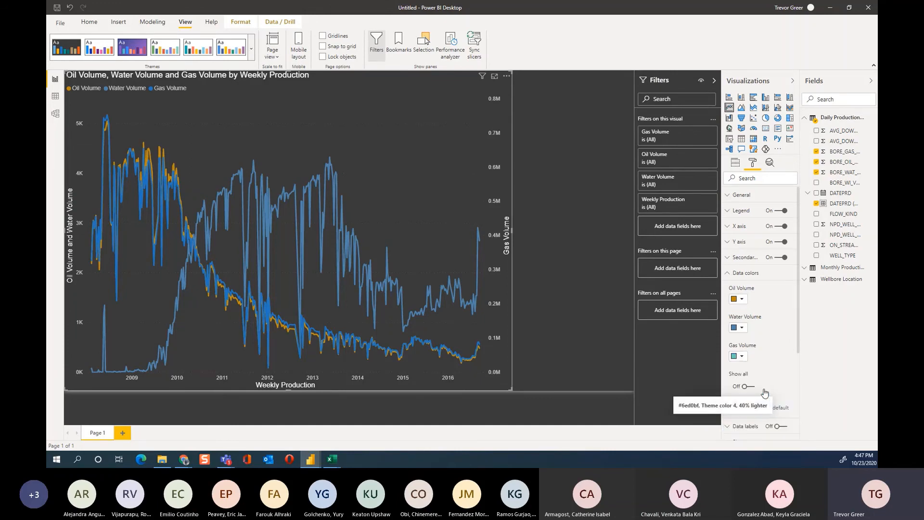
{"action": "left_click", "coordinate": [739, 299]}
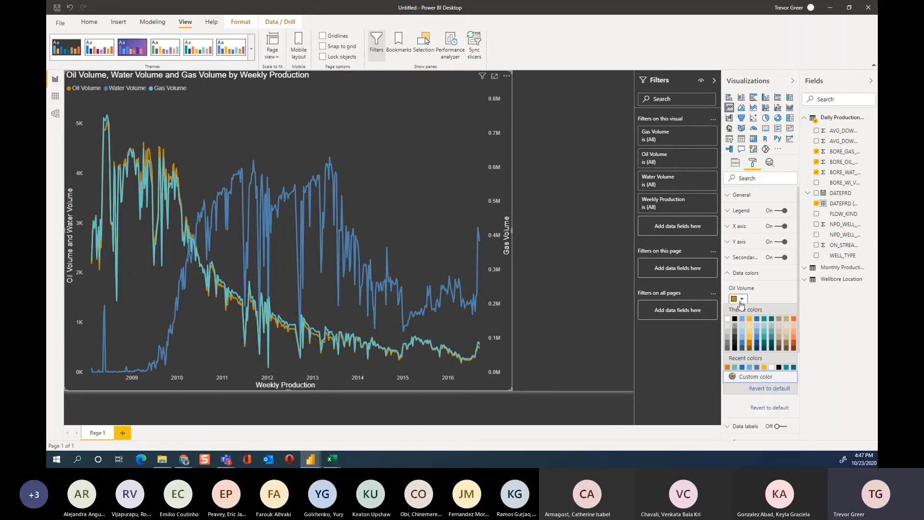
{"action": "left_click", "coordinate": [749, 342]}
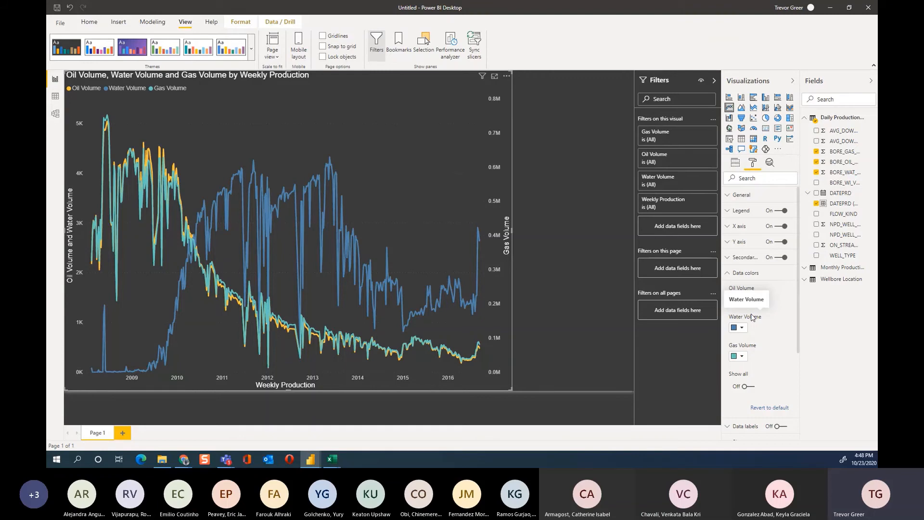
{"action": "left_click", "coordinate": [744, 272]}
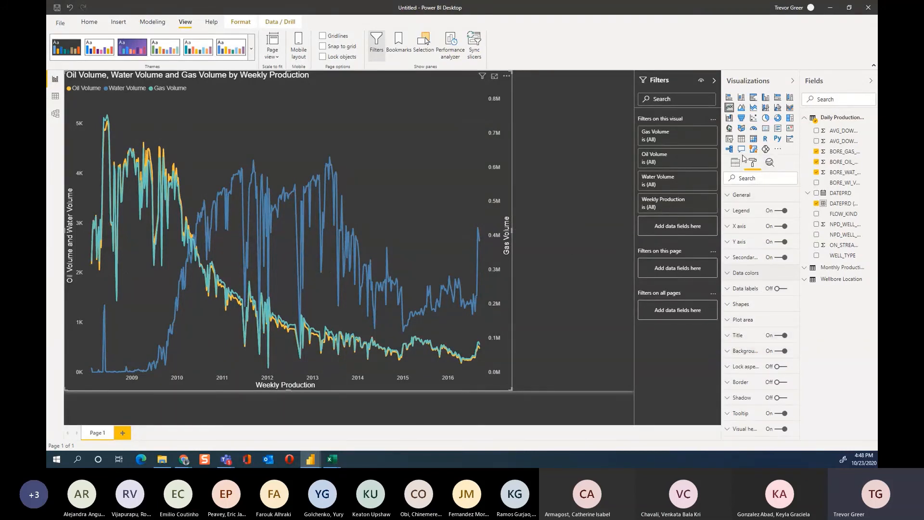
Add a slicer on NPD_WELL_BORE_NAME beside the line chart and shorten it to just fit the well list
{"action": "left_click", "coordinate": [580, 236]}
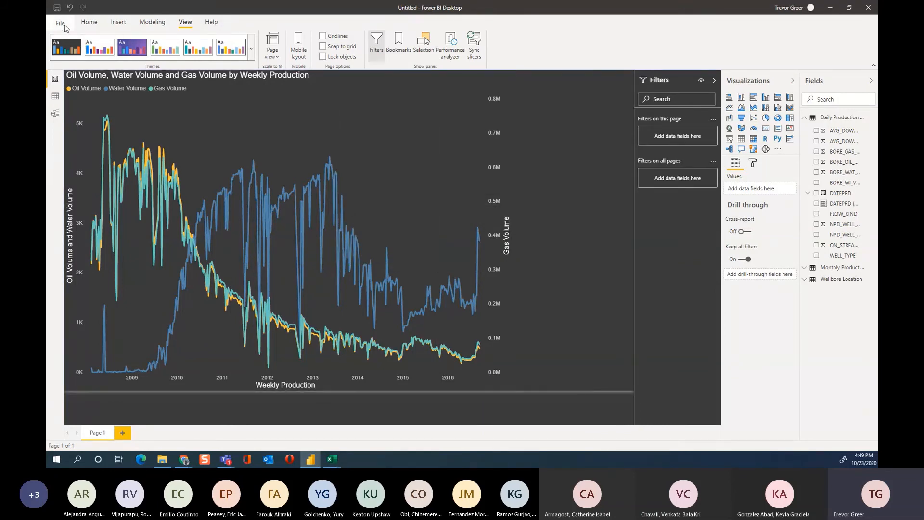
{"action": "left_click", "coordinate": [90, 22]}
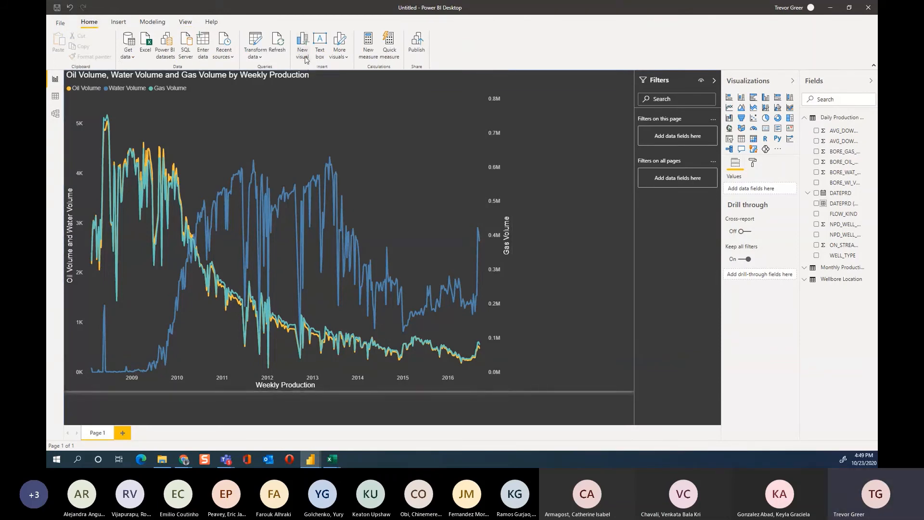
{"action": "left_click", "coordinate": [304, 53]}
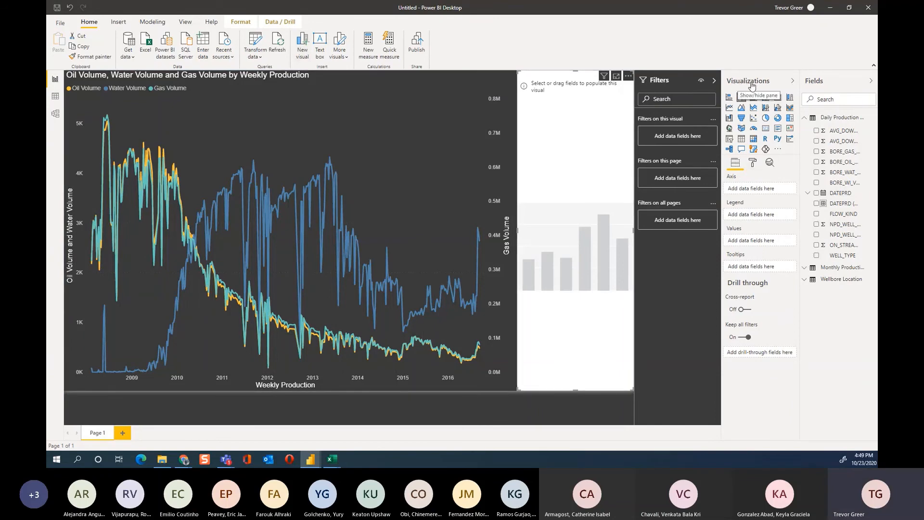
{"action": "left_click", "coordinate": [729, 140]}
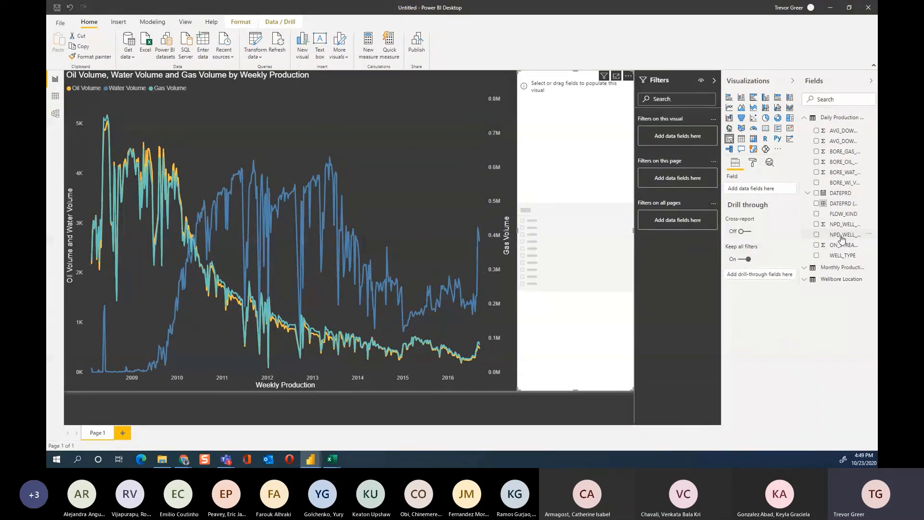
{"action": "left_click_drag", "start_coordinate": [841, 236], "coordinate": [758, 192]}
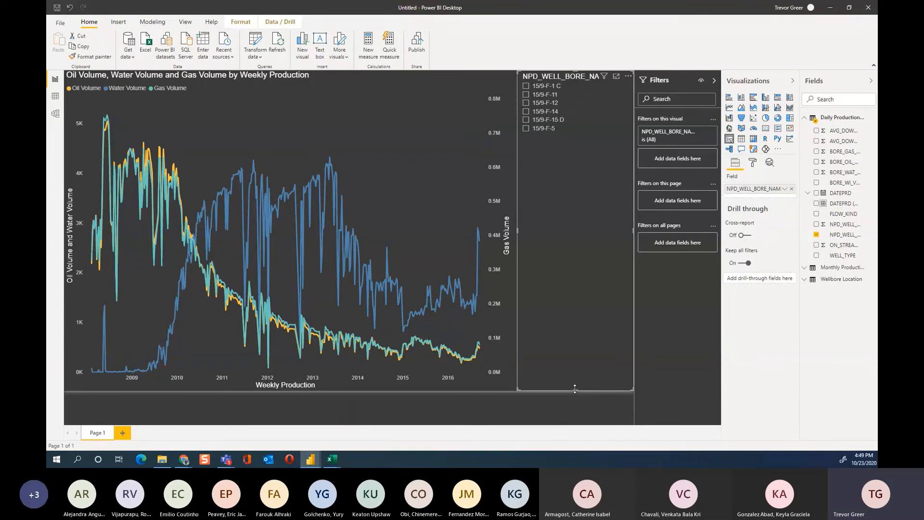
{"action": "left_click_drag", "start_coordinate": [574, 389], "coordinate": [582, 139]}
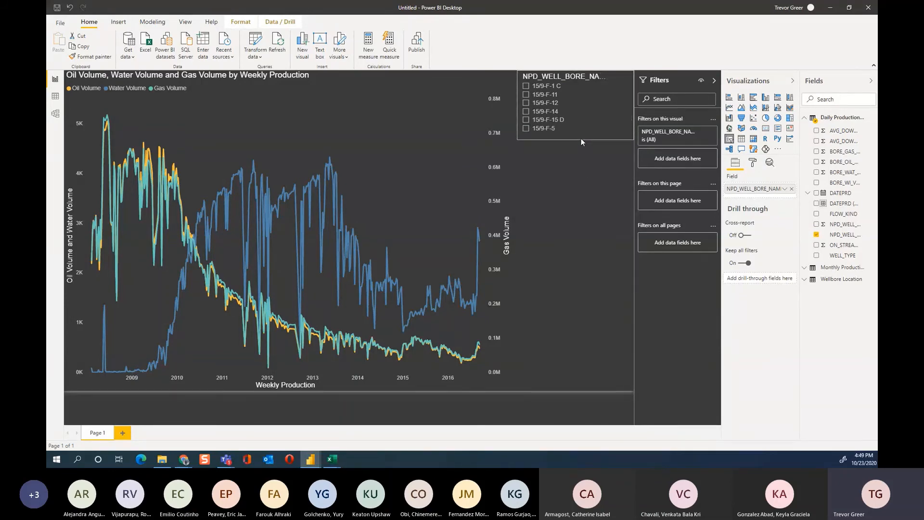
Test the slicer on wells 15/9-F-1 C, 15/9-F-11, 15/9-F-14 and 15/9-F-5, and clear the well selection
{"action": "left_click", "coordinate": [548, 86]}
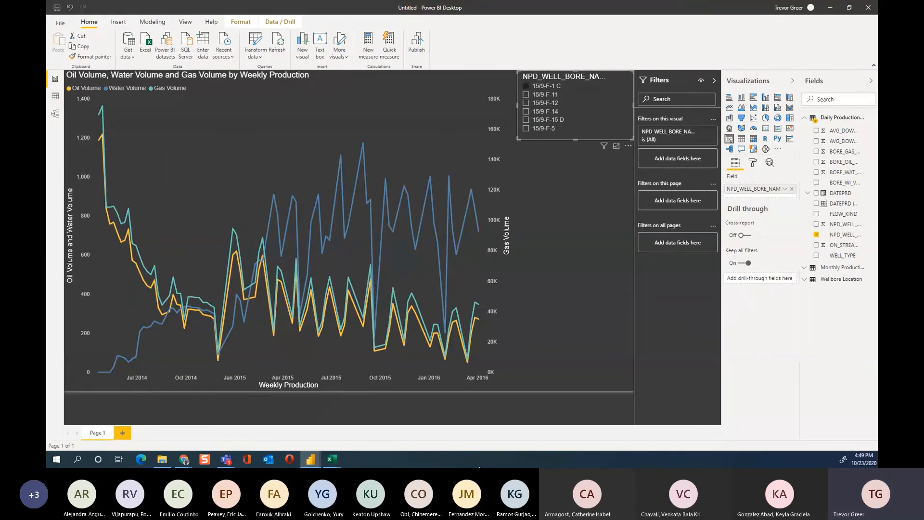
{"action": "left_click", "coordinate": [551, 95]}
{"action": "left_click", "coordinate": [545, 111]}
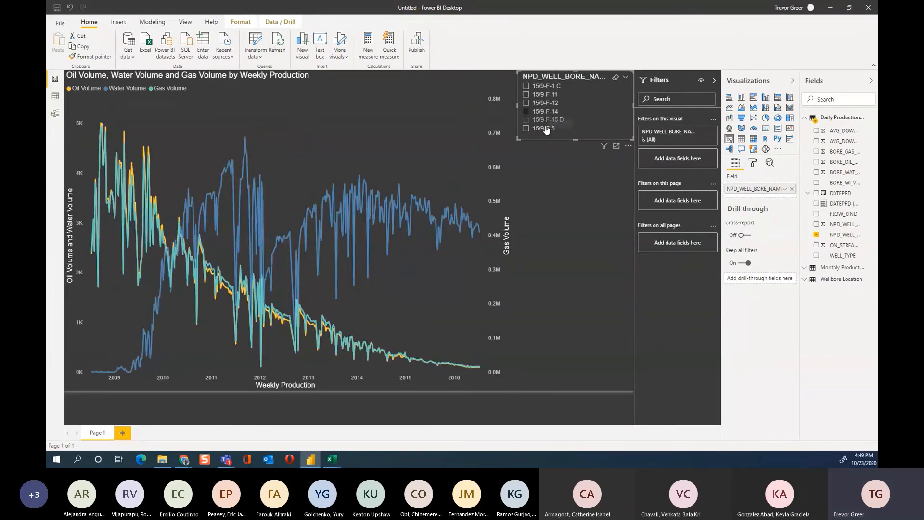
{"action": "left_click", "coordinate": [545, 129]}
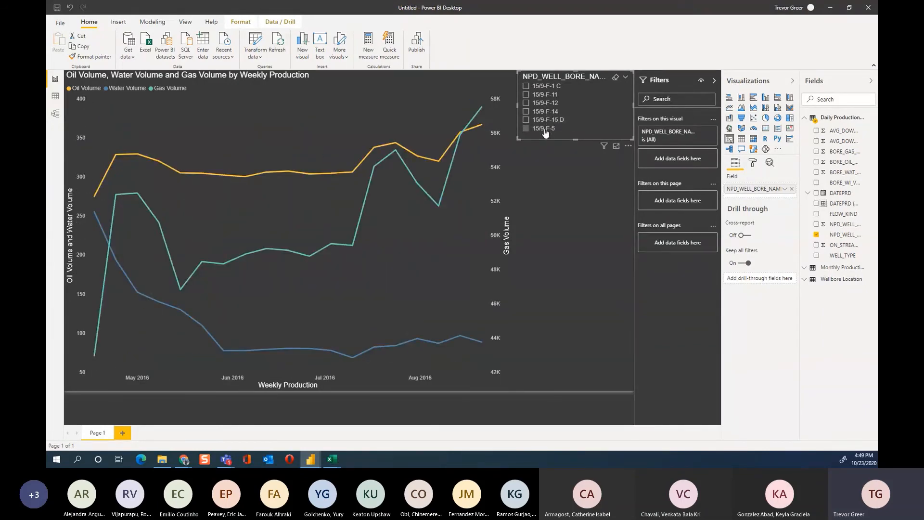
{"action": "left_click", "coordinate": [526, 129]}
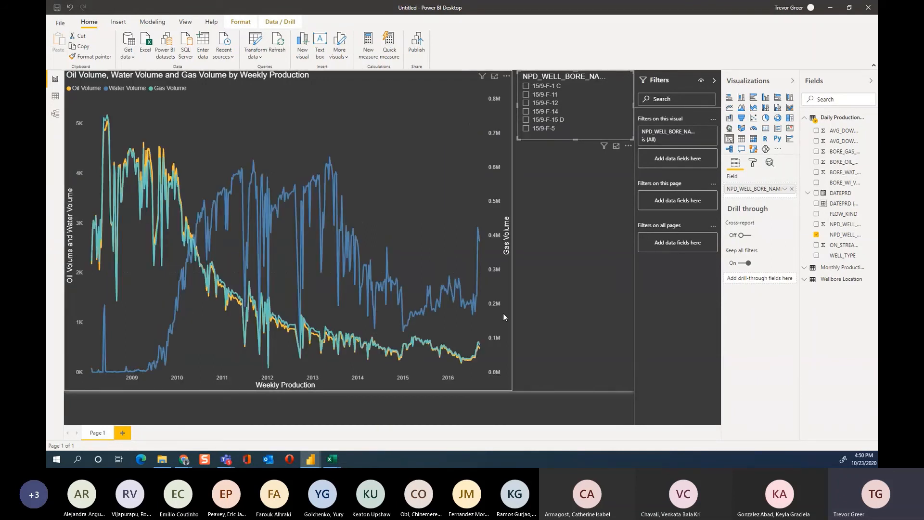
{"action": "left_click", "coordinate": [561, 197]}
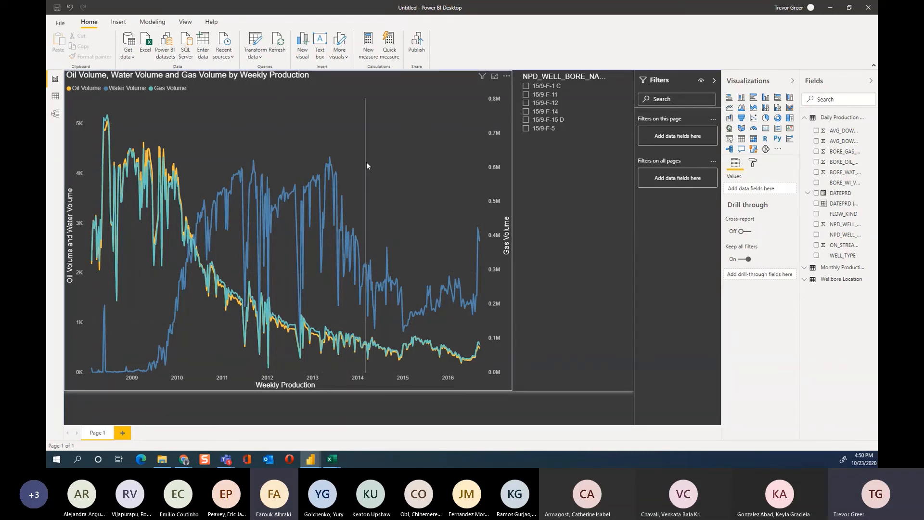
Examine the formatting options of the line chart's secondary axis and Y axis
{"action": "mouse_move", "coordinate": [379, 154]}
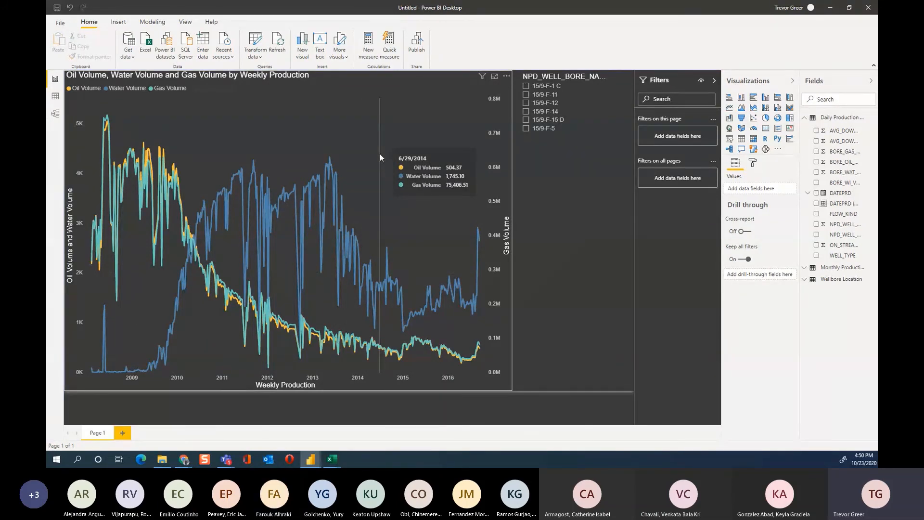
{"action": "left_click", "coordinate": [380, 155]}
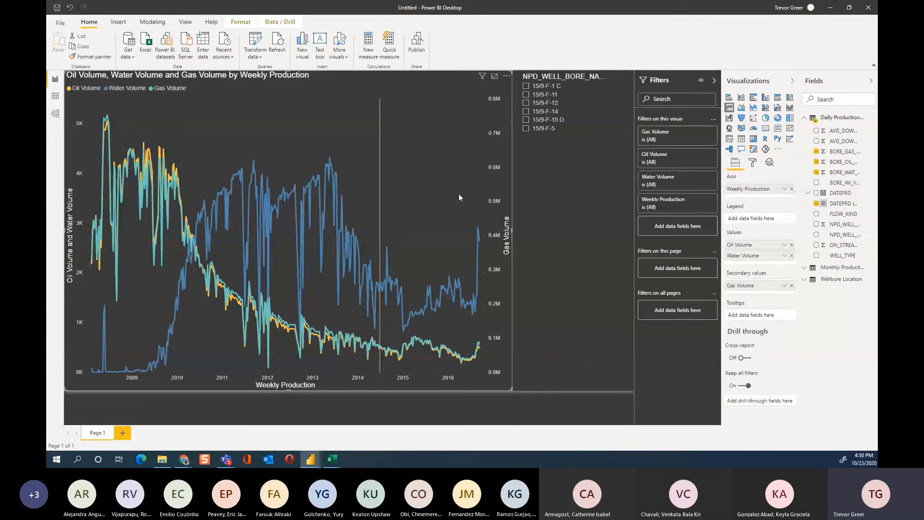
{"action": "left_click", "coordinate": [753, 164]}
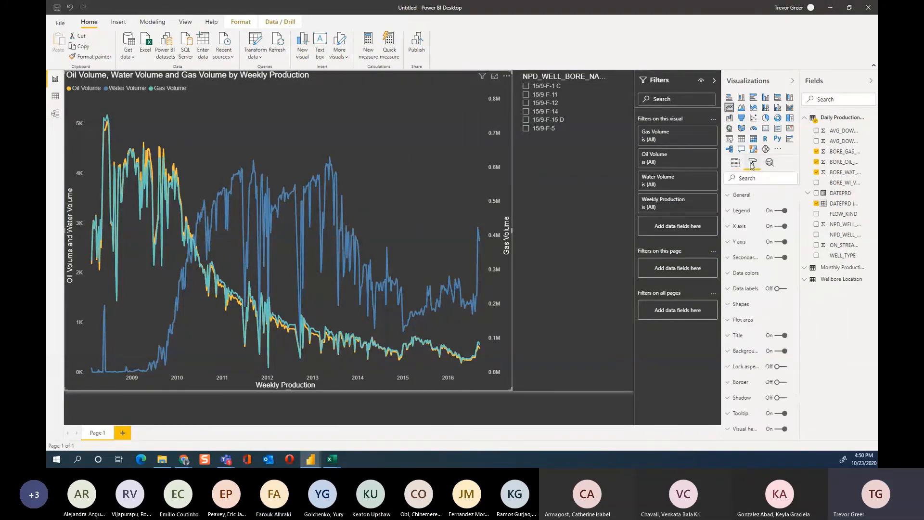
{"action": "left_click", "coordinate": [729, 261]}
{"action": "scroll", "coordinate": [794, 371], "scroll_direction": "down", "scroll_amount": 3}
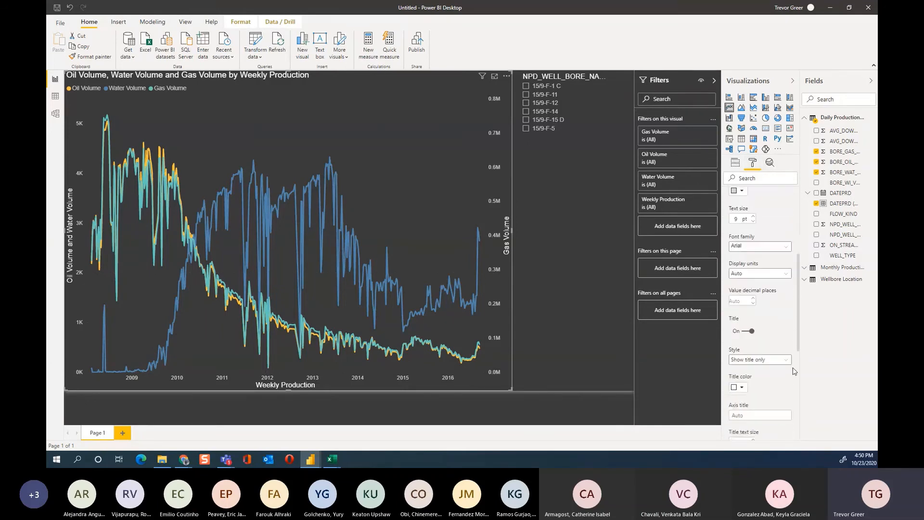
{"action": "scroll", "coordinate": [794, 371], "scroll_direction": "down", "scroll_amount": 3}
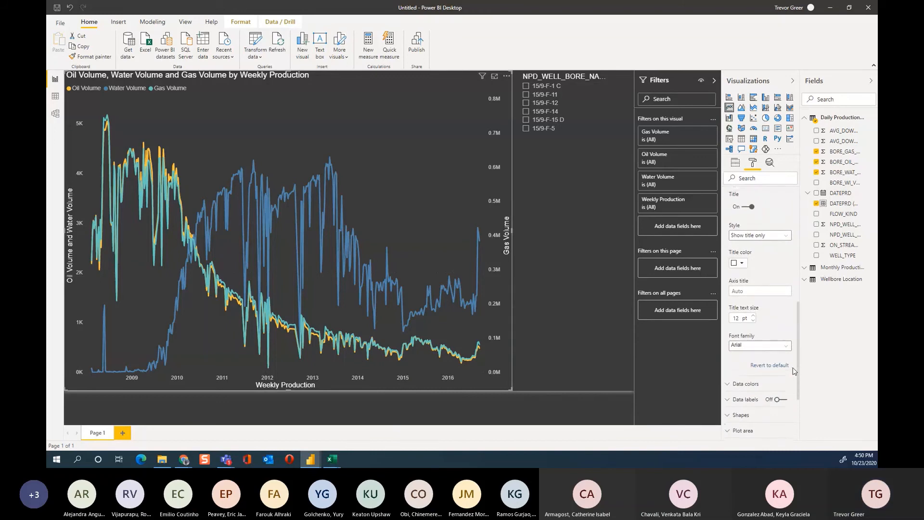
{"action": "scroll", "coordinate": [794, 371], "scroll_direction": "up", "scroll_amount": 6}
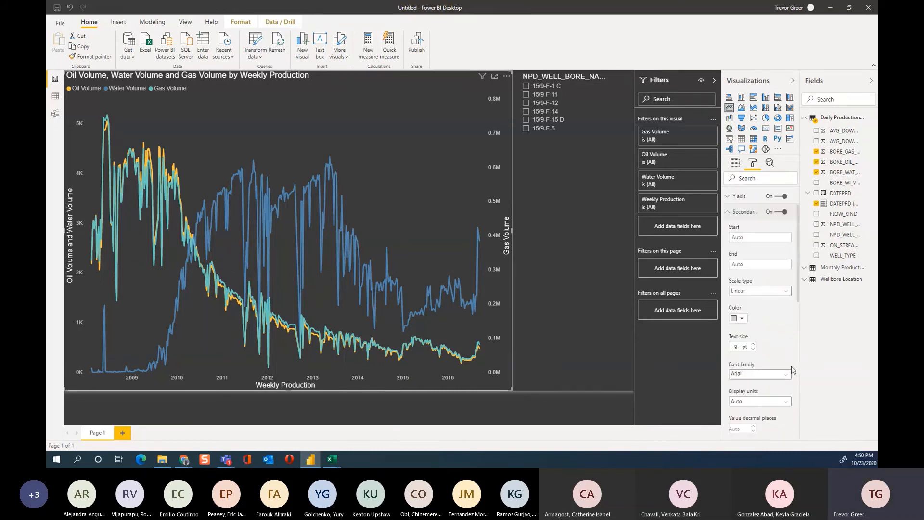
{"action": "scroll", "coordinate": [793, 369], "scroll_direction": "up", "scroll_amount": 2}
{"action": "left_click", "coordinate": [727, 258]}
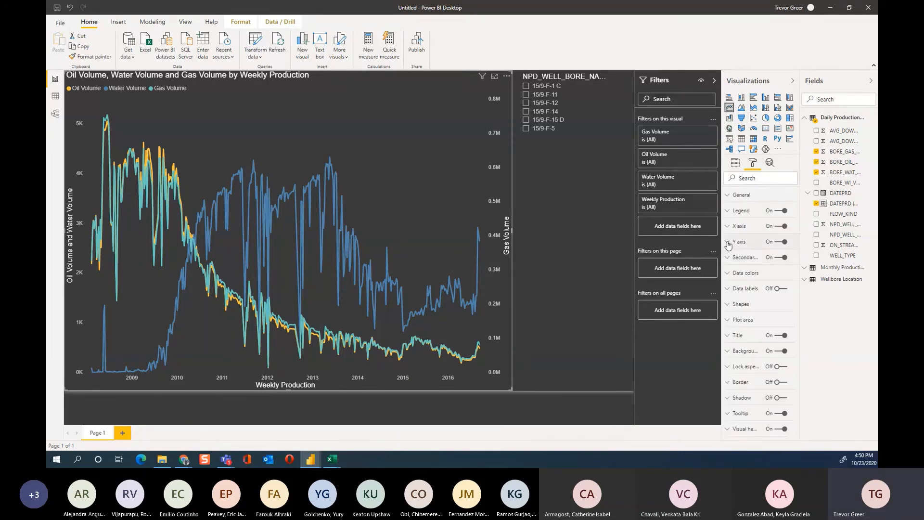
{"action": "left_click", "coordinate": [728, 242]}
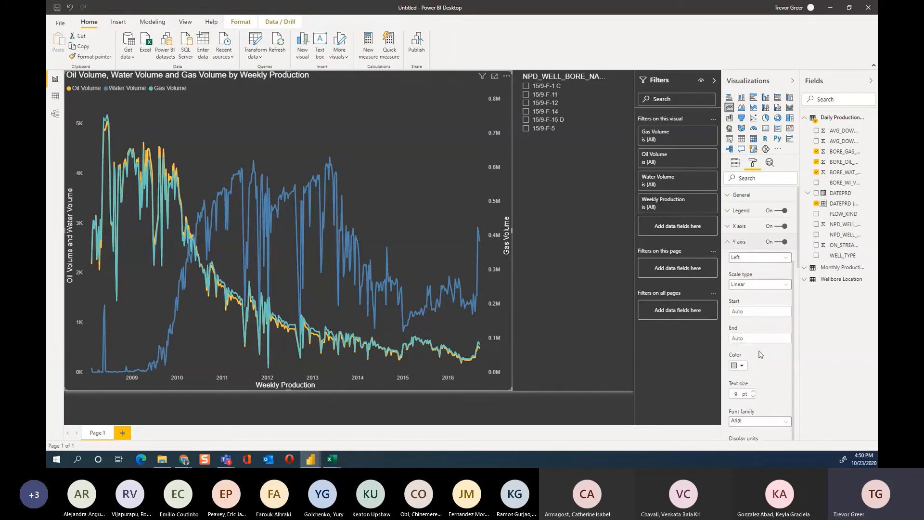
{"action": "left_click", "coordinate": [727, 243]}
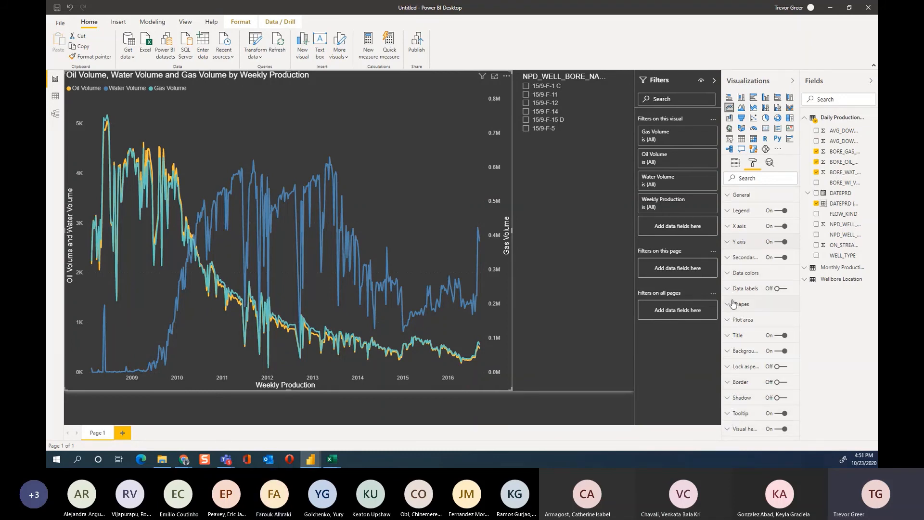
Review the line chart's X axis scale, range and title settings, and check its gridlines option
{"action": "left_click", "coordinate": [729, 228]}
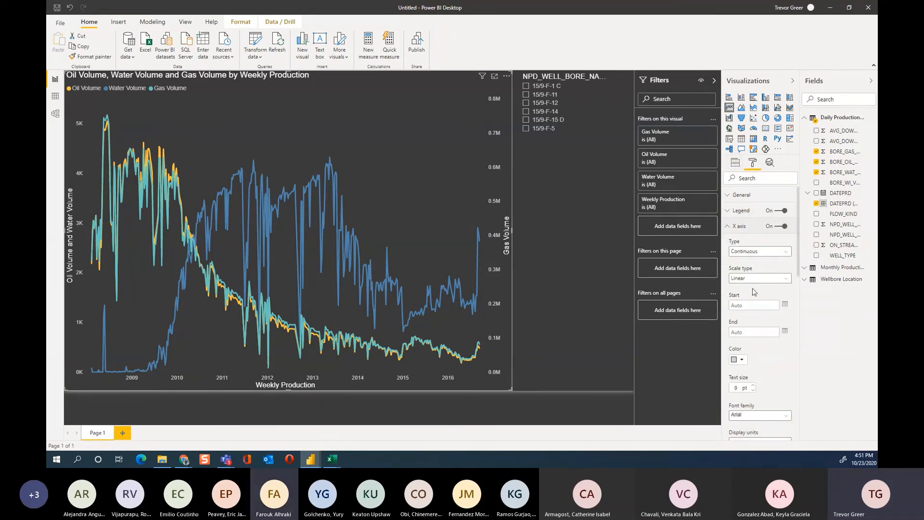
{"action": "scroll", "coordinate": [754, 301], "scroll_direction": "down", "scroll_amount": 1}
{"action": "scroll", "coordinate": [744, 253], "scroll_direction": "up", "scroll_amount": 1}
{"action": "scroll", "coordinate": [744, 254], "scroll_direction": "down", "scroll_amount": 5}
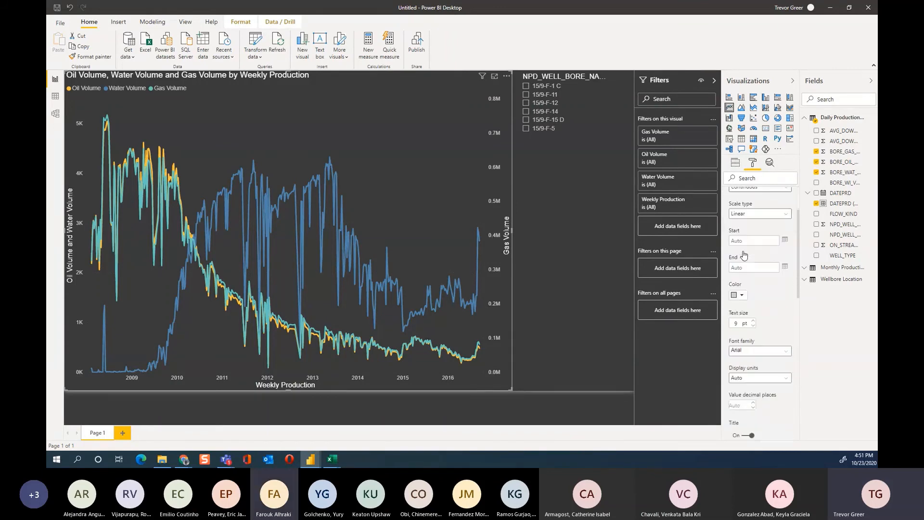
{"action": "scroll", "coordinate": [744, 254], "scroll_direction": "down", "scroll_amount": 5}
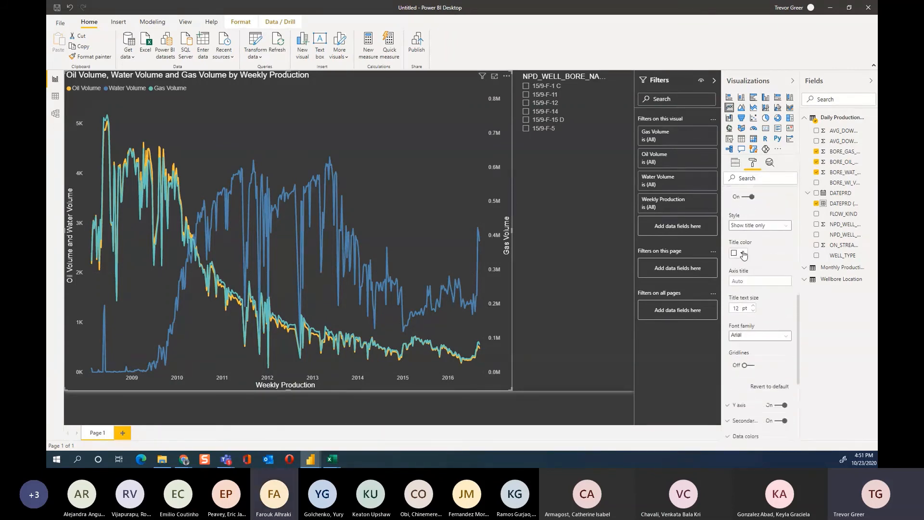
{"action": "left_click", "coordinate": [747, 251]}
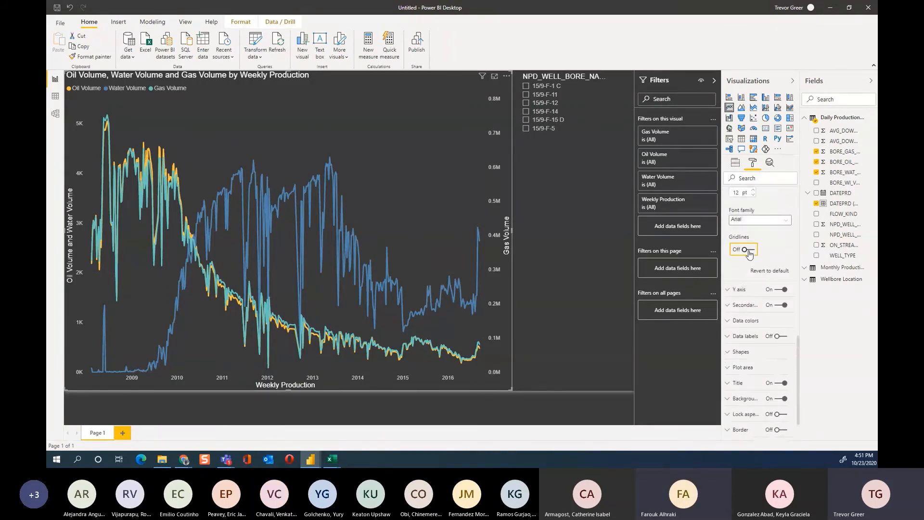
{"action": "left_click", "coordinate": [748, 250]}
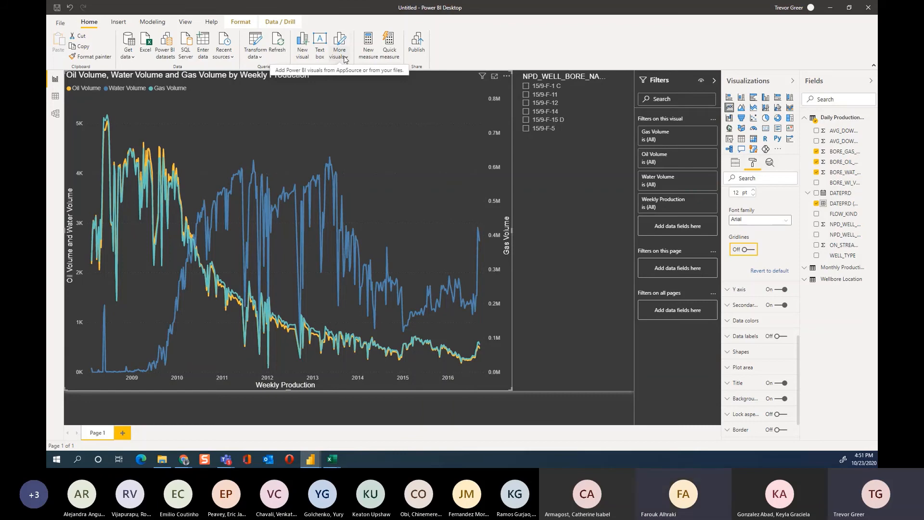
{"action": "scroll", "coordinate": [776, 344], "scroll_direction": "down", "scroll_amount": 2}
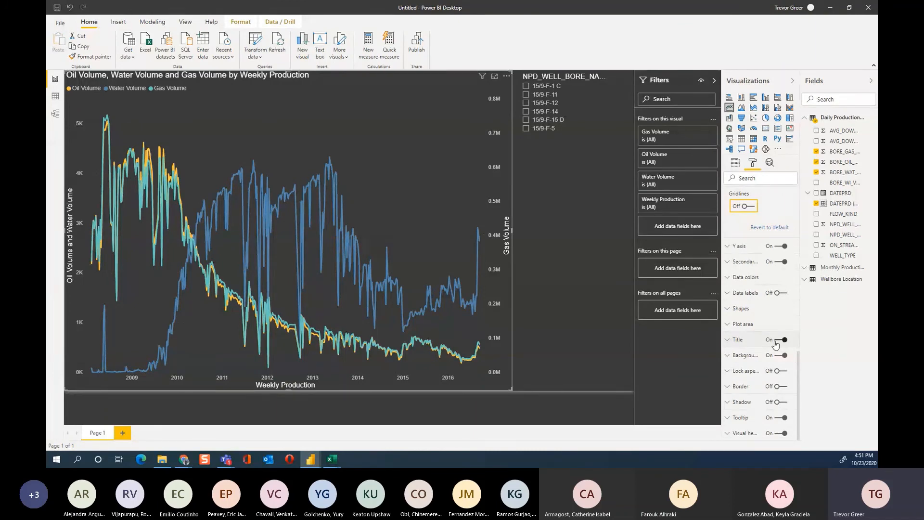
{"action": "scroll", "coordinate": [775, 343], "scroll_direction": "up", "scroll_amount": 6}
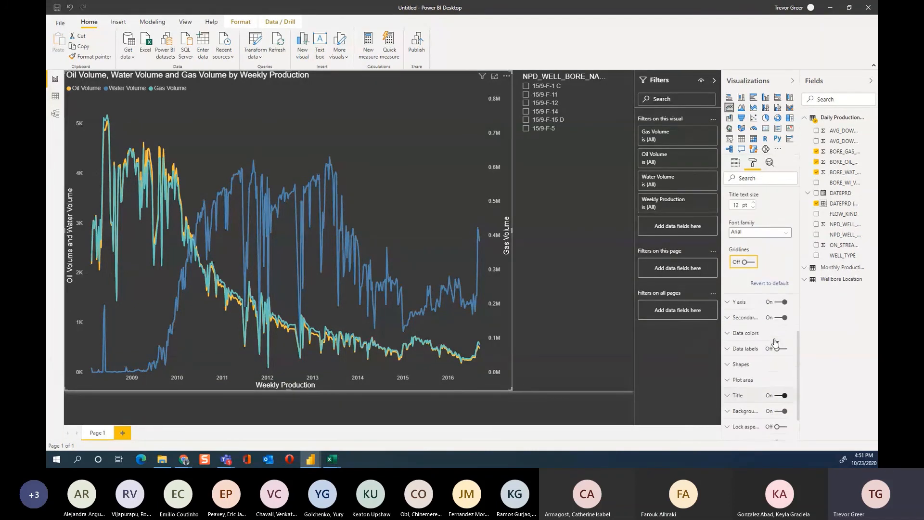
{"action": "scroll", "coordinate": [776, 342], "scroll_direction": "up", "scroll_amount": 8}
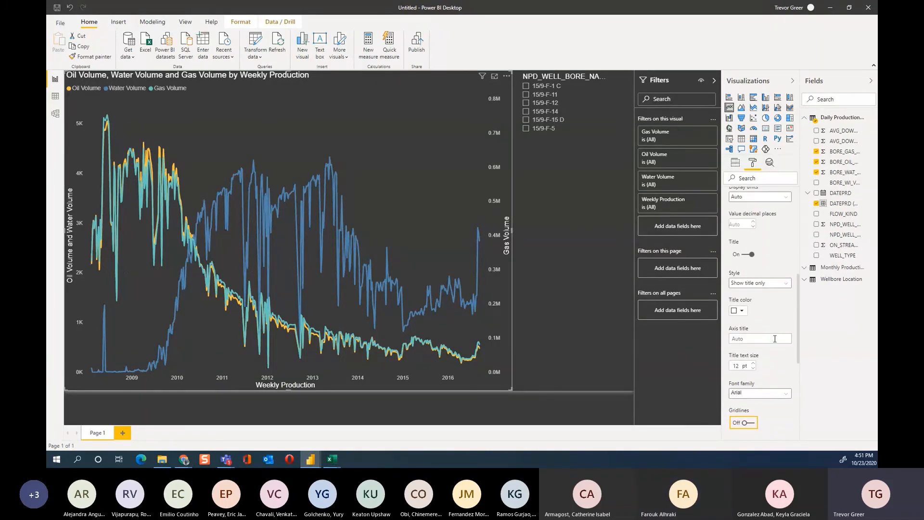
{"action": "scroll", "coordinate": [775, 340], "scroll_direction": "up", "scroll_amount": 2}
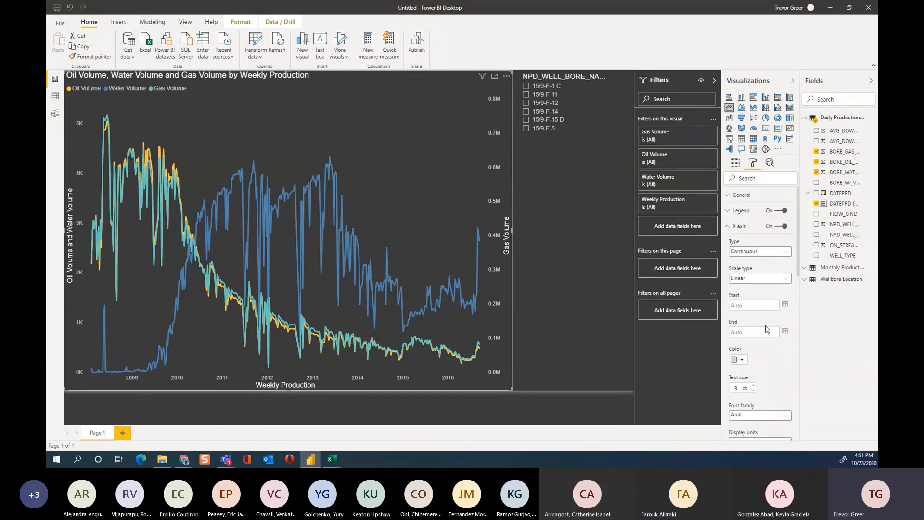
{"action": "left_click", "coordinate": [727, 226]}
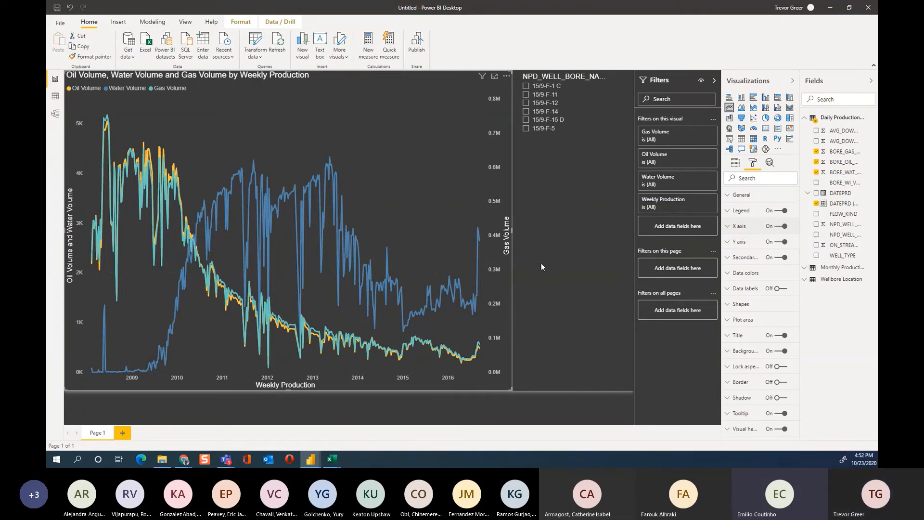
Narrow the line chart to leave a gap between it and the well slicer
{"action": "right_click", "coordinate": [508, 236]}
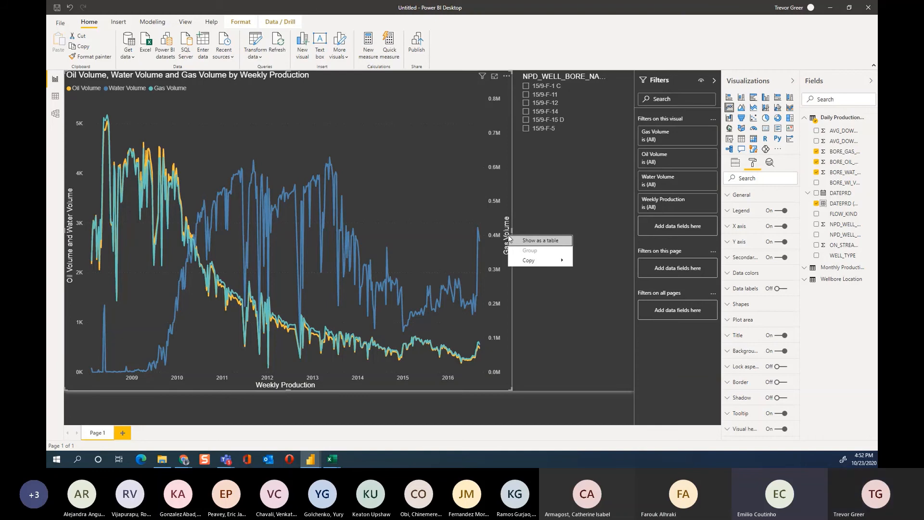
{"action": "left_click", "coordinate": [508, 212]}
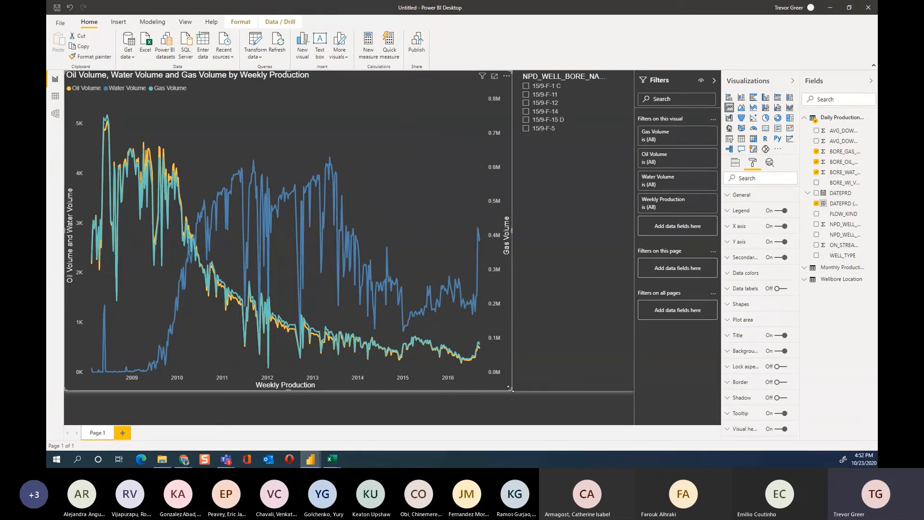
{"action": "mouse_move", "coordinate": [505, 378]}
{"action": "left_mouse_down"}
{"action": "mouse_move", "coordinate": [399, 265]}
{"action": "mouse_move", "coordinate": [503, 391]}
{"action": "left_mouse_up"}
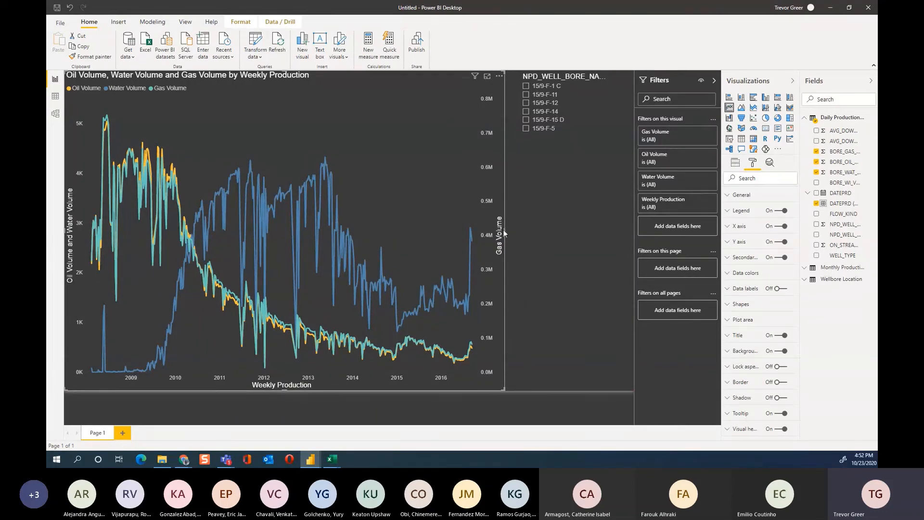
{"action": "mouse_move", "coordinate": [505, 229]}
{"action": "left_mouse_down"}
{"action": "mouse_move", "coordinate": [421, 235]}
{"action": "mouse_move", "coordinate": [491, 241]}
{"action": "left_mouse_up"}
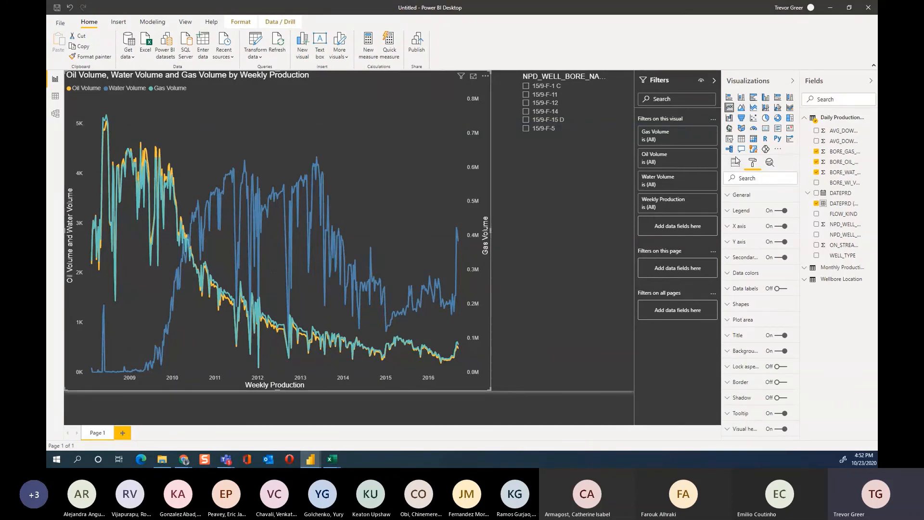
Inspect the type and scale type choices for the line chart's X axis and the remaining axis title options
{"action": "left_click", "coordinate": [730, 229]}
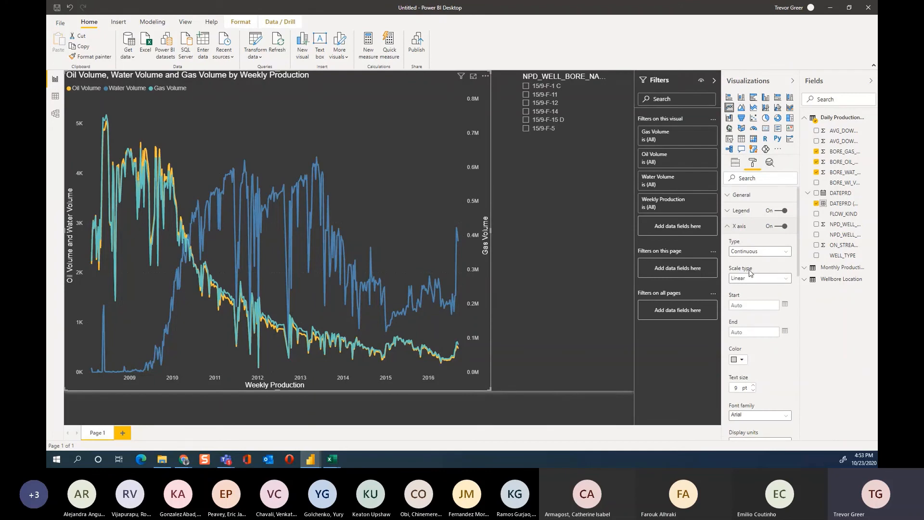
{"action": "scroll", "coordinate": [752, 282], "scroll_direction": "down", "scroll_amount": 3}
{"action": "scroll", "coordinate": [752, 282], "scroll_direction": "up", "scroll_amount": 2}
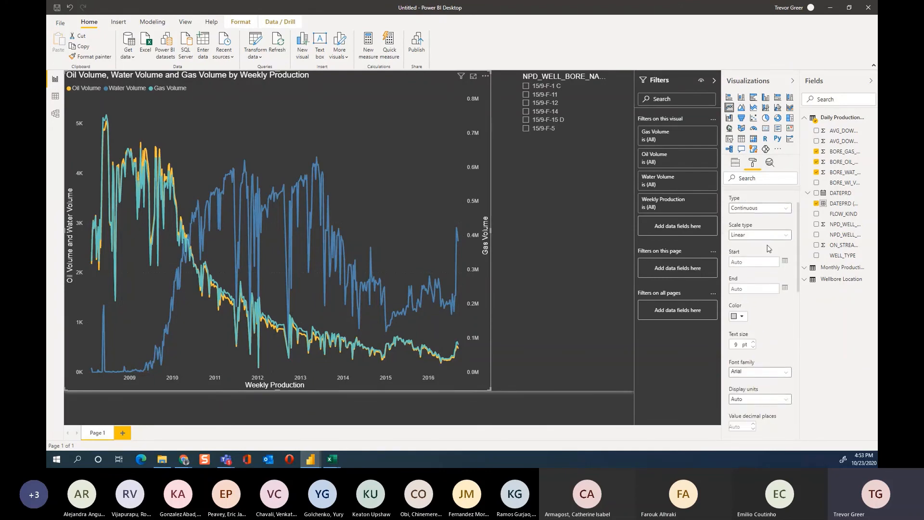
{"action": "left_click", "coordinate": [767, 236]}
{"action": "left_click", "coordinate": [768, 241]}
{"action": "left_click", "coordinate": [766, 208]}
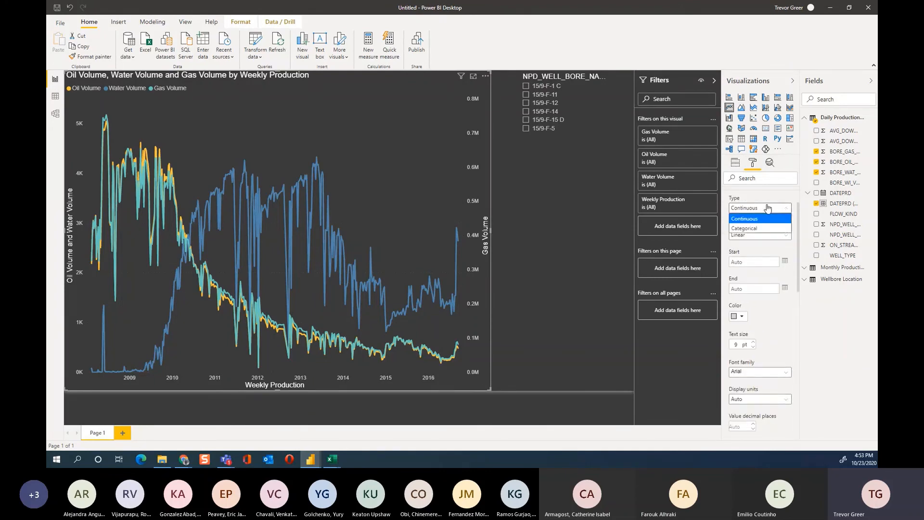
{"action": "left_click", "coordinate": [765, 207]}
{"action": "scroll", "coordinate": [754, 222], "scroll_direction": "up", "scroll_amount": 2}
{"action": "left_click", "coordinate": [731, 228]}
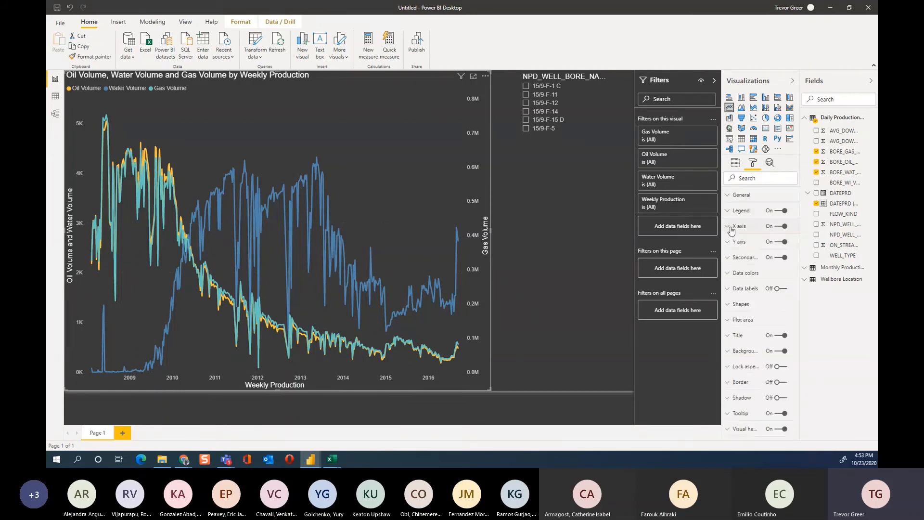
{"action": "left_click", "coordinate": [730, 240]}
{"action": "scroll", "coordinate": [770, 293], "scroll_direction": "down", "scroll_amount": 5}
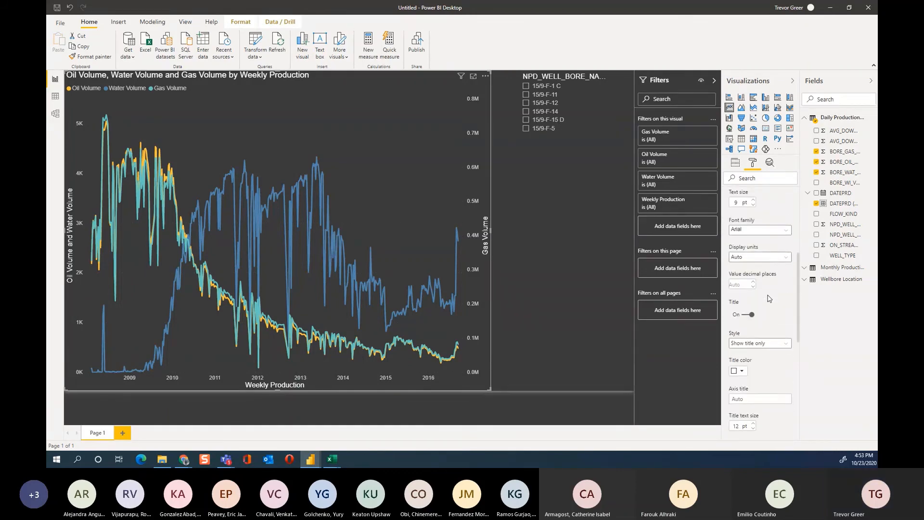
{"action": "scroll", "coordinate": [769, 299], "scroll_direction": "down", "scroll_amount": 3}
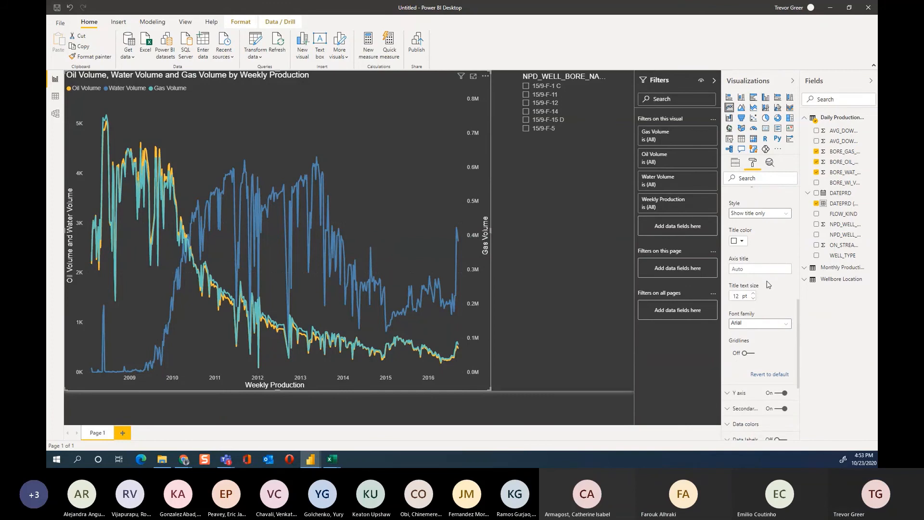
{"action": "scroll", "coordinate": [767, 285], "scroll_direction": "down", "scroll_amount": 2}
Widen the line chart until its edge meets the well slicer
{"action": "left_click", "coordinate": [512, 240]}
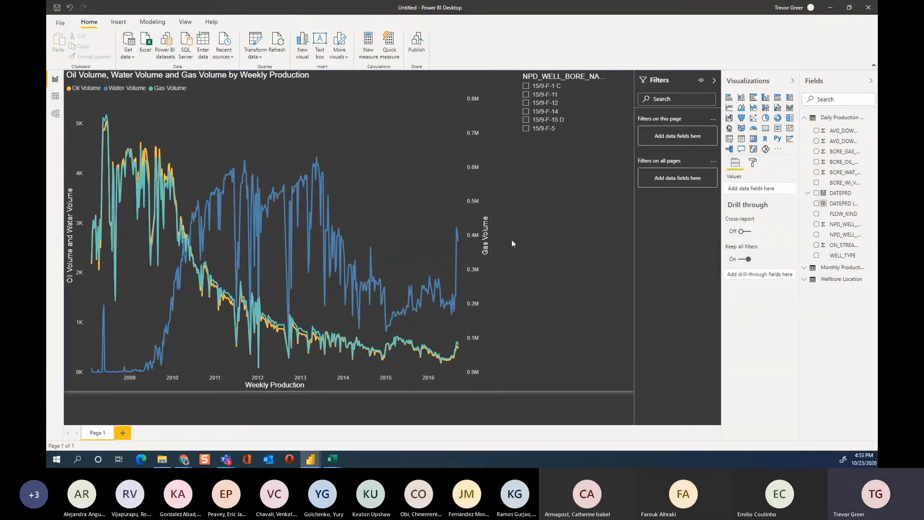
{"action": "left_click", "coordinate": [490, 236]}
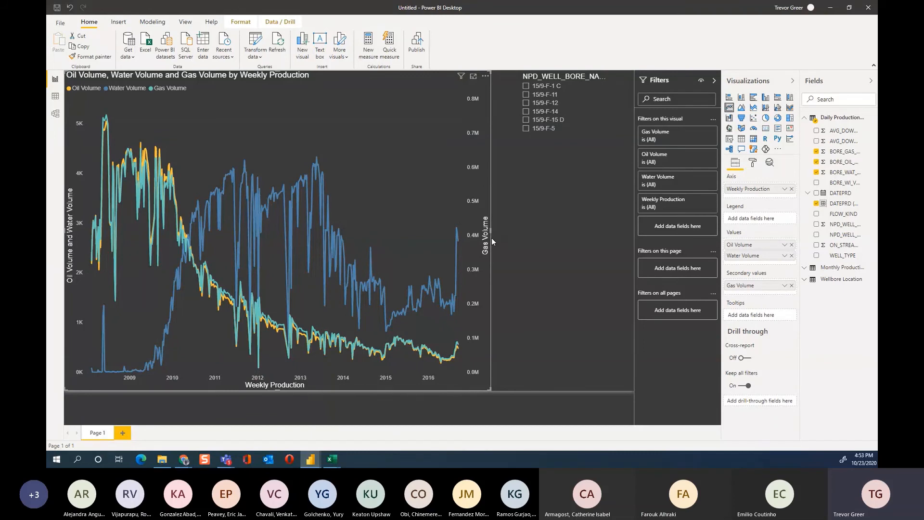
{"action": "mouse_move", "coordinate": [447, 232]}
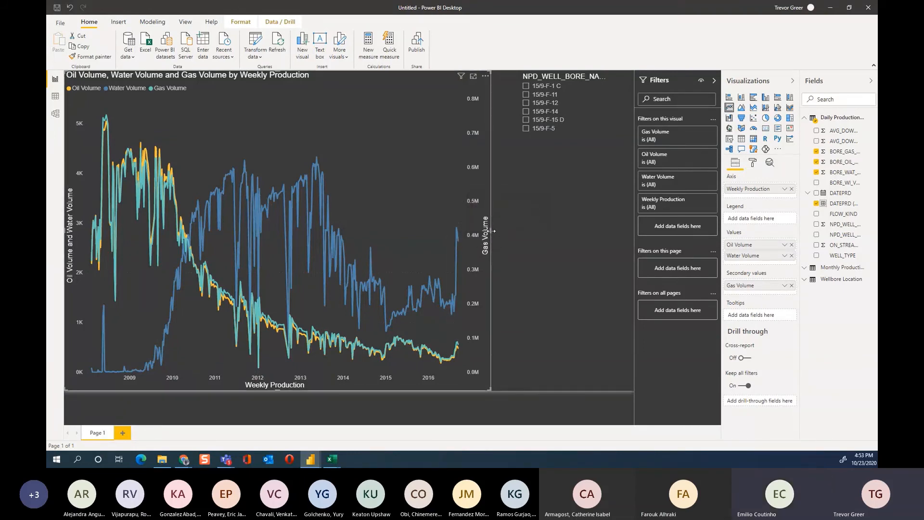
{"action": "left_click_drag", "start_coordinate": [491, 231], "coordinate": [517, 233]}
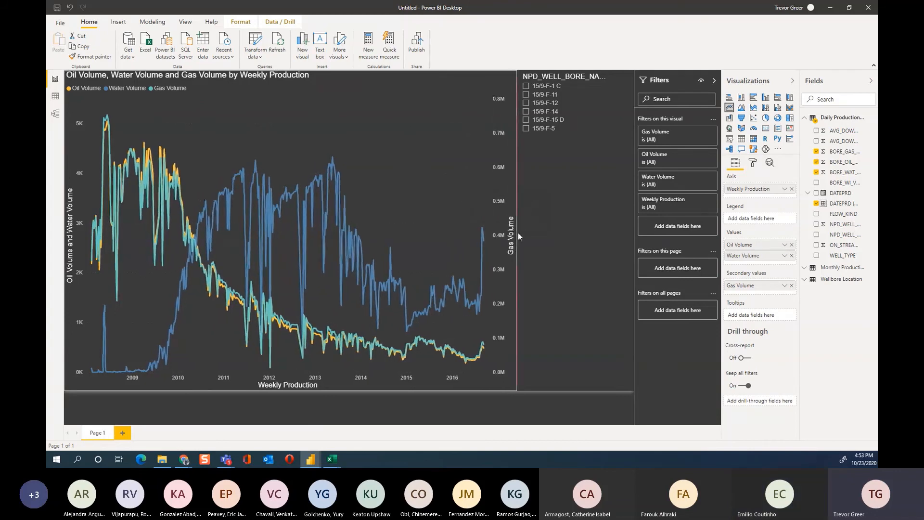
Test the slicer on well 15/9-F-15 D and clear the selection
{"action": "left_click", "coordinate": [585, 240]}
{"action": "left_click", "coordinate": [566, 120]}
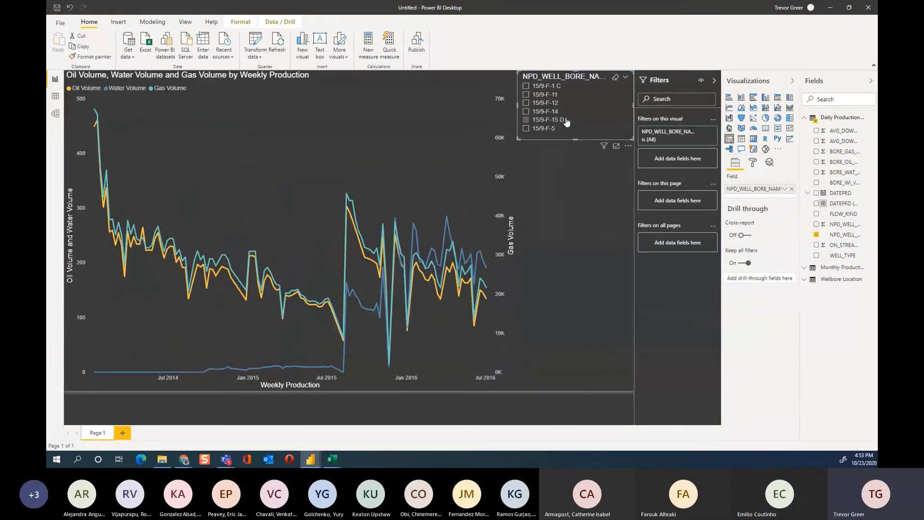
{"action": "left_click", "coordinate": [561, 121]}
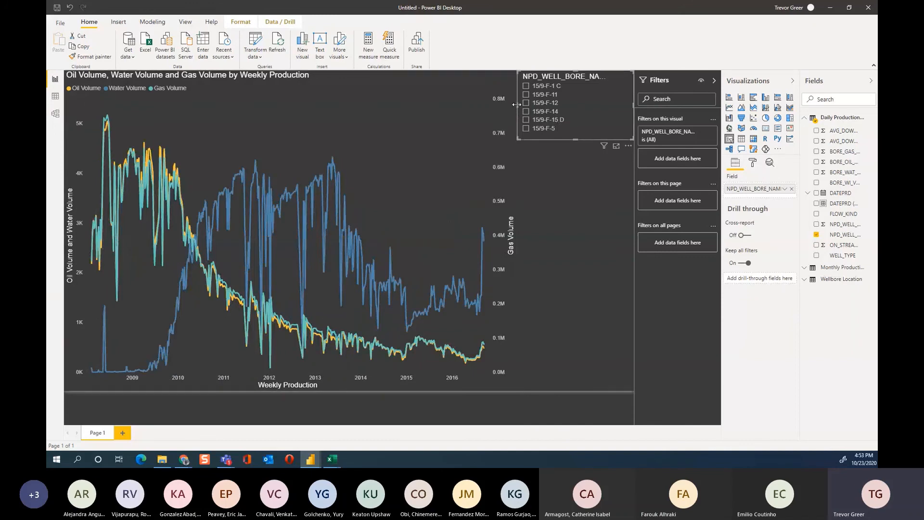
Narrow the well slicer slightly away from the line chart and rename its field to Well Bore Name
{"action": "left_click_drag", "start_coordinate": [520, 105], "coordinate": [524, 106]}
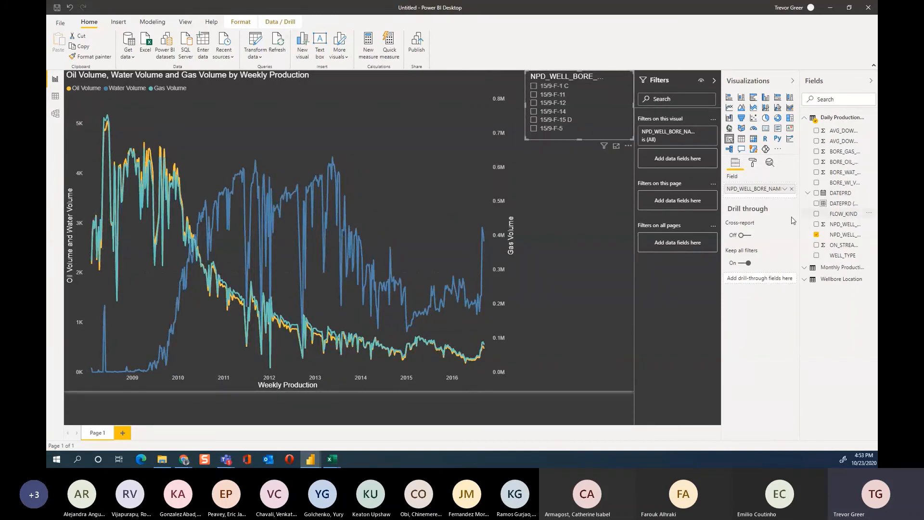
{"action": "double_click", "coordinate": [756, 191]}
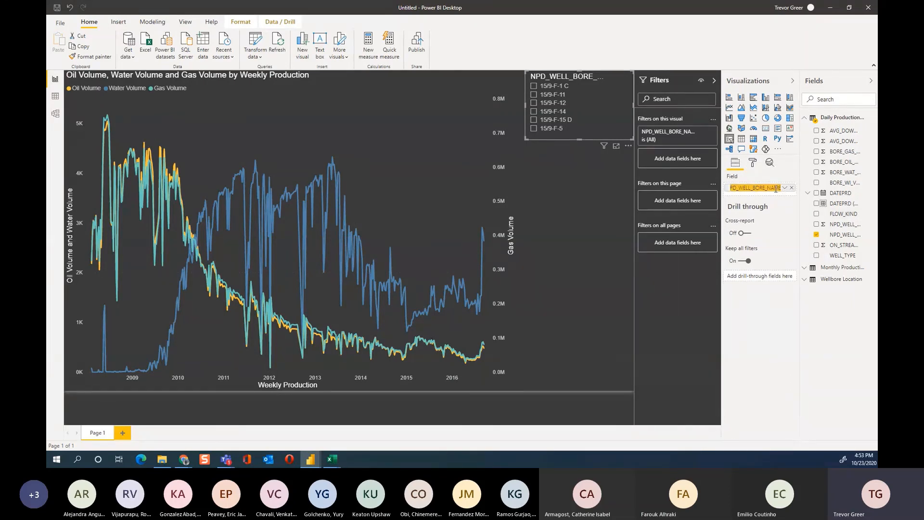
{"action": "type", "text": "W"}
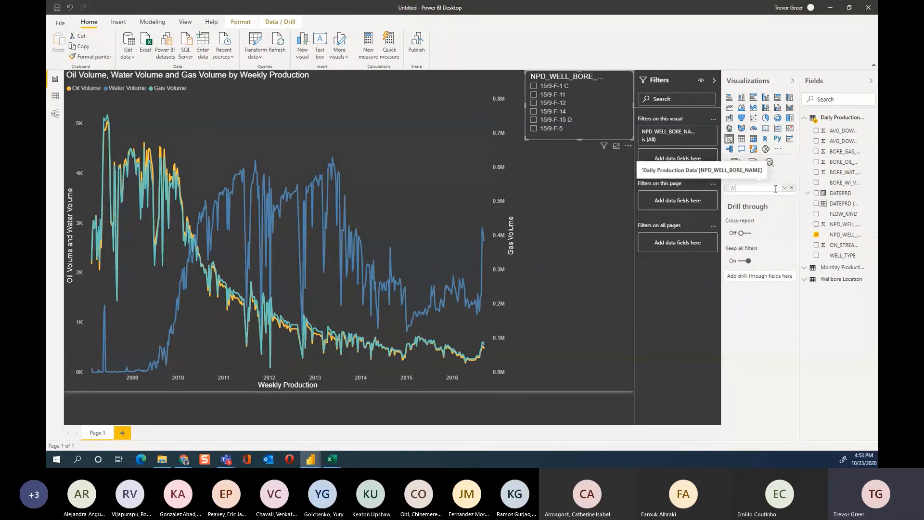
{"action": "type", "text": "ell Bore Name"}
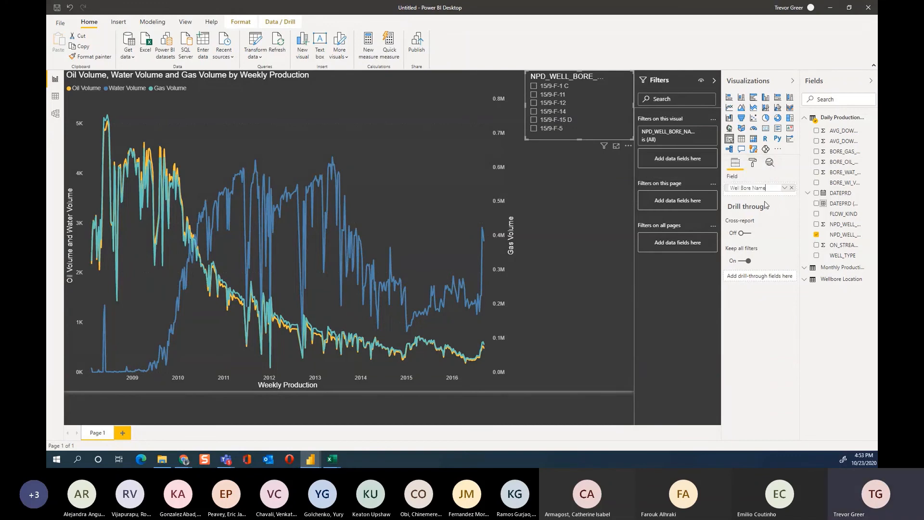
{"action": "left_click", "coordinate": [766, 204]}
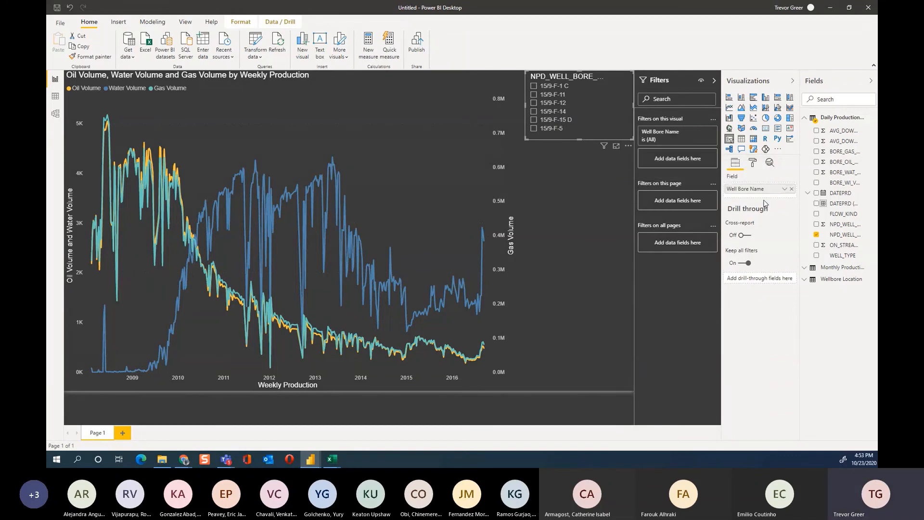
{"action": "left_click", "coordinate": [565, 175]}
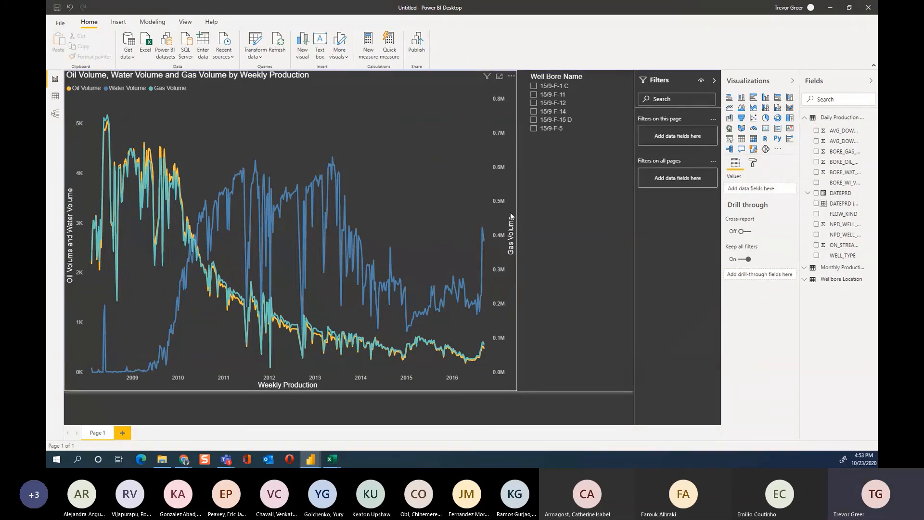
Add a gauge visual below the slicer showing the average of AVG_DOWNHOLE_PRESSURE as its value
{"action": "left_click", "coordinate": [301, 50]}
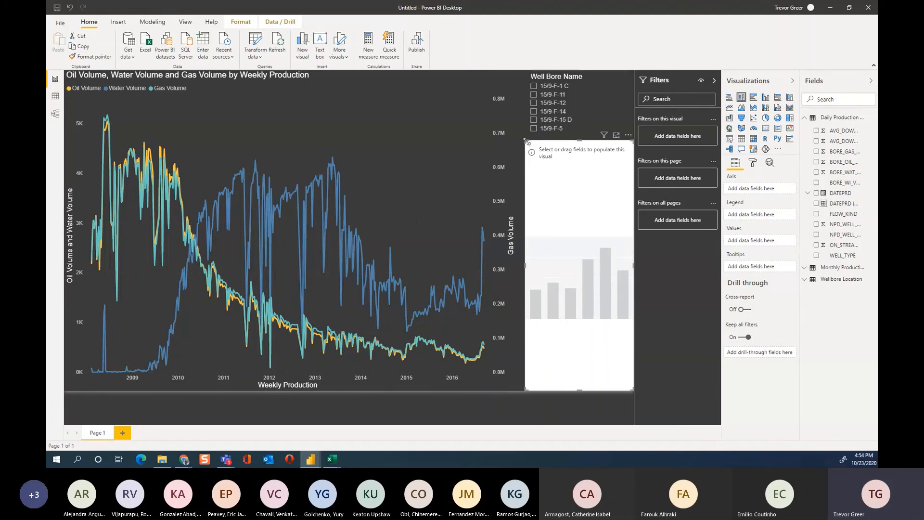
{"action": "left_click", "coordinate": [754, 130]}
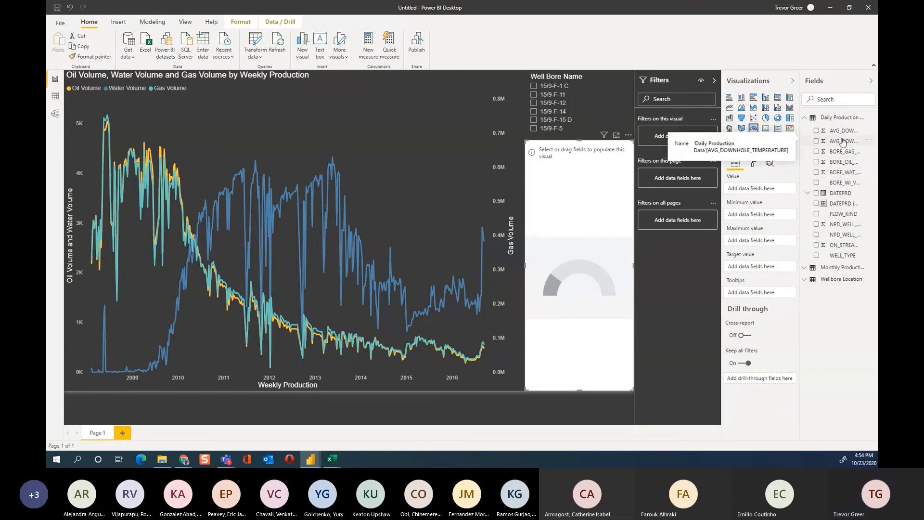
{"action": "left_click_drag", "start_coordinate": [844, 131], "coordinate": [756, 189]}
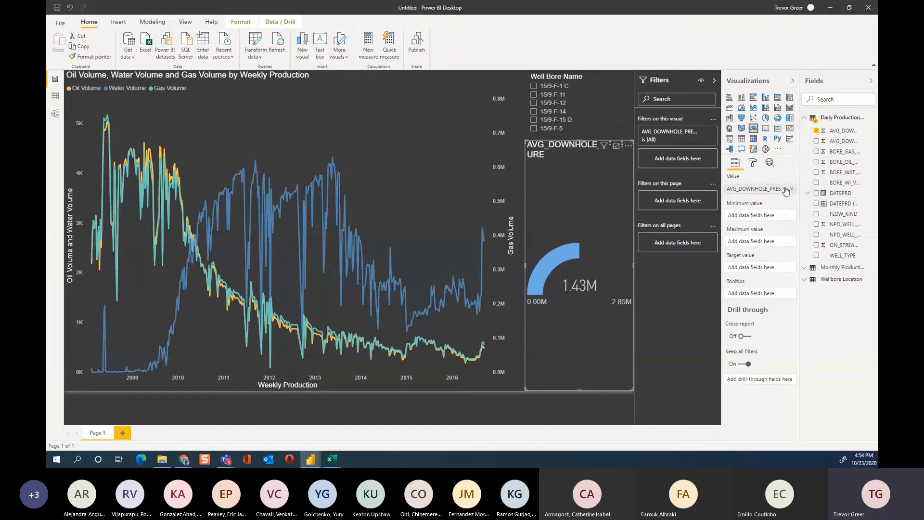
{"action": "left_click", "coordinate": [785, 189]}
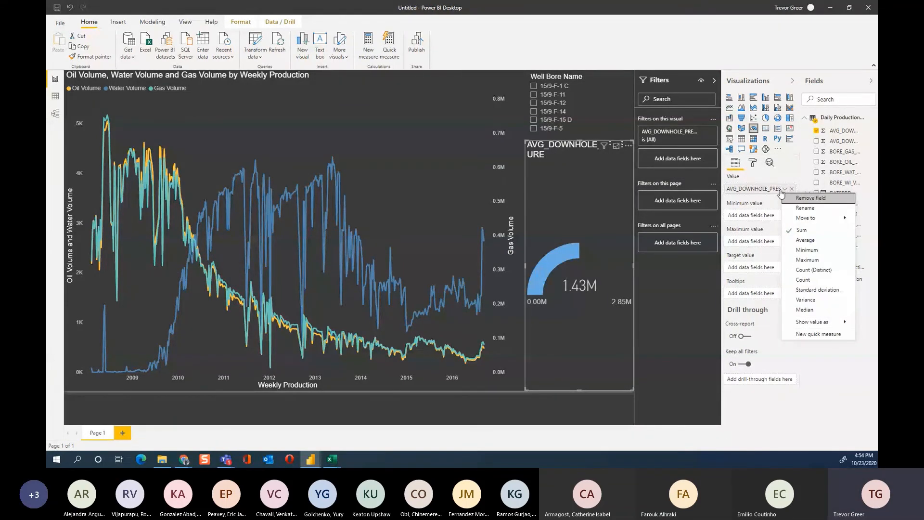
{"action": "left_click", "coordinate": [796, 241]}
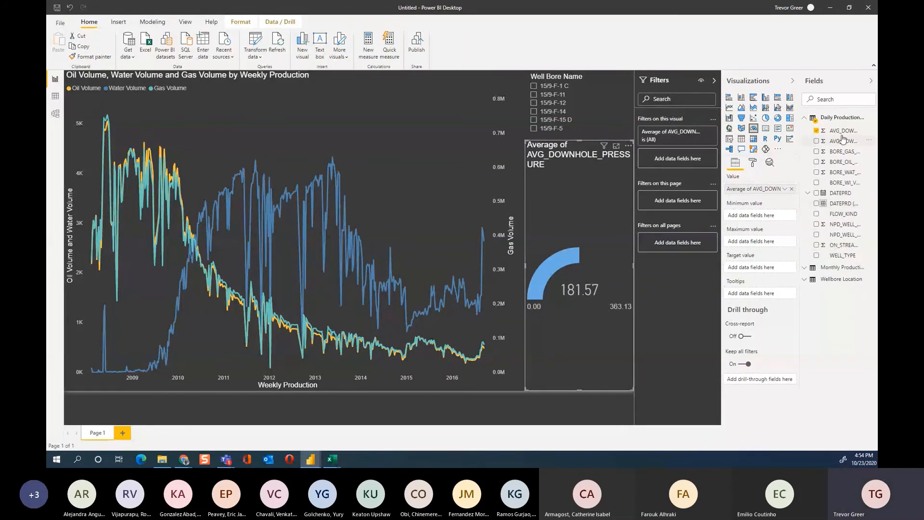
Set the gauge's minimum and maximum values to the minimum and maximum of AVG_DOWNHOLE_PRESSURE
{"action": "left_click_drag", "start_coordinate": [842, 131], "coordinate": [765, 211]}
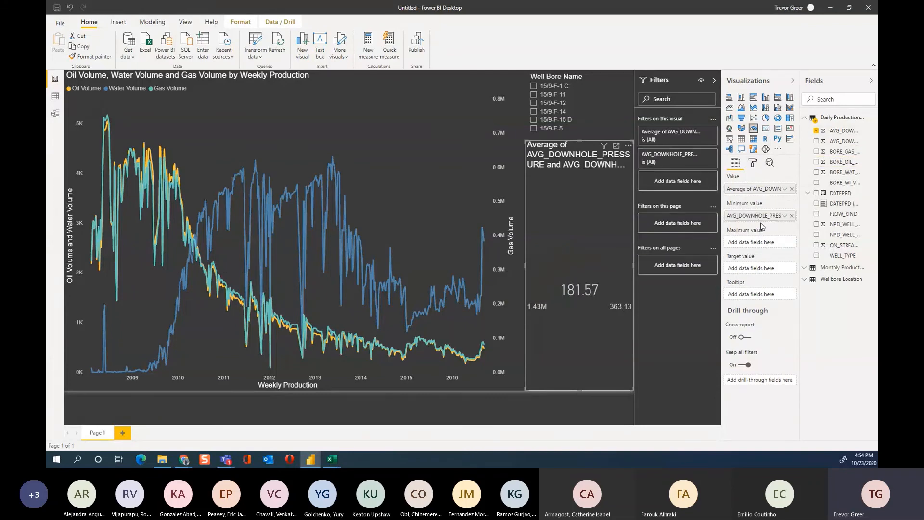
{"action": "left_click", "coordinate": [784, 215]}
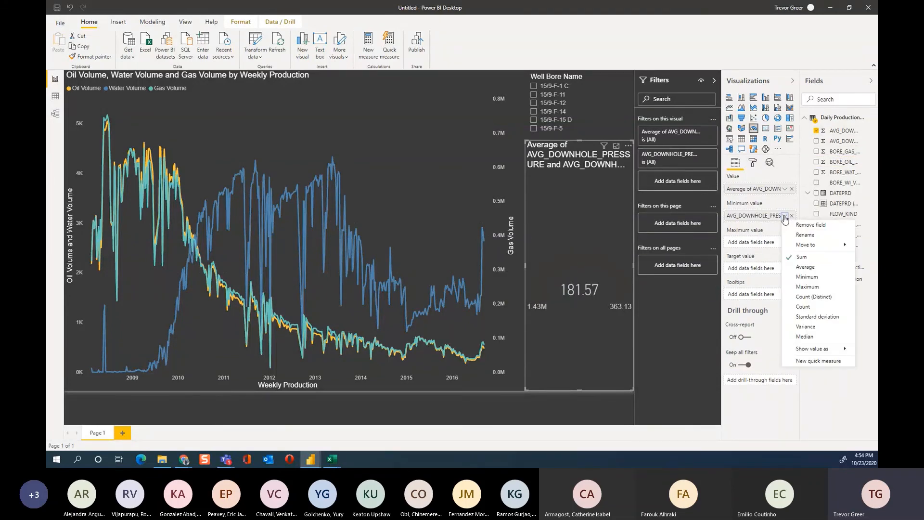
{"action": "left_click", "coordinate": [807, 276]}
{"action": "left_click_drag", "start_coordinate": [835, 131], "coordinate": [755, 246]}
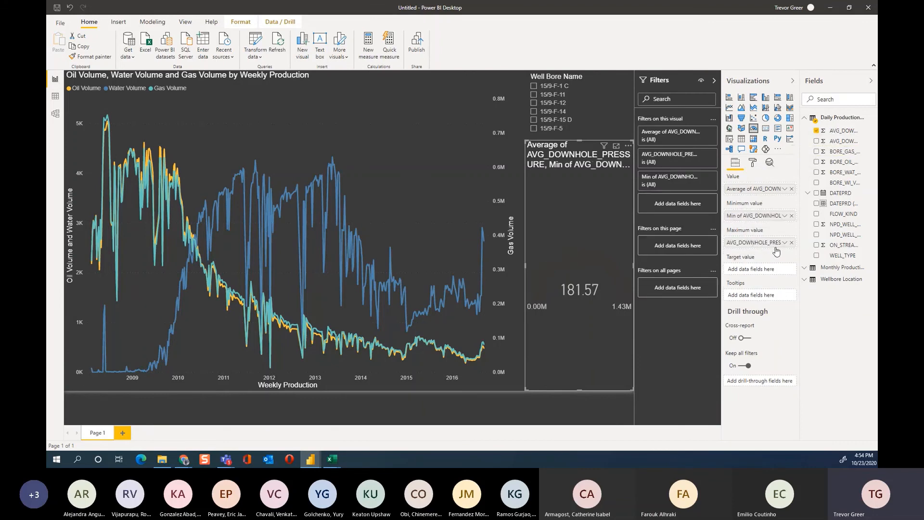
{"action": "left_click", "coordinate": [785, 242]}
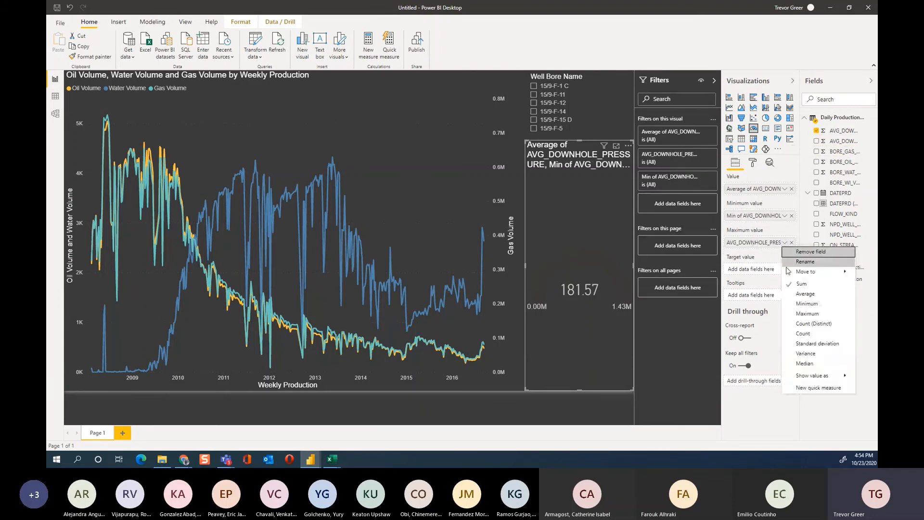
{"action": "left_click", "coordinate": [807, 313]}
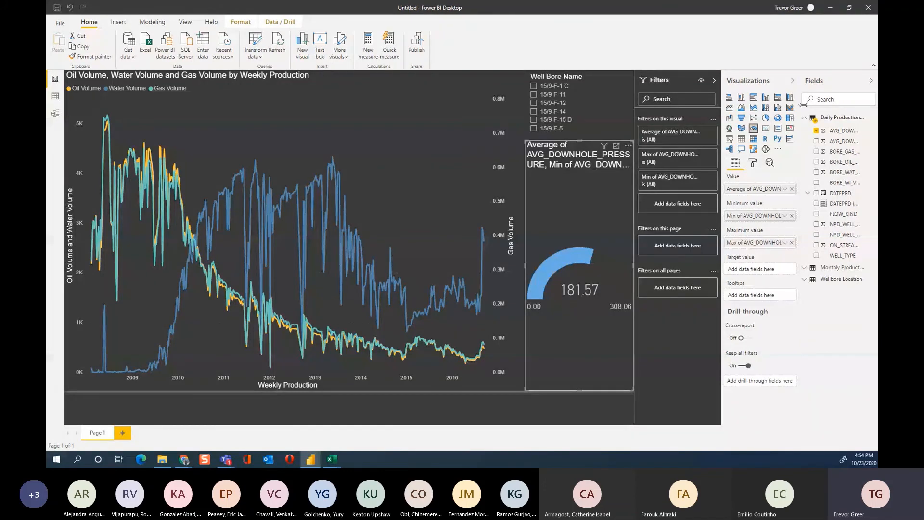
Set the gauge's target value to the average of AVG_DOWNHOLE_PRESSURE
{"action": "left_click_drag", "start_coordinate": [842, 134], "coordinate": [785, 272]}
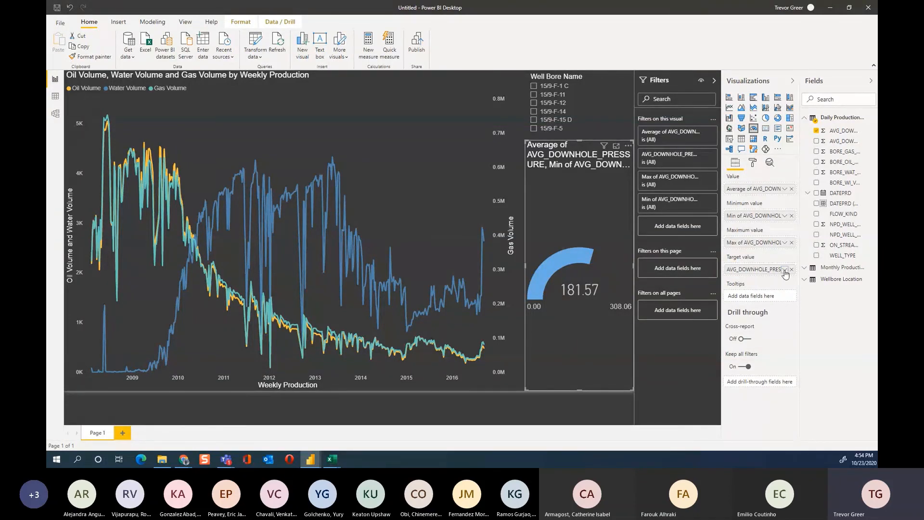
{"action": "left_click", "coordinate": [784, 270]}
{"action": "left_click", "coordinate": [804, 321]}
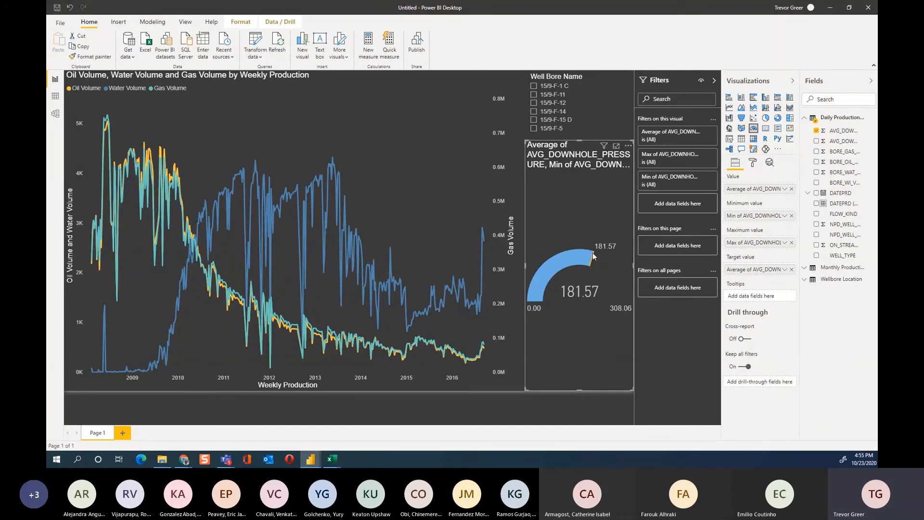
Shorten the pressure gauge to about half its height, leaving free space beneath it
{"action": "mouse_move", "coordinate": [599, 256]}
{"action": "left_click_drag", "start_coordinate": [578, 389], "coordinate": [573, 278]}
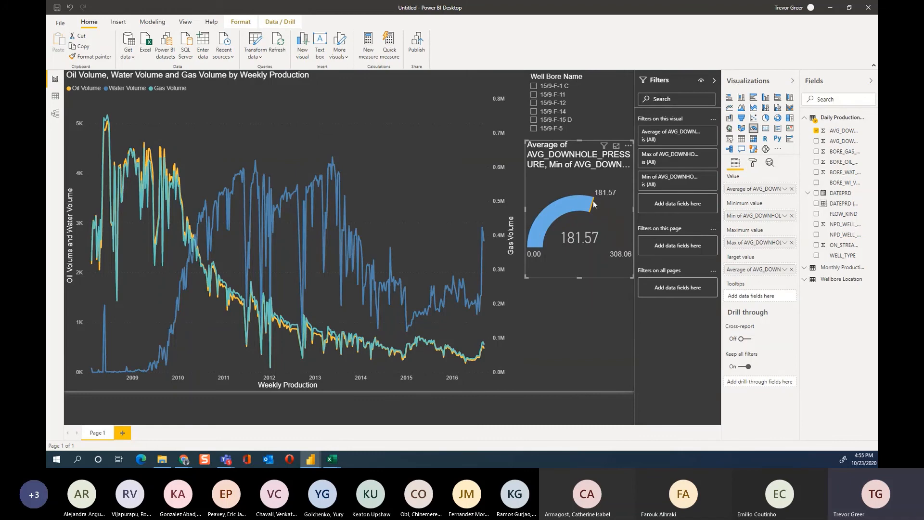
{"action": "left_click_drag", "start_coordinate": [578, 277], "coordinate": [580, 260]}
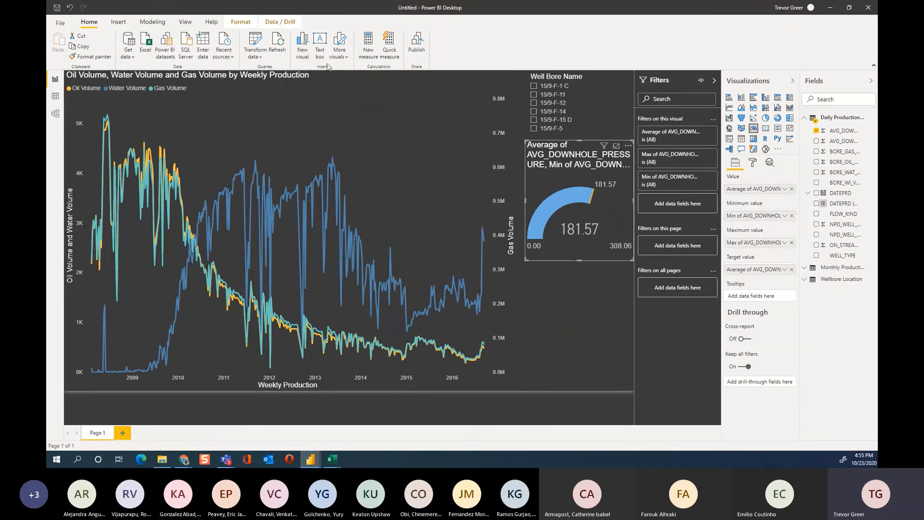
Open the AppSource gallery of additional visuals, show the Gauges category and shift the gallery window aside
{"action": "left_click", "coordinate": [338, 56]}
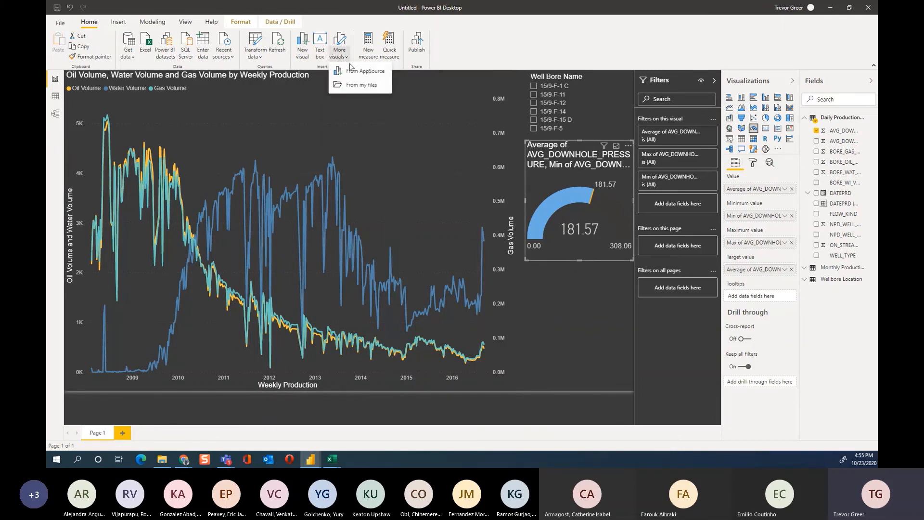
{"action": "left_click", "coordinate": [346, 53]}
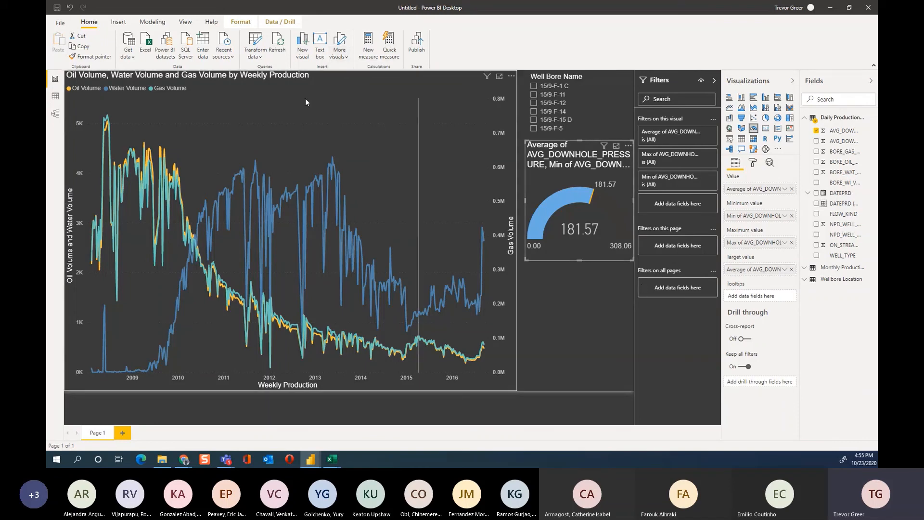
{"action": "left_click", "coordinate": [341, 57]}
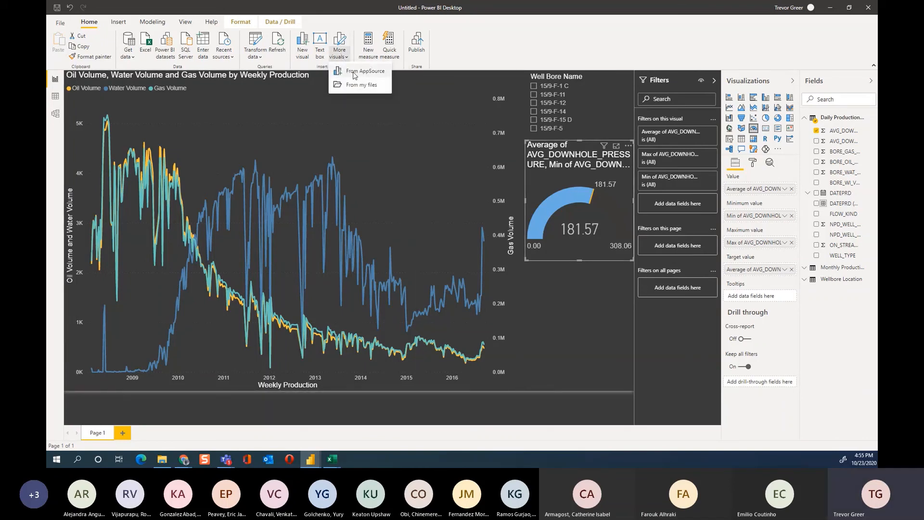
{"action": "left_click", "coordinate": [353, 72]}
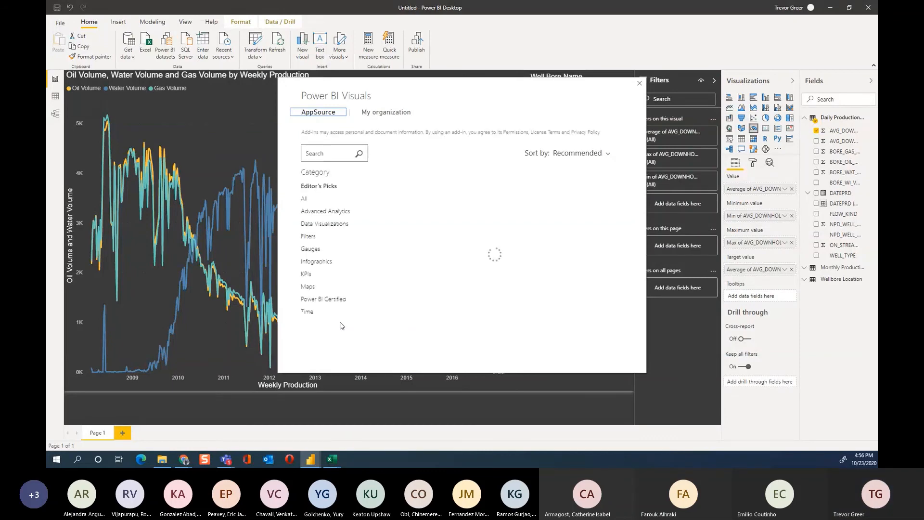
{"action": "left_click", "coordinate": [311, 249]}
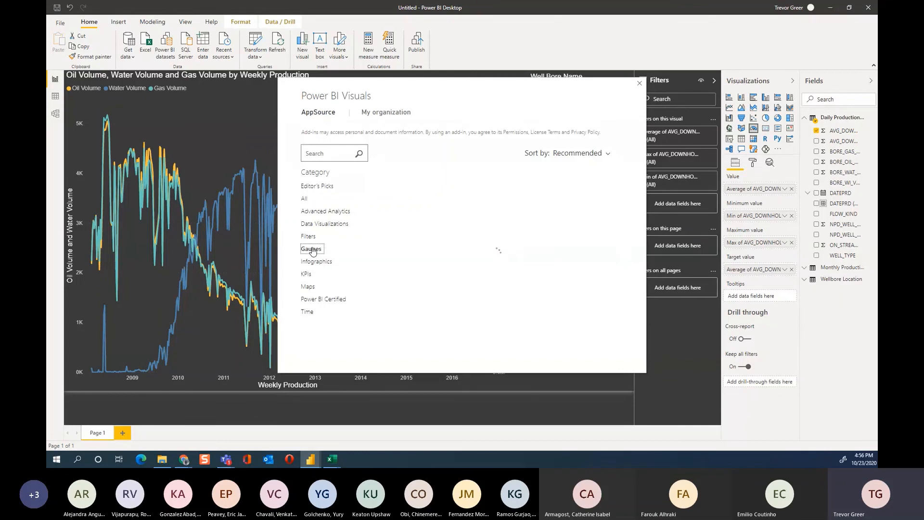
{"action": "left_click_drag", "start_coordinate": [389, 87], "coordinate": [338, 84]}
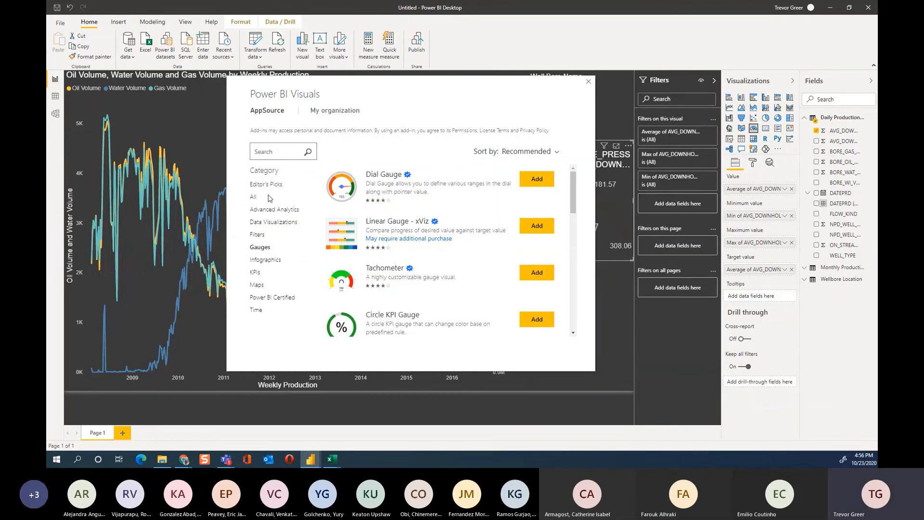
Search all AppSource visual categories for "map" and look through the offered map visuals
{"action": "left_click", "coordinate": [257, 199]}
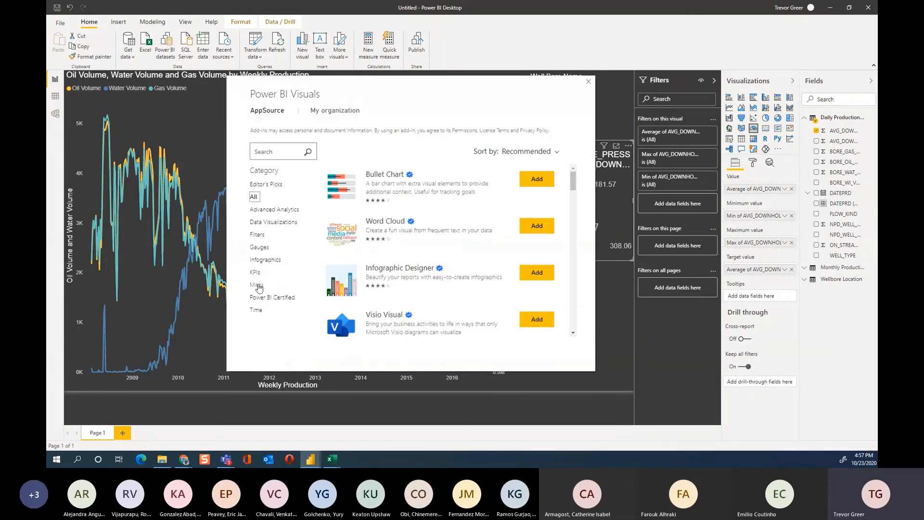
{"action": "left_click", "coordinate": [267, 153]}
{"action": "type", "text": "am"}
{"action": "key", "text": "BackSpace"}
{"action": "type", "text": "map"}
{"action": "left_click", "coordinate": [307, 152]}
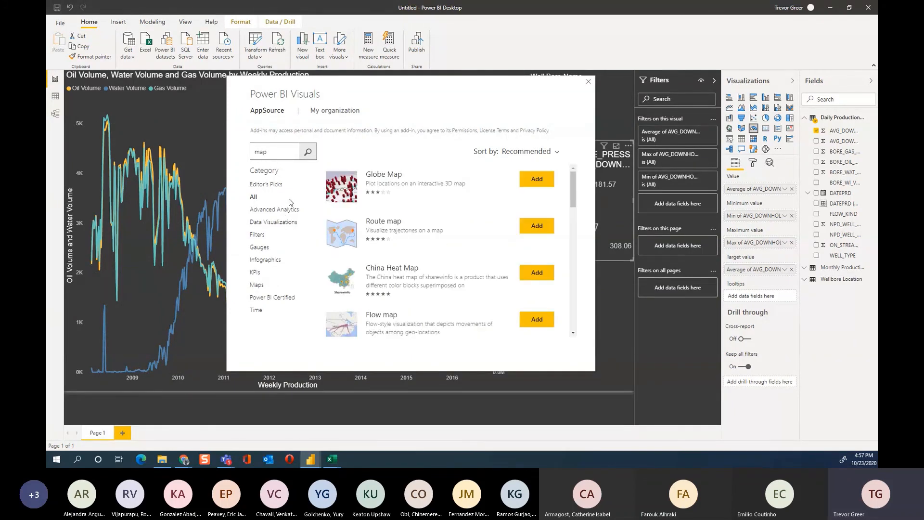
{"action": "scroll", "coordinate": [414, 231], "scroll_direction": "down", "scroll_amount": 5}
{"action": "scroll", "coordinate": [415, 231], "scroll_direction": "down", "scroll_amount": 3}
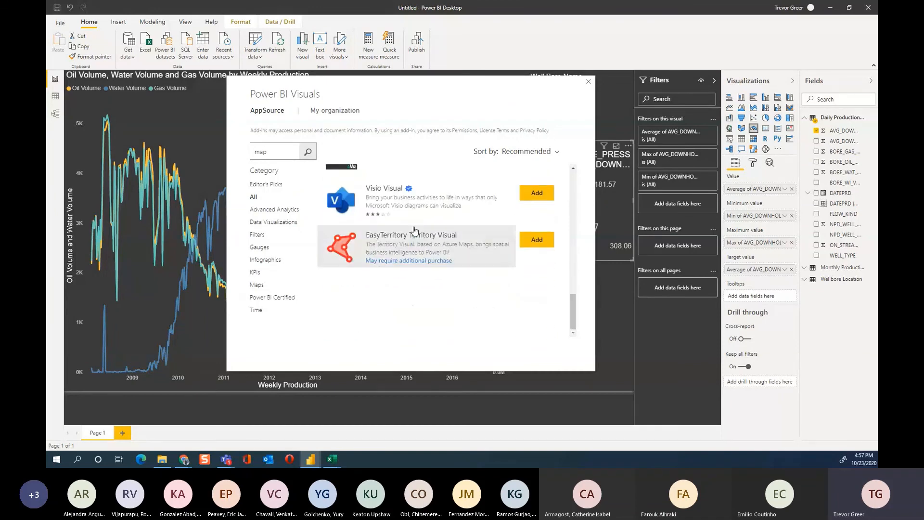
{"action": "scroll", "coordinate": [414, 231], "scroll_direction": "up", "scroll_amount": 5}
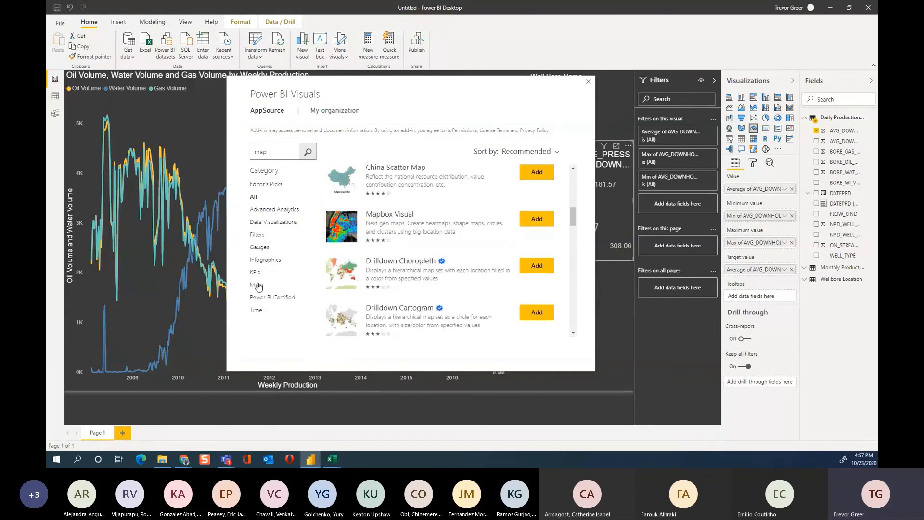
Clear the search in the AppSource gallery, look through the Gauges category and import the Dial Gauge visual into the report
{"action": "left_click", "coordinate": [262, 251]}
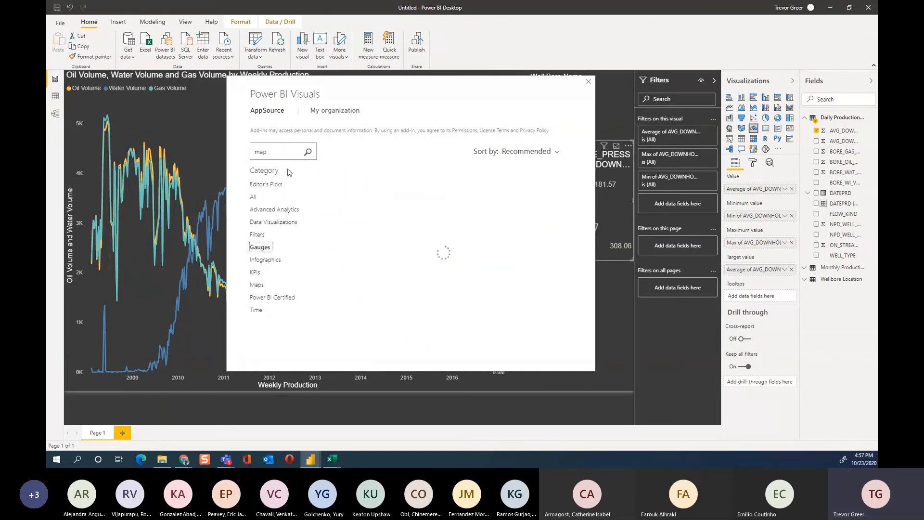
{"action": "double_click", "coordinate": [287, 152]}
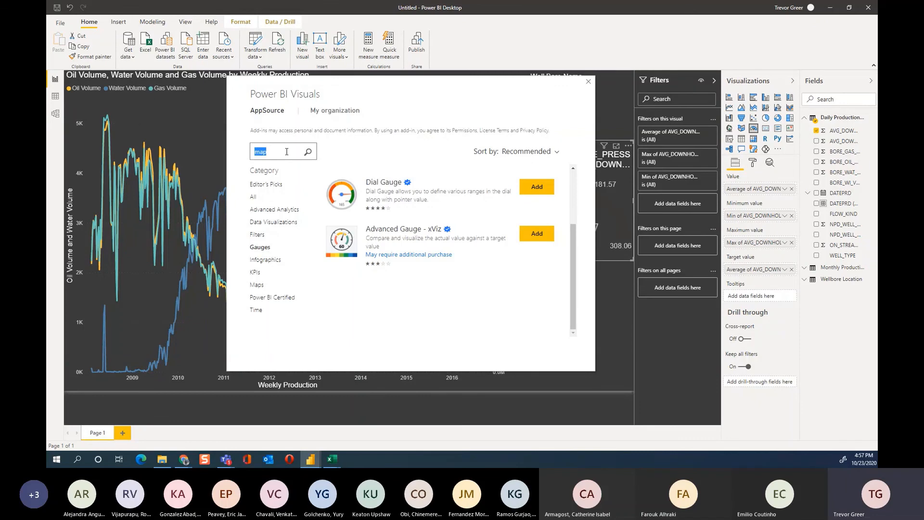
{"action": "key", "text": "BackSpace"}
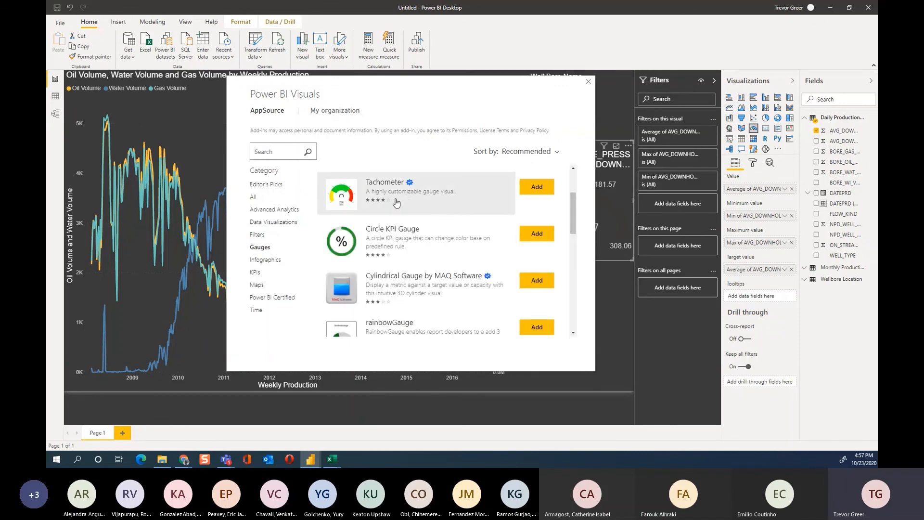
{"action": "scroll", "coordinate": [396, 203], "scroll_direction": "up", "scroll_amount": 2}
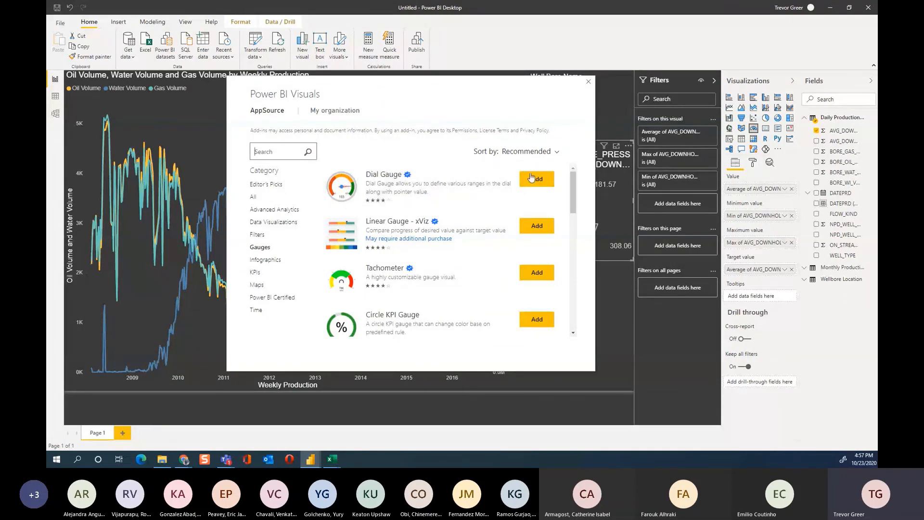
{"action": "scroll", "coordinate": [346, 225], "scroll_direction": "down", "scroll_amount": 4}
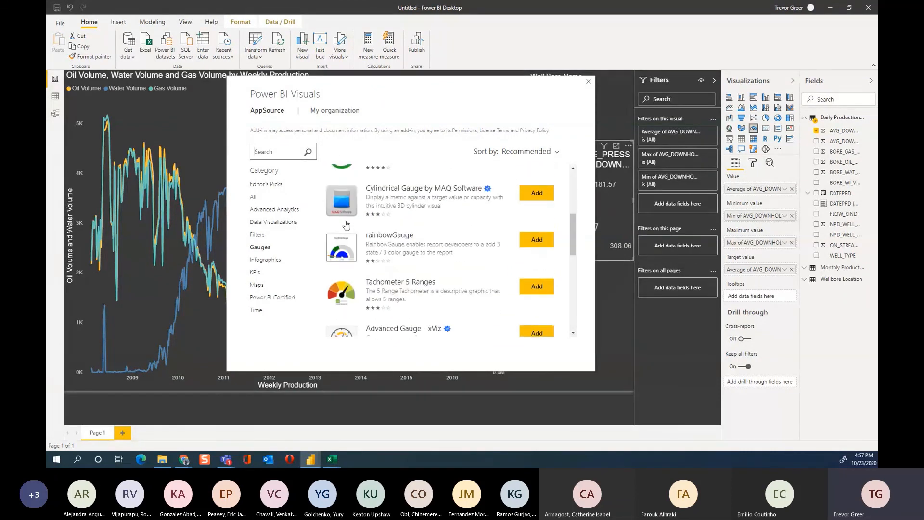
{"action": "scroll", "coordinate": [346, 224], "scroll_direction": "up", "scroll_amount": 4}
{"action": "scroll", "coordinate": [406, 271], "scroll_direction": "down", "scroll_amount": 5}
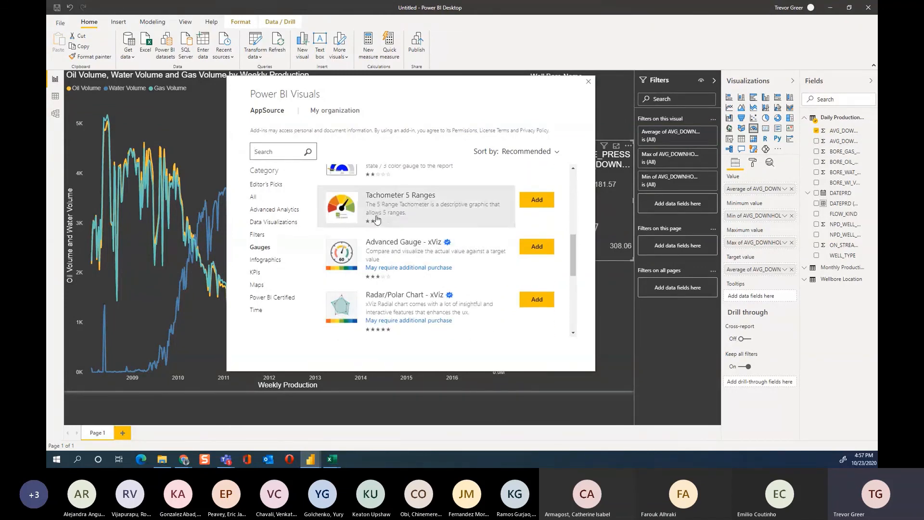
{"action": "scroll", "coordinate": [402, 264], "scroll_direction": "up", "scroll_amount": 5}
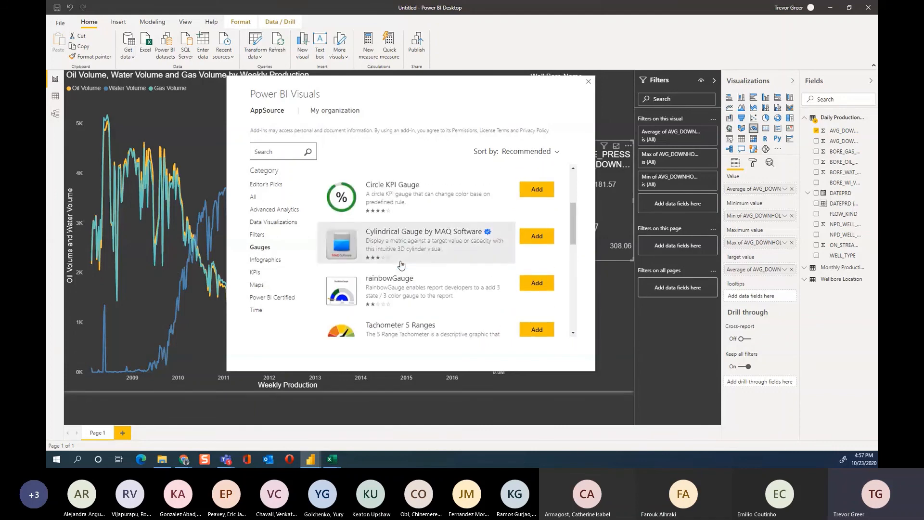
{"action": "left_click", "coordinate": [533, 181]}
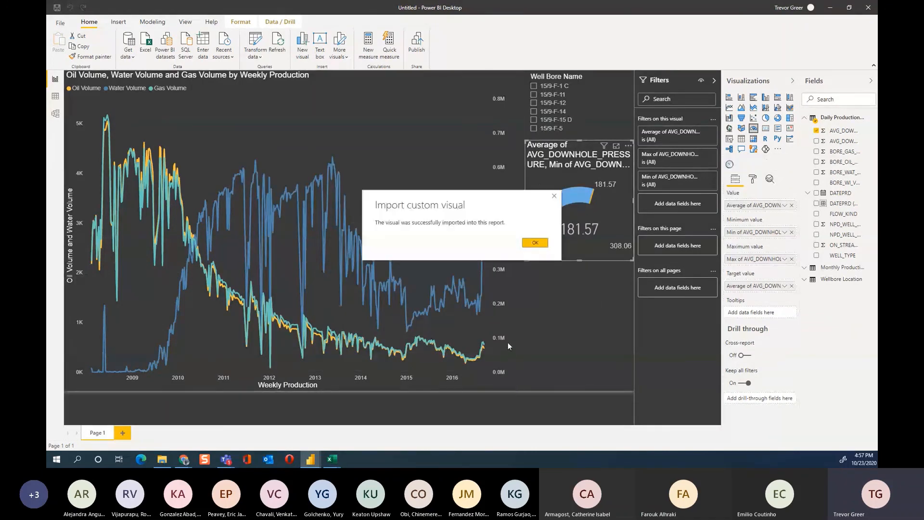
{"action": "left_click", "coordinate": [540, 243]}
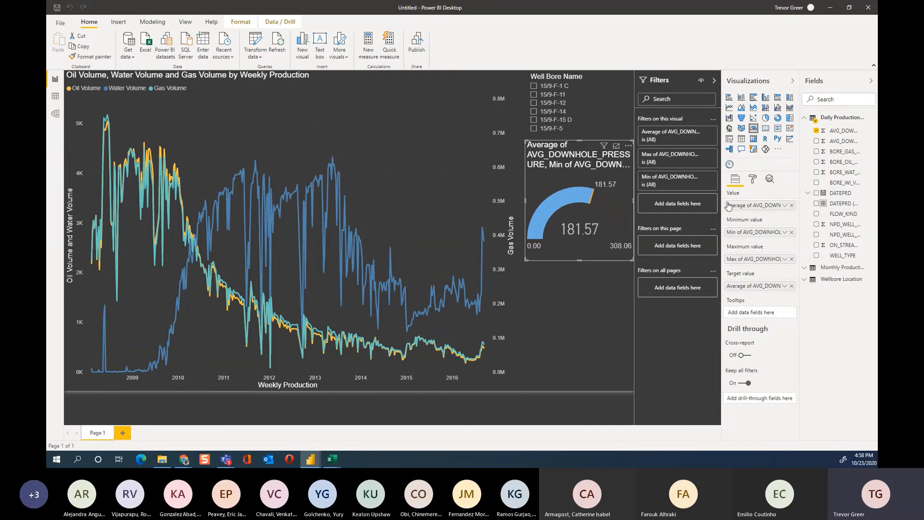
Set the pressure gauge's target value to the median of AVG_DOWNHOLE_PRESSURE, keeping the average as its value
{"action": "left_click", "coordinate": [784, 206]}
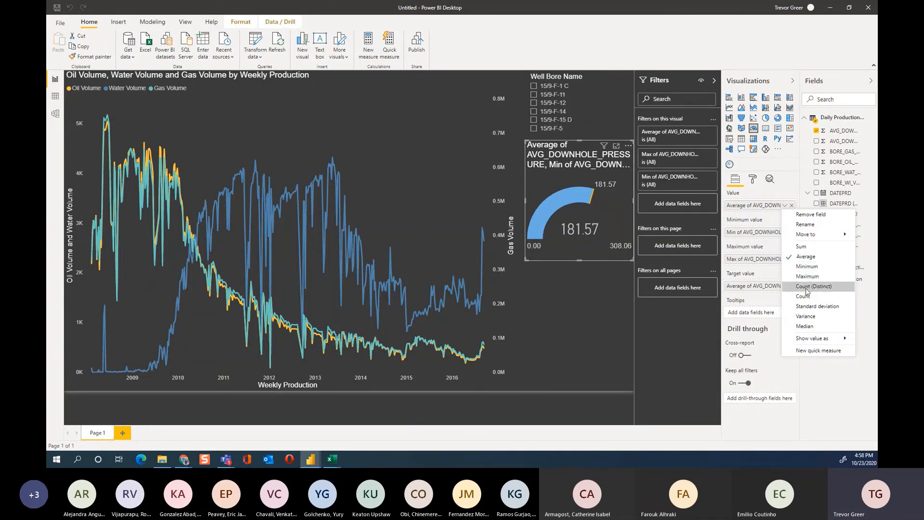
{"action": "left_click", "coordinate": [811, 259]}
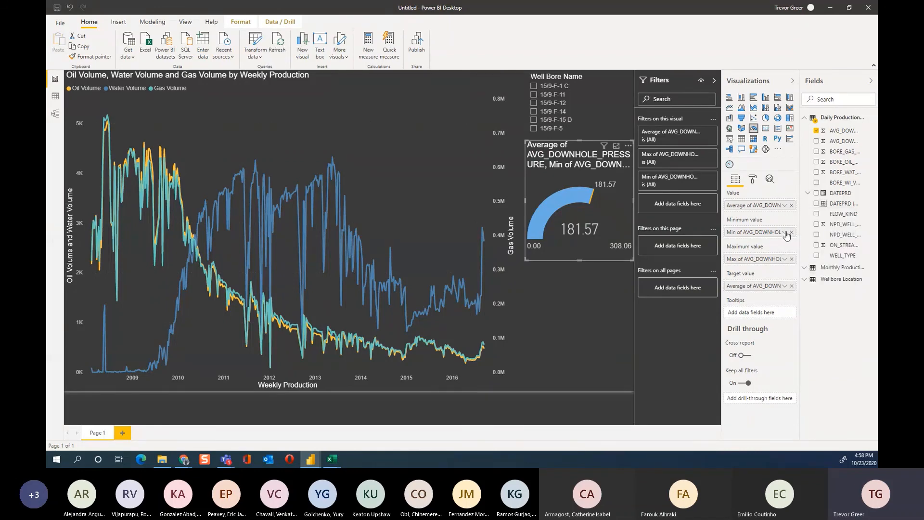
{"action": "left_click", "coordinate": [784, 285]}
{"action": "left_click", "coordinate": [802, 409]}
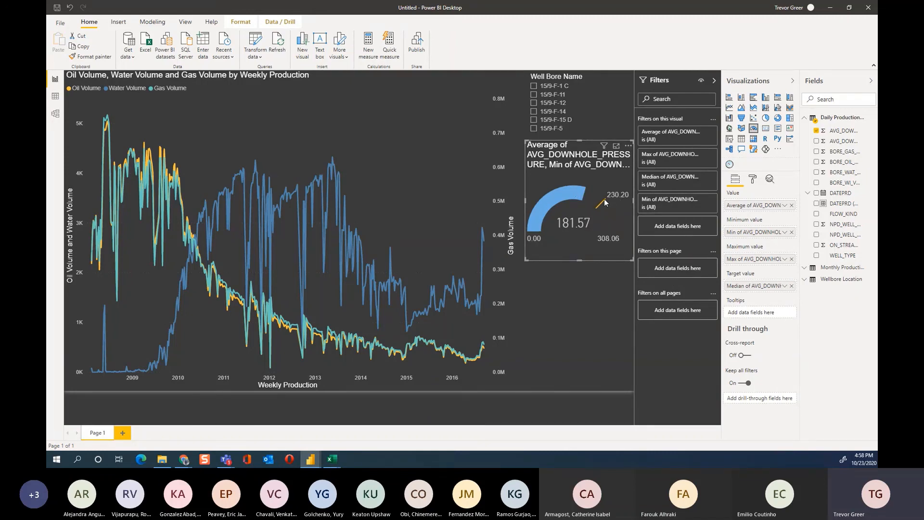
{"action": "left_click", "coordinate": [785, 232]}
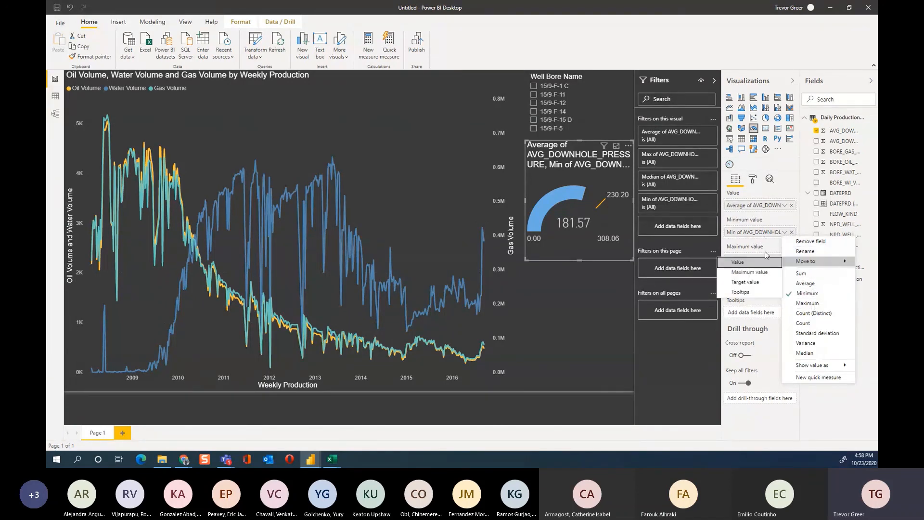
{"action": "left_click", "coordinate": [762, 250]}
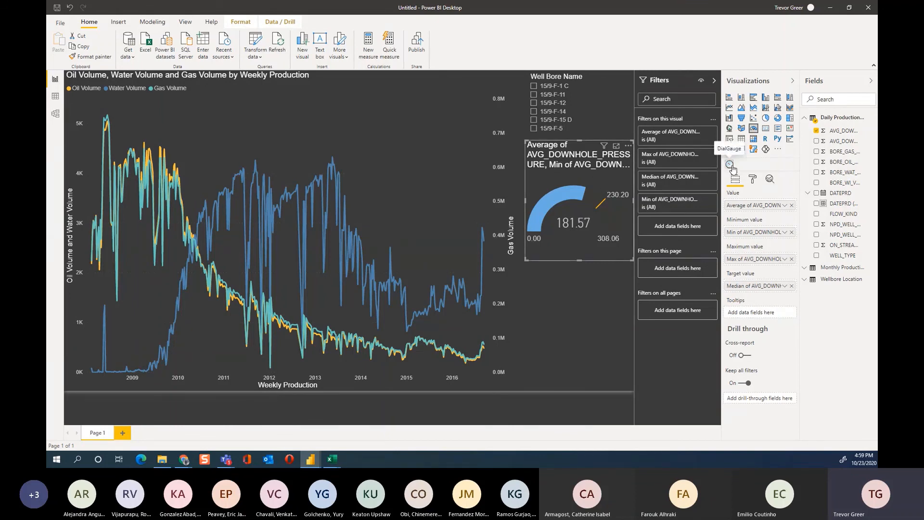
Convert the pressure gauge to the DialGauge visual and move the median pressure field from Target Start to Pointer Value
{"action": "left_click", "coordinate": [586, 274]}
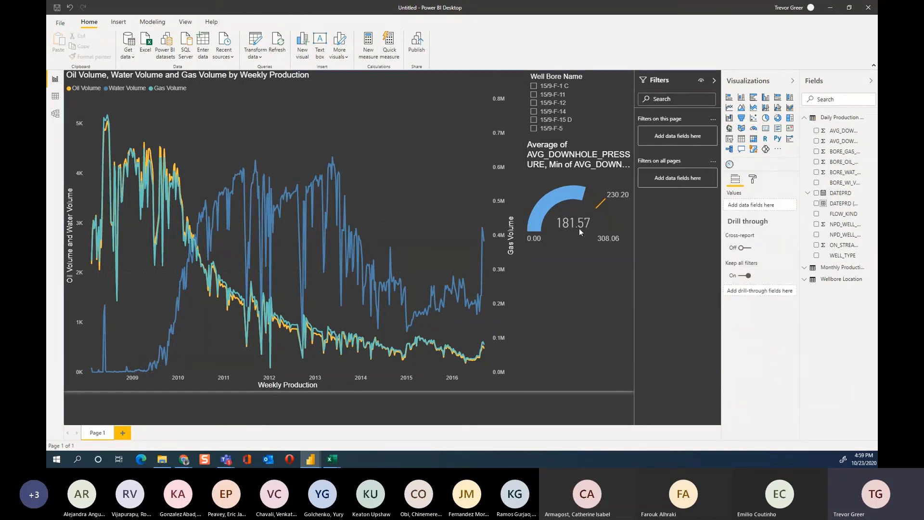
{"action": "left_click", "coordinate": [579, 227]}
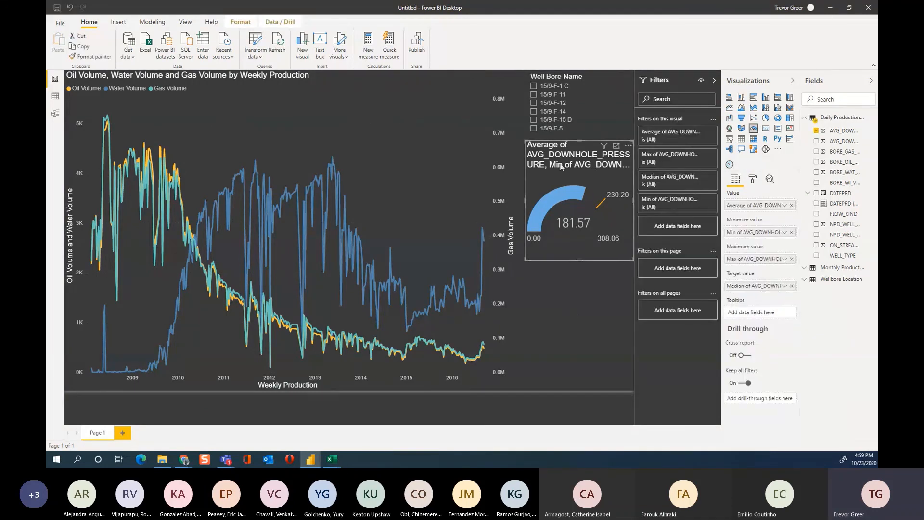
{"action": "left_click", "coordinate": [730, 165]}
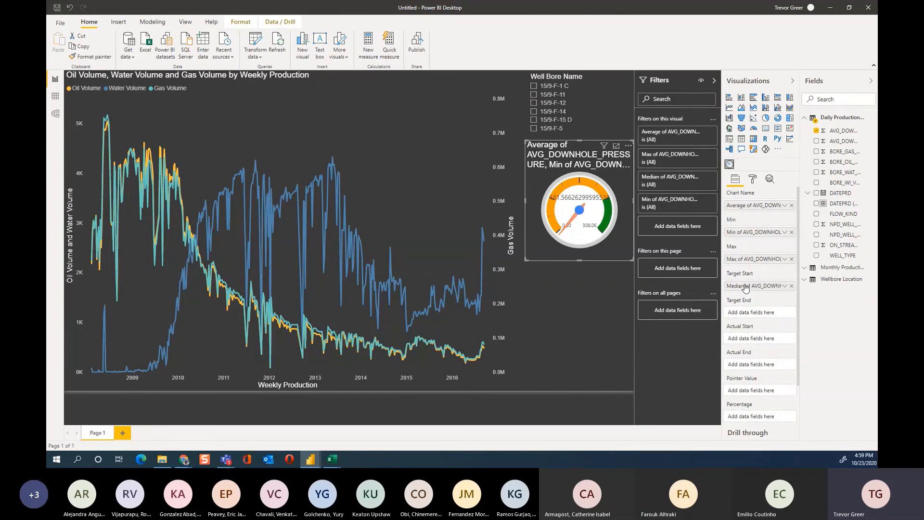
{"action": "left_click_drag", "start_coordinate": [745, 288], "coordinate": [749, 393]}
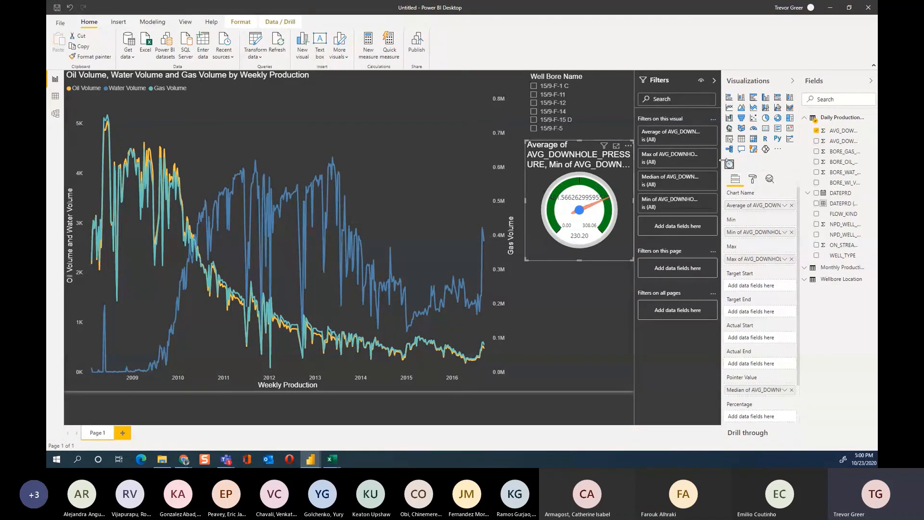
Turn off the chart name display in the dial gauge's formatting and return to its data fields
{"action": "left_click", "coordinate": [753, 180]}
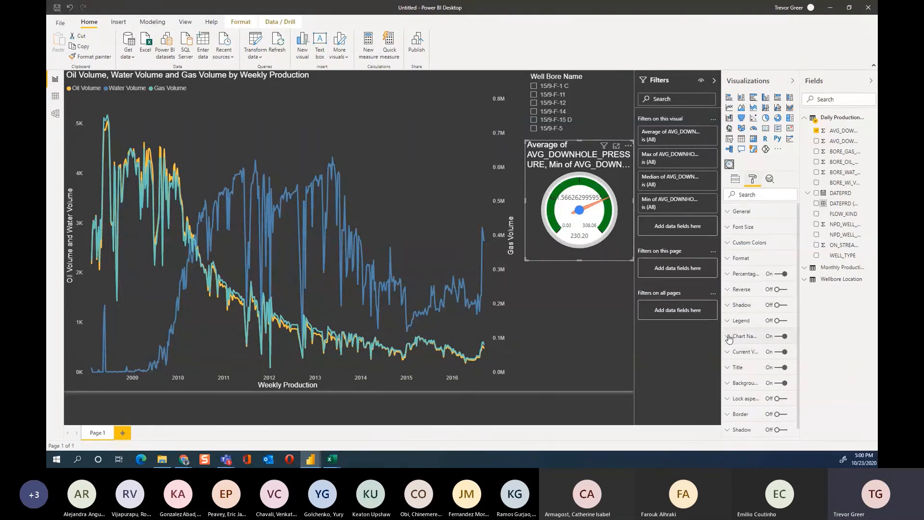
{"action": "left_click", "coordinate": [779, 337]}
{"action": "left_click", "coordinate": [731, 181]}
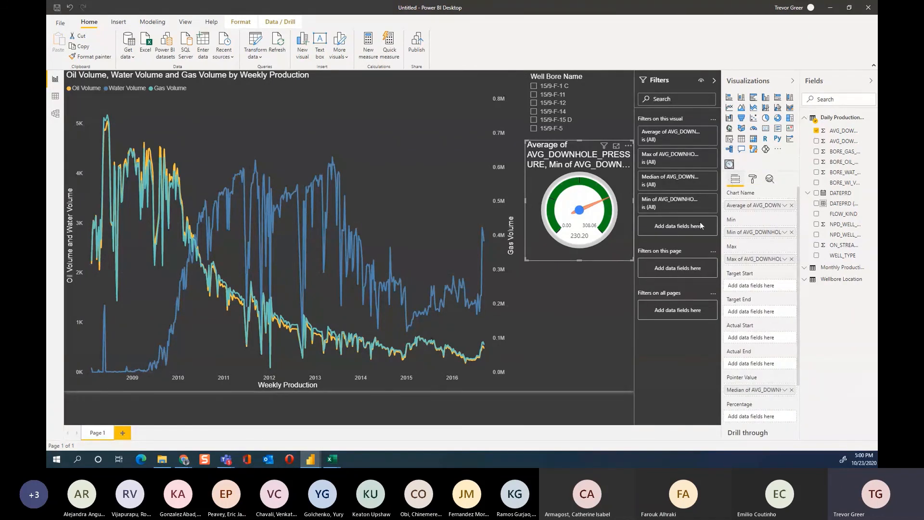
Rename the dial gauge's minimum pressure field as Min
{"action": "left_click", "coordinate": [784, 232]}
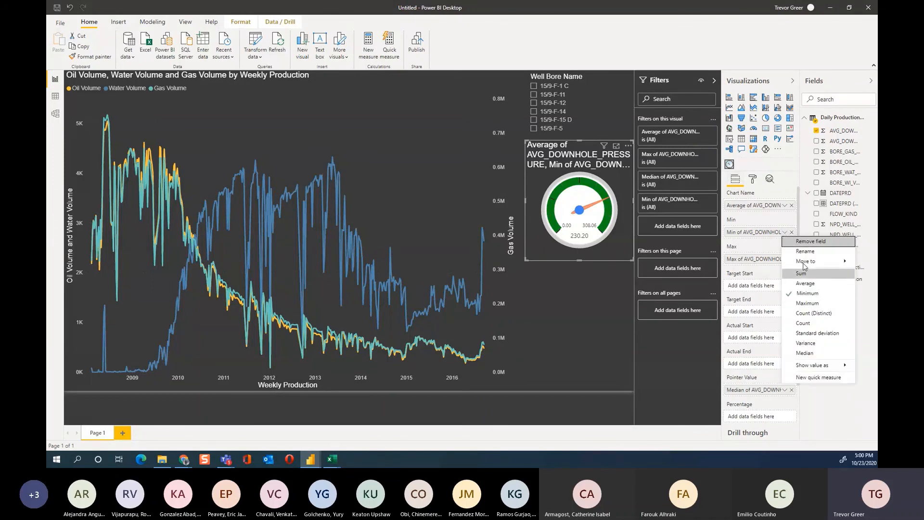
{"action": "left_click", "coordinate": [805, 251]}
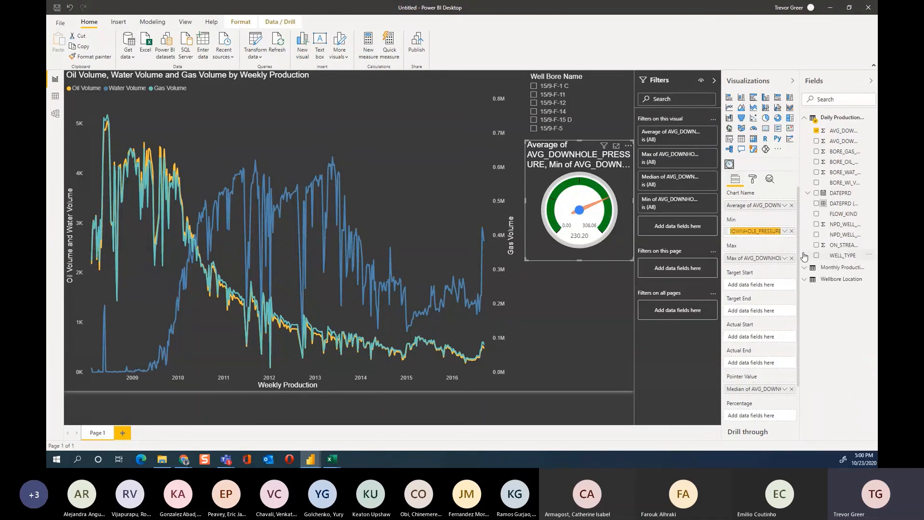
{"action": "type", "text": "Min"}
{"action": "key", "text": "Return"}
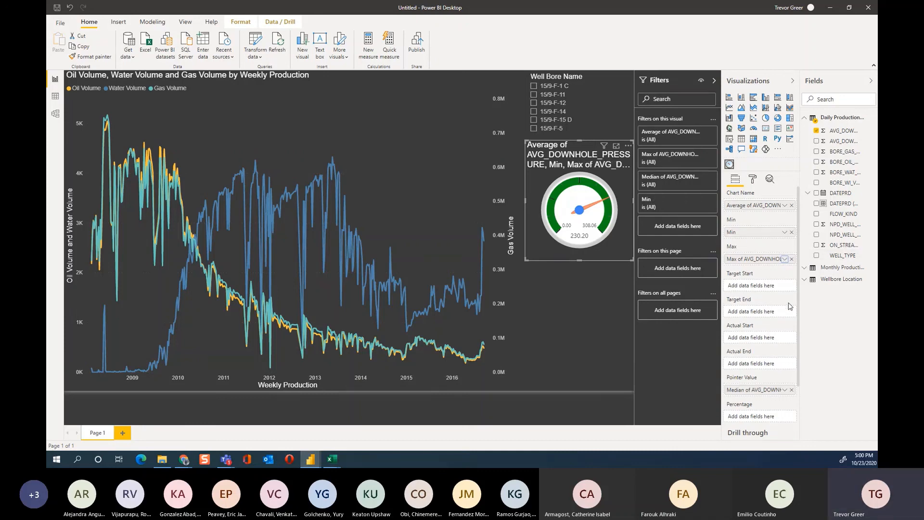
Rename the dial gauge's maximum pressure field as Max
{"action": "left_click", "coordinate": [785, 259]}
{"action": "left_click", "coordinate": [795, 282]}
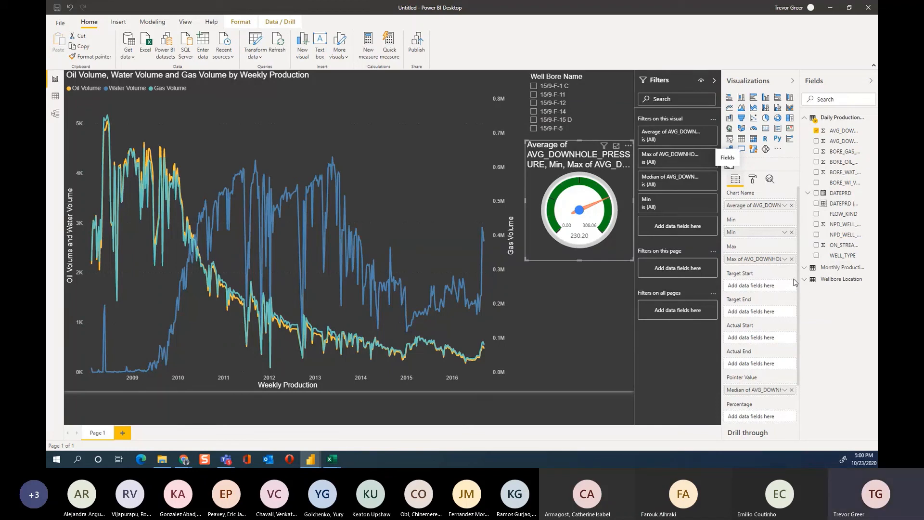
{"action": "double_click", "coordinate": [745, 259]}
{"action": "type", "text": "Max"}
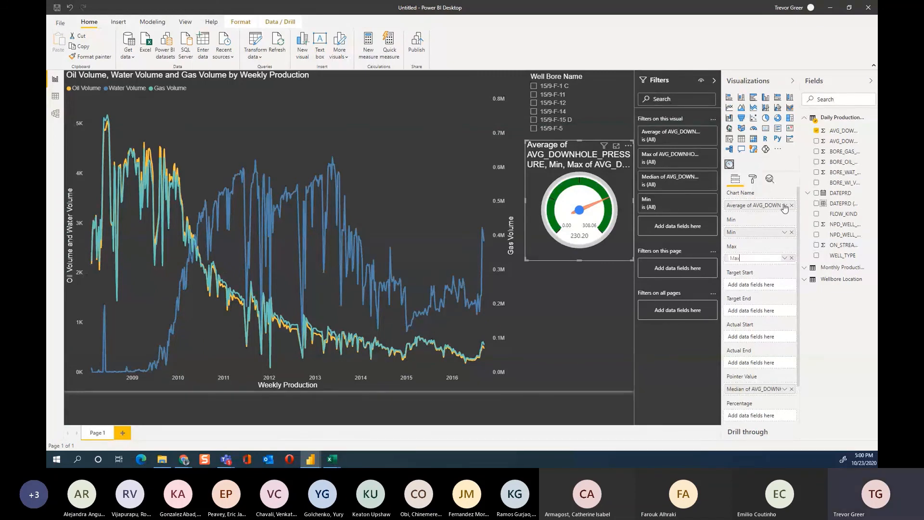
Rename the average pressure field used as the dial gauge's chart name as Pressure
{"action": "left_click", "coordinate": [784, 206]}
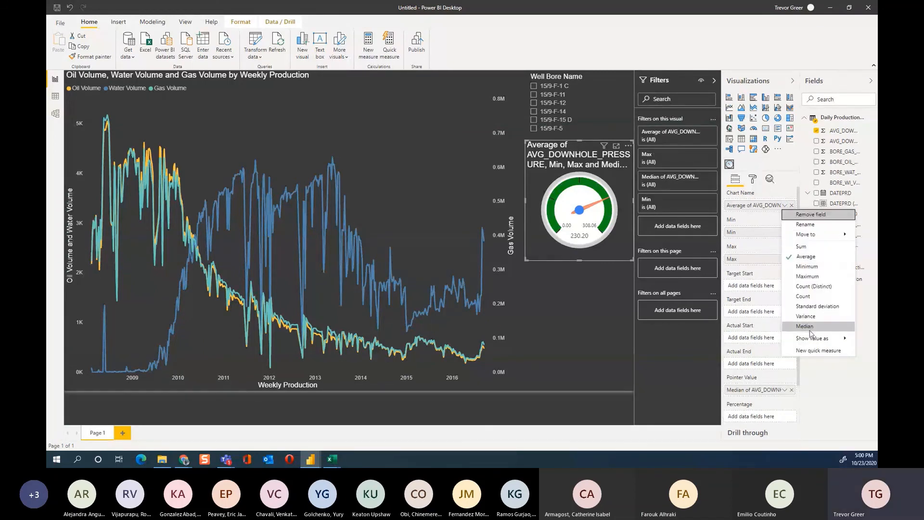
{"action": "left_click", "coordinate": [806, 226]}
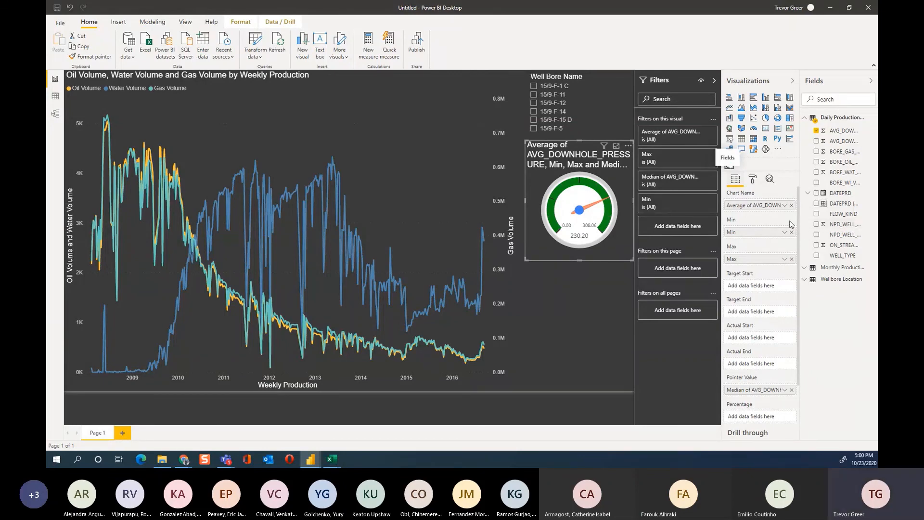
{"action": "left_click", "coordinate": [785, 205]}
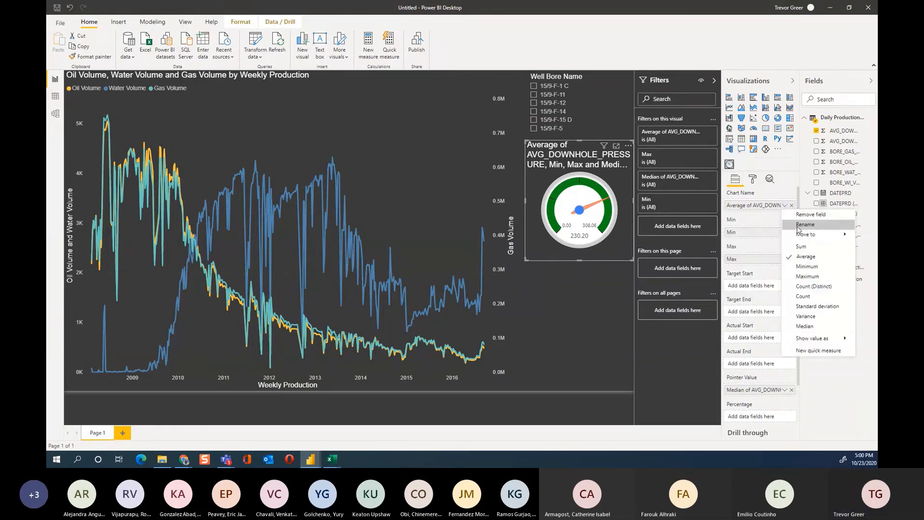
{"action": "left_click", "coordinate": [798, 224]}
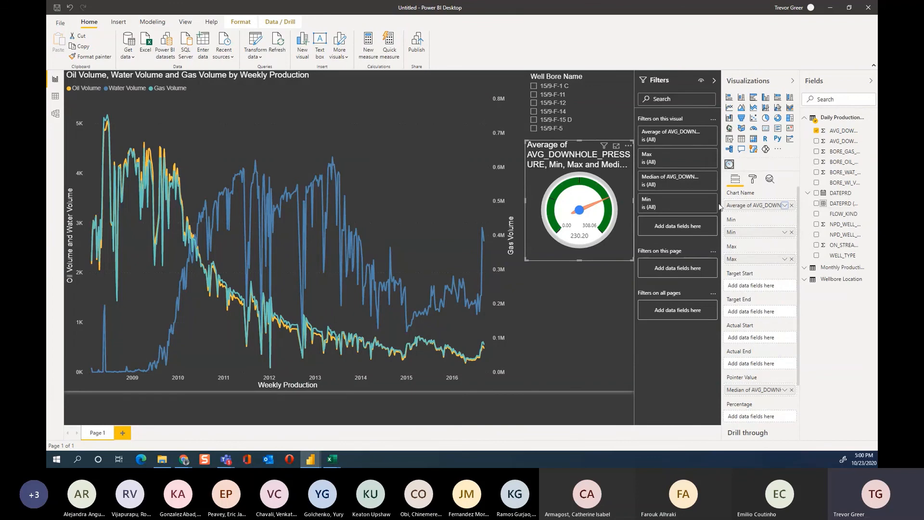
{"action": "left_click", "coordinate": [784, 206]}
{"action": "left_click", "coordinate": [805, 224]}
{"action": "type", "text": "F"}
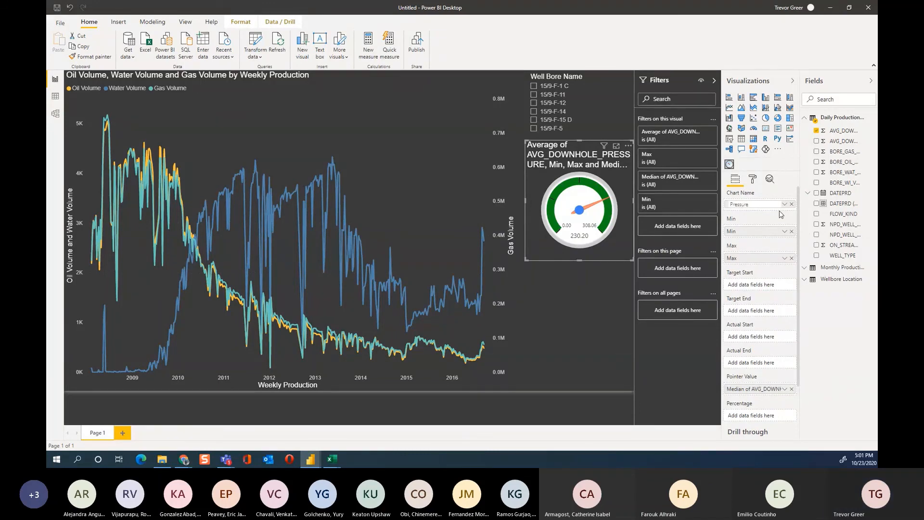
{"action": "key", "text": "Return"}
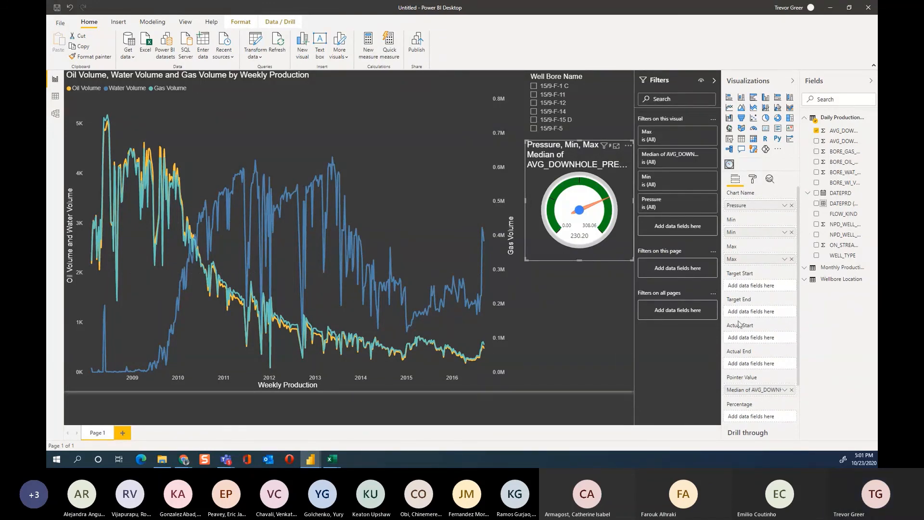
Summarize the dial gauge's pointer value by average and rename the field as Avg
{"action": "right_click", "coordinate": [783, 393]}
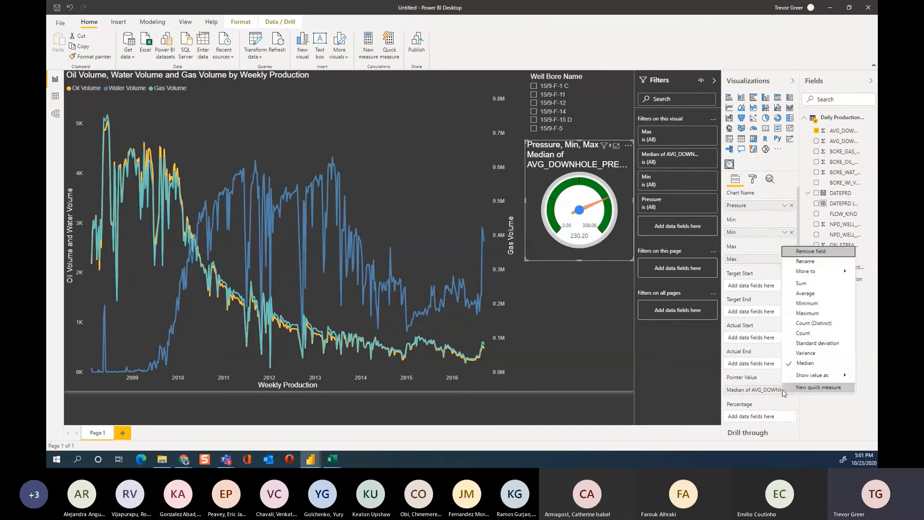
{"action": "left_click", "coordinate": [814, 296]}
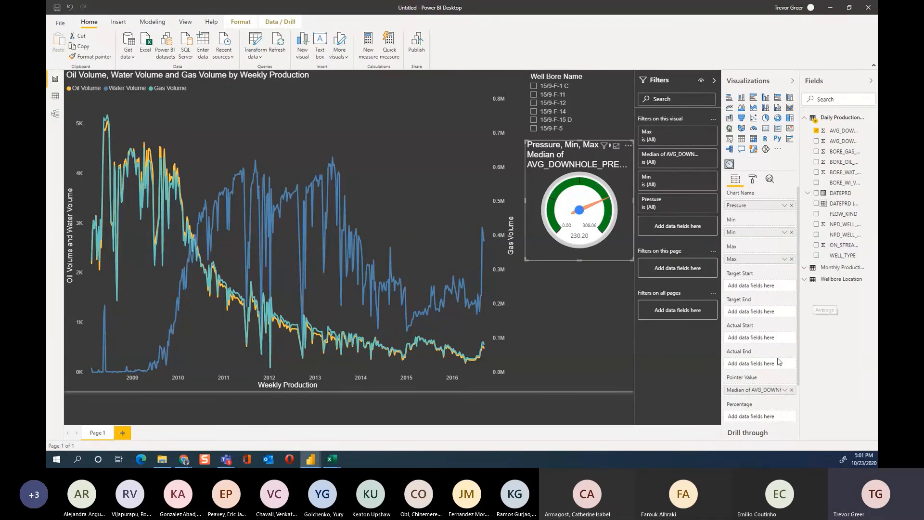
{"action": "right_click", "coordinate": [784, 394]}
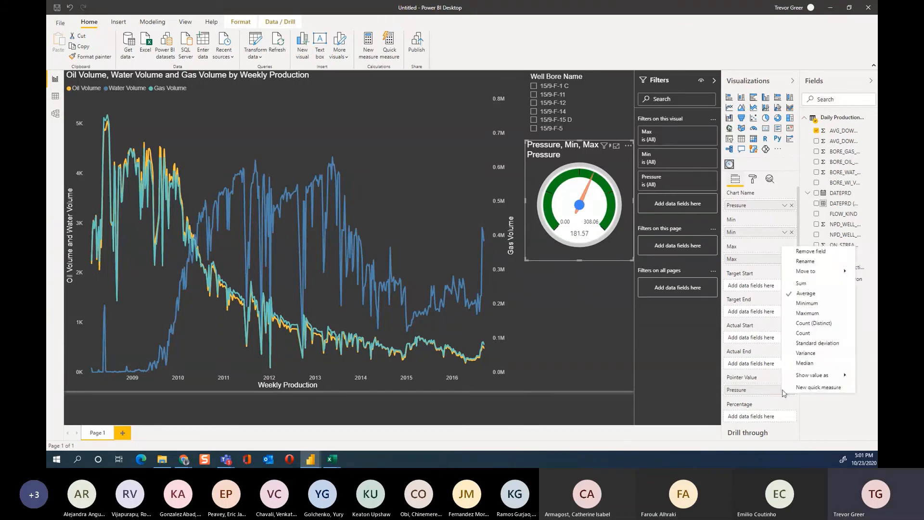
{"action": "left_click", "coordinate": [805, 261]}
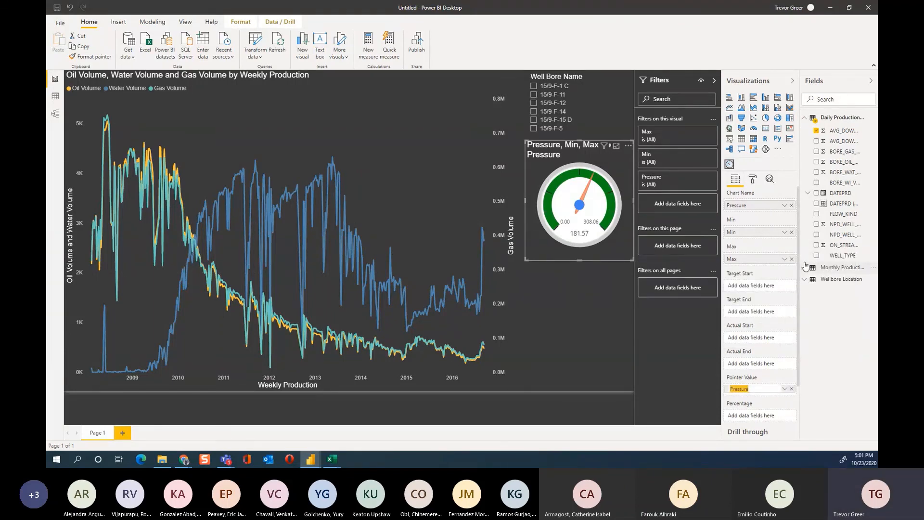
{"action": "type", "text": "Avg"}
{"action": "key", "text": "Return"}
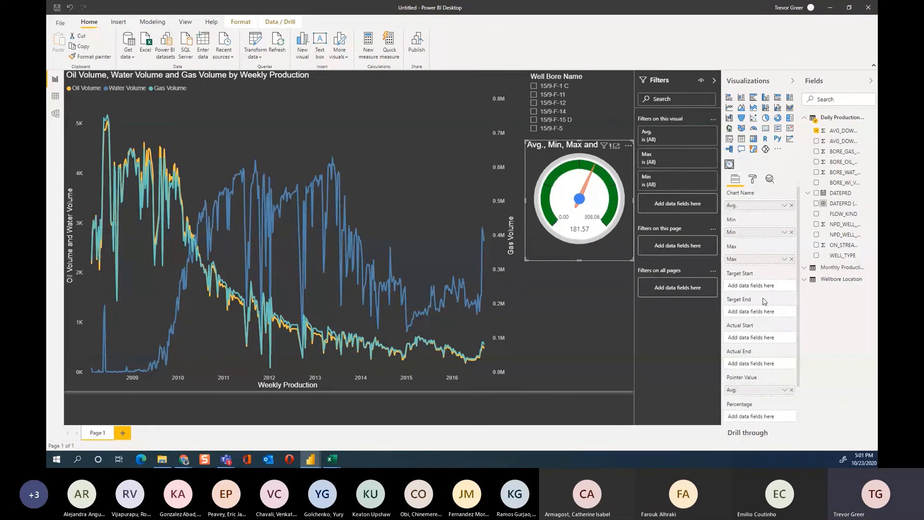
Rename the dial gauge's chart name field as Pressure
{"action": "left_click", "coordinate": [784, 205]}
{"action": "left_click", "coordinate": [805, 225]}
{"action": "type", "text": "Pressure"}
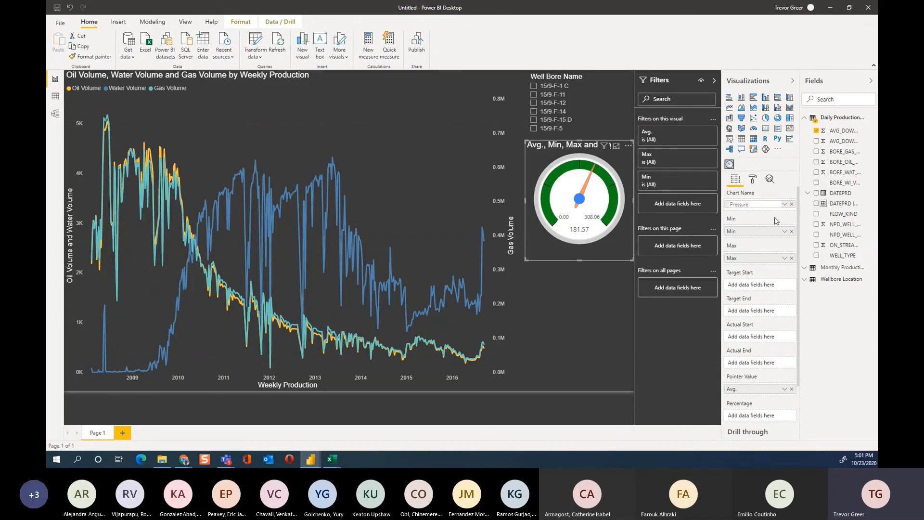
{"action": "key", "text": "Return"}
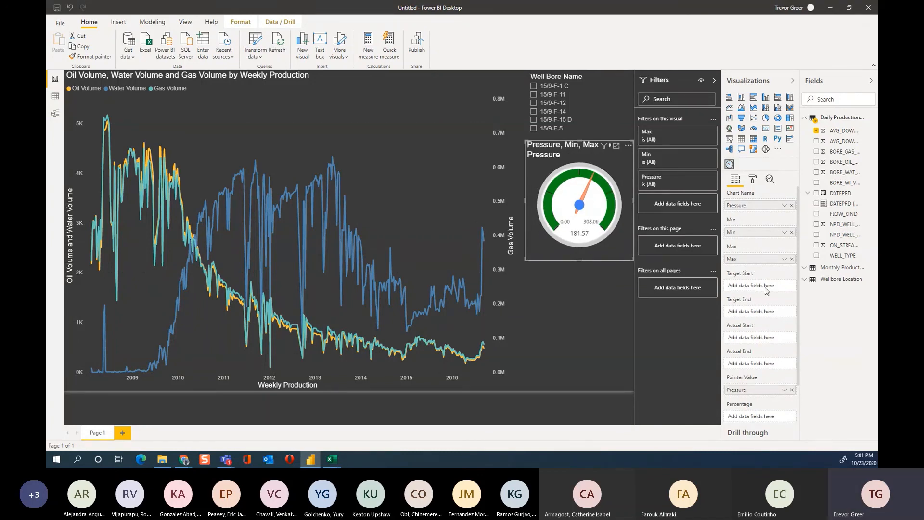
Remove the dial gauge's pointer value, add AVG_DOWNHOLE_PRESSURE in its place and summarize it by average
{"action": "left_click", "coordinate": [791, 390]}
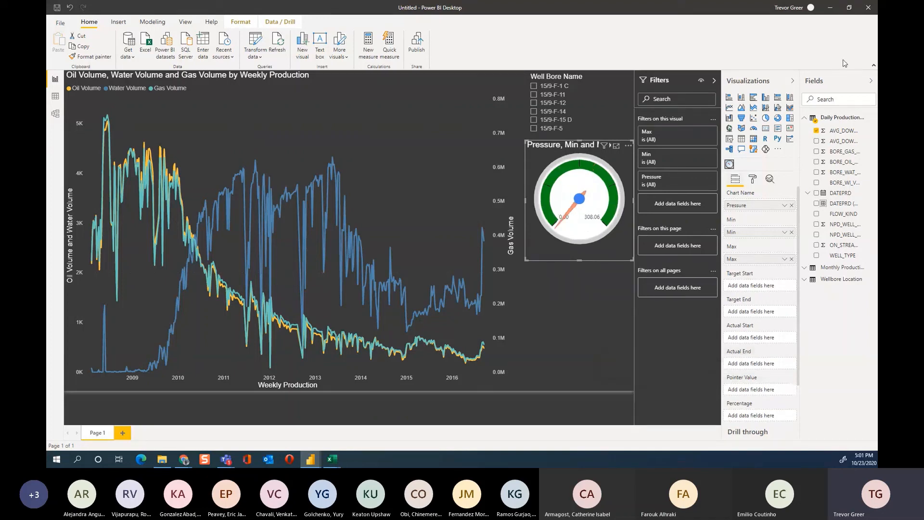
{"action": "left_click_drag", "start_coordinate": [843, 134], "coordinate": [758, 392]}
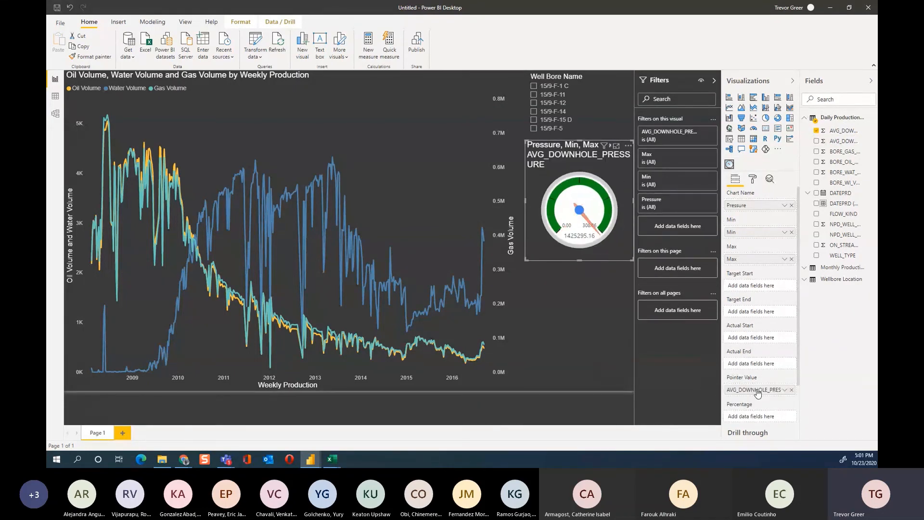
{"action": "left_click", "coordinate": [785, 390]}
{"action": "left_click", "coordinate": [808, 293]}
Summarize the dial gauge's chart name field by count and rename it as Pressure
{"action": "left_click", "coordinate": [784, 205]}
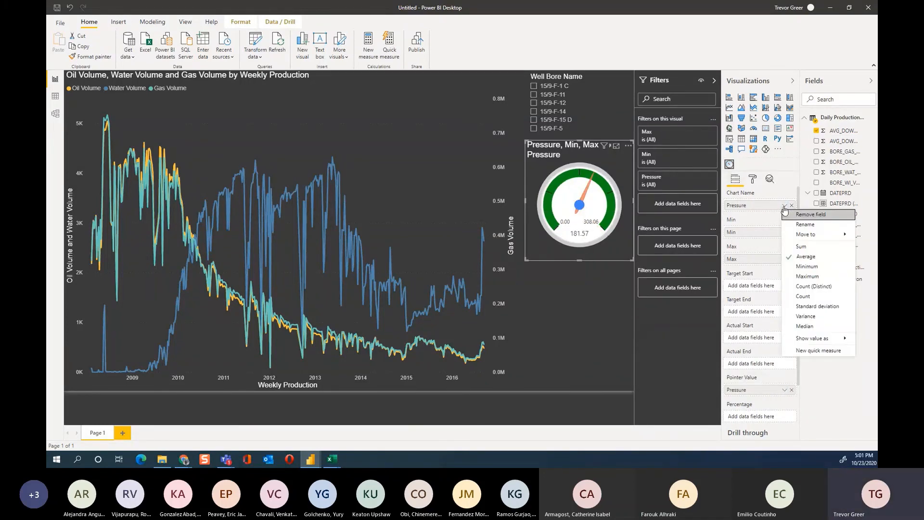
{"action": "left_click", "coordinate": [808, 297]}
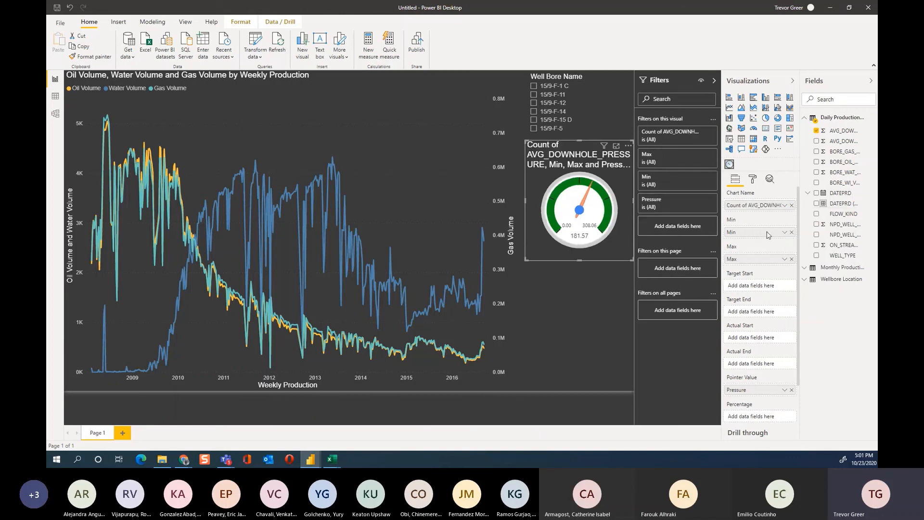
{"action": "left_click", "coordinate": [780, 205]}
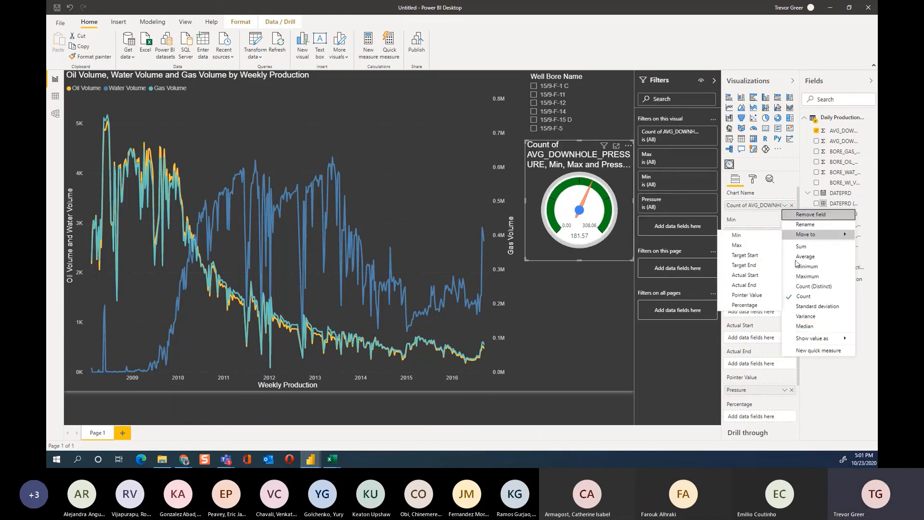
{"action": "left_click", "coordinate": [805, 224]}
{"action": "type", "text": "Pressure"}
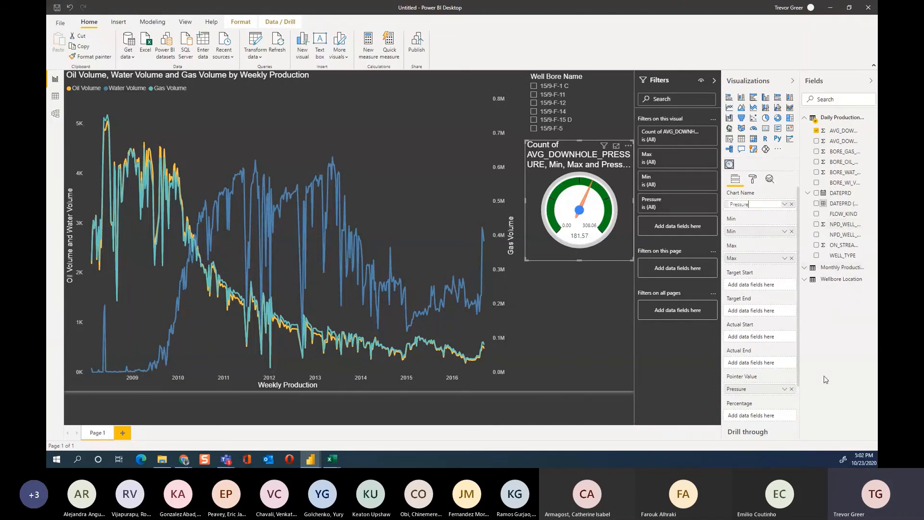
Rename the dial gauge's average pointer value field as "Avg."
{"action": "left_click", "coordinate": [785, 390]}
{"action": "left_click", "coordinate": [784, 391]}
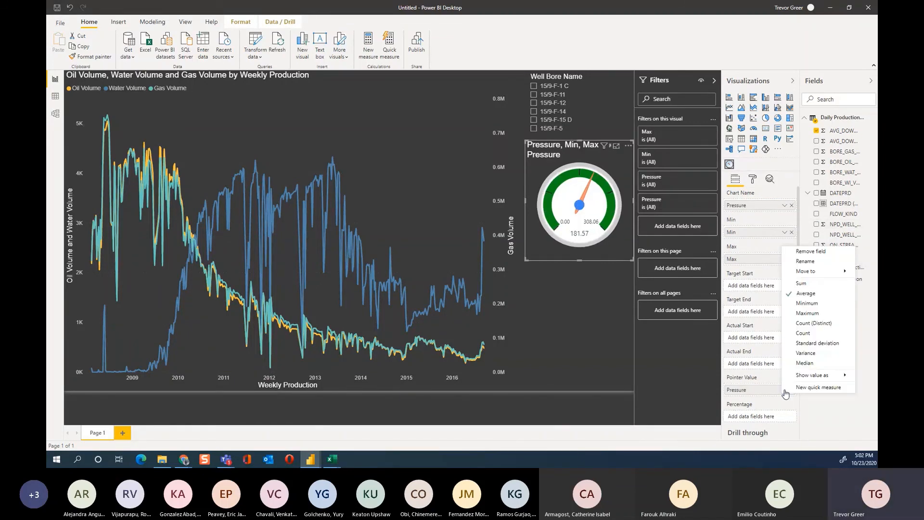
{"action": "left_click", "coordinate": [812, 263]}
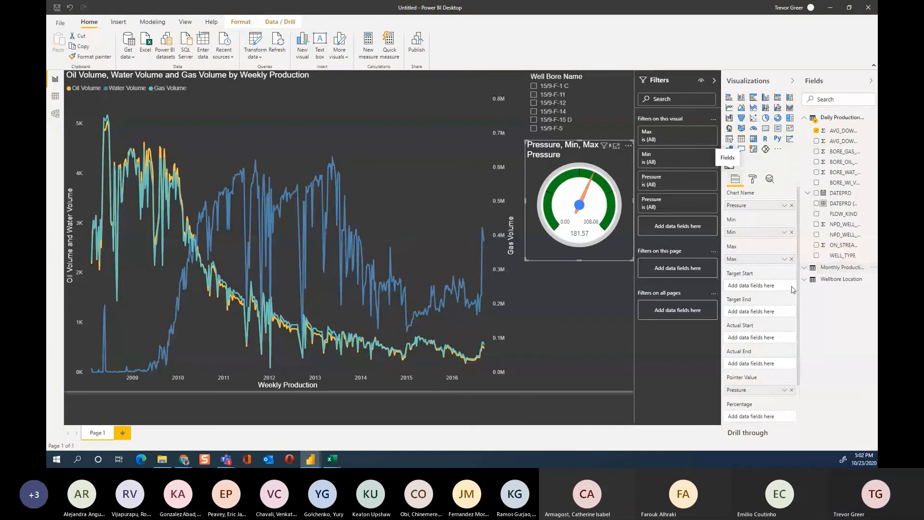
{"action": "double_click", "coordinate": [760, 388]}
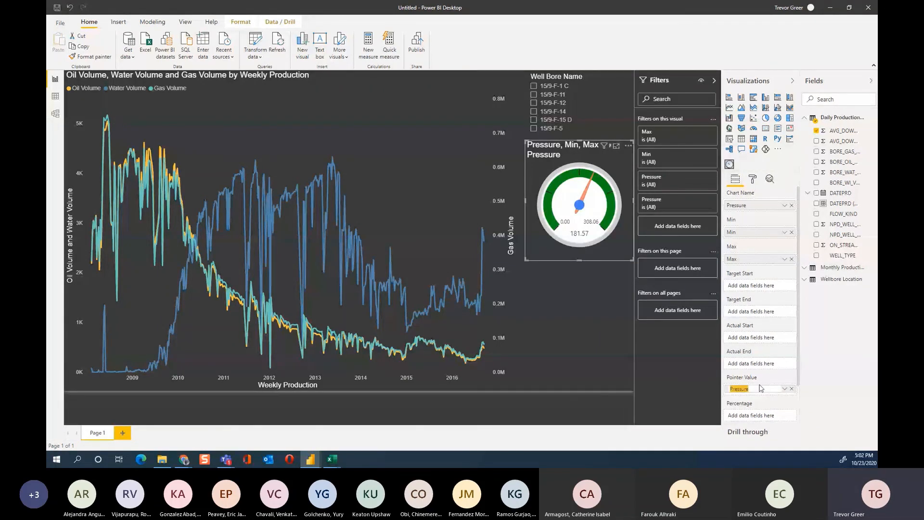
{"action": "type", "text": "Avg"}
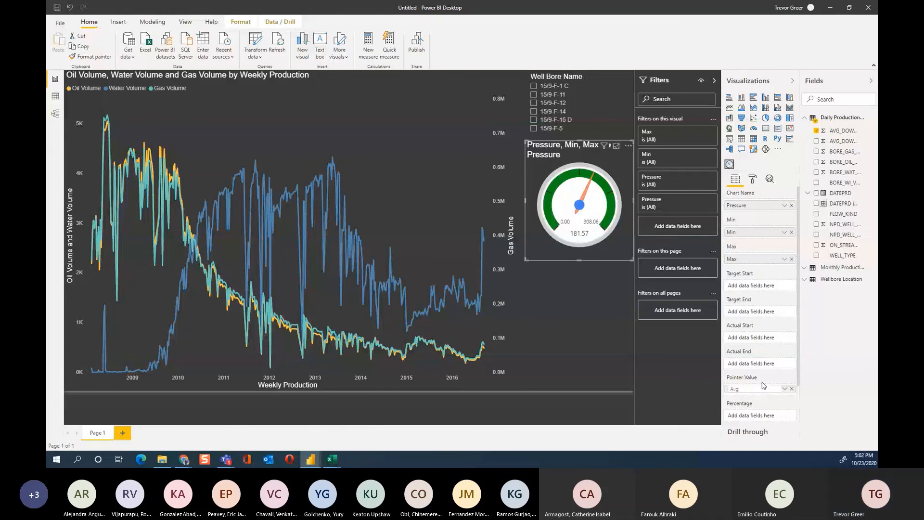
{"action": "type", "text": "."}
{"action": "key", "text": "Return"}
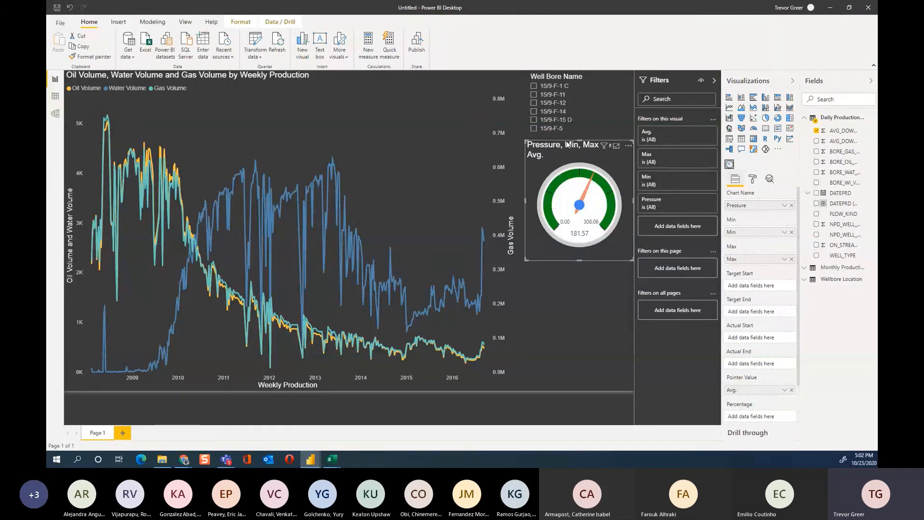
Shrink the dial gauge visual slightly from its lower-left corner
{"action": "left_click", "coordinate": [600, 367]}
{"action": "left_click", "coordinate": [621, 248]}
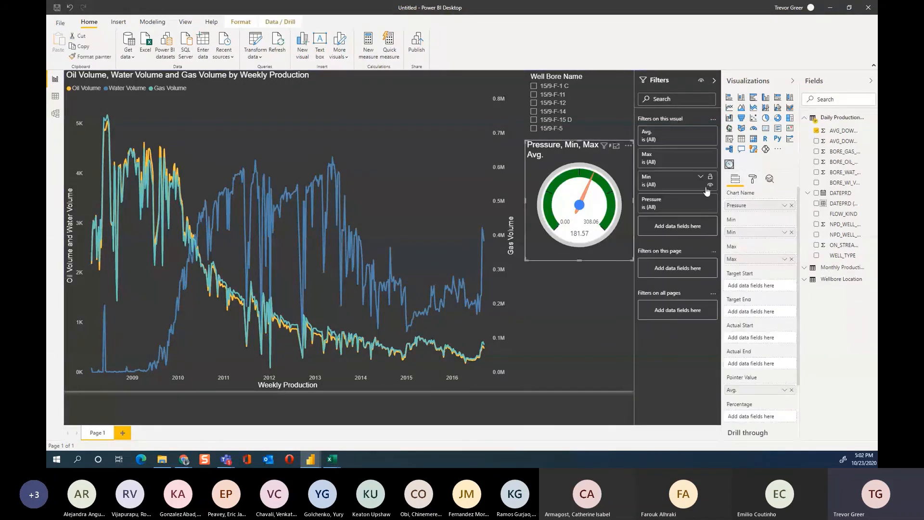
{"action": "left_click_drag", "start_coordinate": [525, 260], "coordinate": [541, 244]}
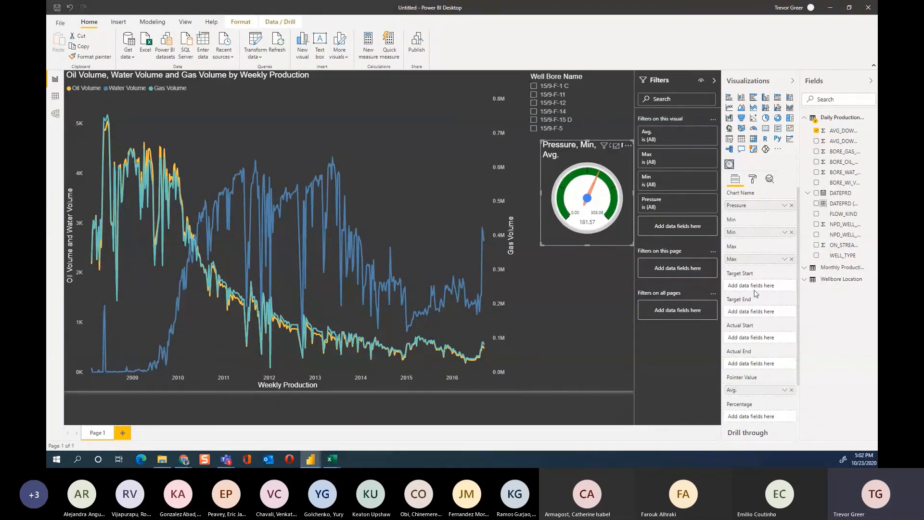
Center the dial gauge's title in its formatting options
{"action": "left_click", "coordinate": [753, 178]}
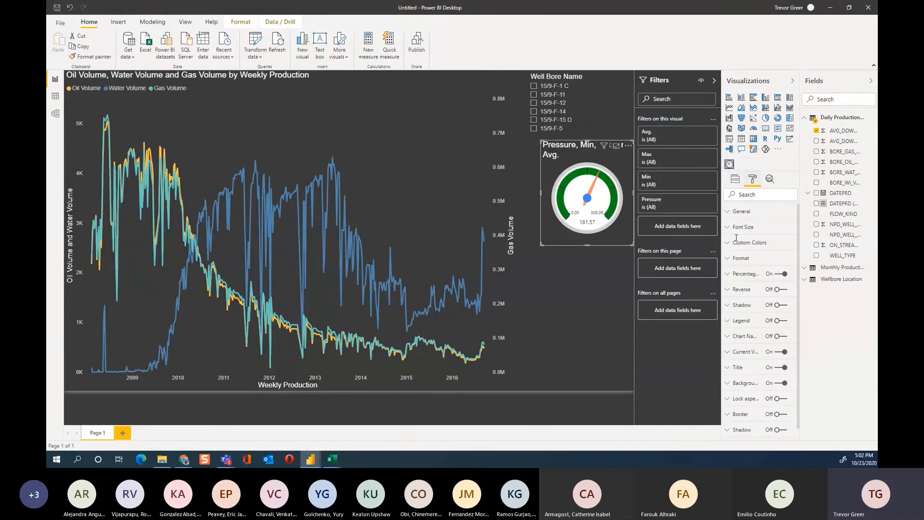
{"action": "left_click", "coordinate": [730, 370]}
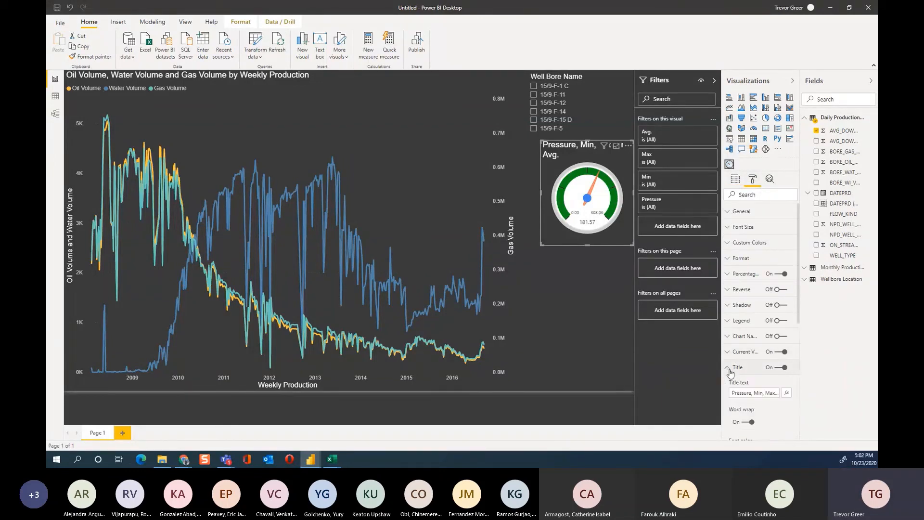
{"action": "scroll", "coordinate": [744, 385], "scroll_direction": "down", "scroll_amount": 4}
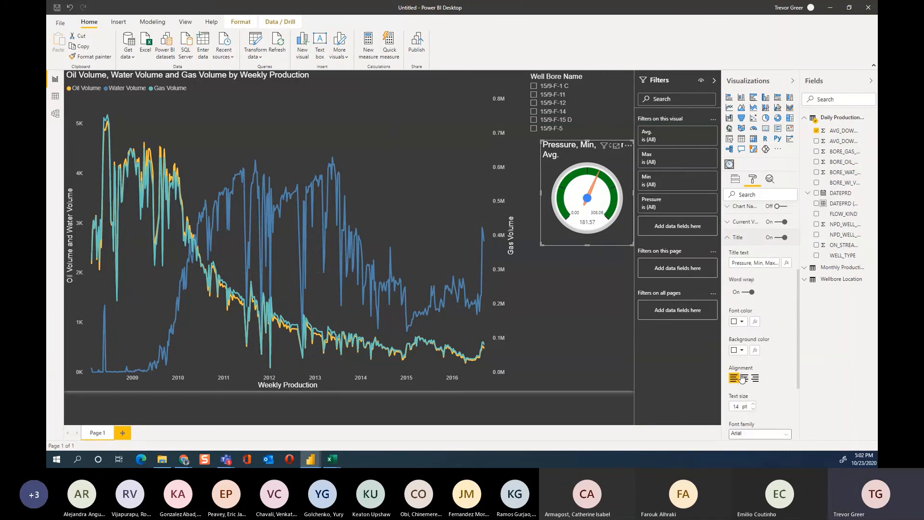
{"action": "left_click", "coordinate": [744, 378]}
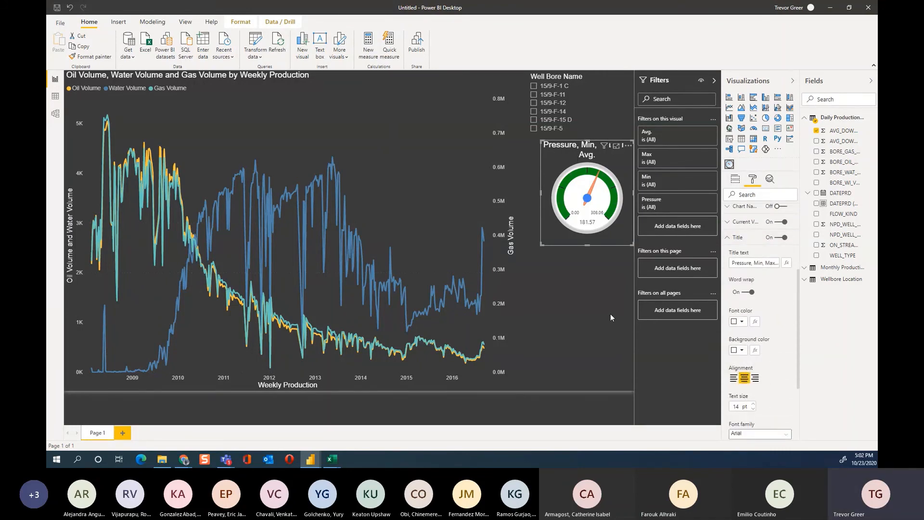
Narrow the dial gauge visual by pulling in its right edge
{"action": "left_click", "coordinate": [611, 317]}
{"action": "left_click", "coordinate": [540, 193]}
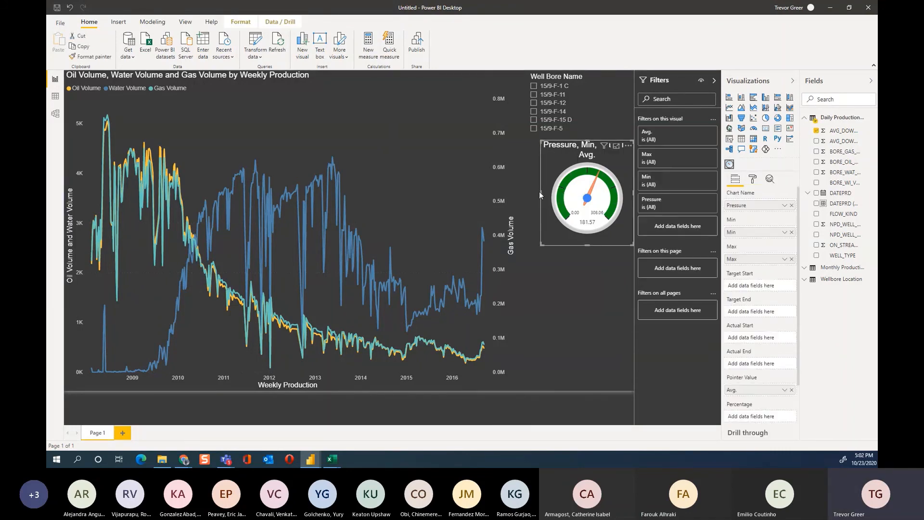
{"action": "left_click_drag", "start_coordinate": [633, 193], "coordinate": [617, 192]}
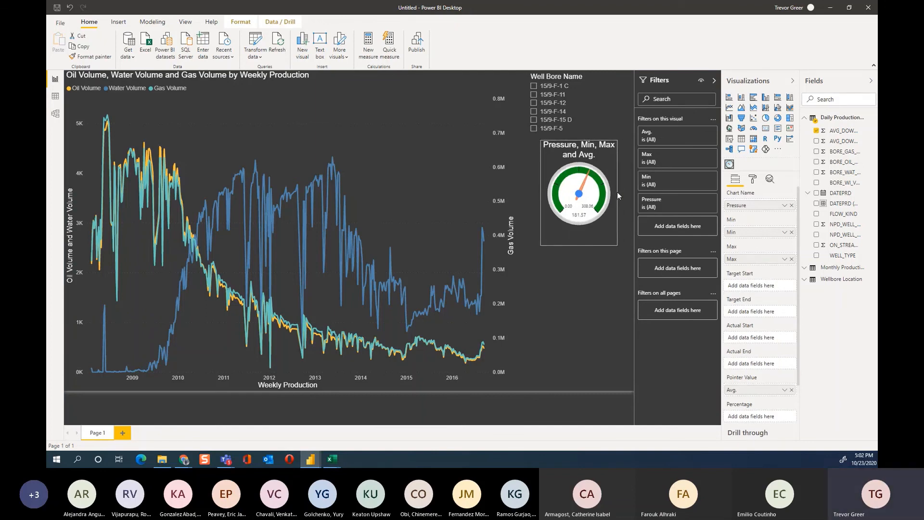
Move the dial gauge so its left edge aligns with the well slicer above it, and deselect it
{"action": "left_click", "coordinate": [585, 282]}
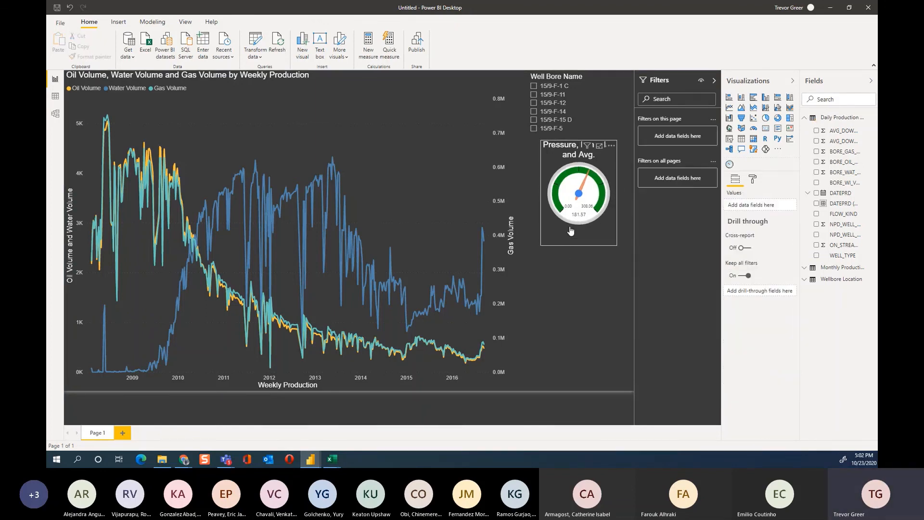
{"action": "left_click", "coordinate": [570, 232]}
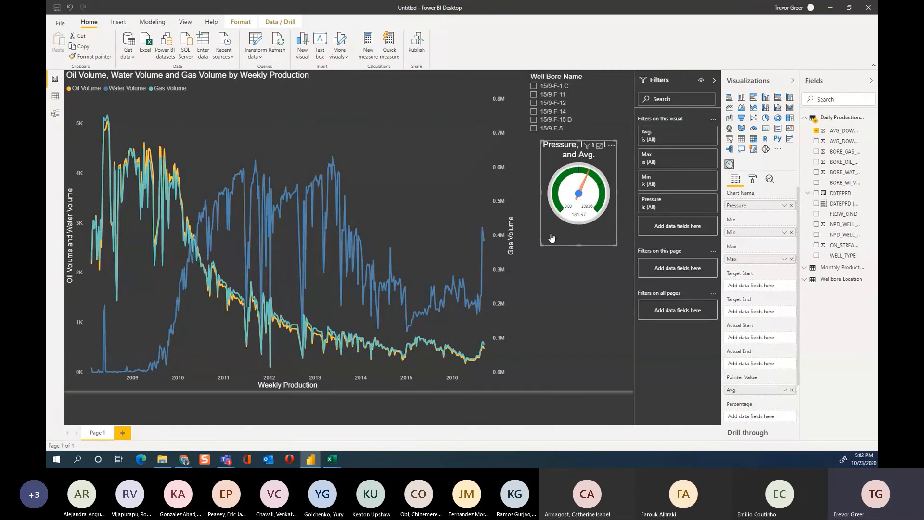
{"action": "left_click", "coordinate": [573, 292]}
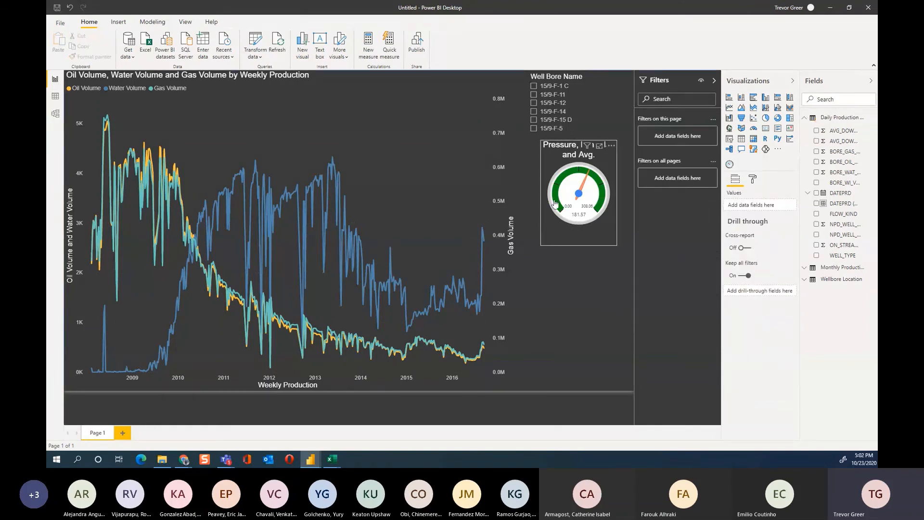
{"action": "left_click", "coordinate": [549, 172]}
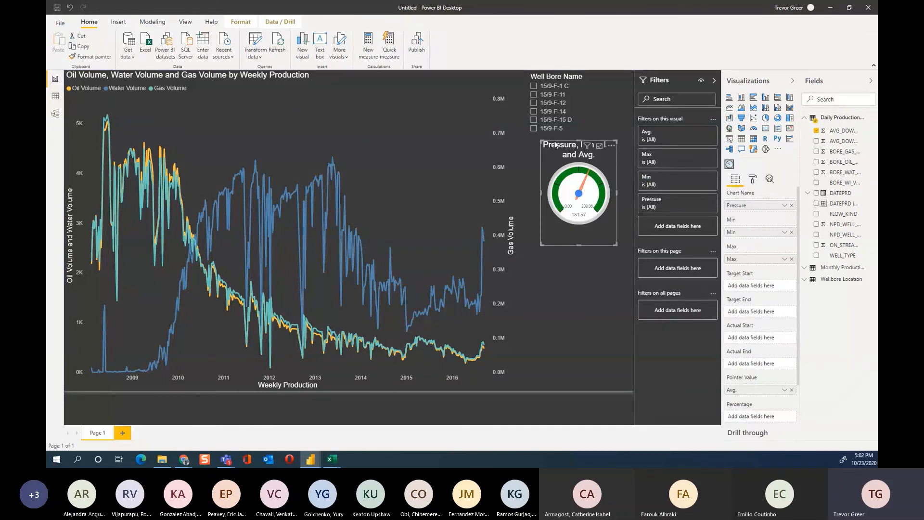
{"action": "left_click_drag", "start_coordinate": [555, 143], "coordinate": [539, 143]}
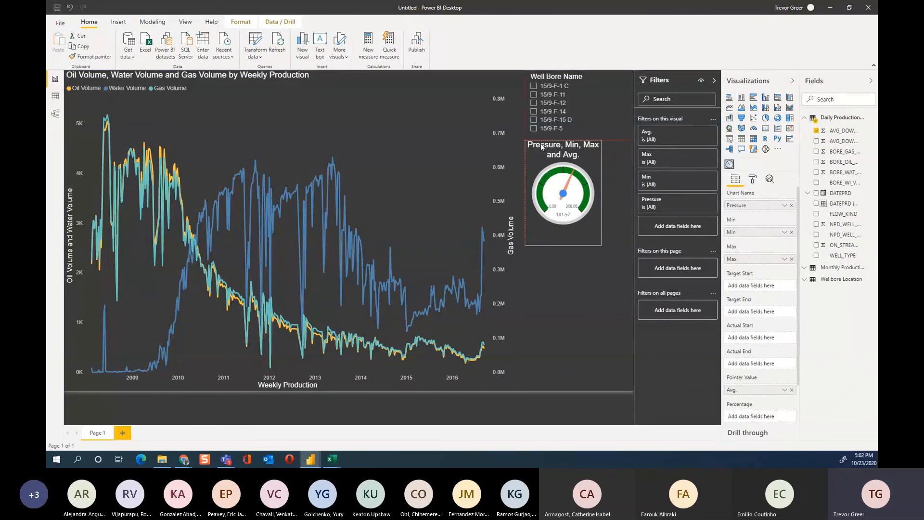
{"action": "left_click", "coordinate": [566, 308]}
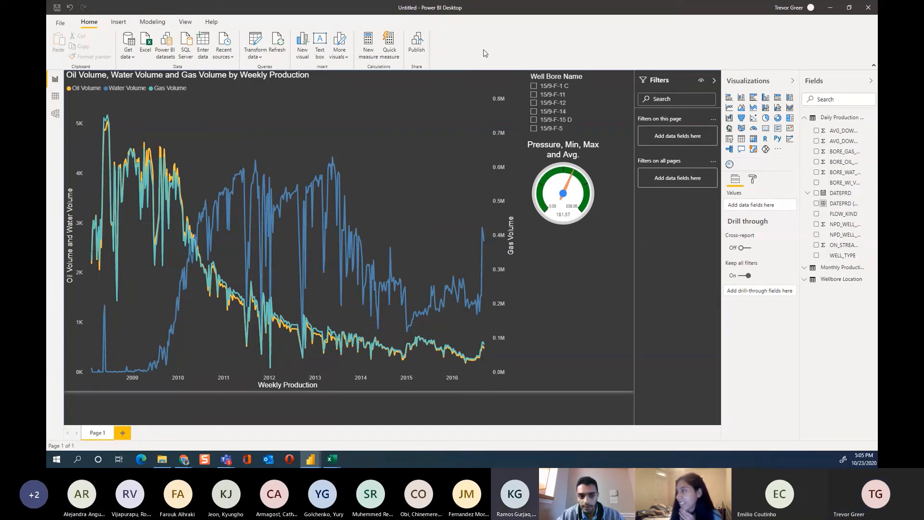
Filter the report to well bores 15/9-F-14, 15/9-F-15 D, 15/9-F-11 and 15/9-F-1 C one after another to compare the line chart and gauge
{"action": "left_click", "coordinate": [552, 112]}
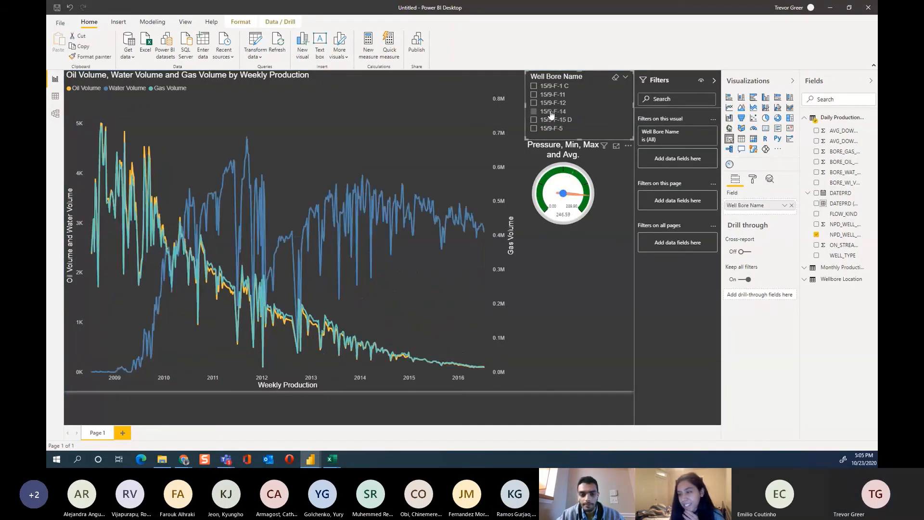
{"action": "left_click", "coordinate": [555, 121]}
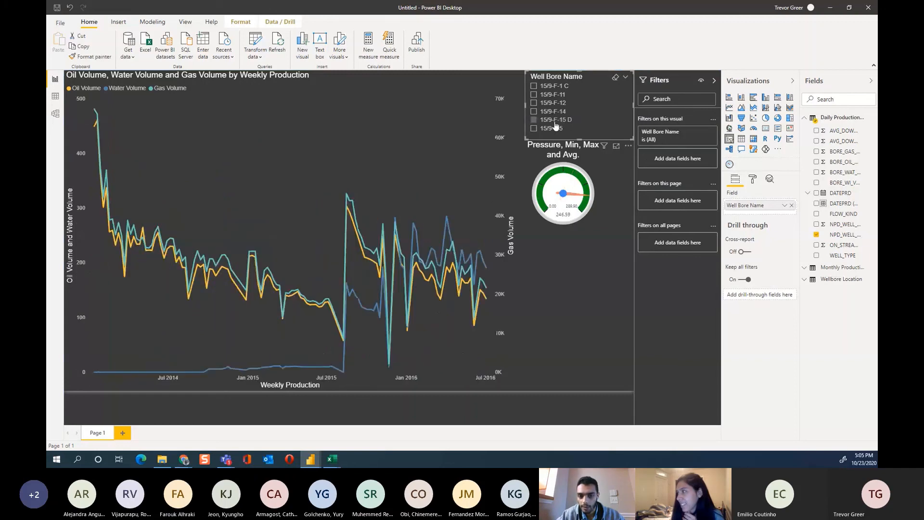
{"action": "left_click", "coordinate": [559, 96]}
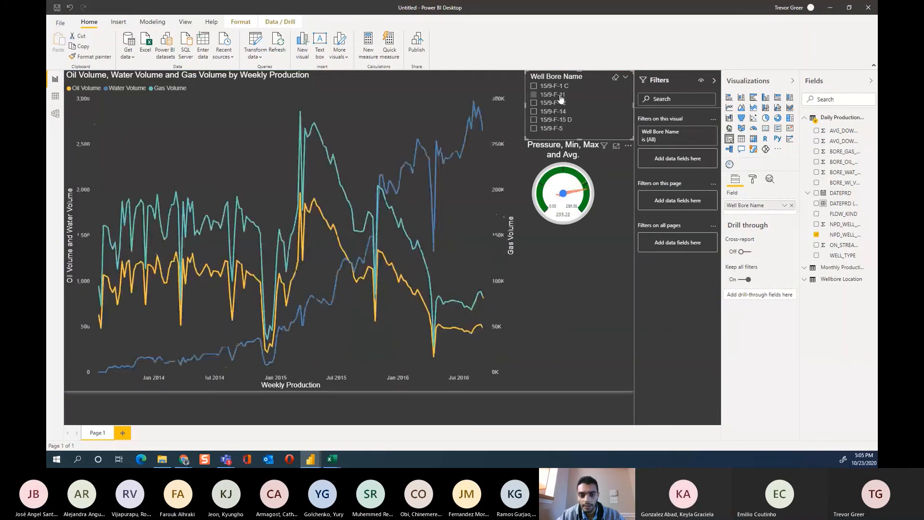
{"action": "left_click", "coordinate": [560, 87]}
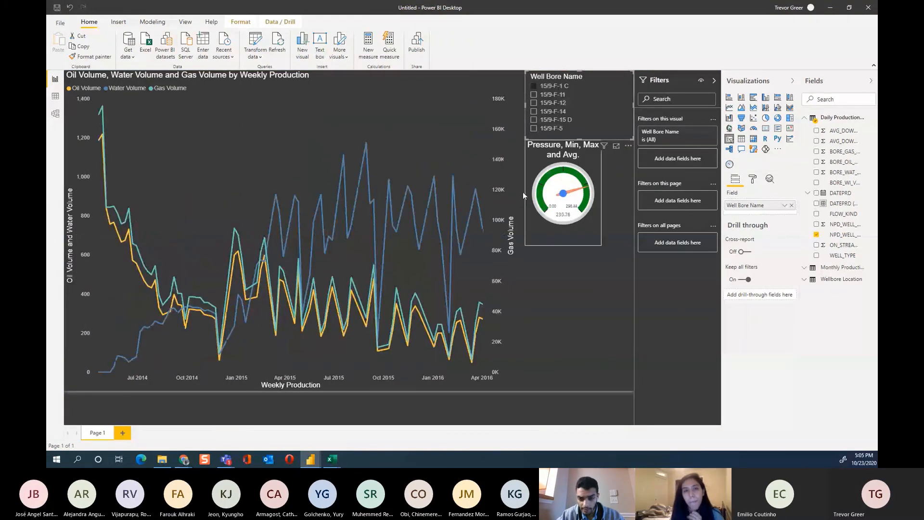